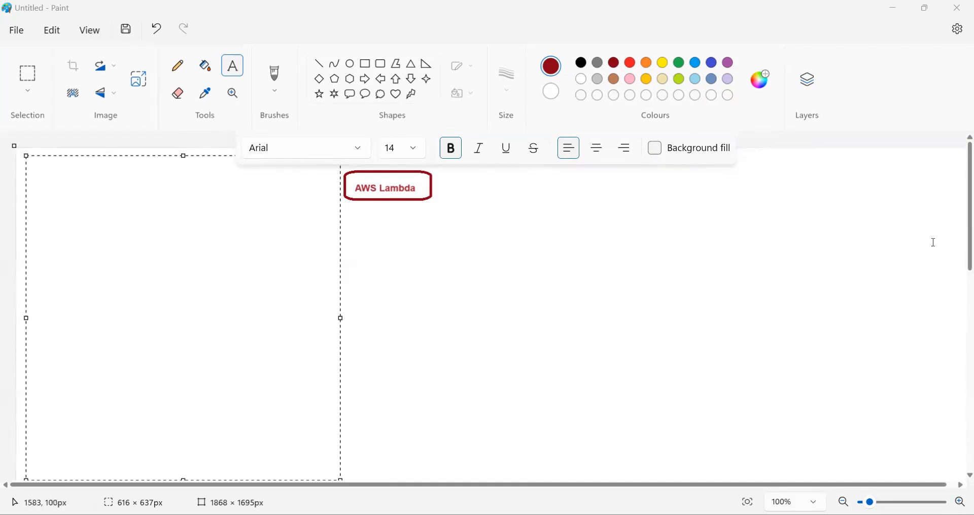
Enter "Lambda - Serverless" as the first line of the empty text box beside the AWS Lambda heading
left_click(100, 173)
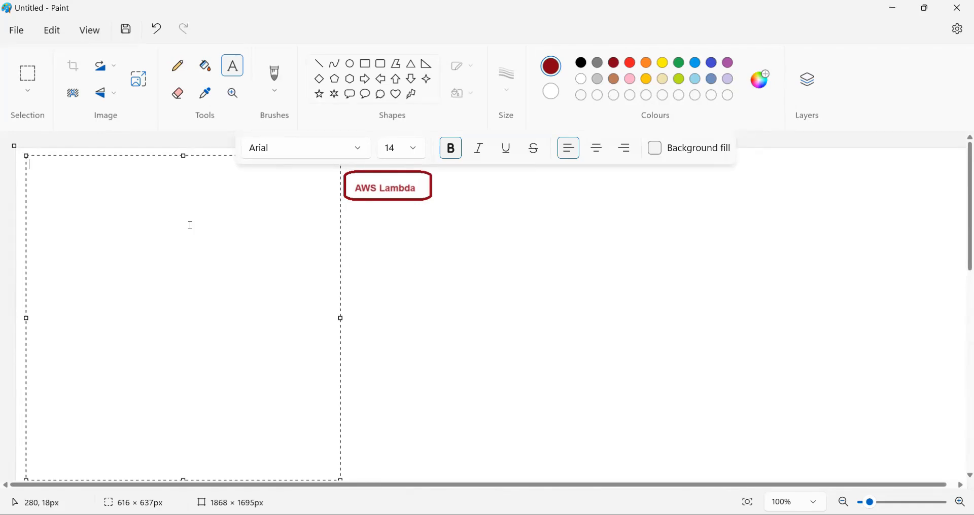
type("Lambda - Servi")
key("BackSpace")
type("erless")
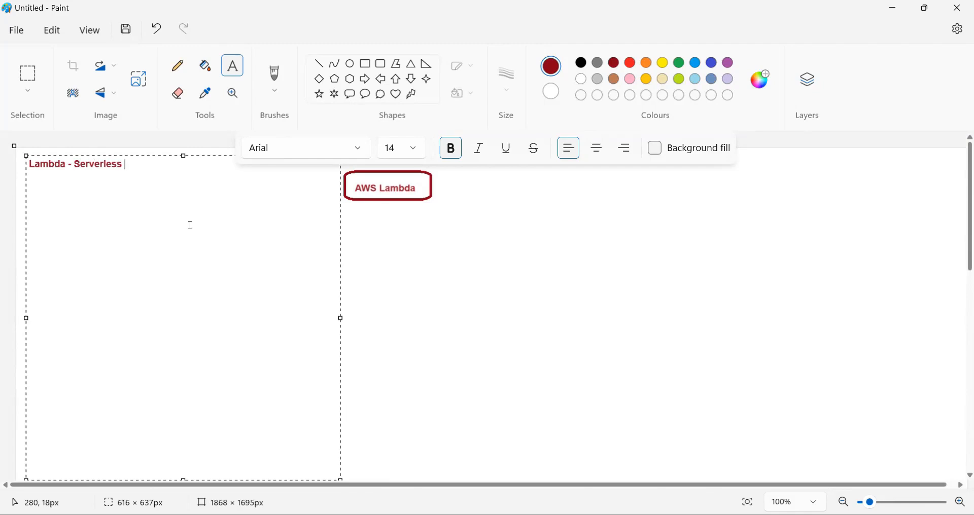
Add a second line reading "Script (program) - Execute/output" under "Lambda - Serverless"
key("Return")
type("Script (program")
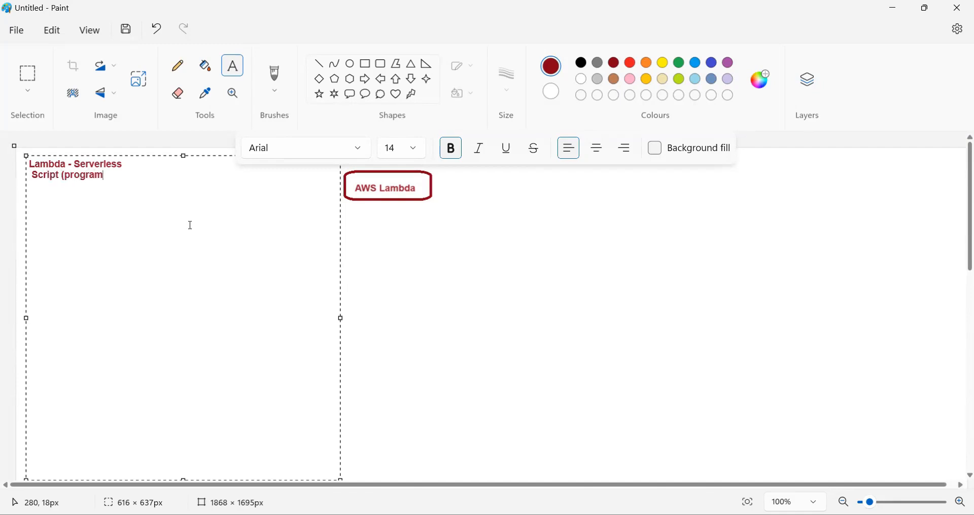
type(") - Execute")
key("BackSpace")
type("/output")
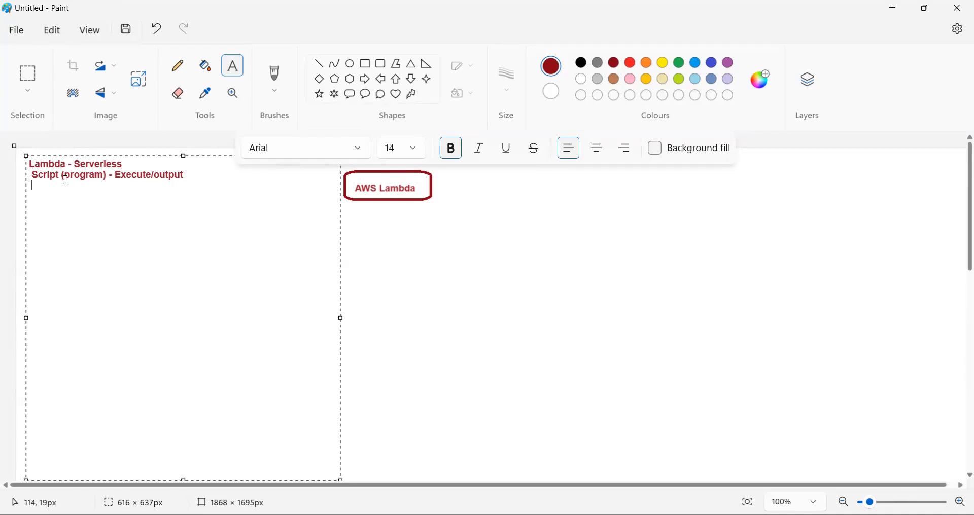
Add a text box about 391 × 228 px below the script line, listing C#, Java and Python on separate lines
left_click(238, 68)
left_click_drag(65, 186, 265, 305)
type("C")
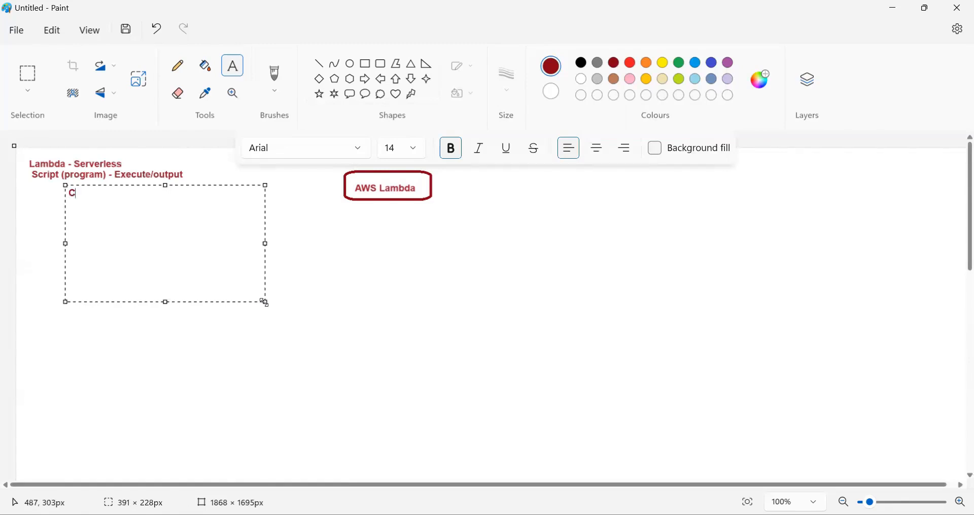
type("#")
key("Return")
type("Java ")
type("Python")
left_click(284, 328)
Add the text "Function : Objective" in a box about 463 × 117 px below the language list
left_click_drag(32, 226, 270, 285)
type("Funtion")
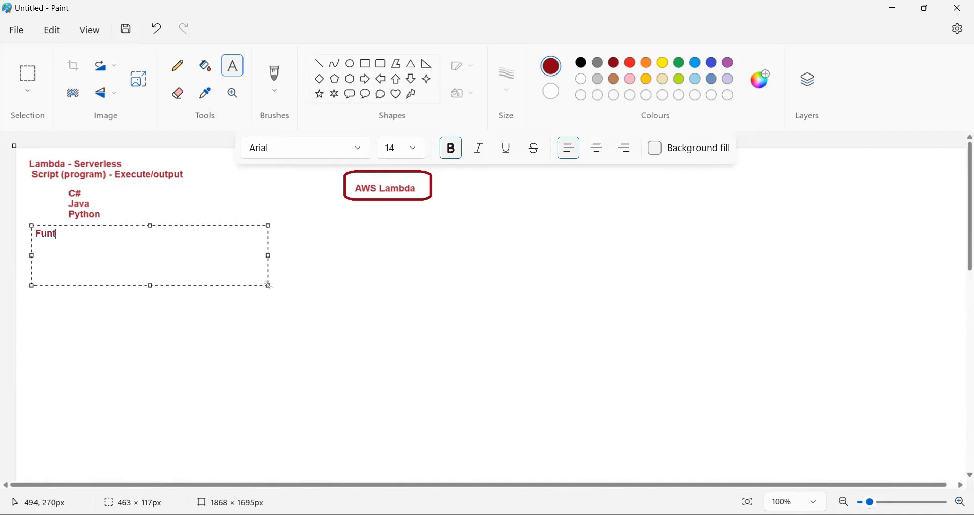
key("BackSpace")
key("BackSpace")
key("BackSpace")
key("BackSpace")
key("BackSpace")
type("ction : Objective")
key("Return")
left_click(397, 248)
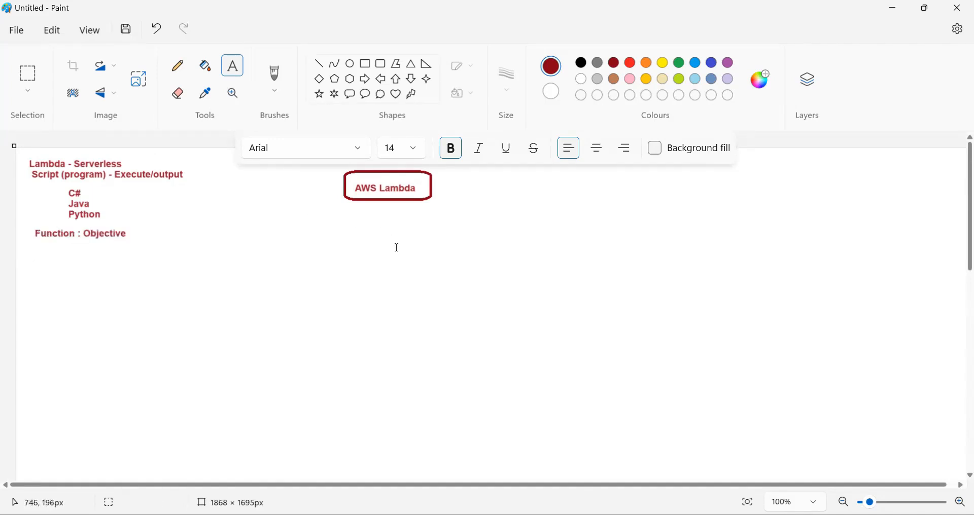
Draw a block arrow from "Objective" up to "(program)" and an oval about 101 × 34 px around "Objective"
left_click(397, 79)
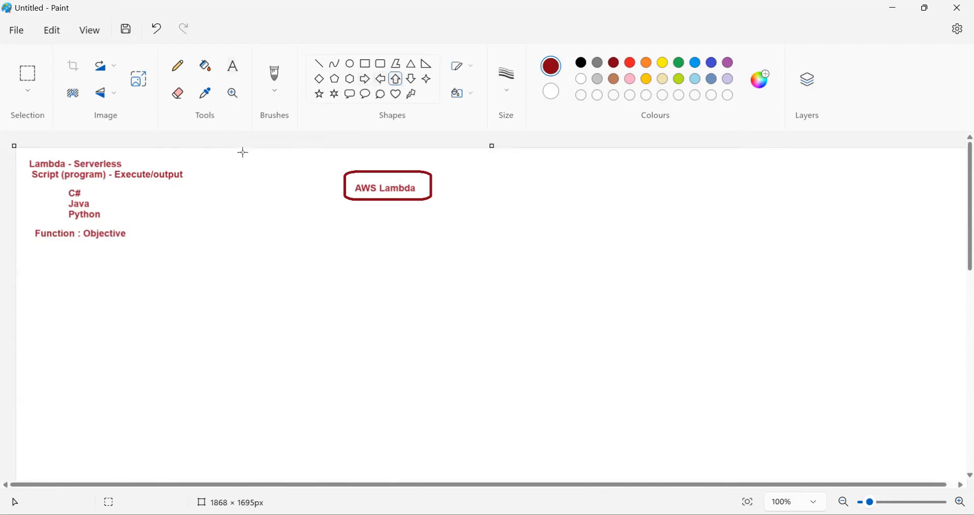
left_click_drag(109, 226, 99, 181)
left_click(178, 230)
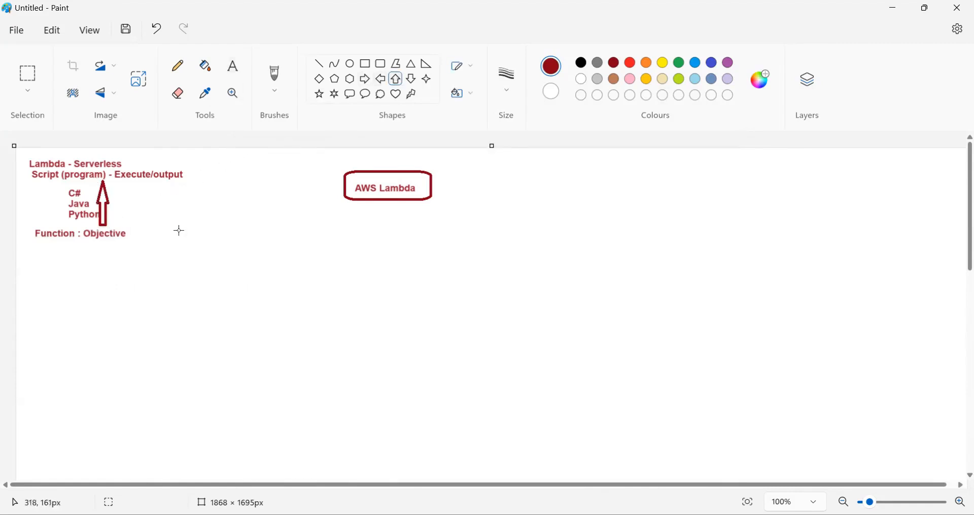
left_click(352, 65)
left_click_drag(78, 227, 129, 243)
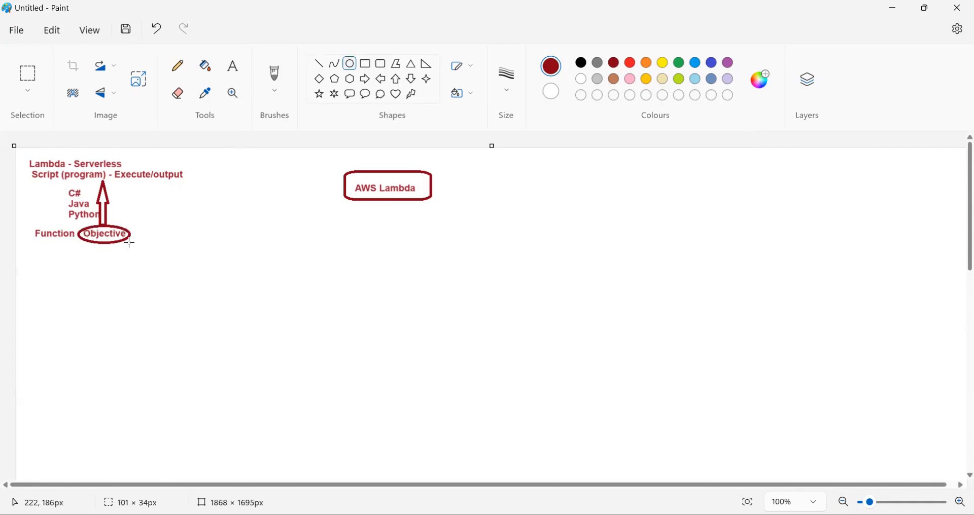
left_click(148, 263)
Add a text box about 474 × 385 px below the function line, reading "Event : when, time"
left_click(232, 66)
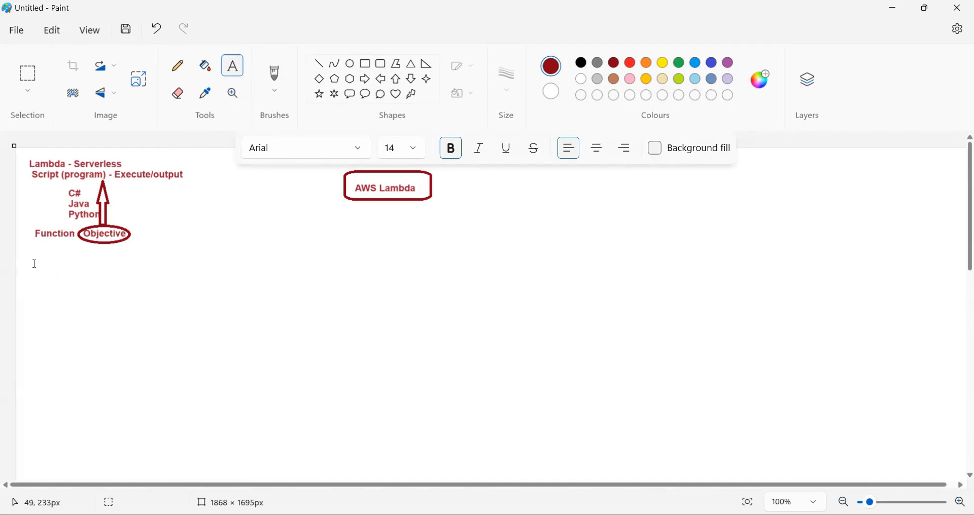
left_click_drag(33, 261, 277, 459)
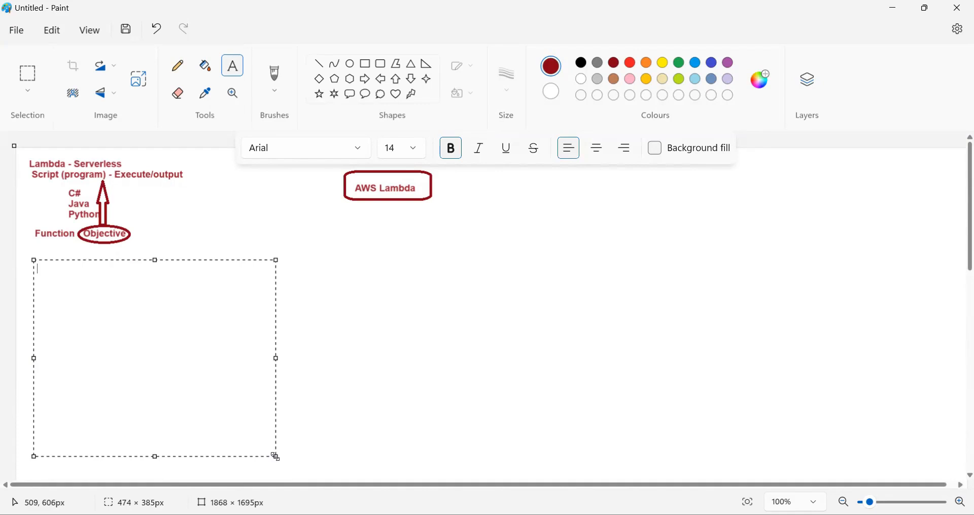
type("E")
key("BackSpace")
type("Evene")
key("BackSpace")
key("BackSpace")
type("nt ")
type(": when, time")
Extend "Event" to "EventBridge" in the line ending ": when, time" and finish the text box
left_click(64, 273)
type("Bridge")
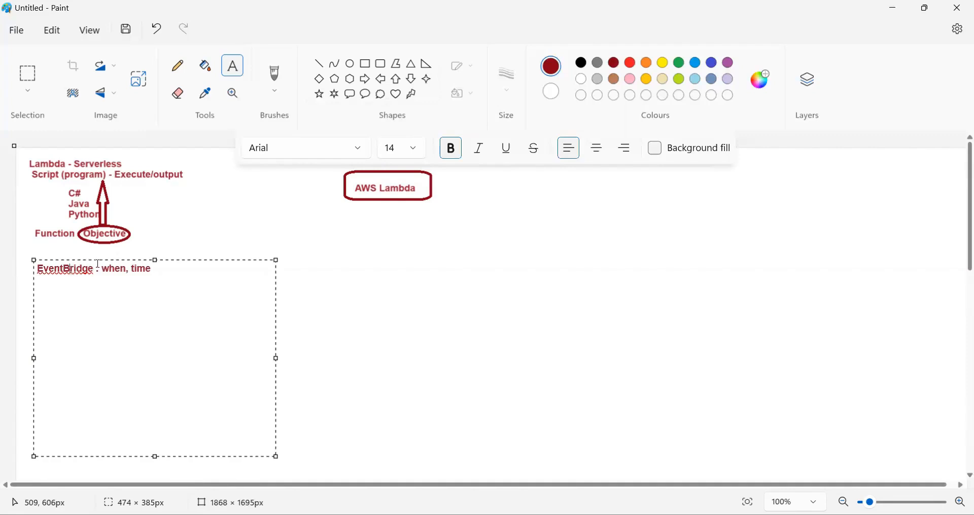
right_click(119, 271)
key("Escape")
right_click(63, 269)
left_click(252, 314)
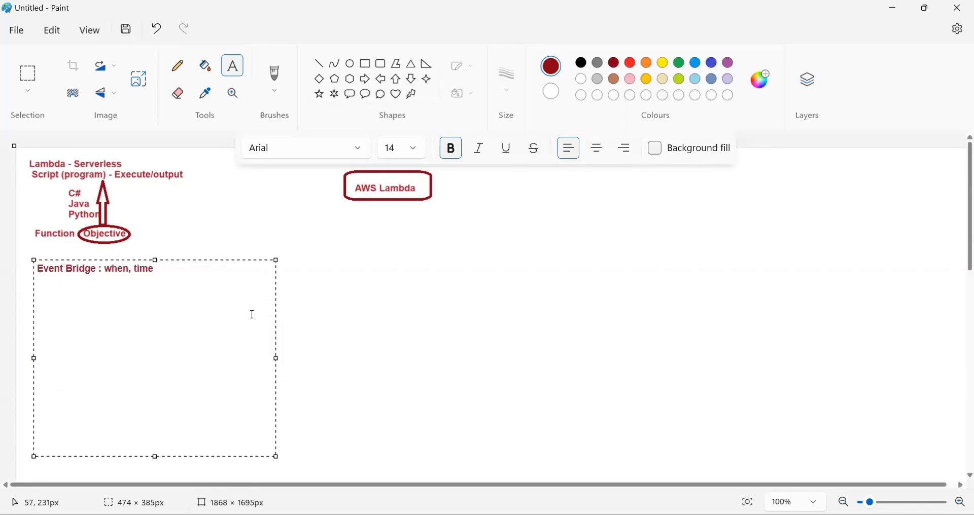
left_click(69, 273)
key("BackSpace")
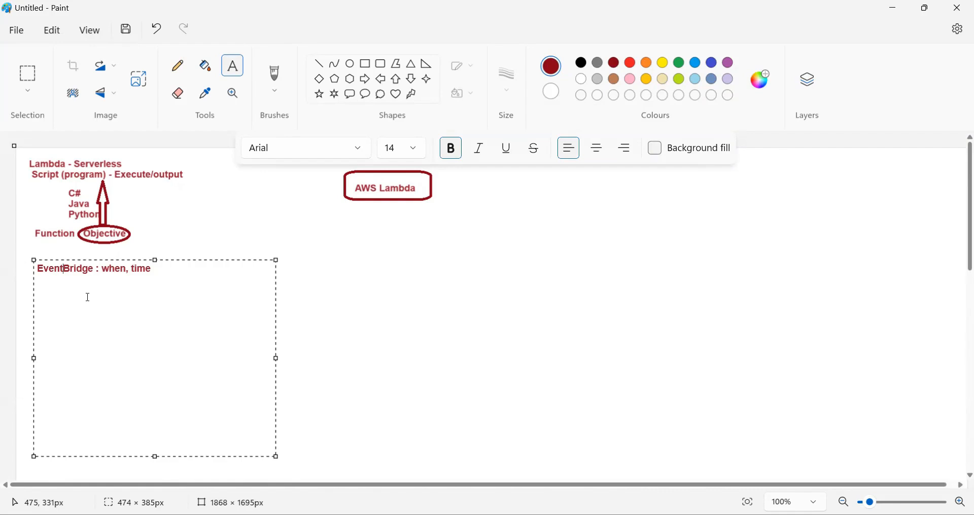
left_click(340, 276)
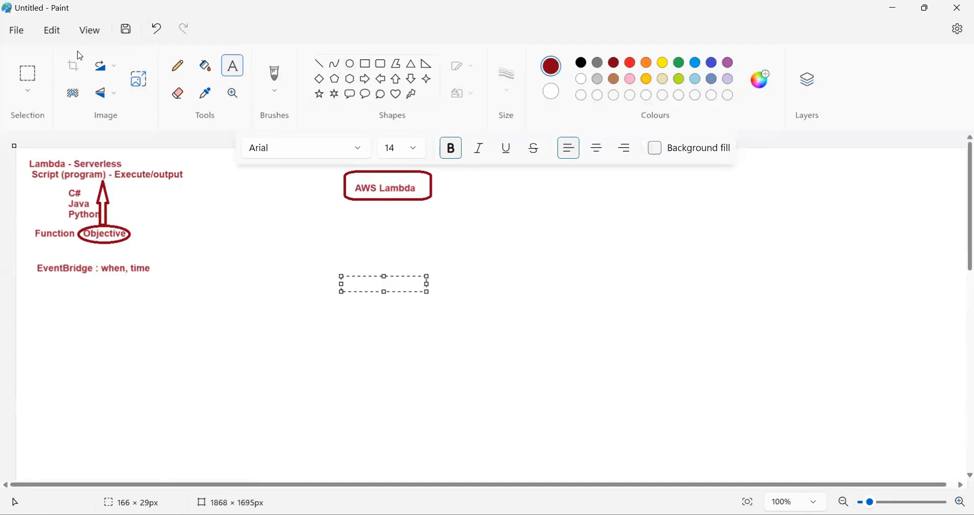
Frame "EventBridge", "Function" and "(program)" with separate dark red rectangles
left_click(366, 64)
left_click_drag(31, 262, 95, 275)
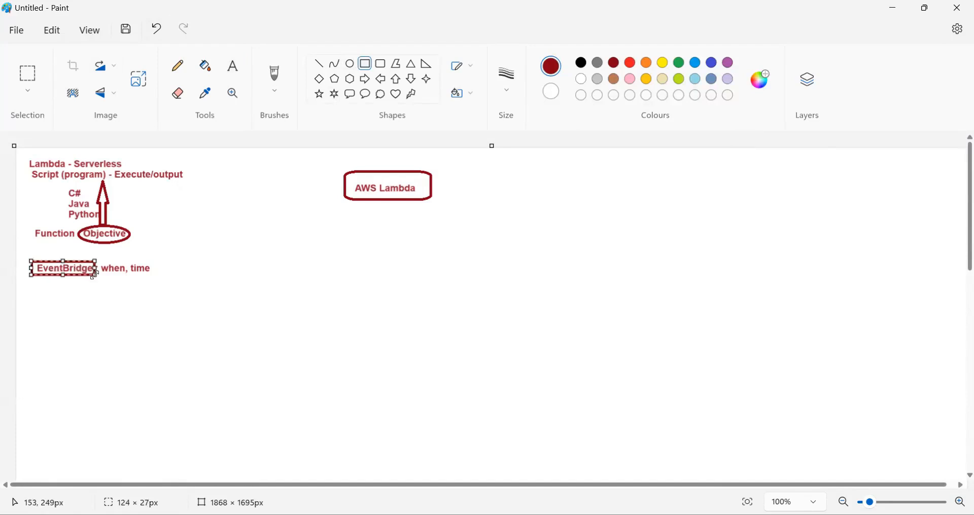
left_click(217, 274)
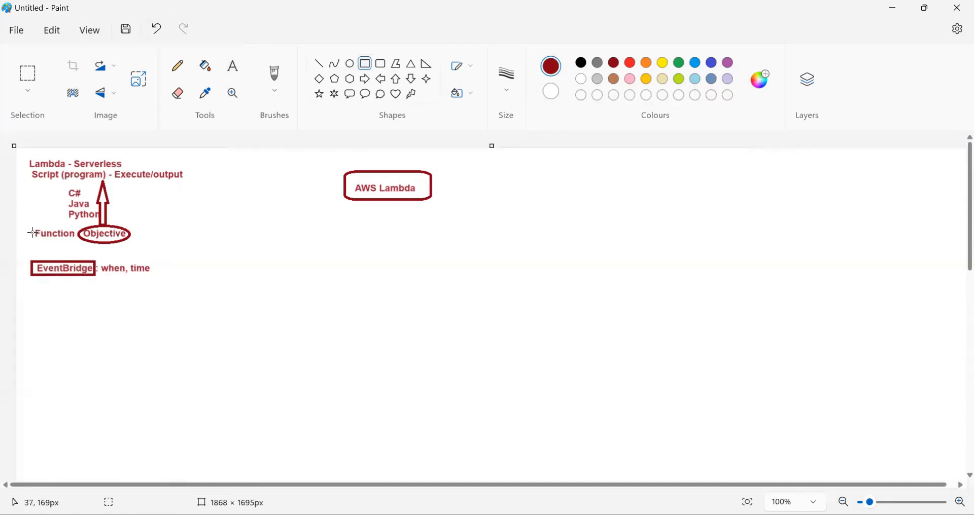
left_click_drag(30, 226, 79, 242)
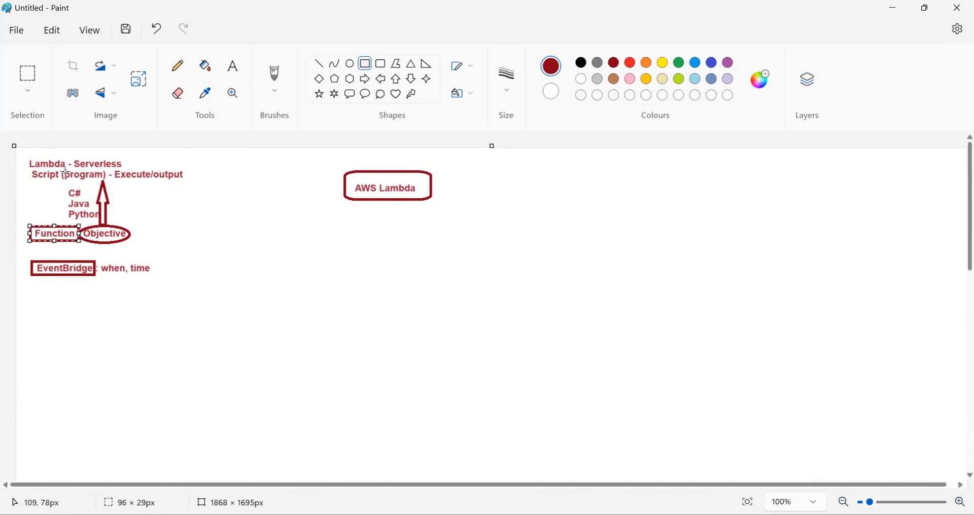
left_click_drag(59, 169, 106, 181)
left_click(185, 226)
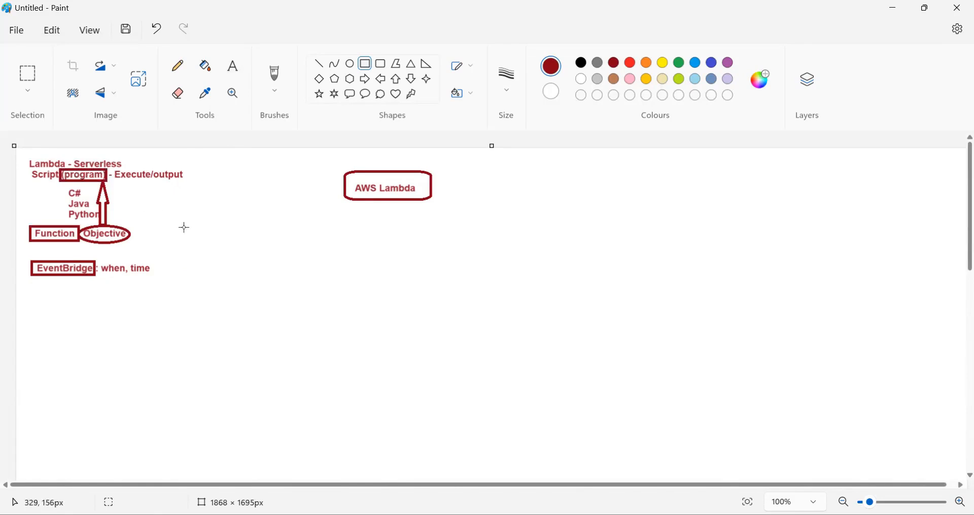
left_click(239, 67)
left_click_drag(28, 294, 259, 471)
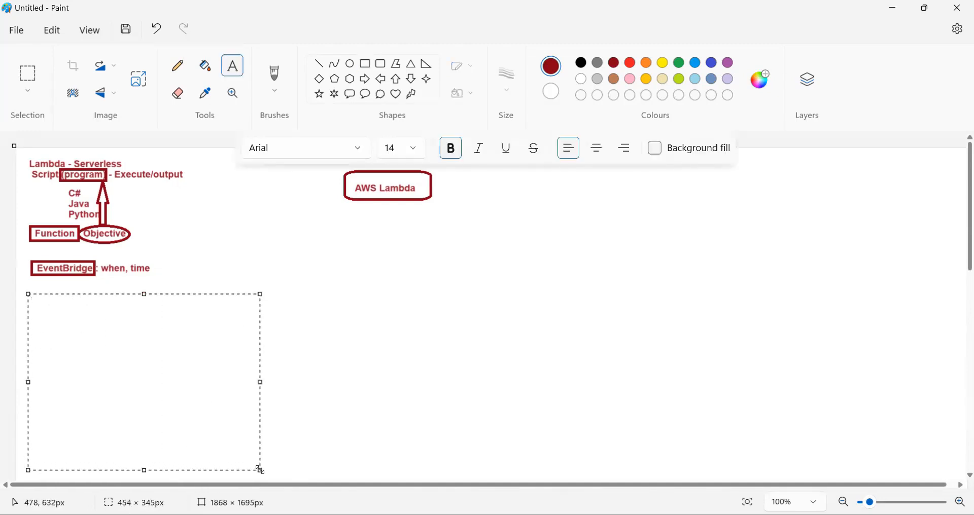
type("Permission :")
key("ctrl+a")
key("BackSpace")
left_click(299, 245)
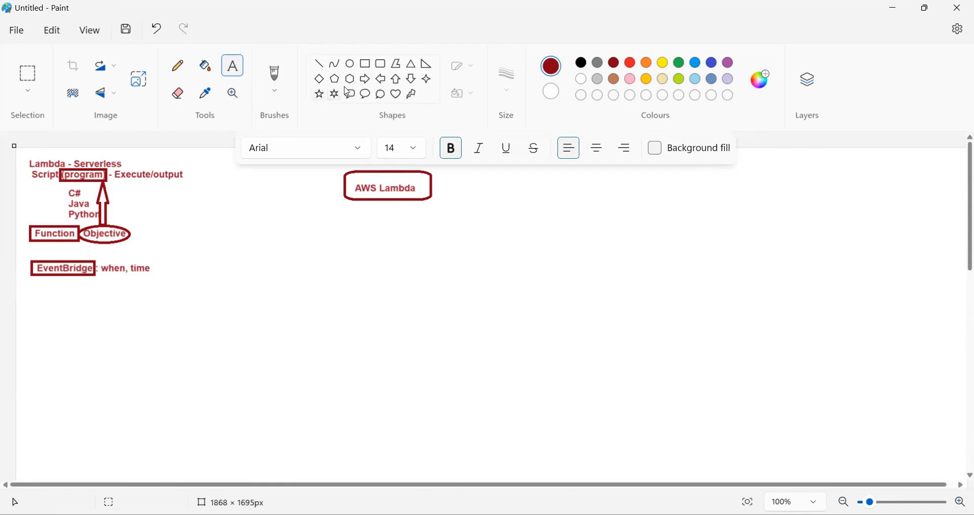
Draw a left-pointing block arrow aimed at the "Objective" oval
left_click(361, 80)
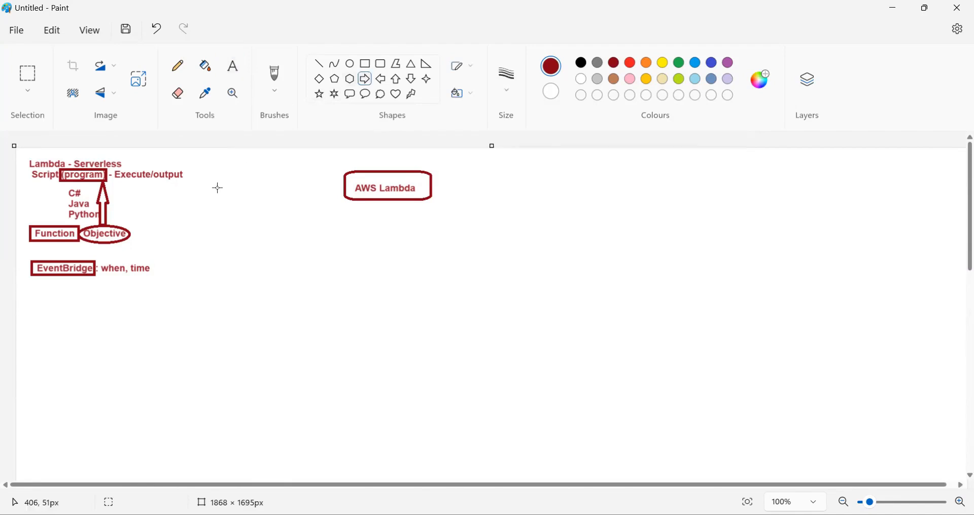
left_click(381, 80)
mouse_move(177, 242)
left_mouse_down()
mouse_move(128, 229)
mouse_move(316, 317)
left_mouse_up()
Add a text box beside the left-pointing arrow reading "(Permission)", and raise its upper edge to align the text with the arrow
left_click(233, 66)
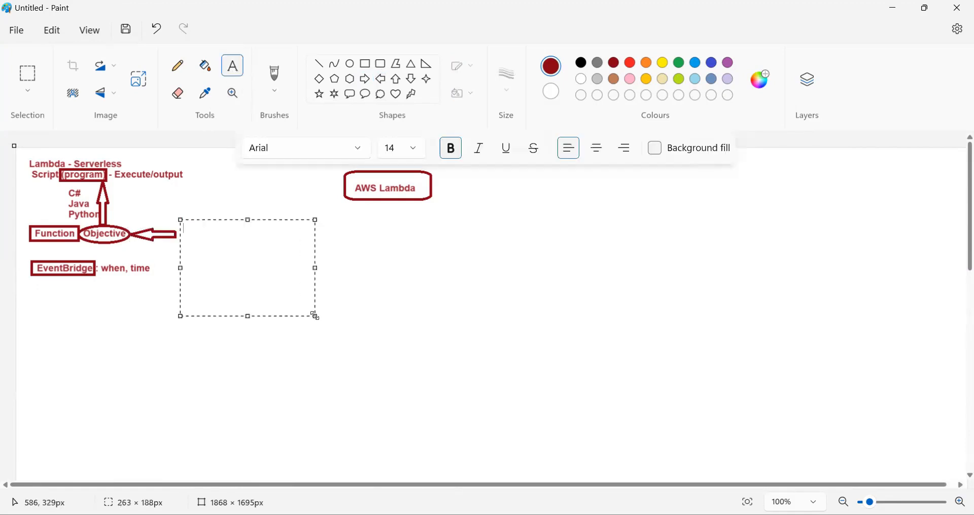
type("Permission")
key("BackSpace")
type(")")
left_click(186, 228)
type("(")
key("Return")
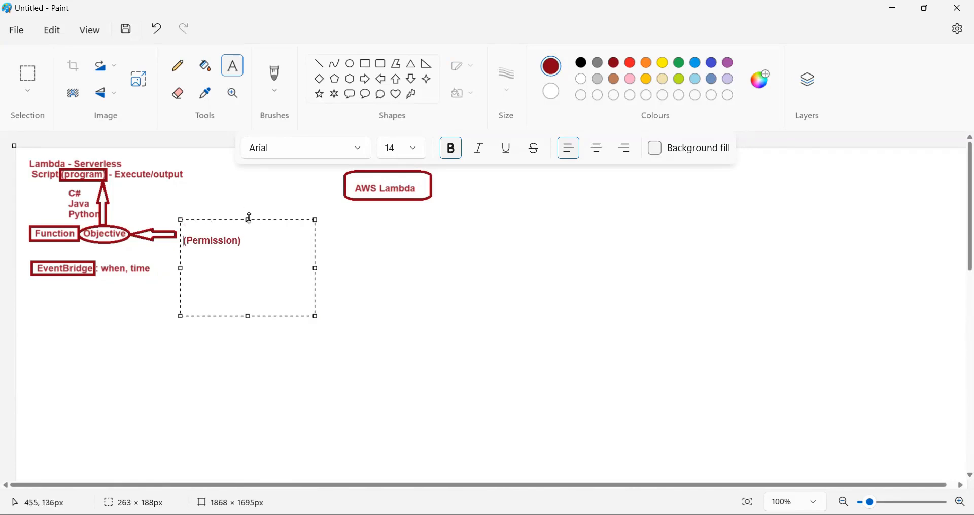
left_click_drag(250, 218, 250, 213)
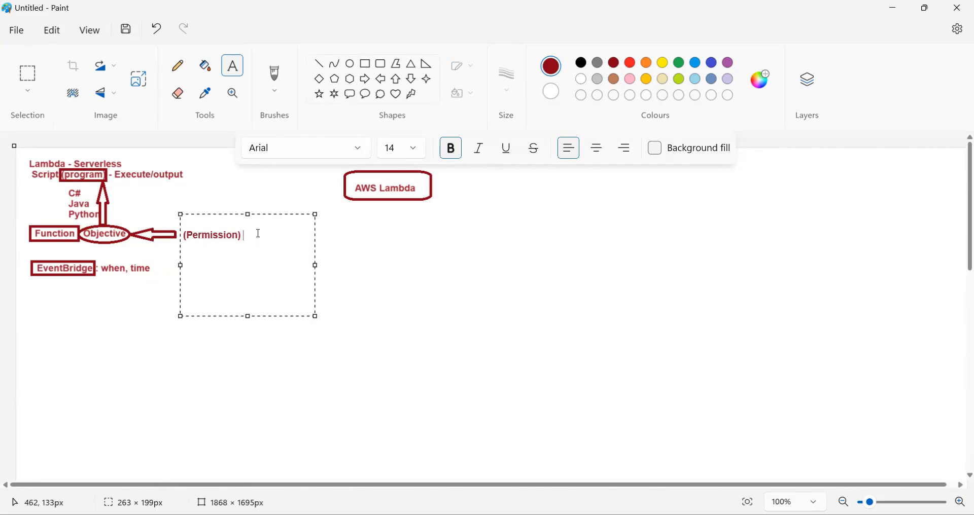
Append "Assign Authority/Access" to the "(Permission)" text and finish the text box
type("Assign")
type("Auh")
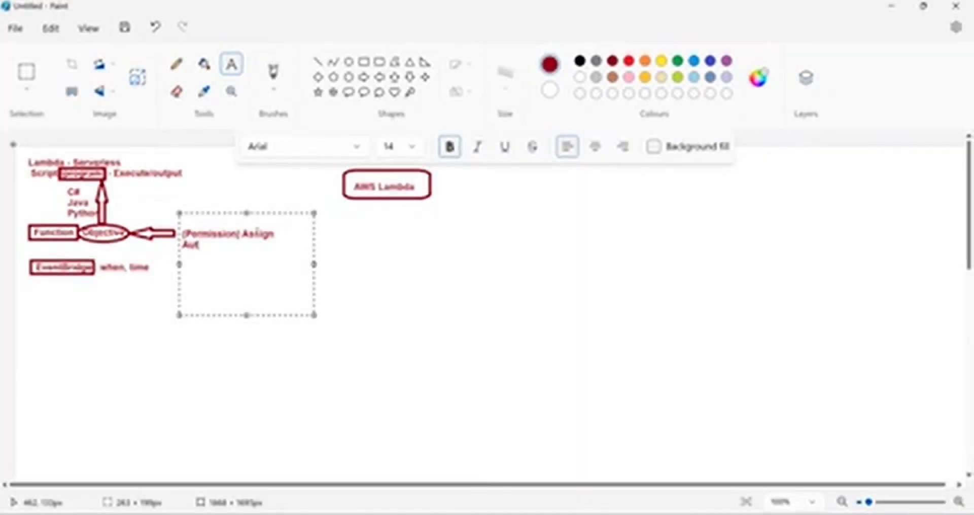
type("ority")
type("h")
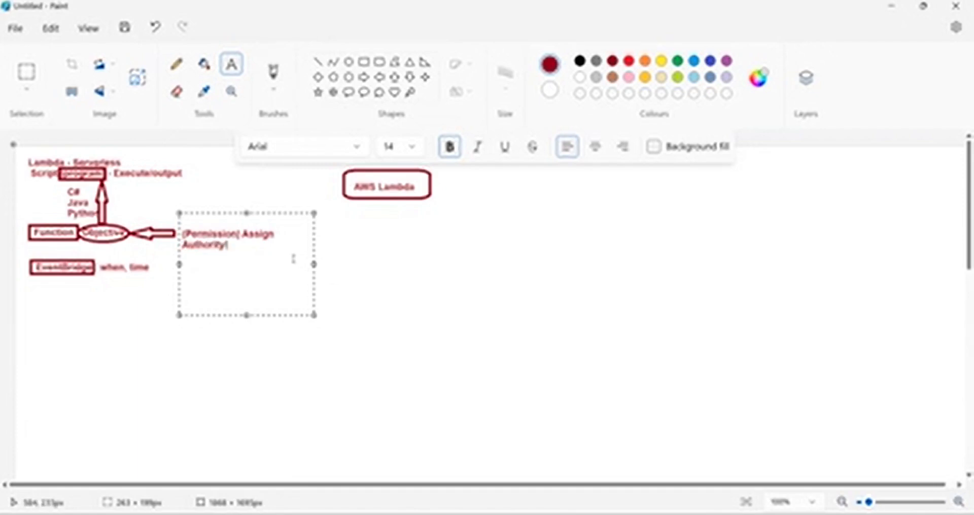
type(" /Access")
left_click(403, 245)
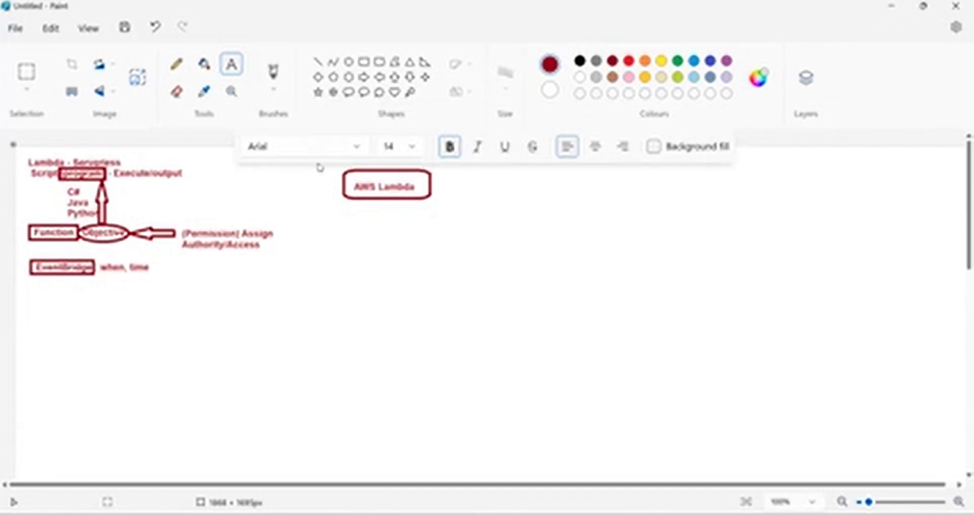
Add a text box about 822 × 251 px below the EventBridge line, starting with "E.g : Instance 100"
left_click(232, 66)
left_click(109, 296)
left_click_drag(53, 287, 472, 415)
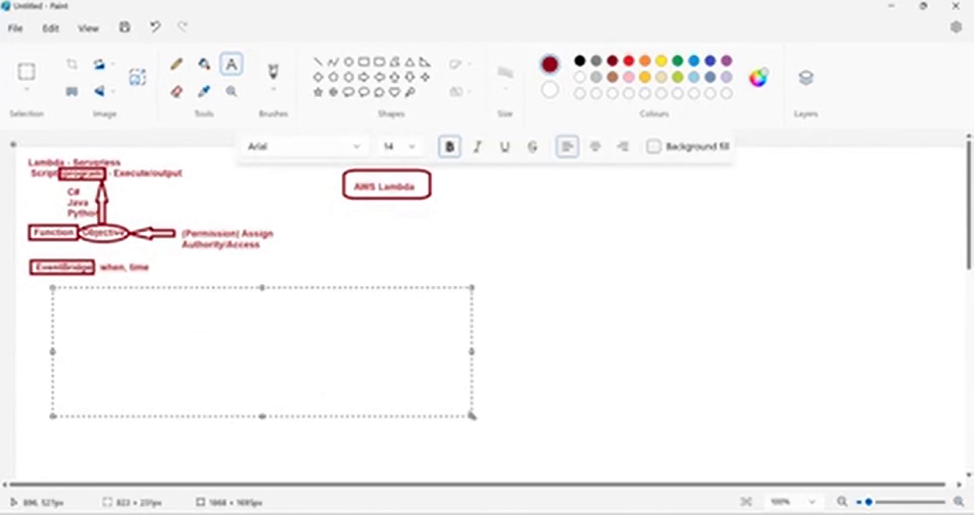
type("E.g : Machin")
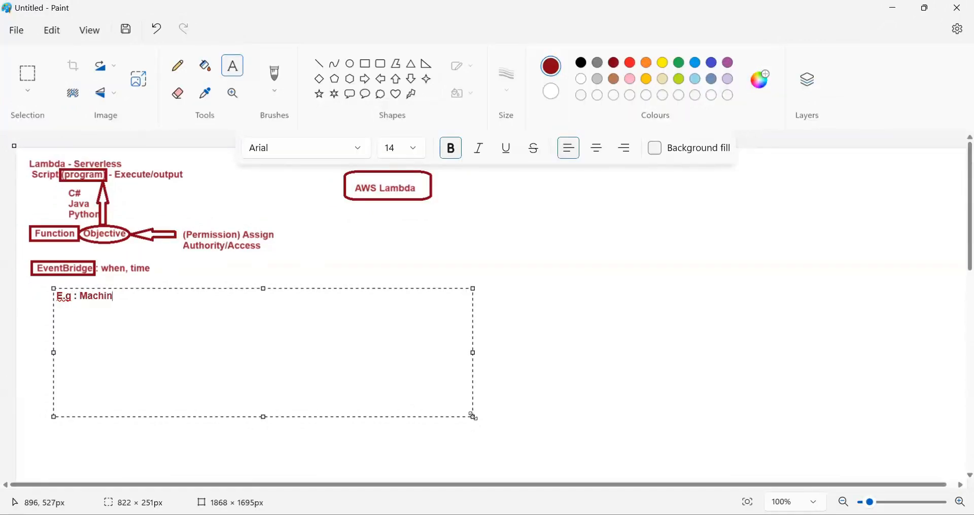
type("e")
key("BackSpace")
key("BackSpace")
key("BackSpace")
key("BackSpace")
key("BackSpace")
key("BackSpace")
key("BackSpace")
type("Instance 100 ,")
Complete the example line with ", Stop (10 AM) - Automatic" and finish the text box
type("Stop")
type("(")
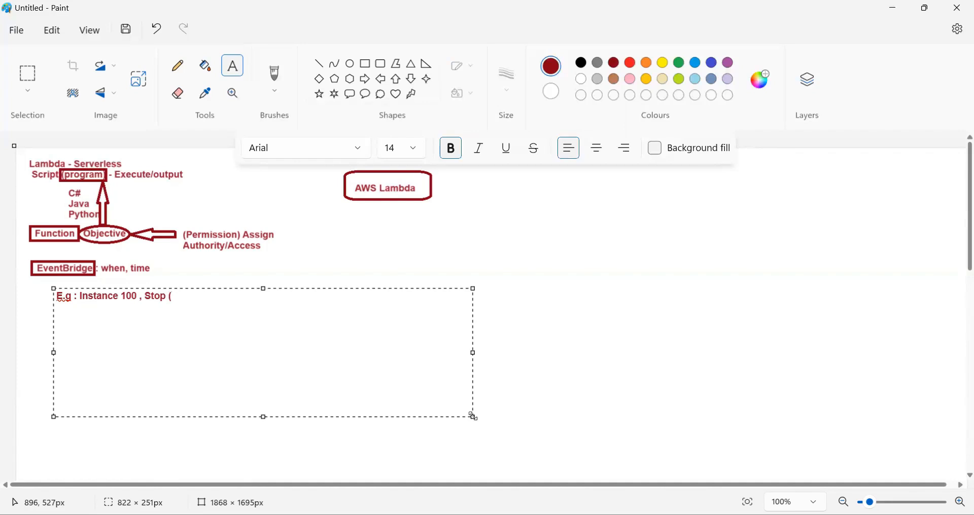
type("10  A")
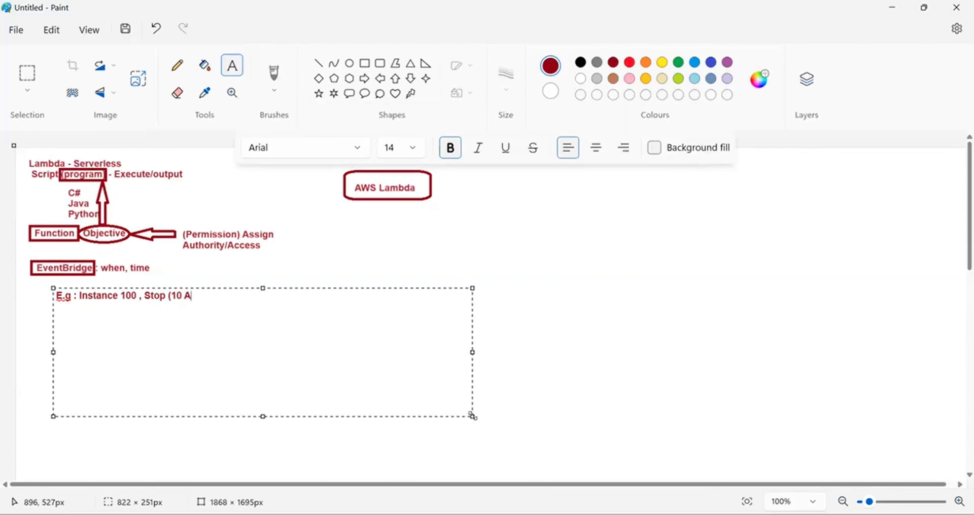
type("M) ")
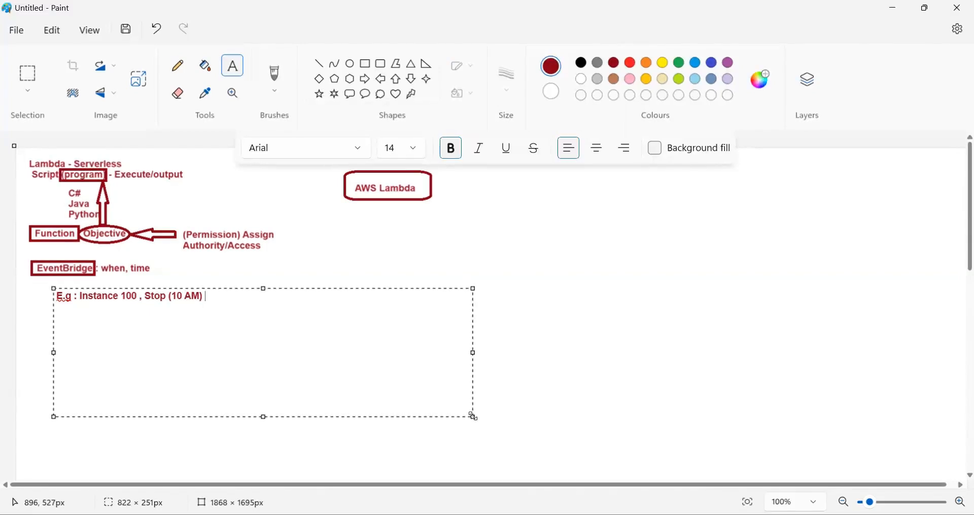
type("- Automai")
type("ic")
left_click(726, 396)
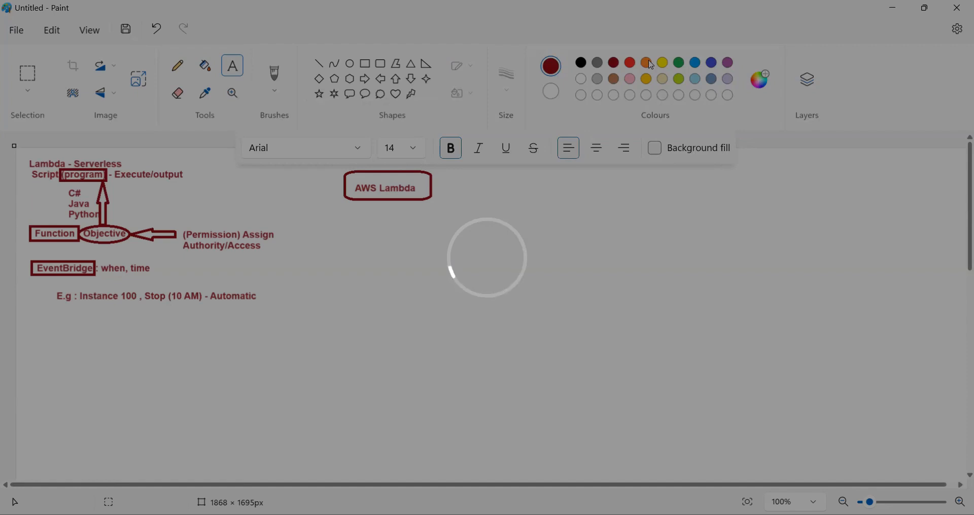
Draw a bright red rounded rectangle about 400 × 26 px around the "E.g : Instance 100 , Stop (10 AM) - Automatic" line
left_click(629, 63)
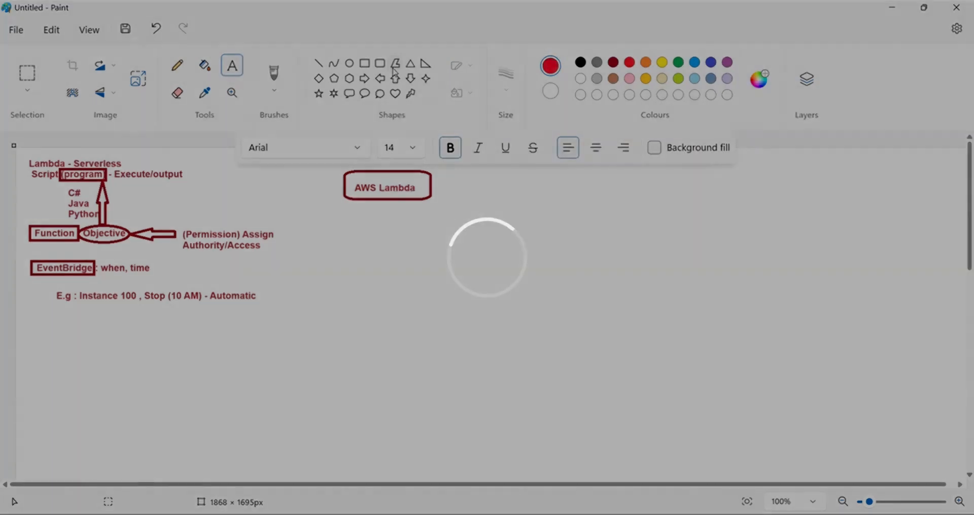
left_click(379, 63)
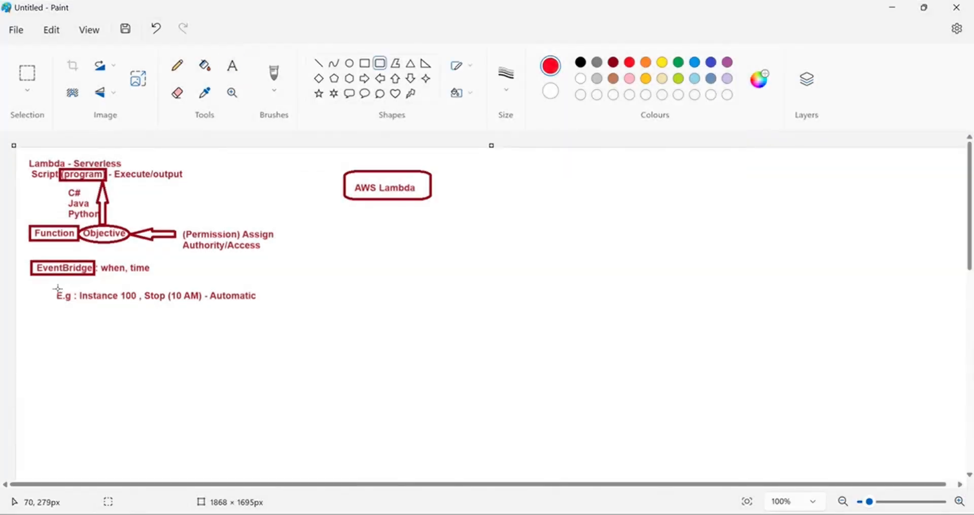
left_click_drag(51, 289, 254, 303)
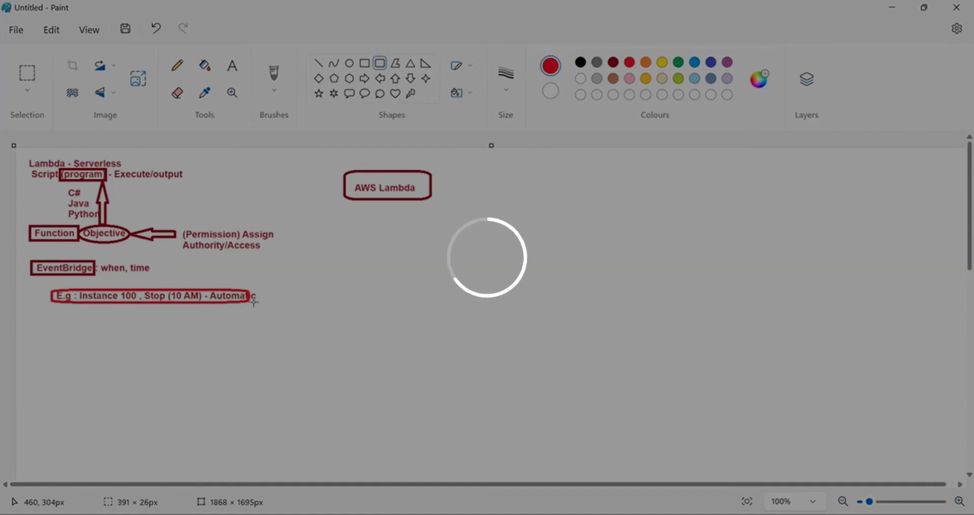
left_click_drag(253, 303, 261, 303)
left_click(260, 331)
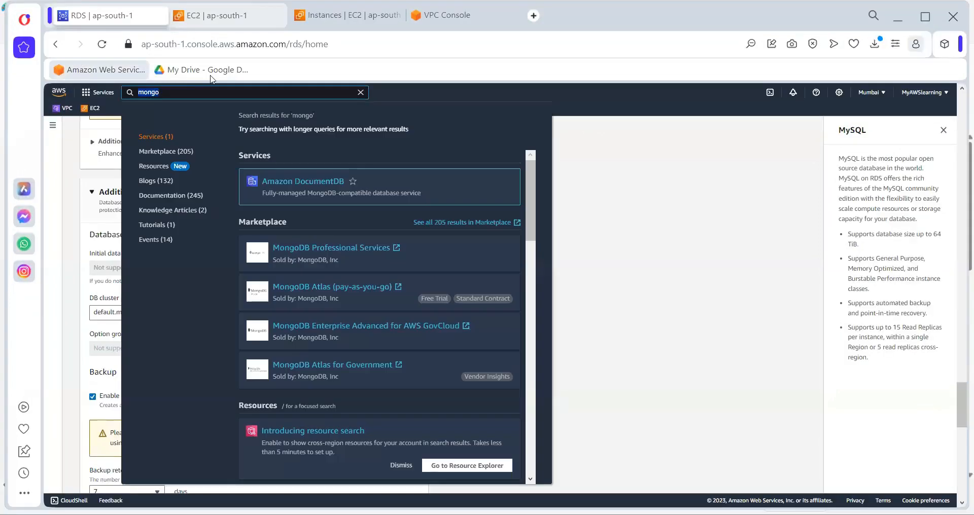
Switch to the AWS console in the browser, search its services for "lambda" and open the Lambda service
type("lambda")
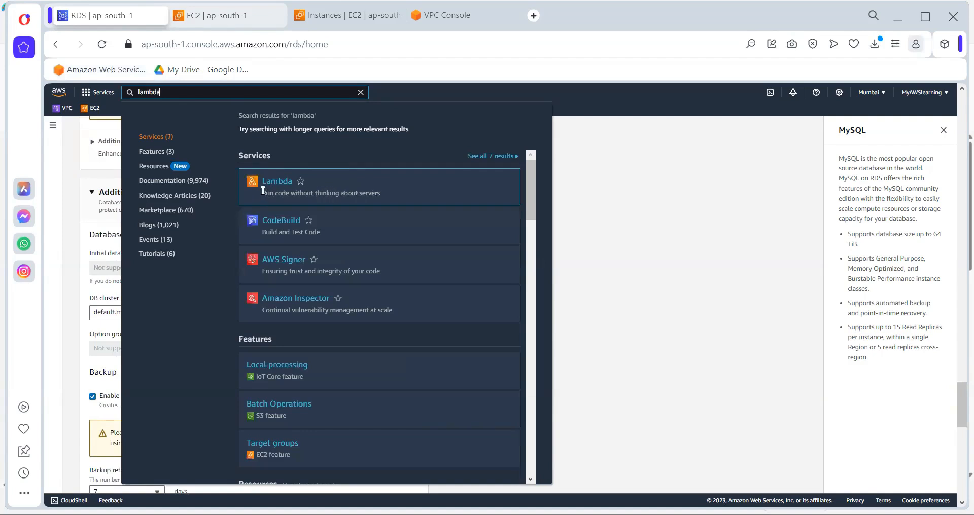
left_click_drag(263, 191, 278, 190)
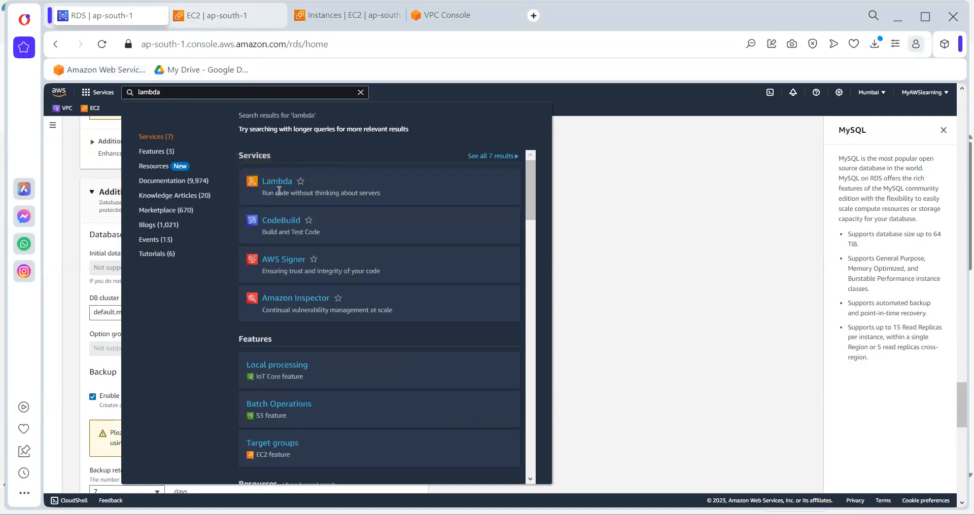
double_click(280, 192)
double_click(266, 193)
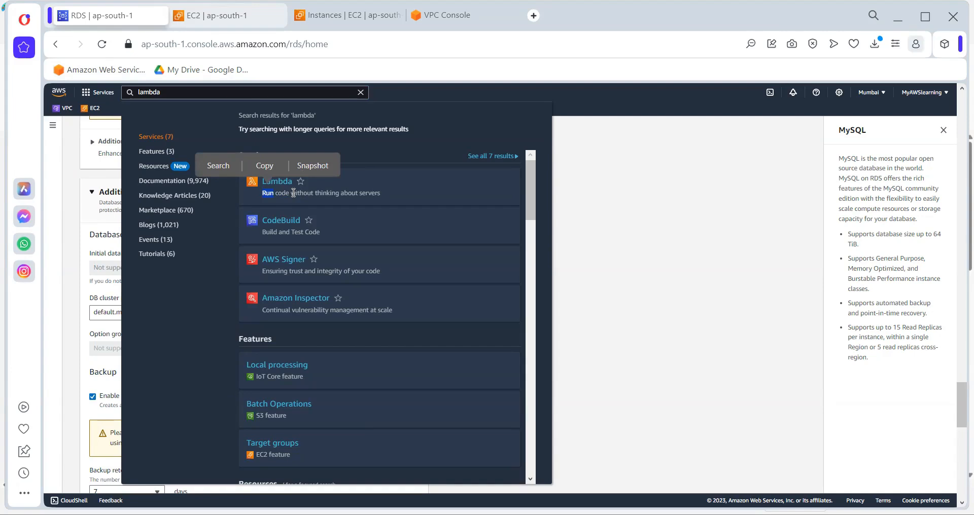
left_click_drag(291, 193, 380, 194)
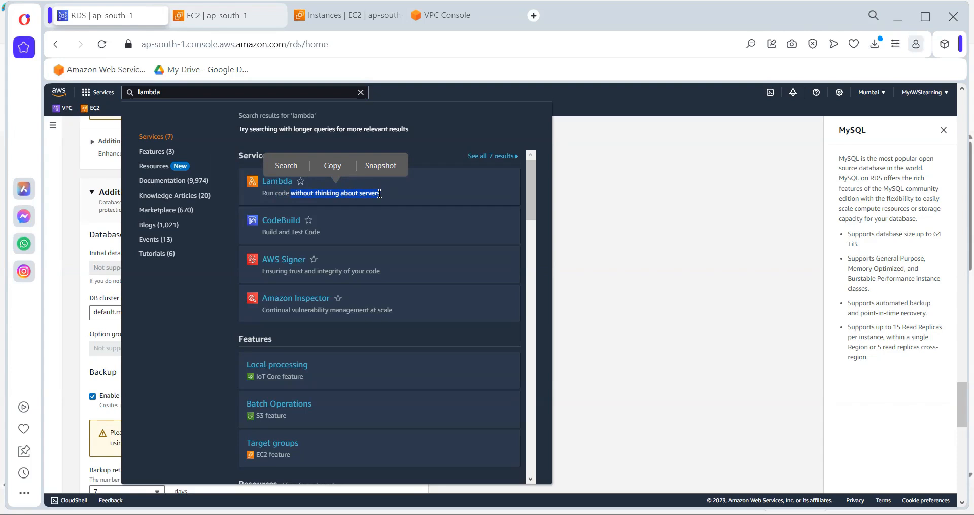
left_click(278, 181)
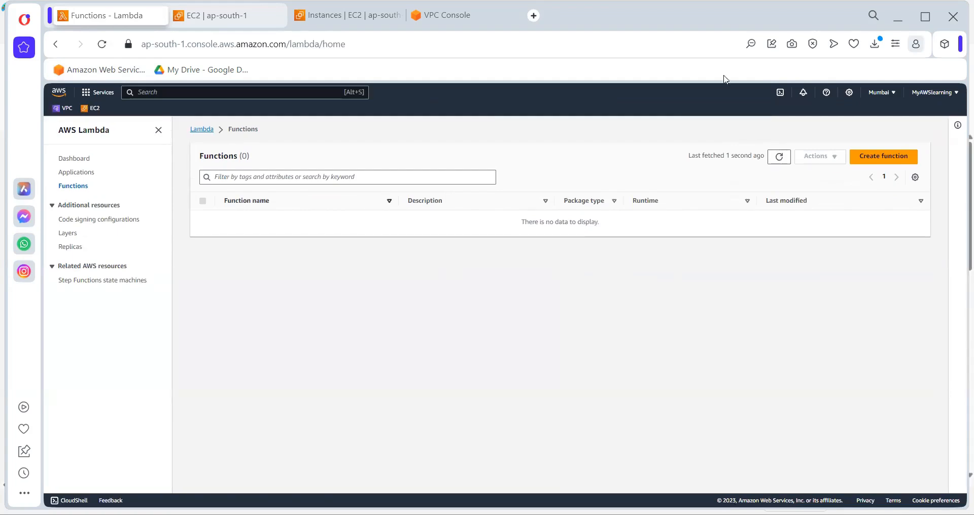
Start creating a Lambda function authored from scratch and name it ServerStop
left_click(880, 160)
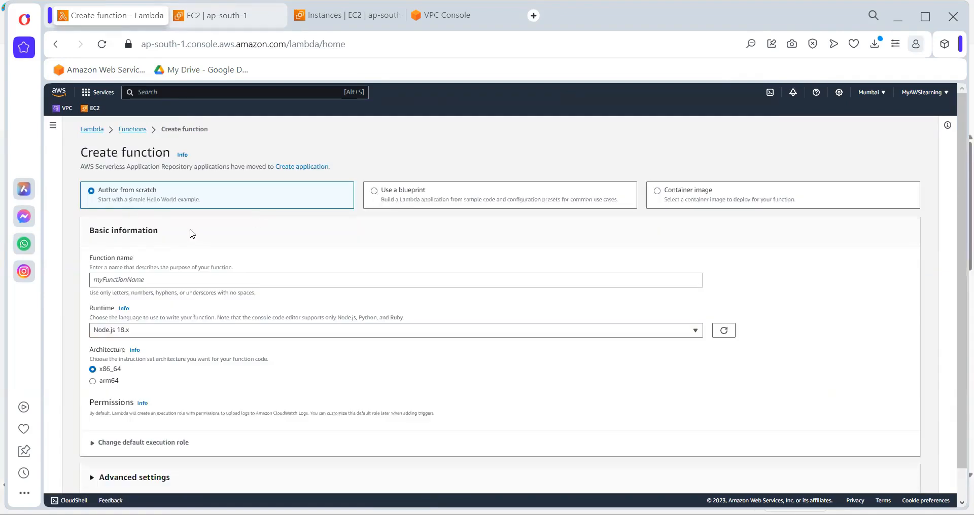
left_click(150, 281)
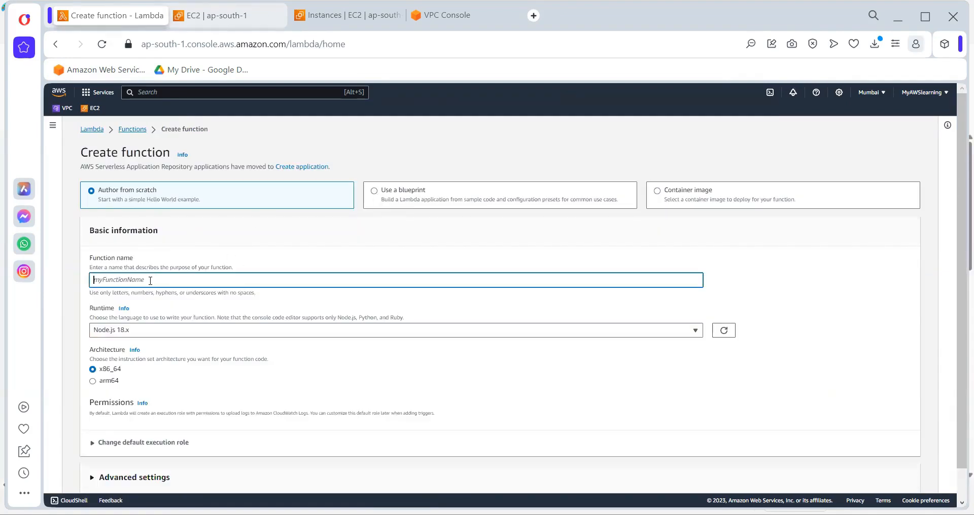
type("ServerStop")
double_click(121, 279)
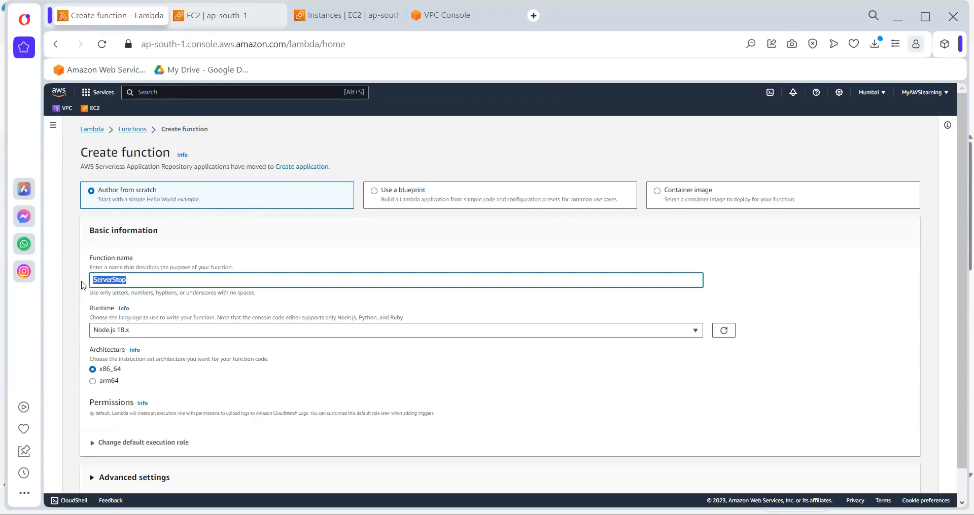
Choose Python 3.10 as the runtime, keeping the x86_64 architecture, and create the function
left_click(140, 330)
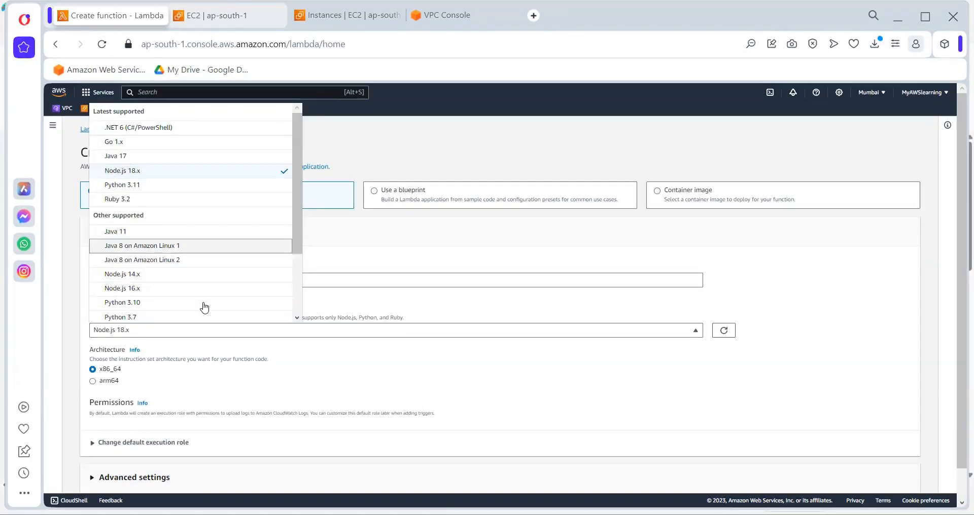
left_click(147, 306)
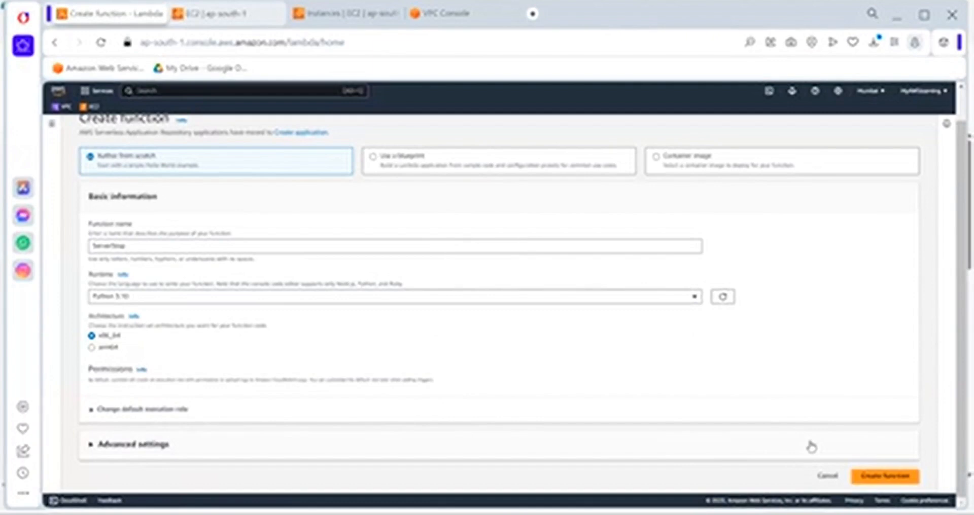
left_click(896, 480)
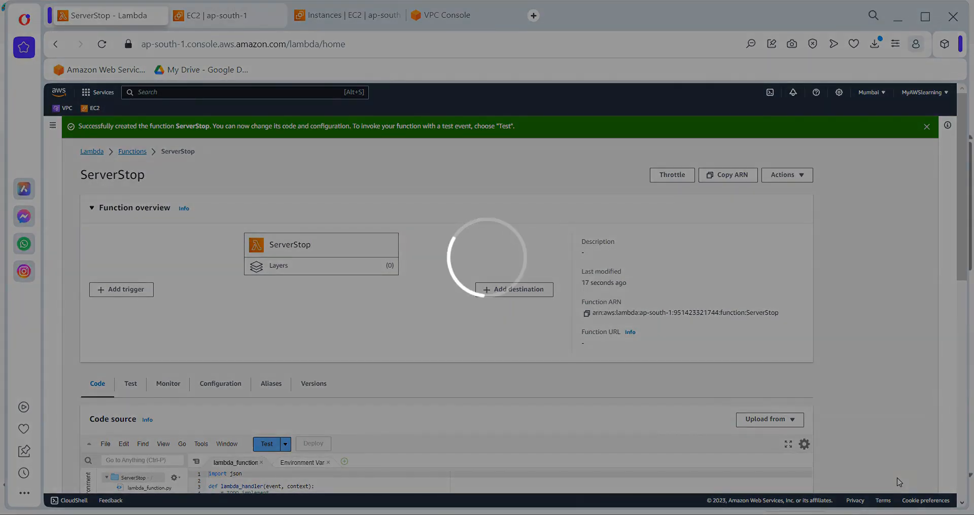
Open lambda_function.py in the code source editor, dismiss the creation notice and select all of the default code
scroll(899, 482, "down", 3)
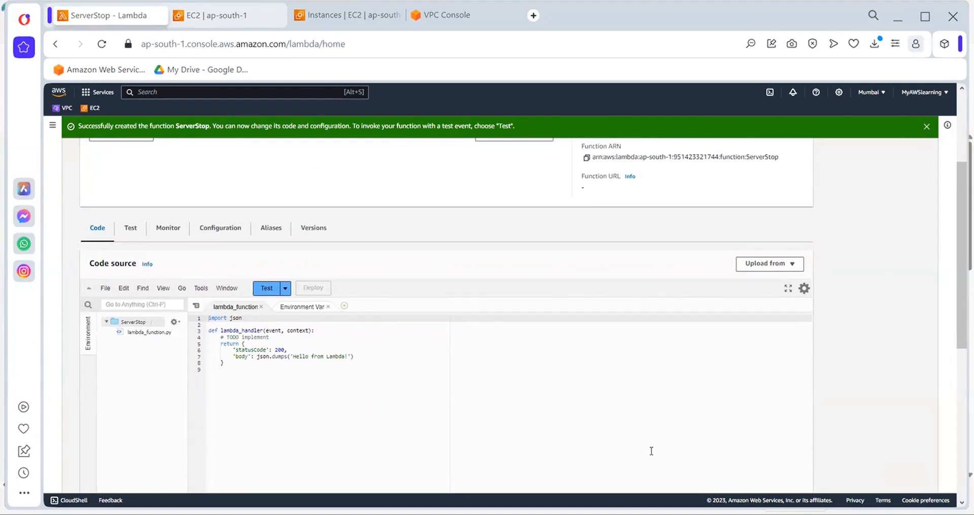
scroll(590, 372, "down", 1)
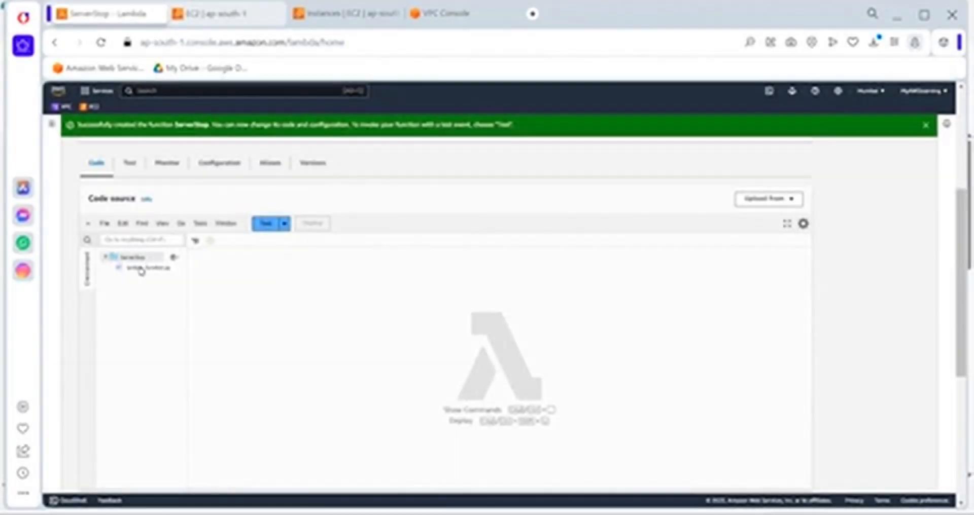
double_click(141, 269)
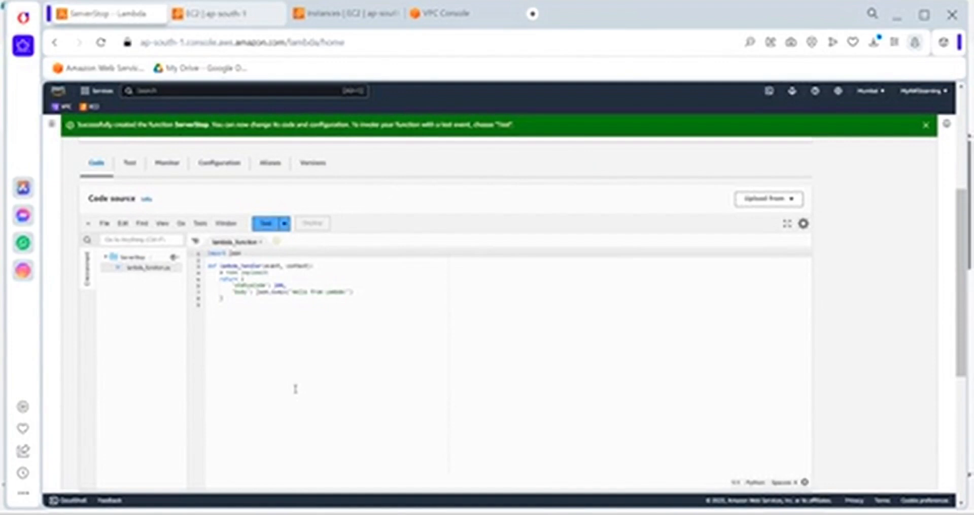
left_click(926, 125)
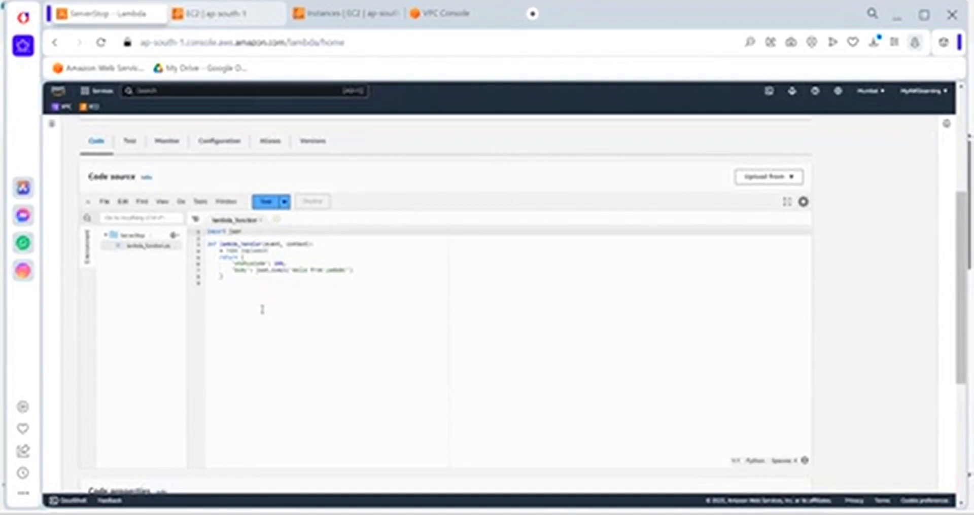
left_click_drag(255, 306, 149, 169)
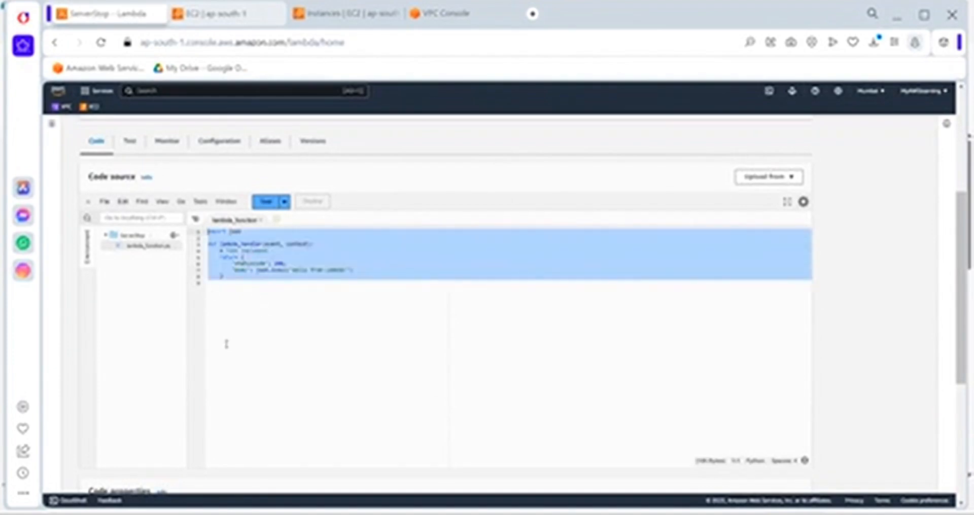
left_click_drag(236, 314, 149, 169)
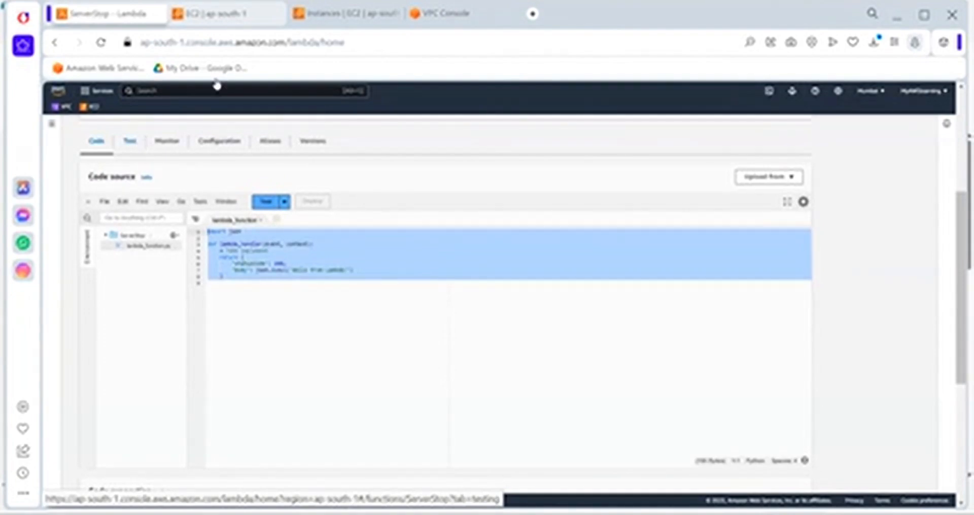
Search the web for "stop server via lambda aws oython" in the browser tab holding the VPC console
left_click(448, 13)
left_click(309, 45)
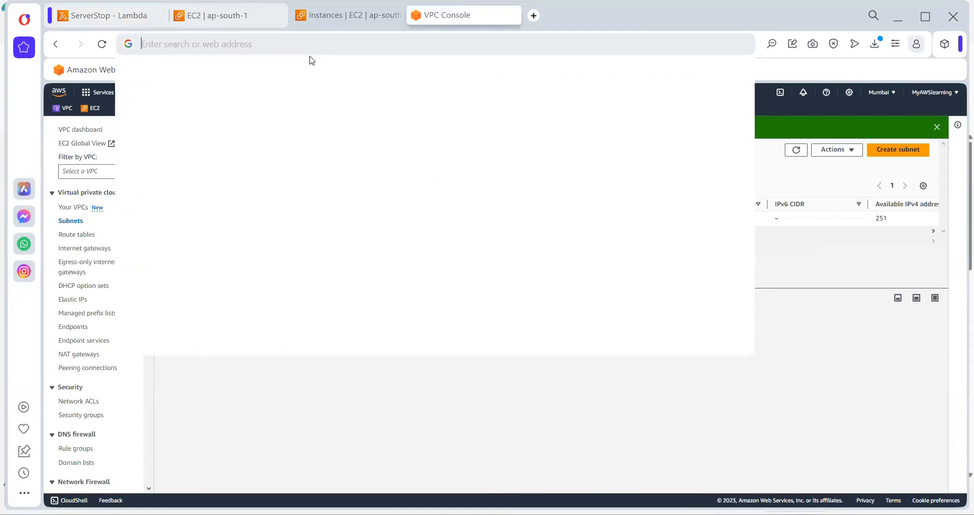
type("stop server via lambda")
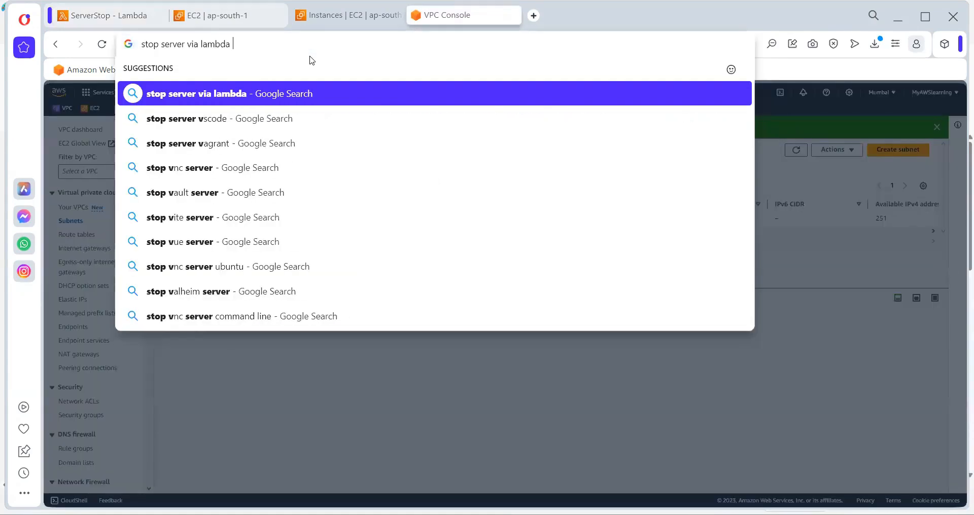
type(" aws")
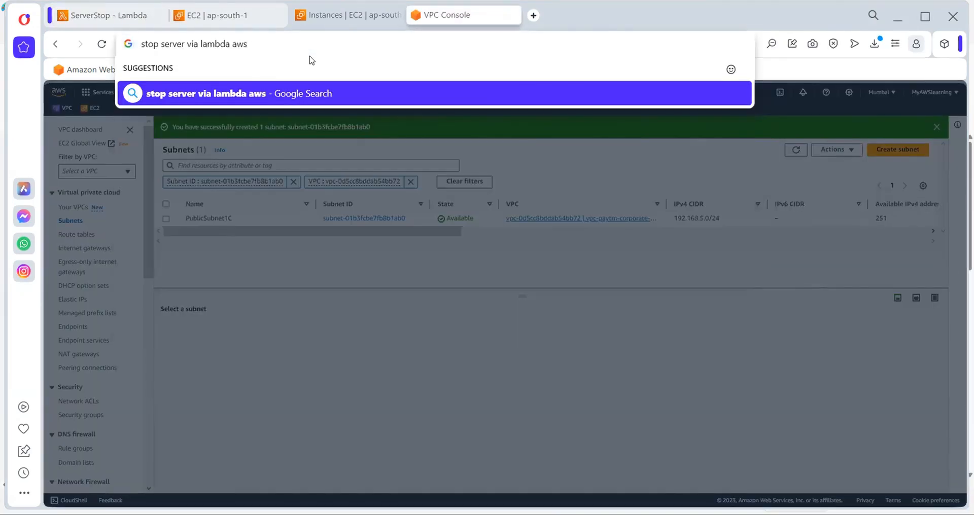
type(" oython")
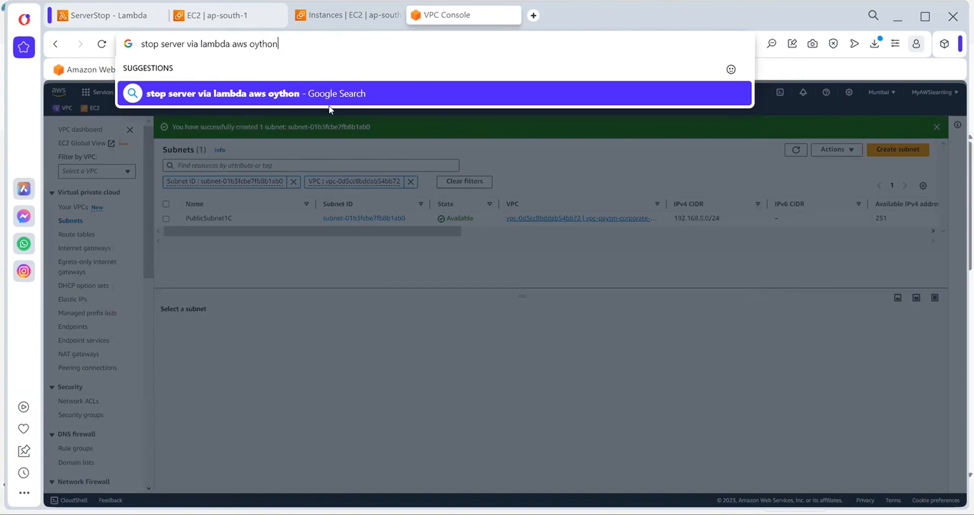
key("Return")
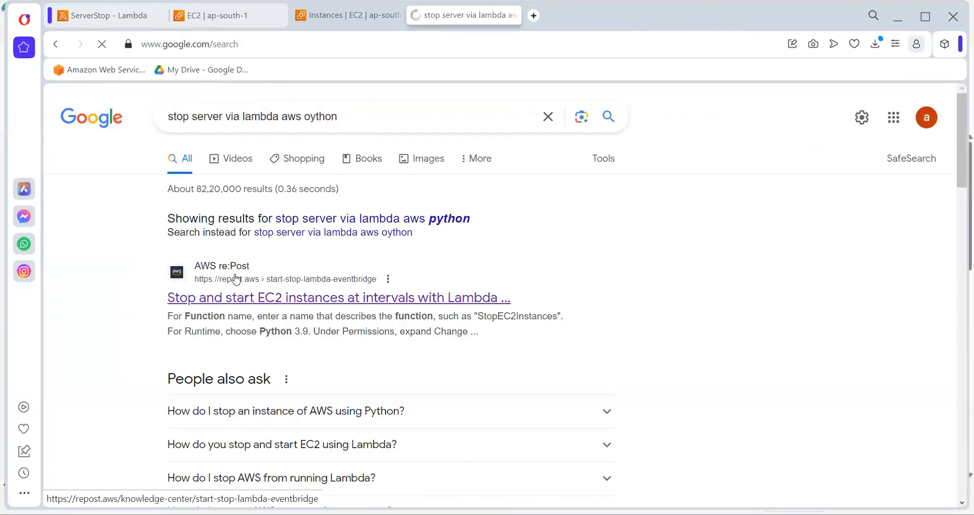
Open the AWS re:Post article on stopping and starting EC2 instances with Lambda and find its code that stops instances
left_click_drag(196, 268, 220, 290)
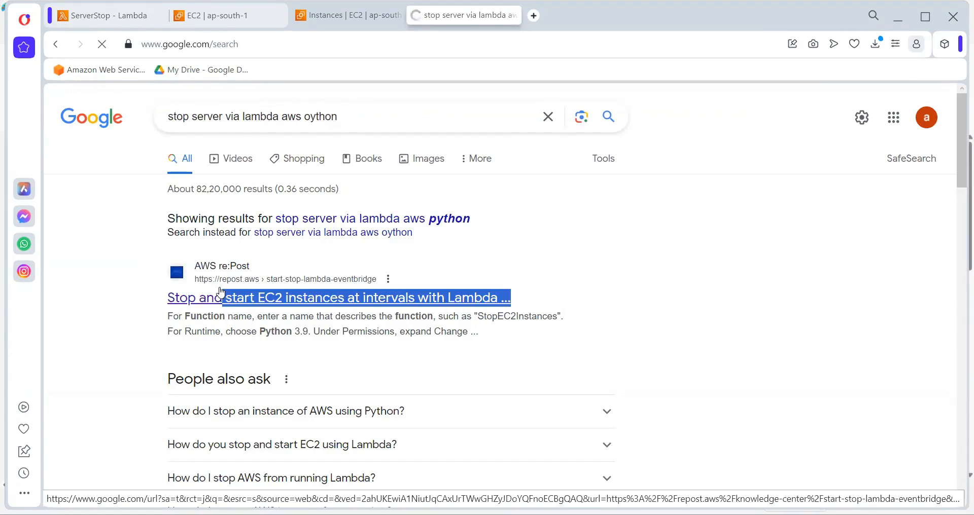
left_click(219, 294)
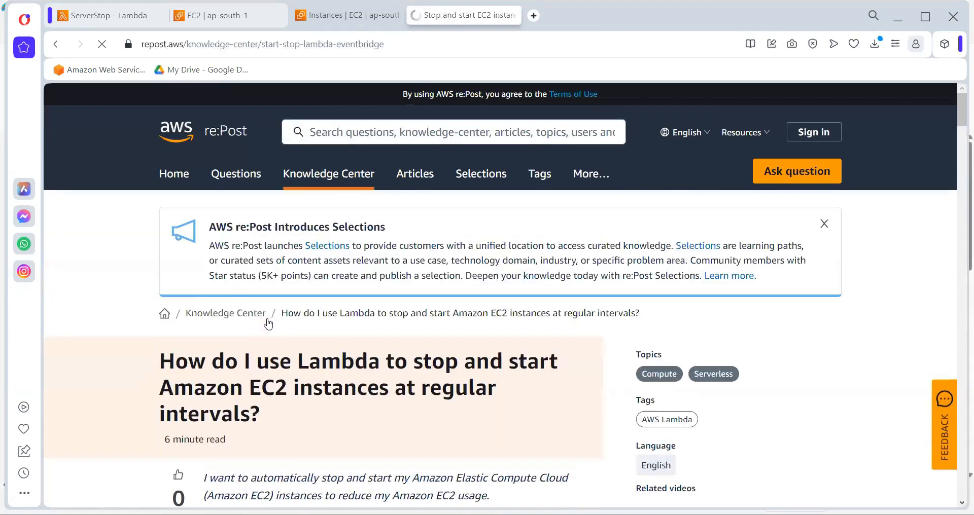
scroll(269, 325, "down", 15)
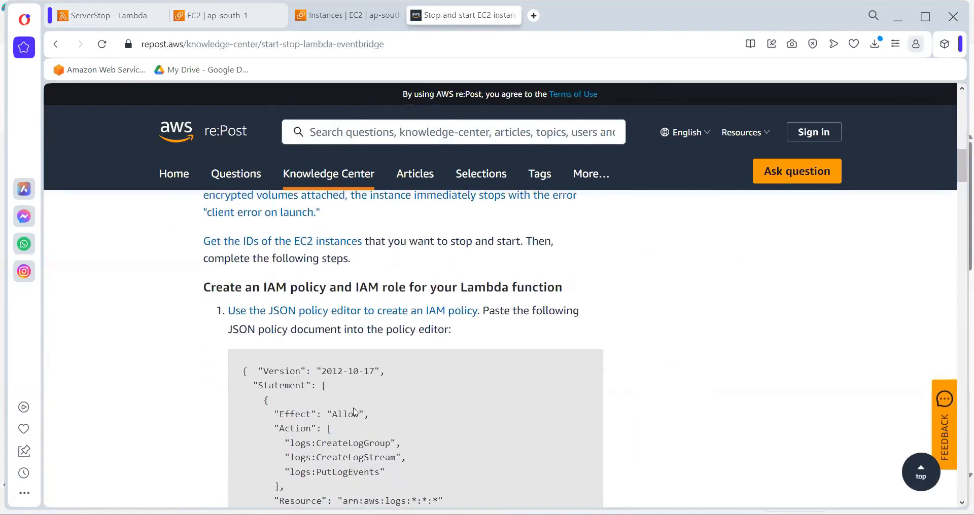
scroll(354, 412, "down", 2)
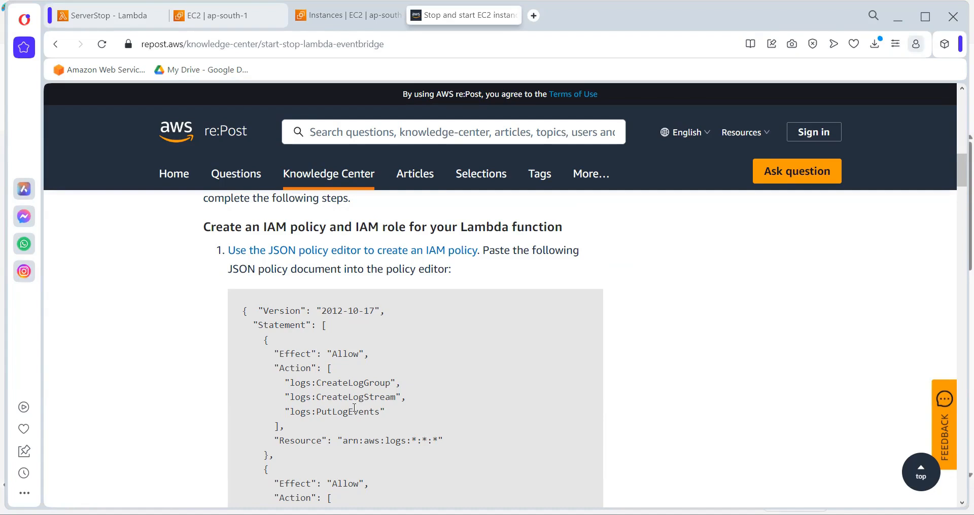
scroll(354, 409, "down", 1)
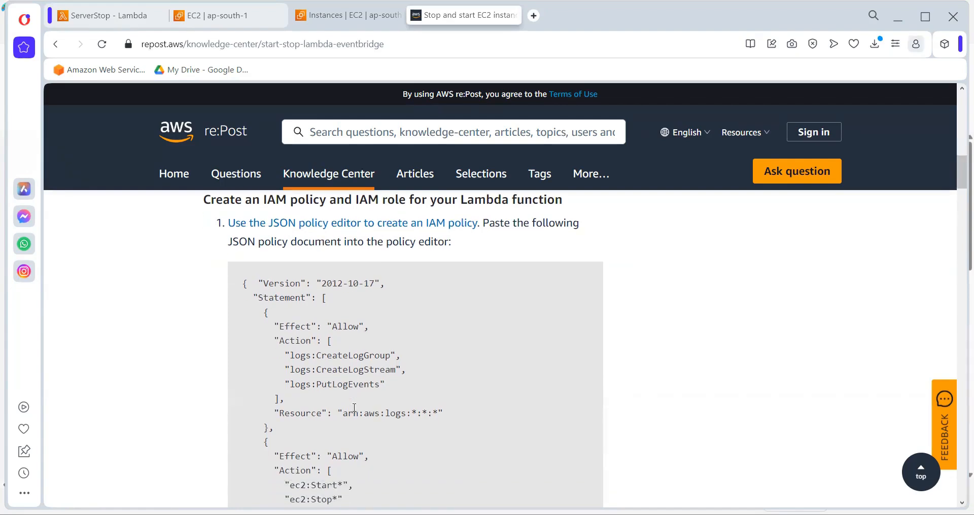
scroll(354, 412, "down", 15)
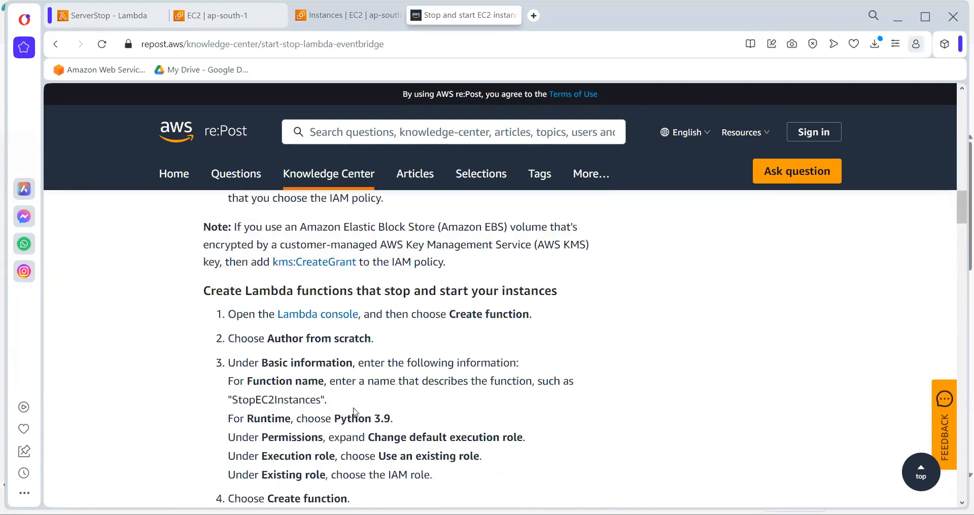
scroll(354, 413, "down", 3)
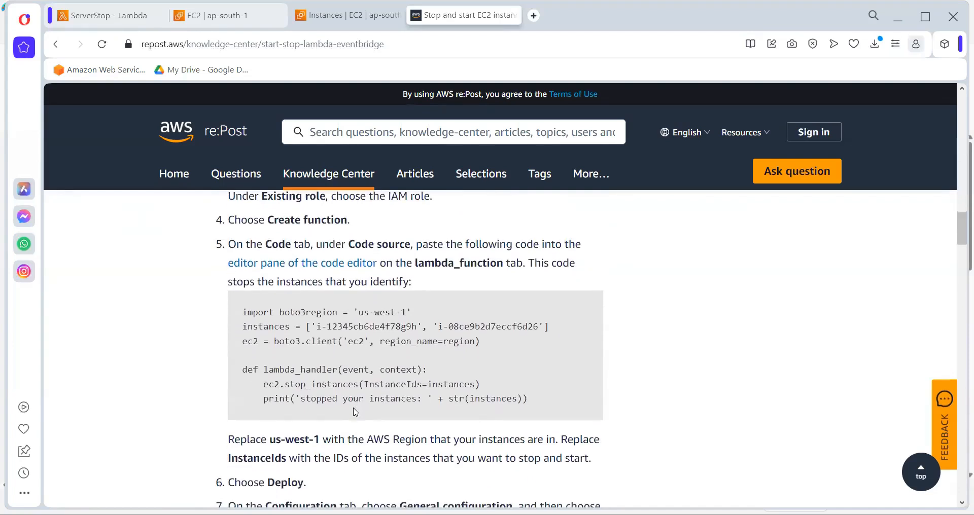
Select the article's complete Python code block for stopping instances, from the boto3 import to the final print line
left_click_drag(242, 319, 508, 349)
left_click_drag(544, 403, 207, 285)
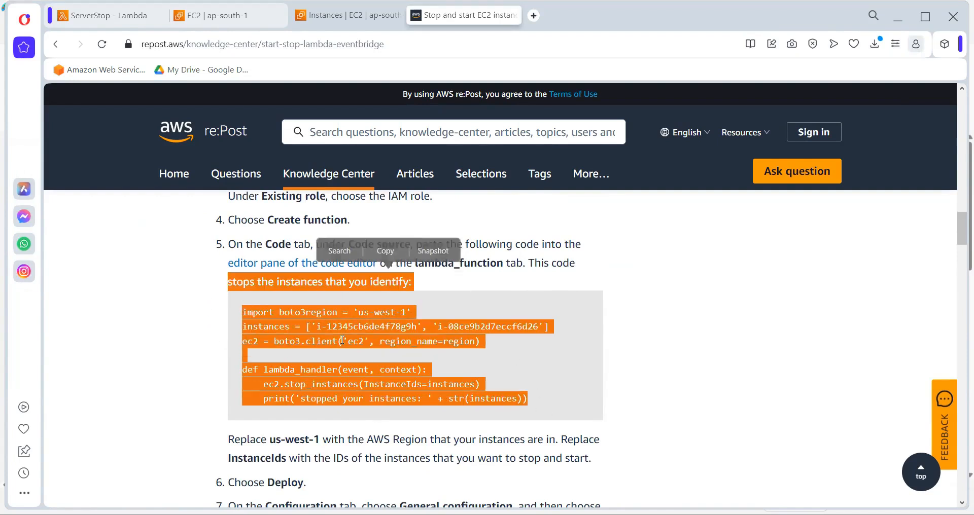
left_click(342, 340)
scroll(406, 367, "down", 1)
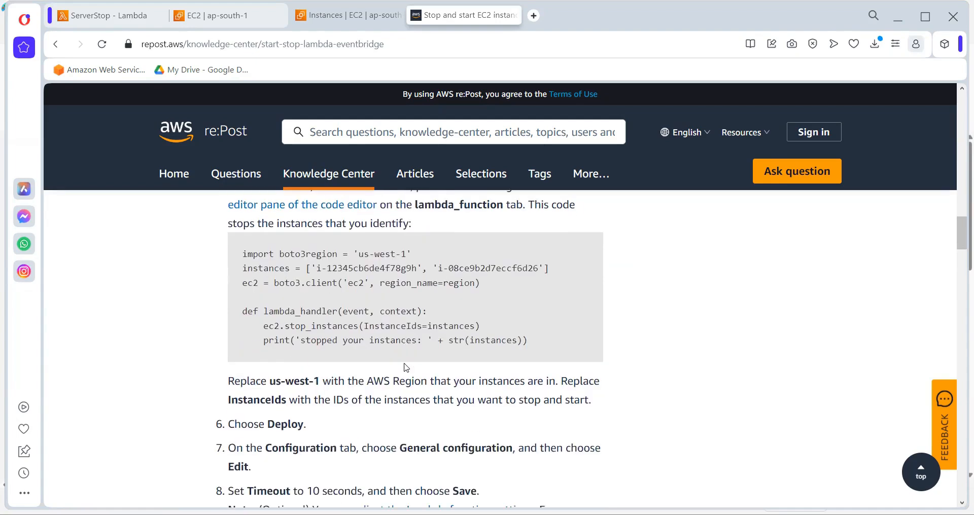
left_click_drag(548, 343, 229, 255)
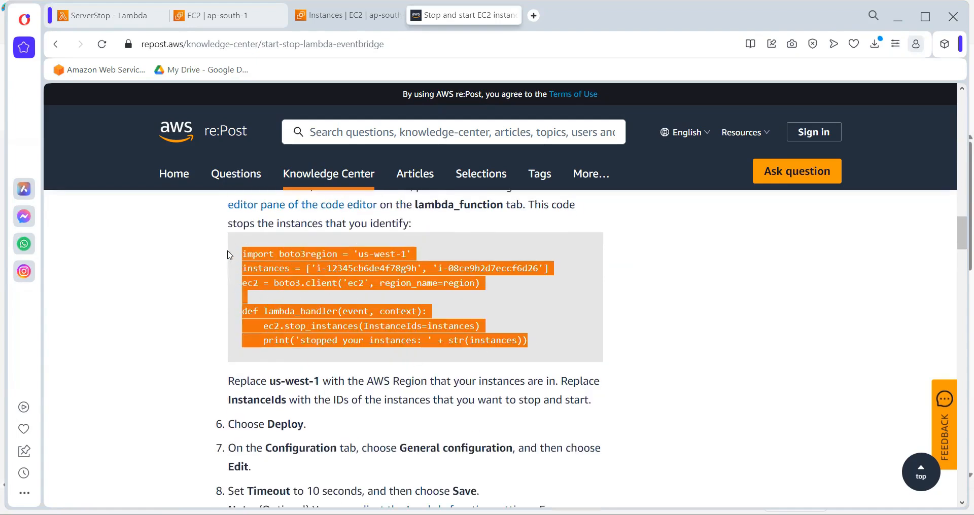
Copy the article's stop-instances code and paste it over the default code in the ServerStop function's lambda_function.py
key("ctrl+c")
key("ctrl+1")
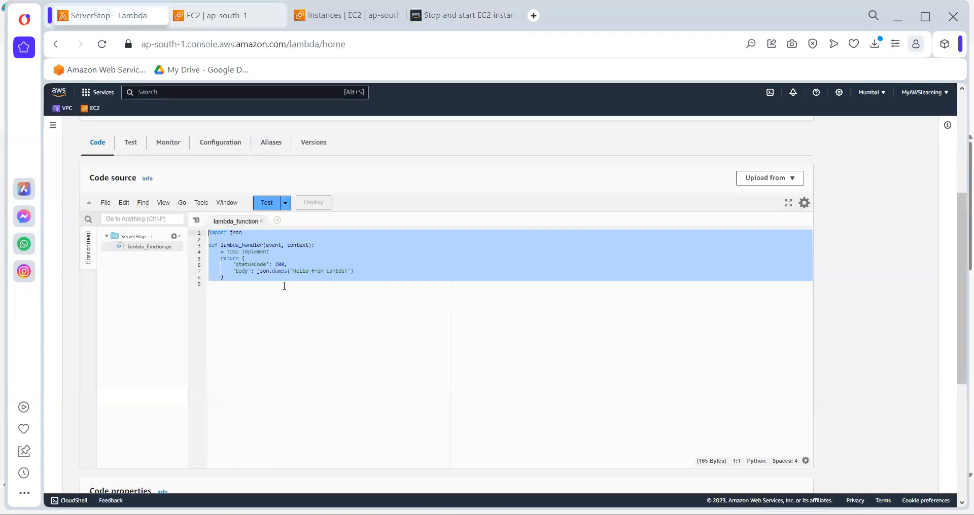
key("ctrl+v")
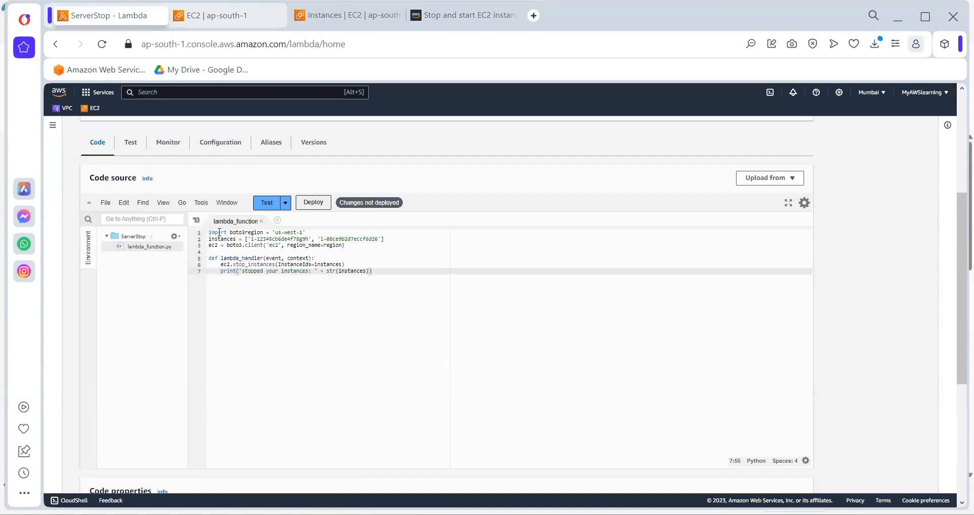
Change the region in the first line of the function code to 'ap-south-1'
left_click(304, 232)
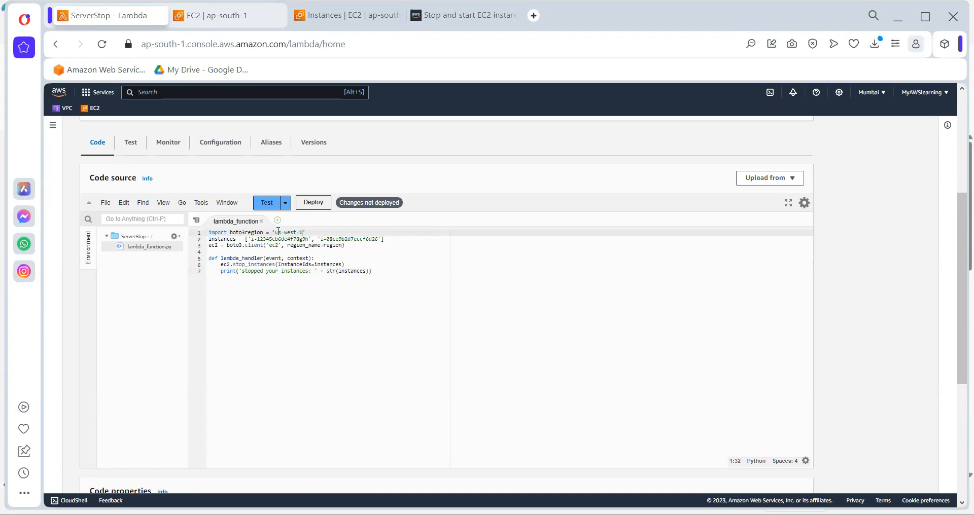
double_click(279, 232)
type("ap")
key("Delete")
key("Delete")
key("Delete")
type("south")
Copy the TestingServer instance ID from the EC2 console and paste it over the first placeholder ID in the function's instances list
left_click(341, 15)
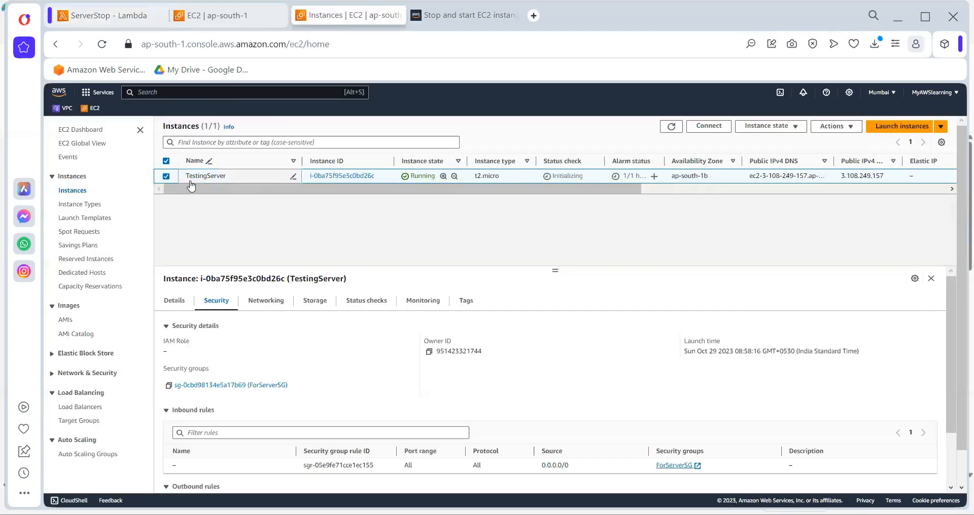
left_click(175, 302)
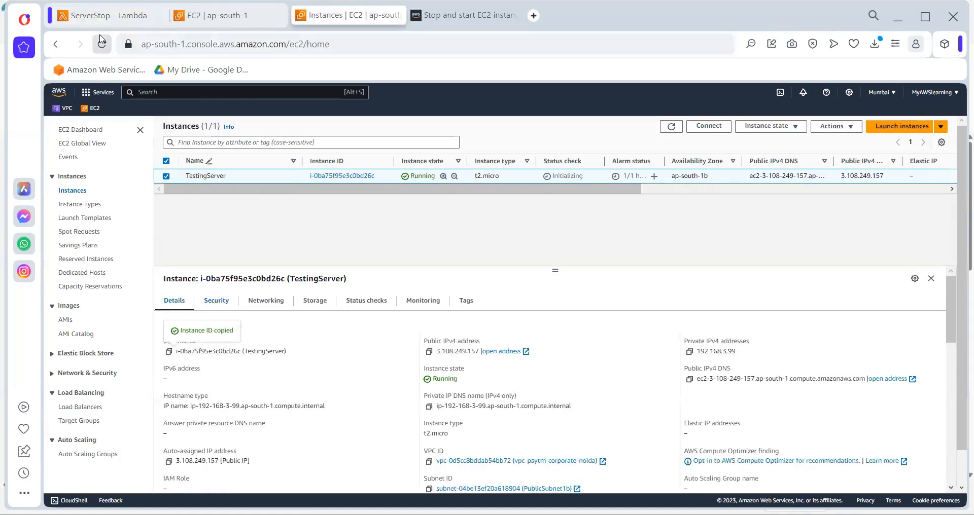
left_click(104, 15)
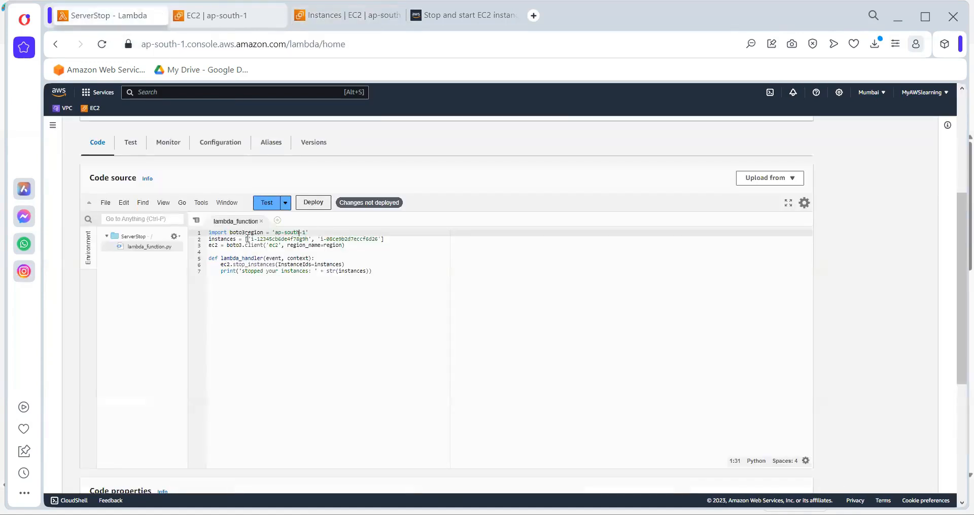
left_click_drag(251, 239, 307, 236)
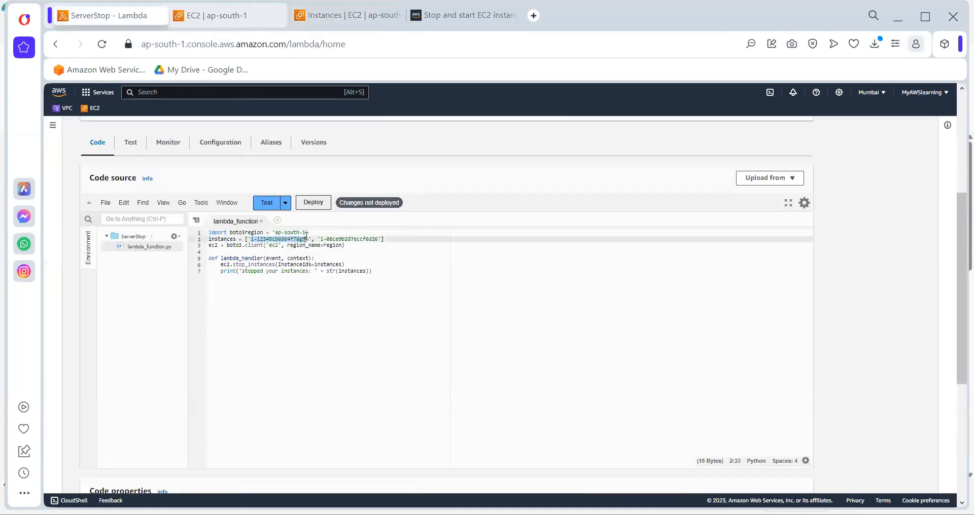
key("ctrl+v")
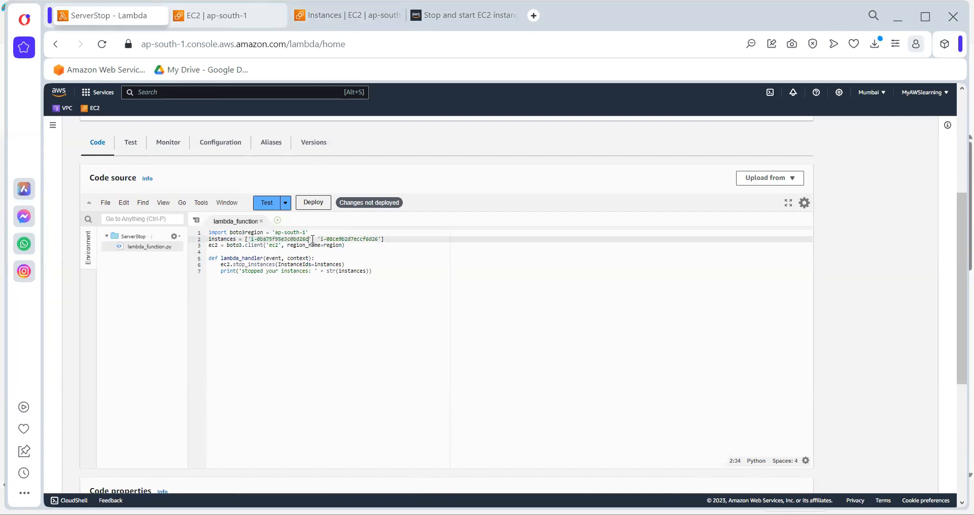
Remove the second placeholder instance ID from the instances list and deploy the updated ServerStop code
key("BackSpace")
key("Delete")
key("Delete")
key("Delete")
key("Delete")
key("Delete")
key("Delete")
key("Delete")
key("Delete")
key("Delete")
key("Delete")
key("Delete")
key("Delete")
key("Delete")
key("Delete")
key("Delete")
key("Delete")
key("Delete")
key("Delete")
key("Delete")
key("BackSpace")
left_click_drag(221, 264, 268, 265)
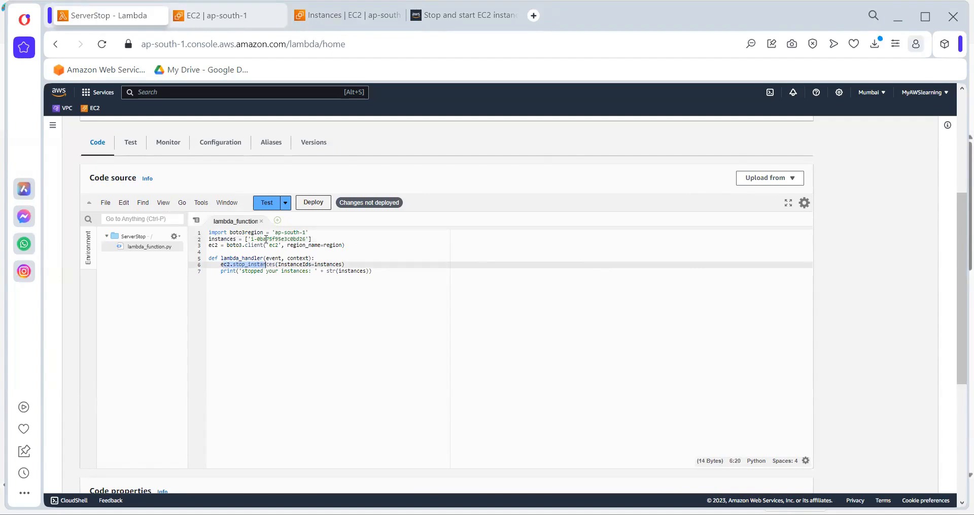
left_click(310, 203)
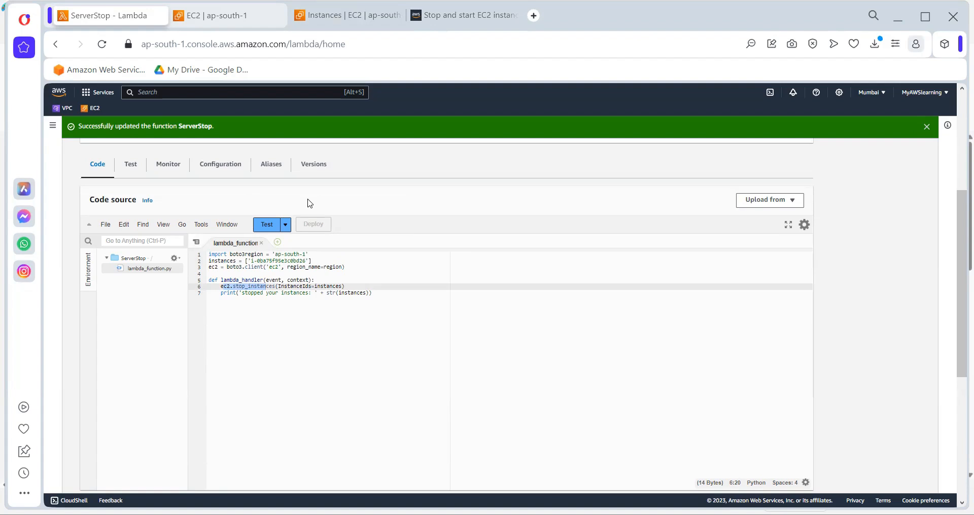
Open the ServerStop function's execution role in IAM from its permissions configuration
left_click(217, 165)
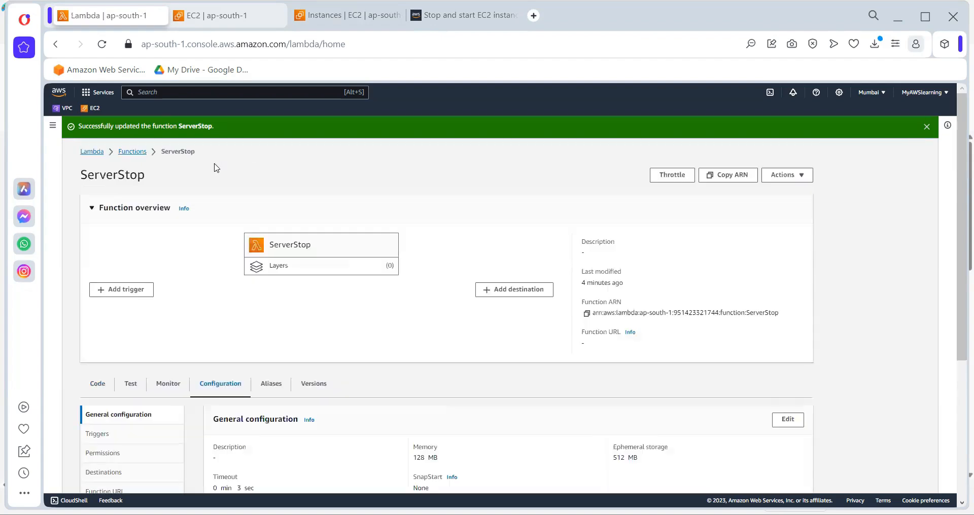
scroll(311, 347, "down", 3)
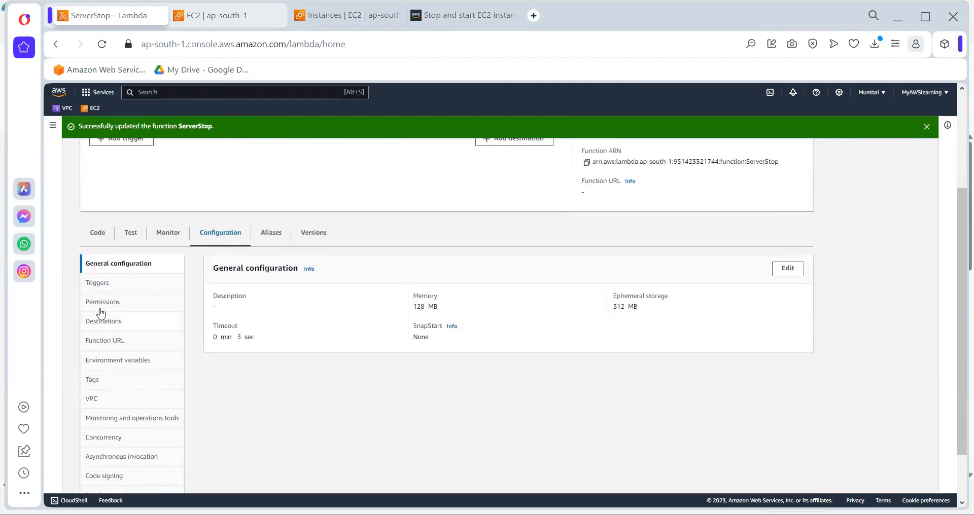
left_click(101, 304)
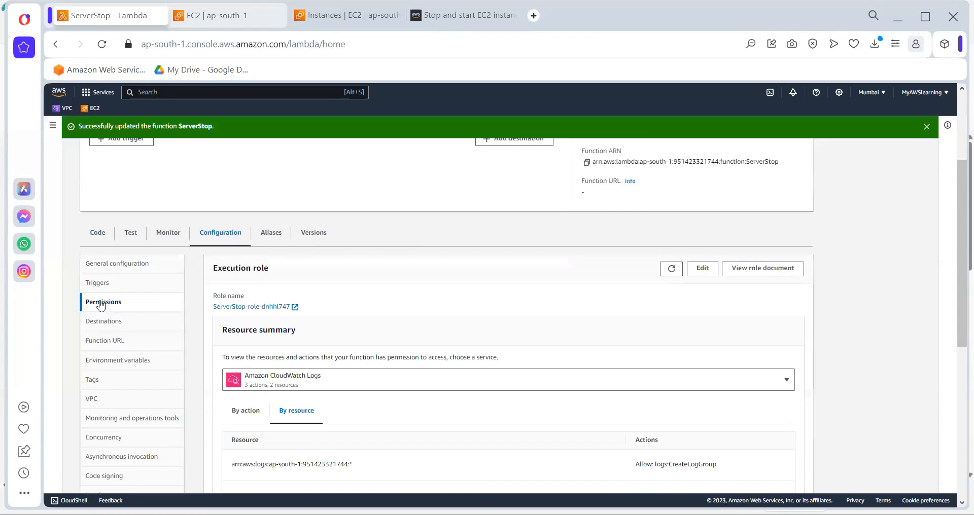
left_click(238, 307)
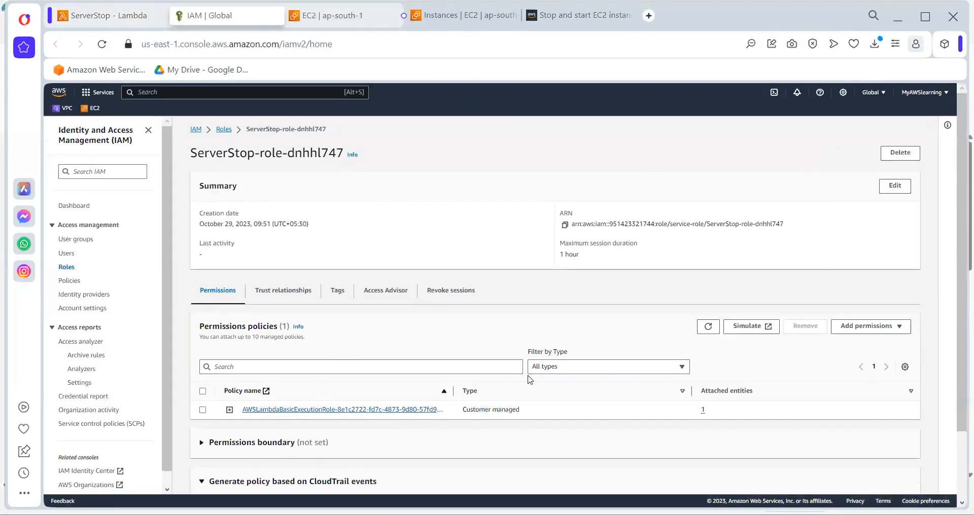
Attach the AdministratorAccess policy to the ServerStop execution role and return to the Lambda function
left_click(890, 324)
left_click(862, 339)
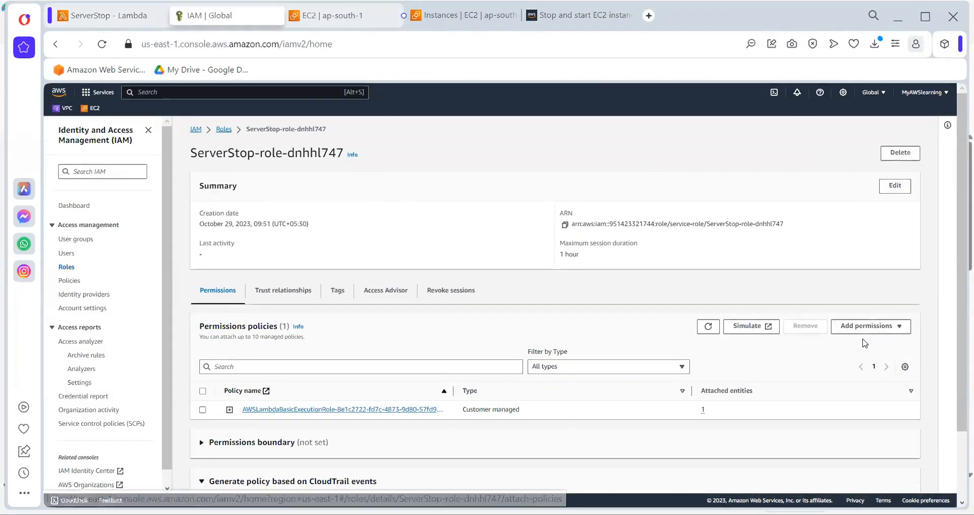
left_click(93, 295)
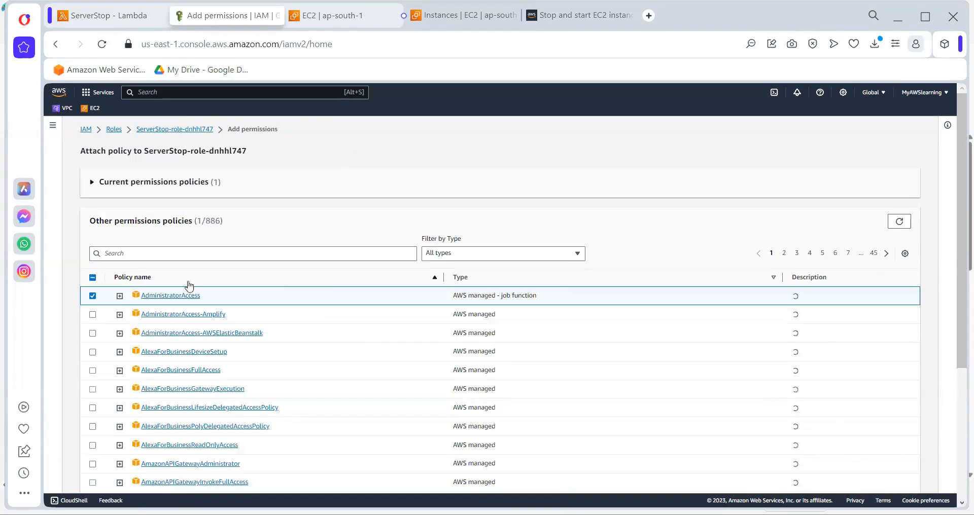
scroll(342, 299, "down", 4)
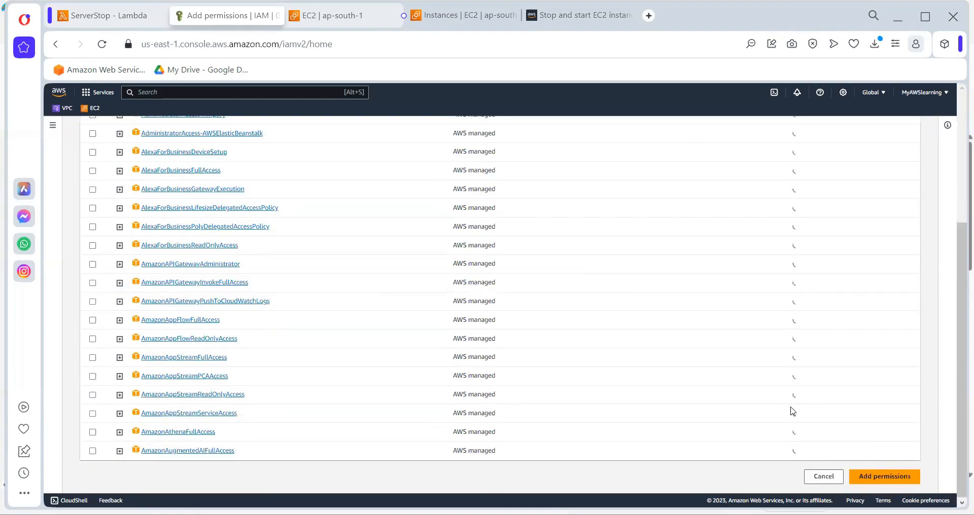
left_click(884, 477)
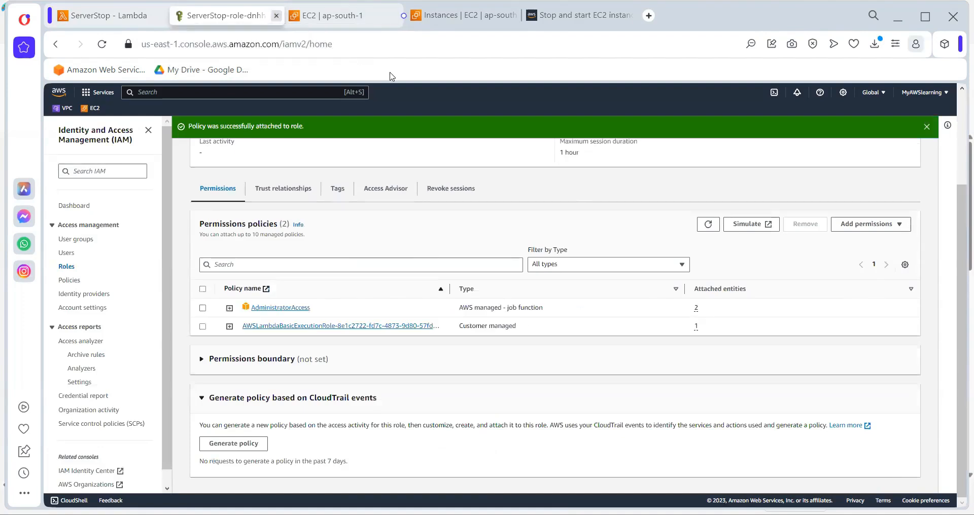
key("ctrl+w")
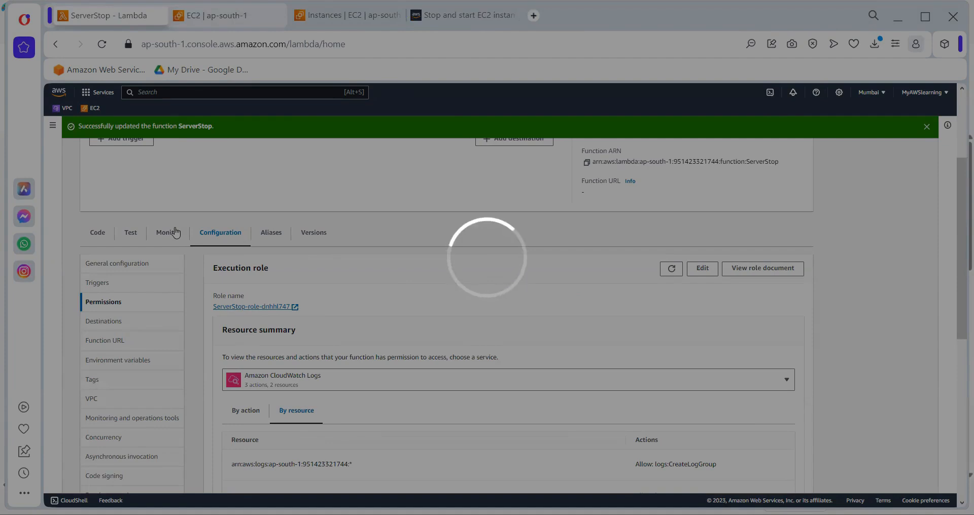
Start adding a trigger to ServerStop with EventBridge (CloudWatch Events) as the source and a new rule
scroll(285, 241, "up", 3)
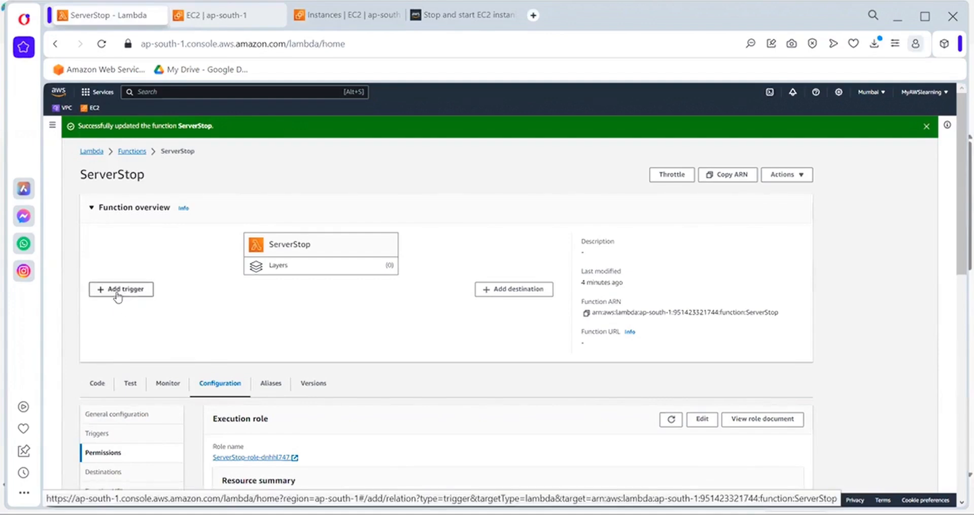
left_click(118, 290)
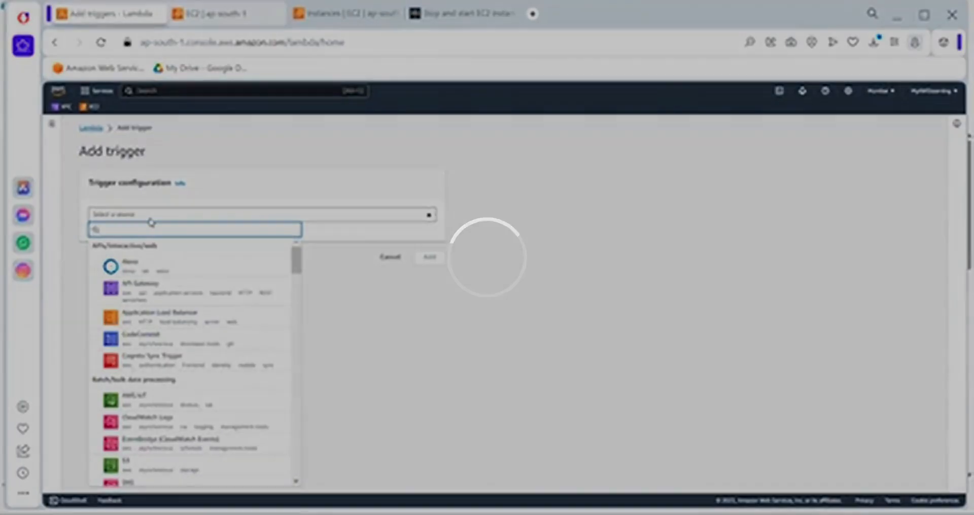
type("event")
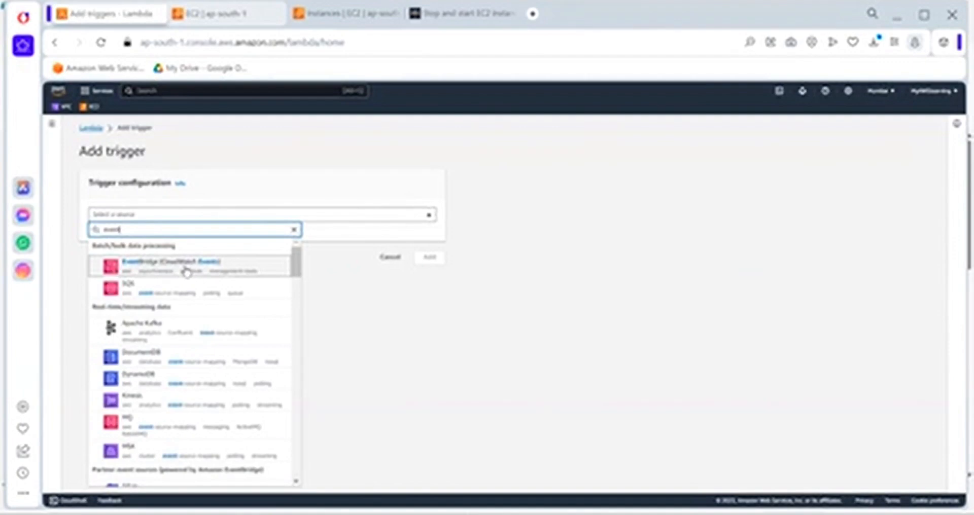
left_click(136, 271)
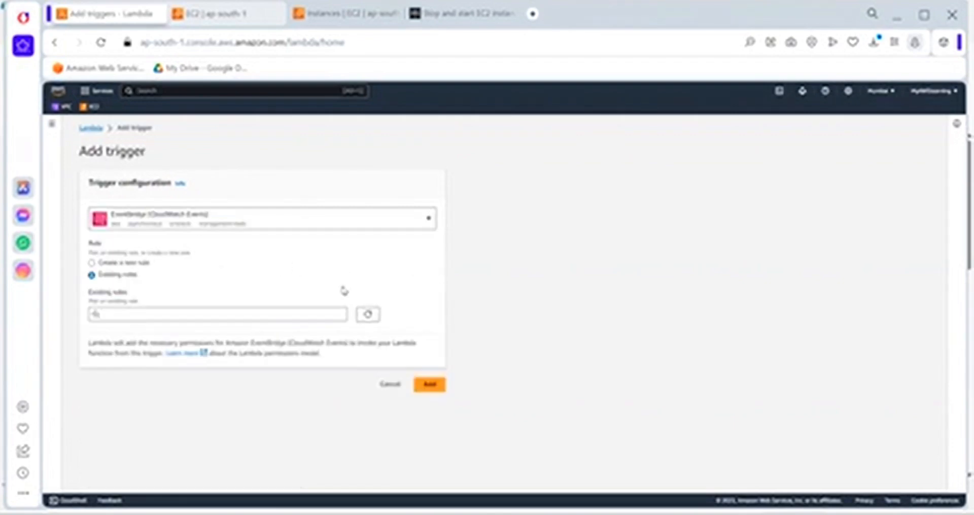
left_click(134, 264)
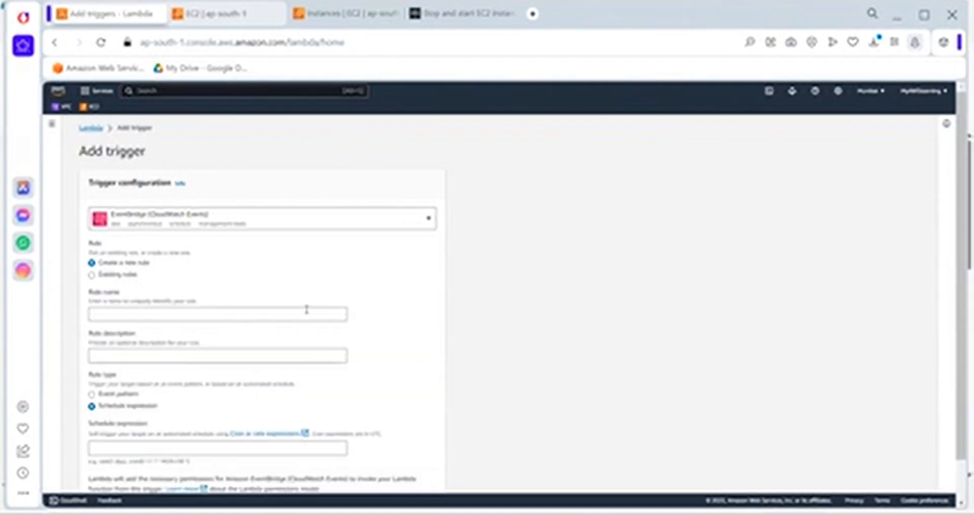
Name the new EventBridge rule Stop10AM
left_click(142, 315)
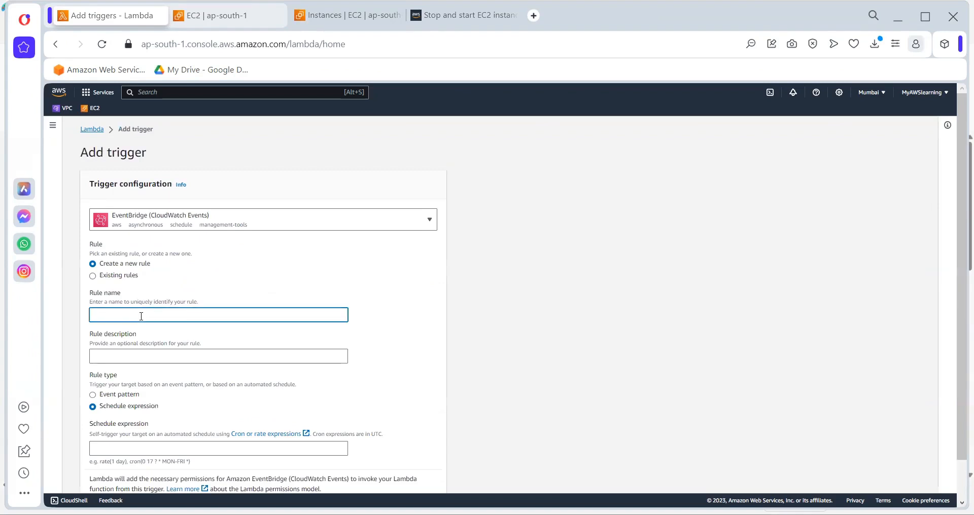
type("Stop10AM")
scroll(141, 316, "down", 1)
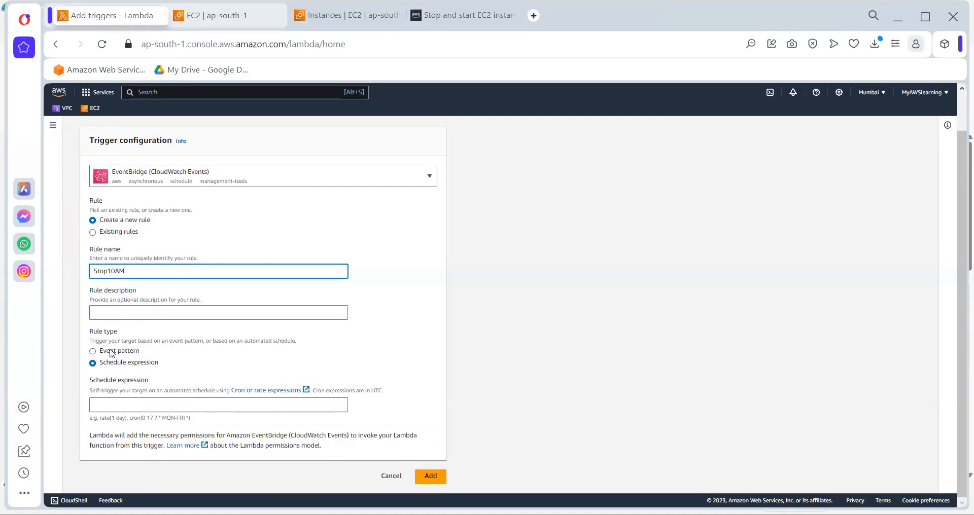
left_click_drag(132, 269, 80, 266)
Give the rule the schedule expression cron(0 17 ? * MON-FRI *) and add the trigger to the function
left_click(113, 354)
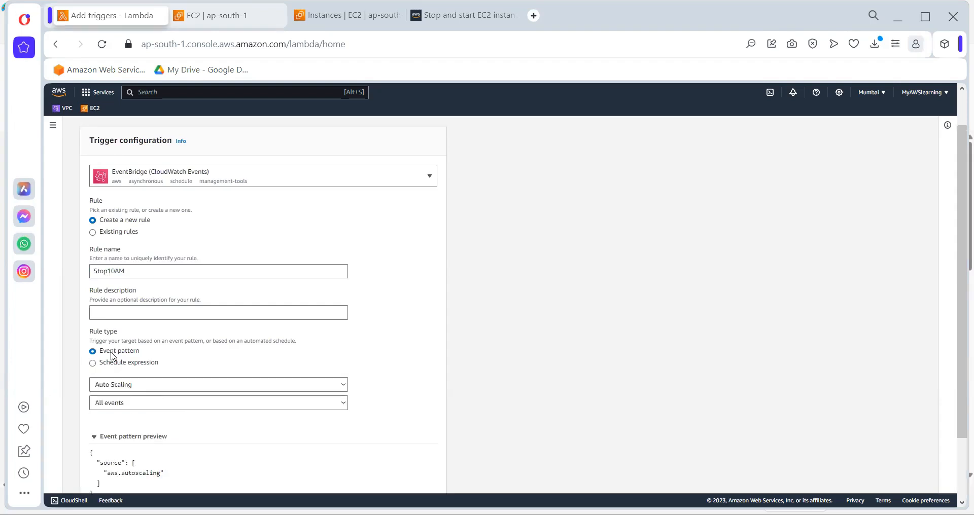
left_click(109, 363)
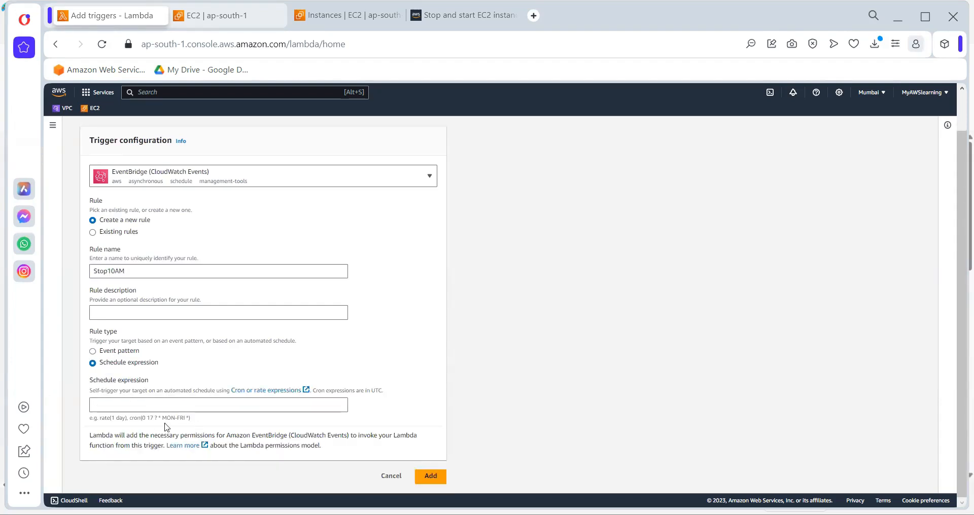
left_click_drag(130, 420, 197, 421)
key("ctrl+c")
left_click(138, 409)
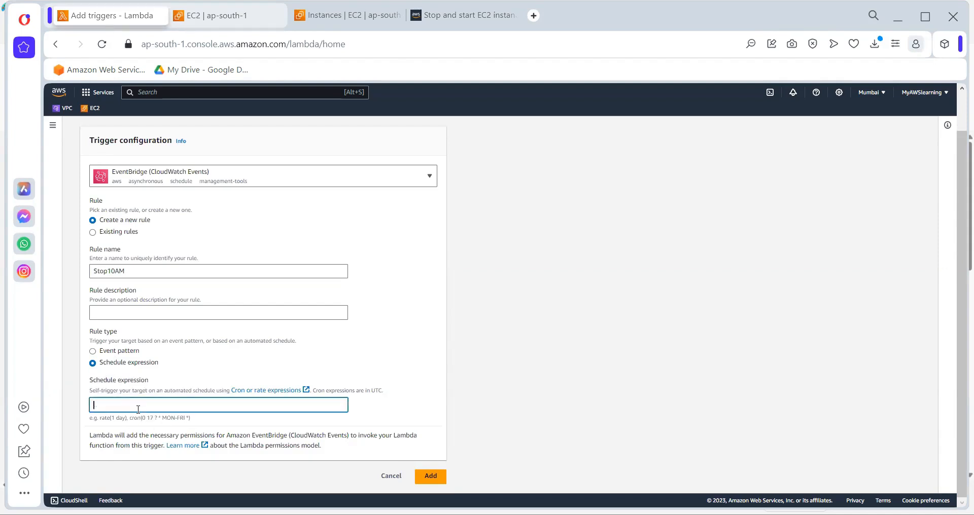
key("ctrl+v")
left_click(427, 475)
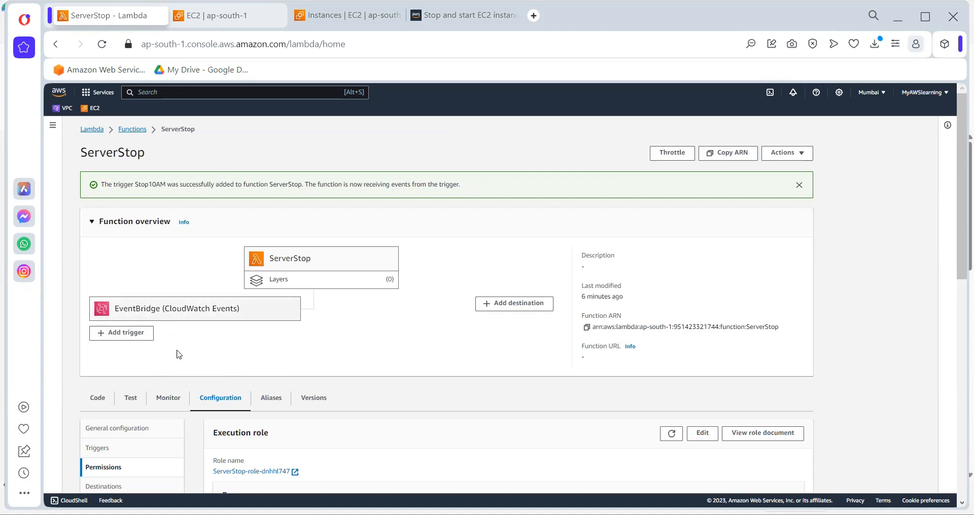
Open the Stop10AM rule from the function's triggers and view its next trigger dates in the local time zone
scroll(205, 389, "down", 3)
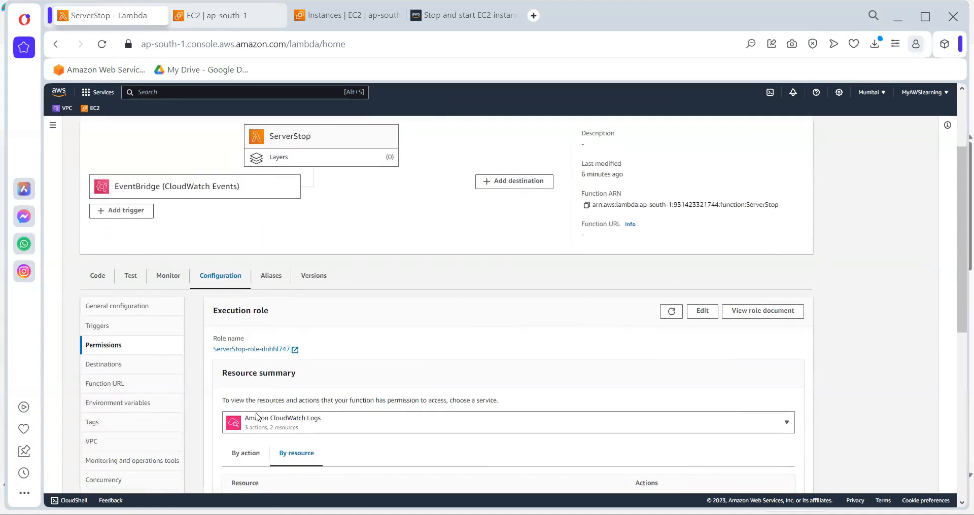
left_click(159, 186)
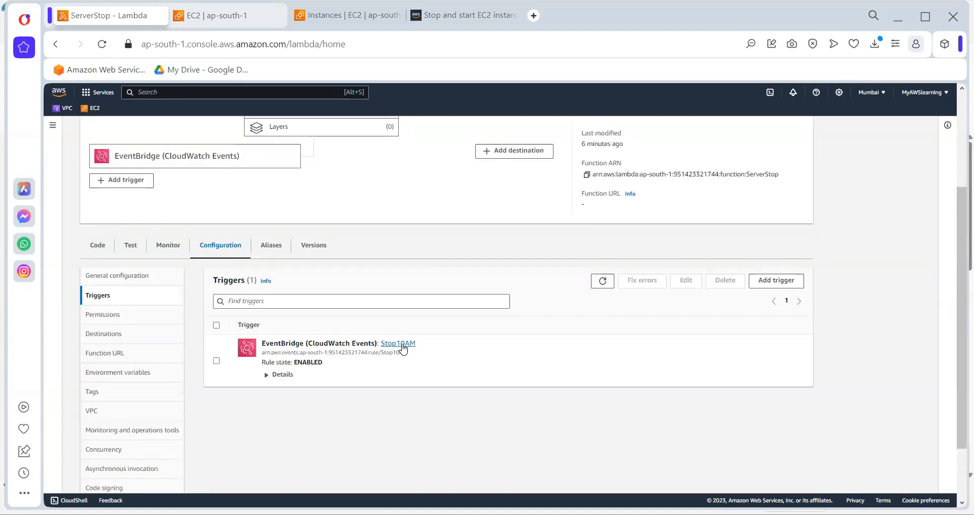
left_click(400, 344)
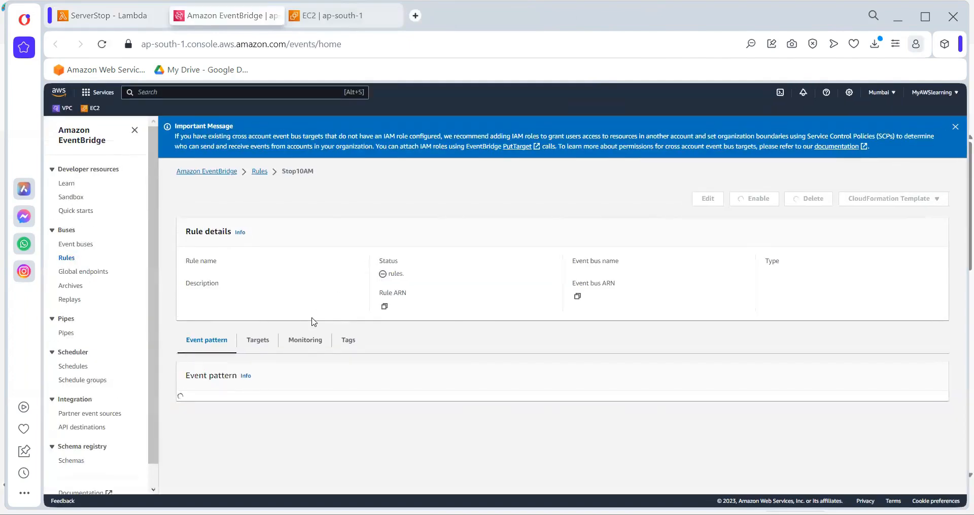
scroll(394, 385, "down", 2)
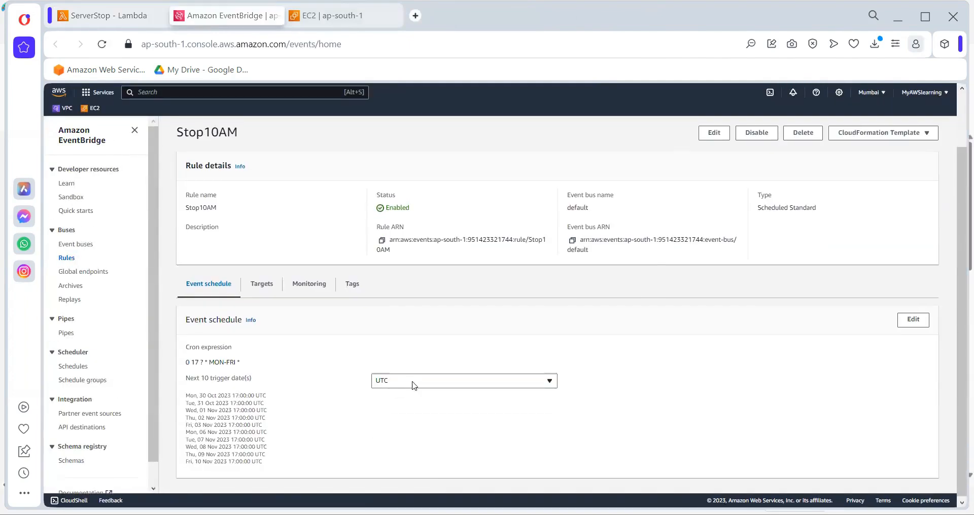
left_click(414, 385)
left_click(405, 410)
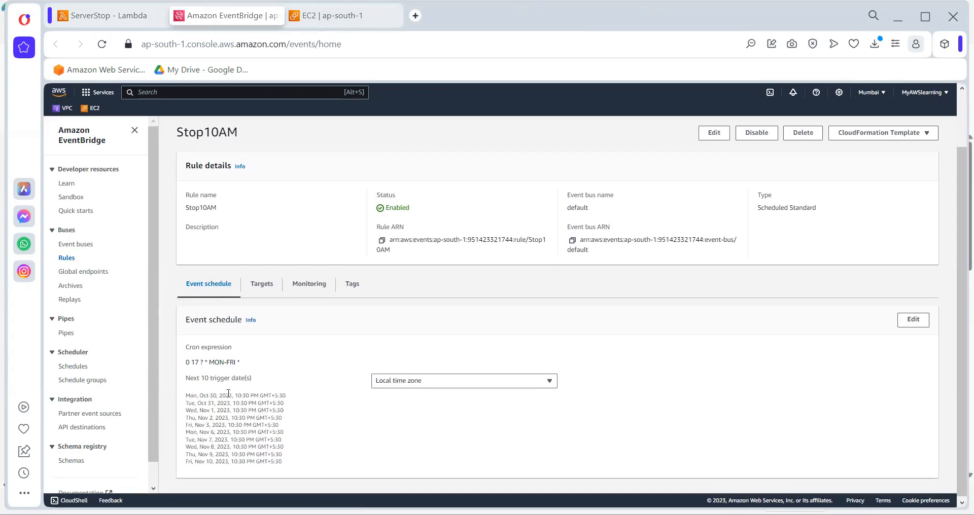
Edit the Stop10AM rule's schedule and set the cron day of week to MON-SUN
left_click_drag(237, 394, 270, 394)
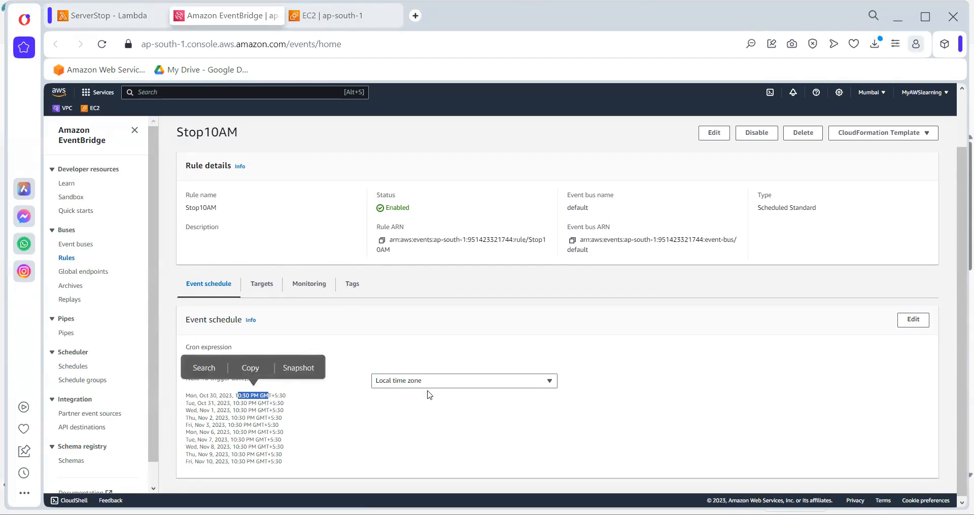
left_click(921, 320)
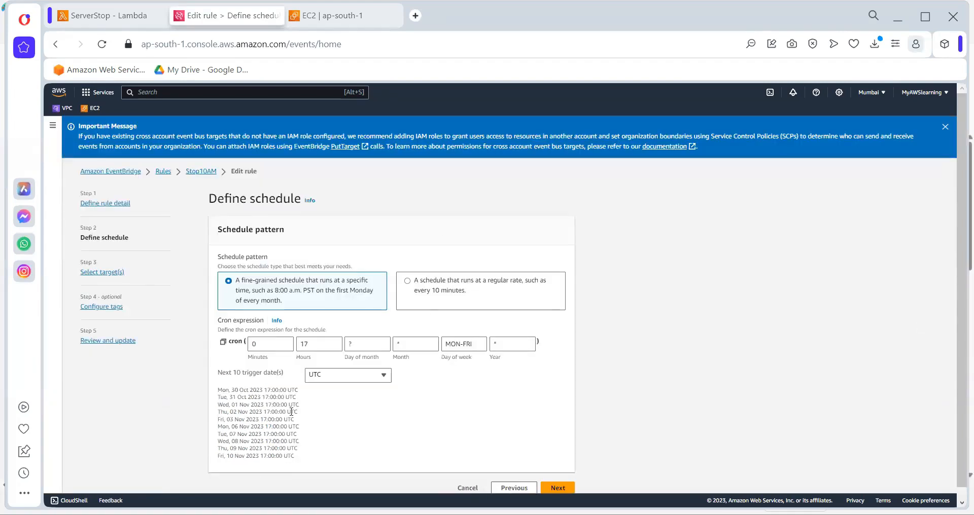
left_click(483, 343)
key("BackSpace")
key("BackSpace")
key("BackSpace")
type("SUN")
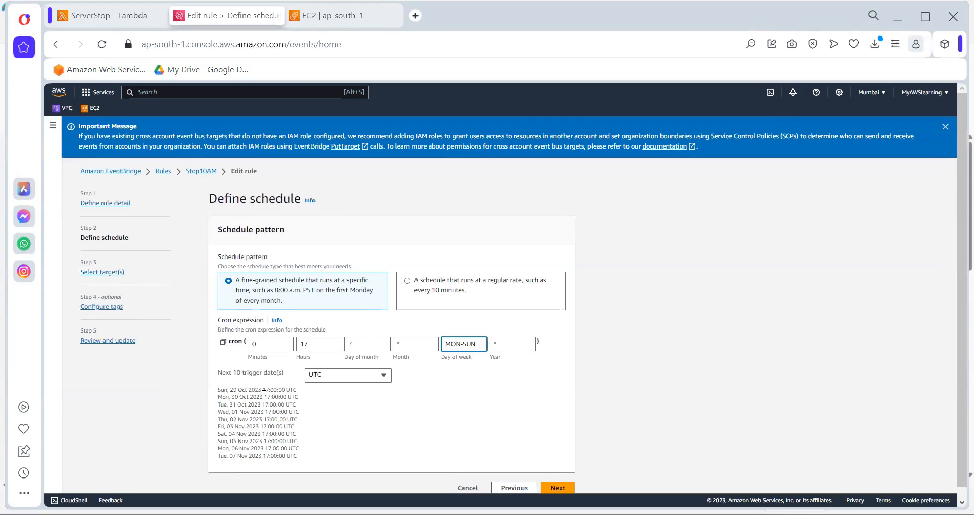
Show the next trigger dates in the local time zone and set the cron hours to 4
left_click(347, 376)
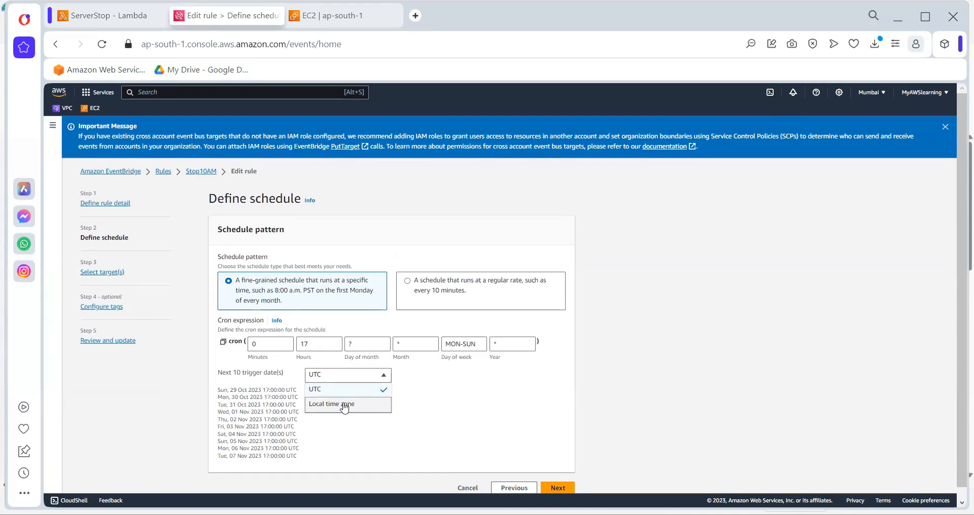
left_click(345, 406)
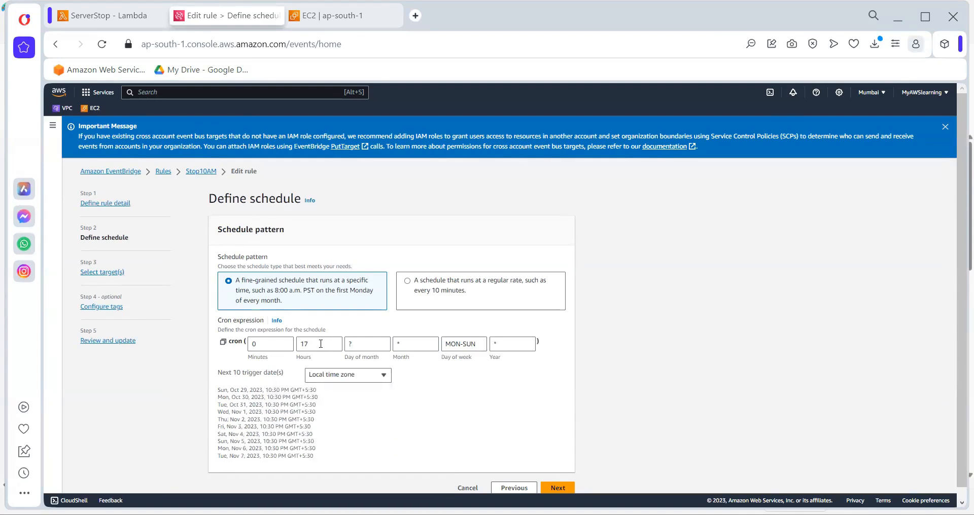
left_click_drag(313, 344, 268, 342)
type("3")
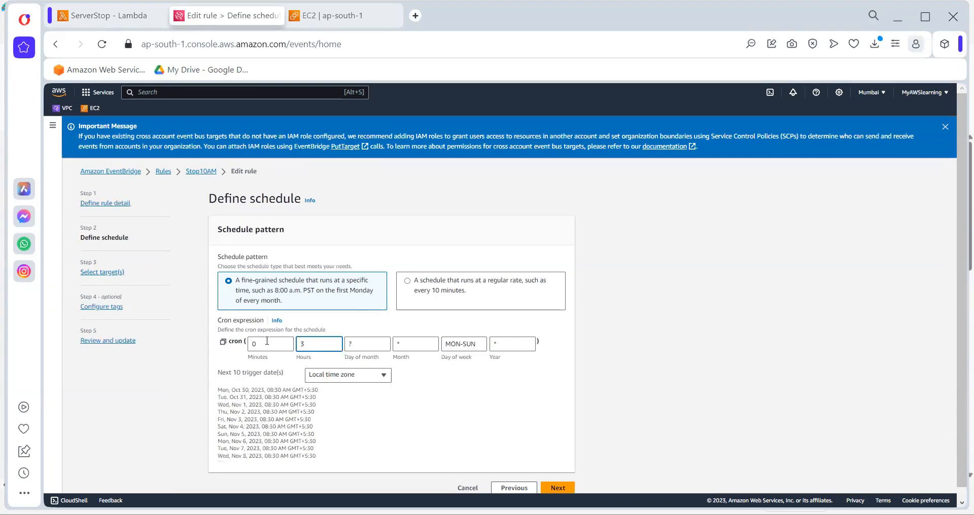
key("BackSpace")
type("5")
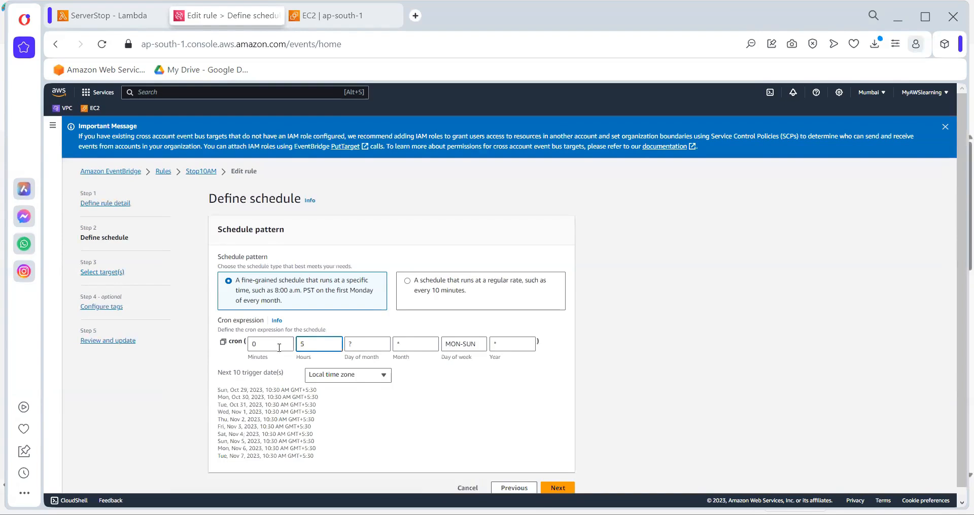
key("BackSpace")
type("4")
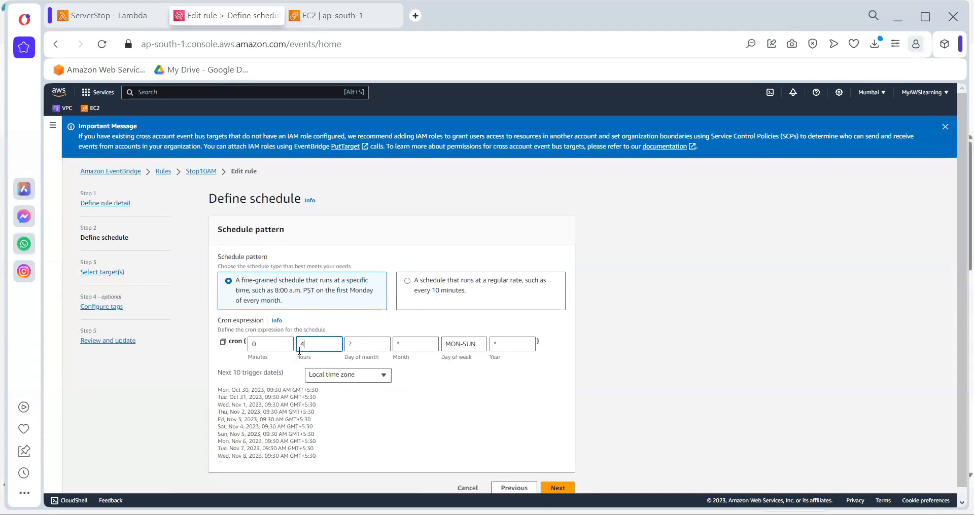
Set the cron expression's minutes to 29, checking the trigger times in the local time zone
key("shift+Tab")
type("28")
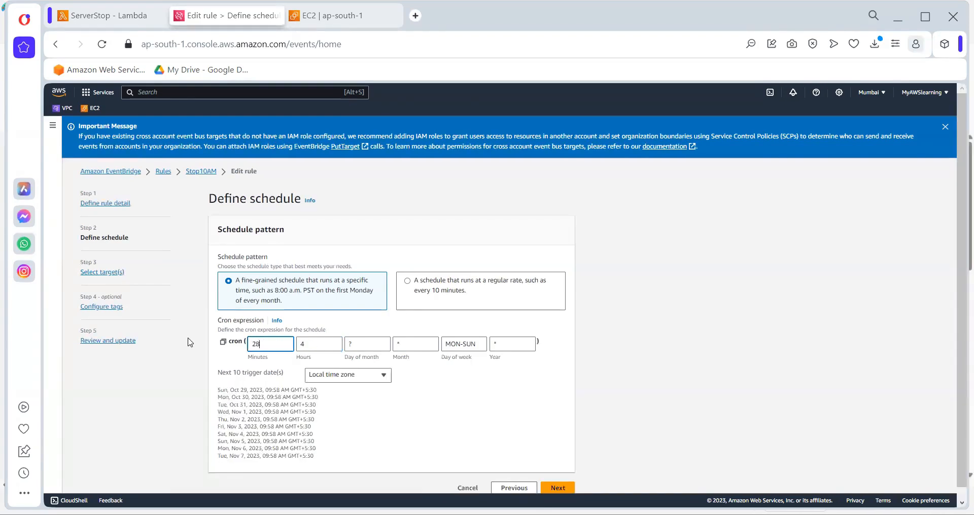
left_click_drag(265, 391, 286, 392)
left_click(387, 429)
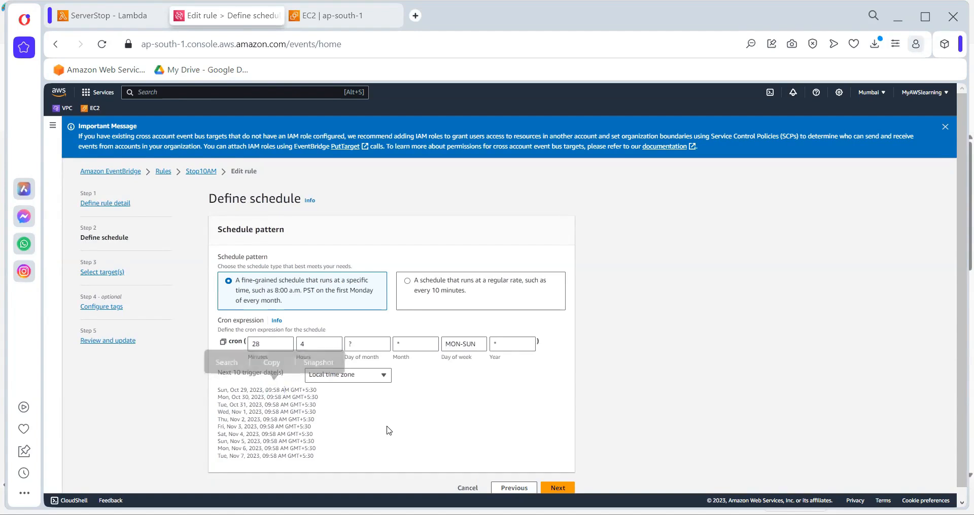
left_click(262, 341)
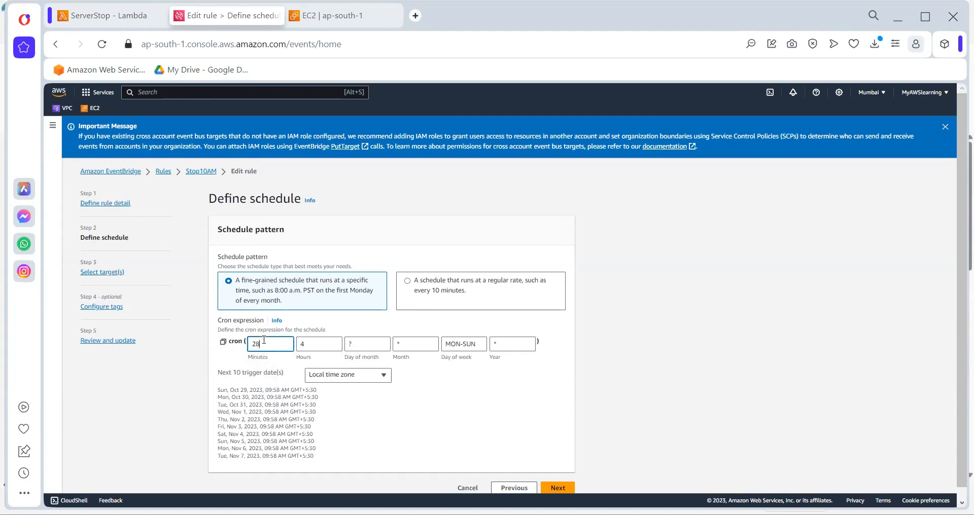
key("BackSpace")
type("9")
Keep the ServerStop Lambda function as target without tags, update the Stop10AM rule and dismiss the notices
left_click(554, 490)
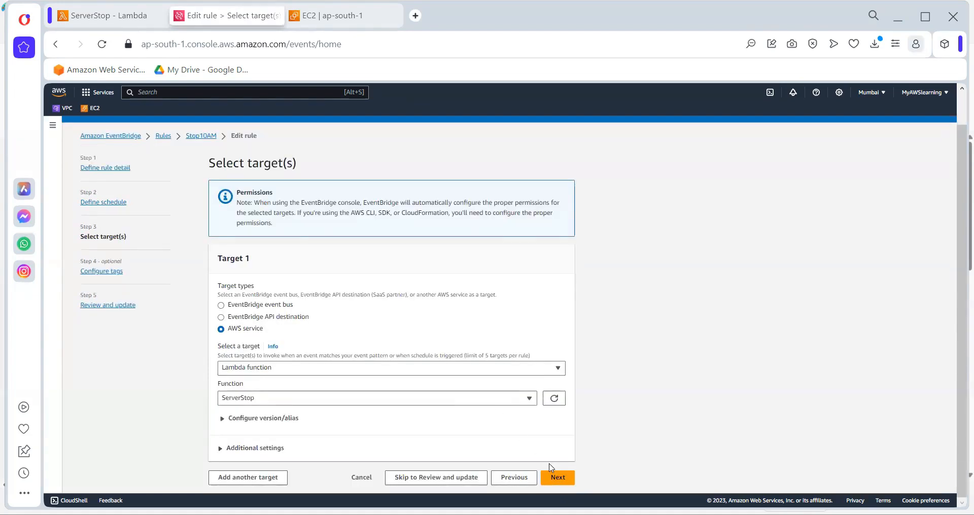
left_click(557, 477)
left_click(559, 335)
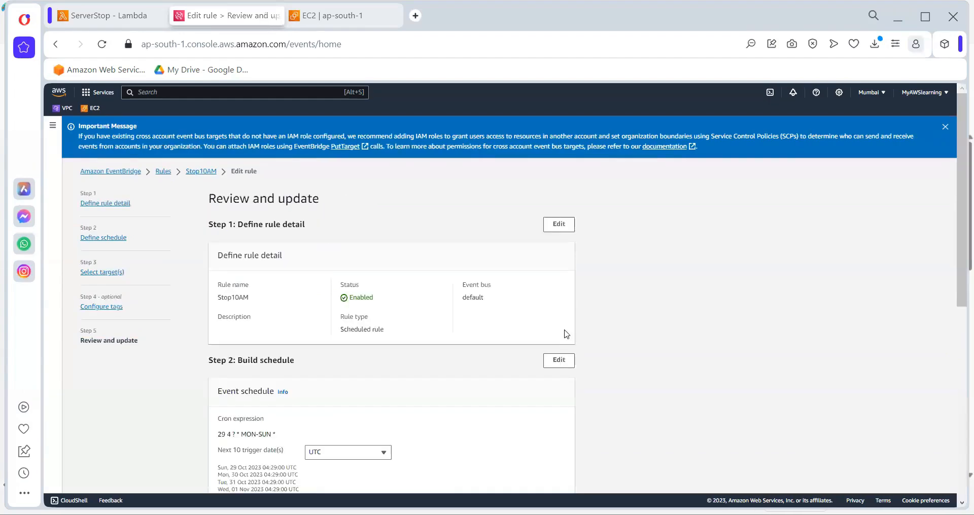
scroll(563, 348, "down", 7)
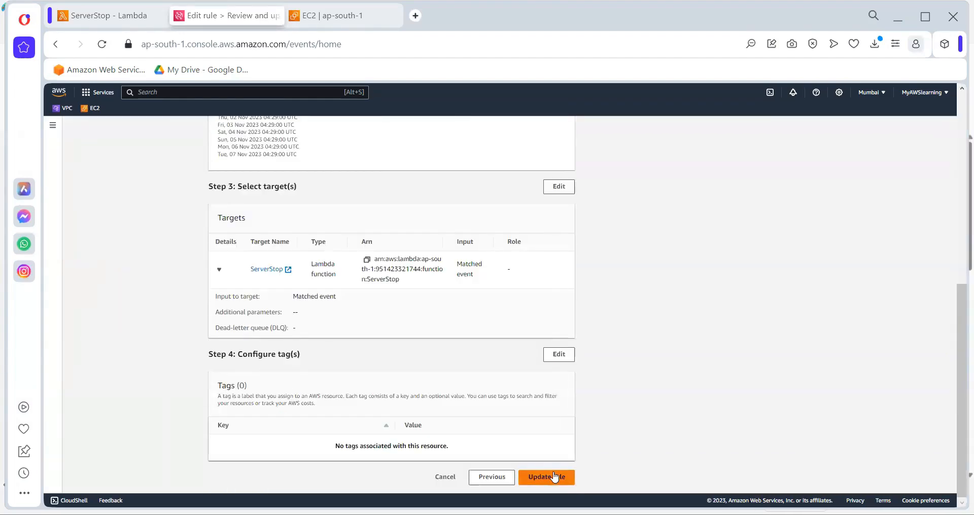
left_click(555, 478)
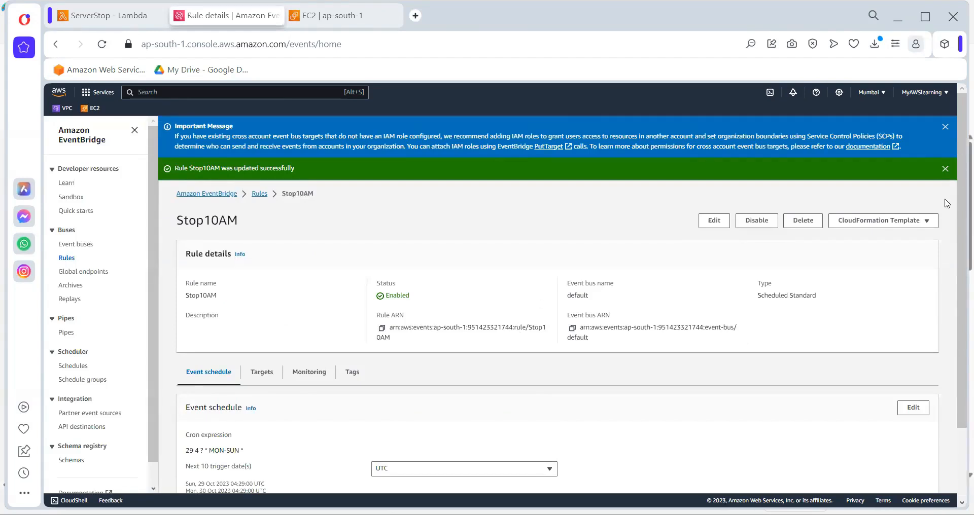
left_click(945, 168)
left_click(945, 127)
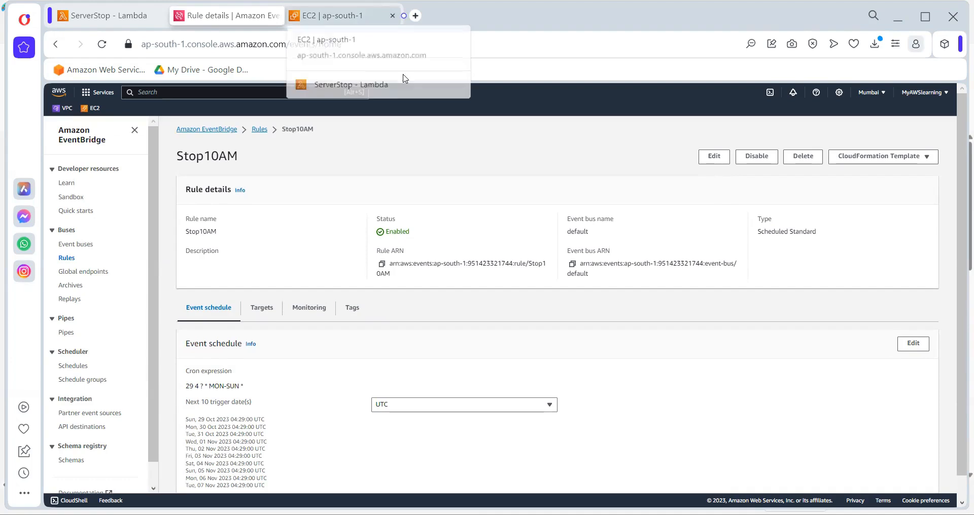
Open the EC2 instances list to check the state of TestingServer
left_click(103, 22)
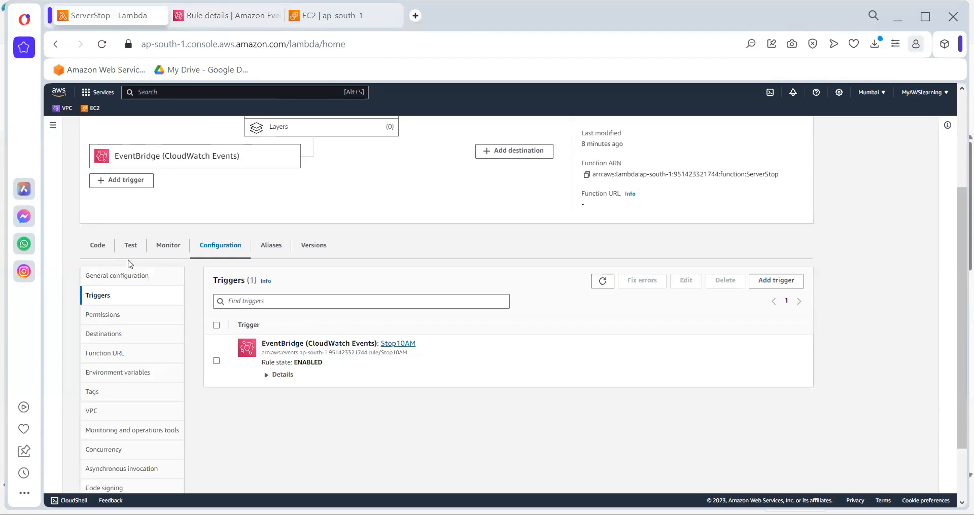
left_click(335, 16)
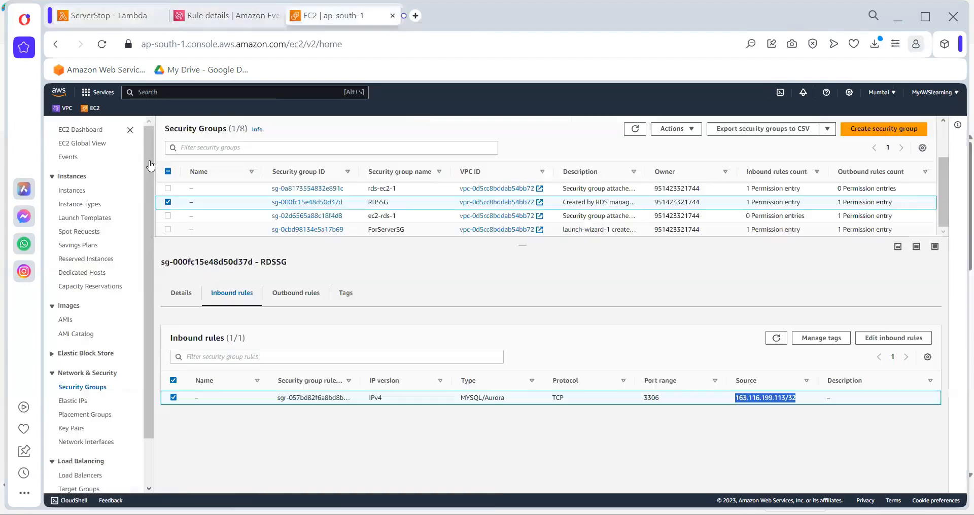
left_click(77, 192)
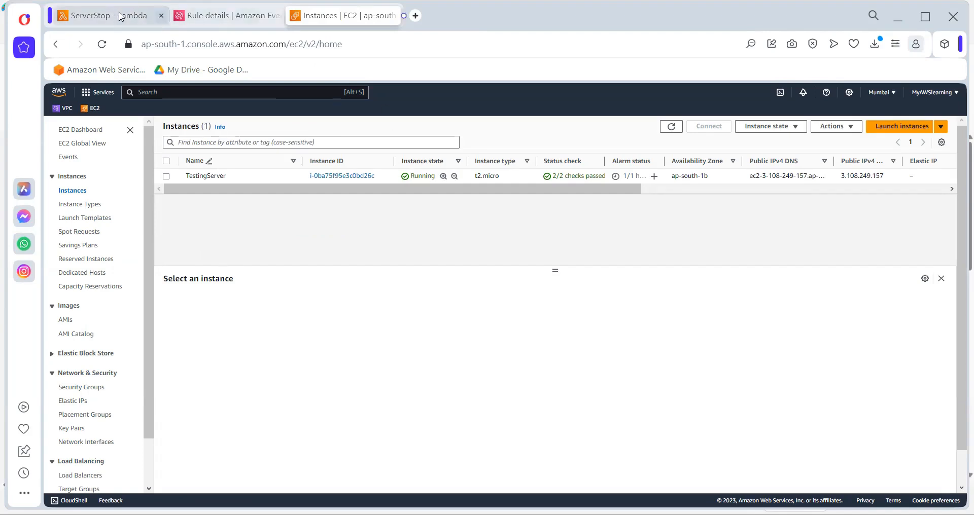
Look through the ServerStop function's monitoring metrics and its recent CloudWatch log invocations
left_click(92, 19)
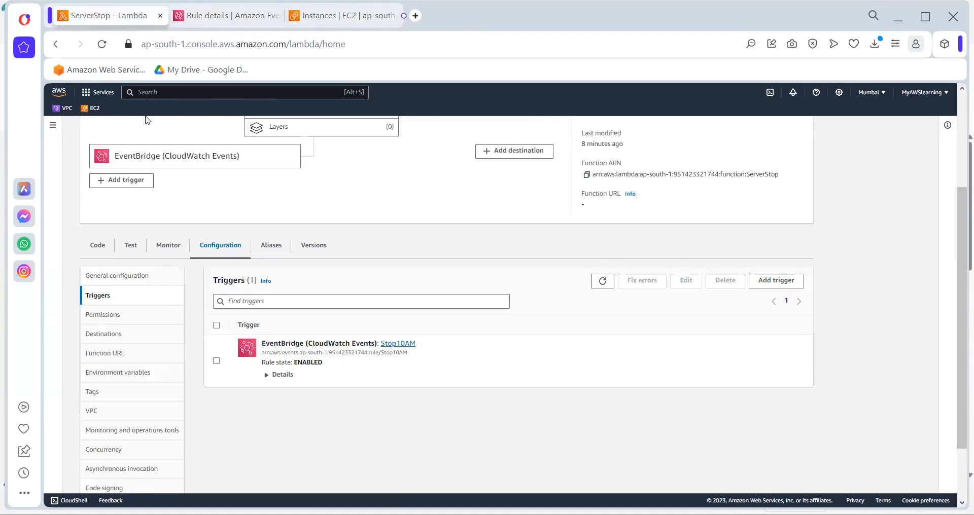
left_click(169, 247)
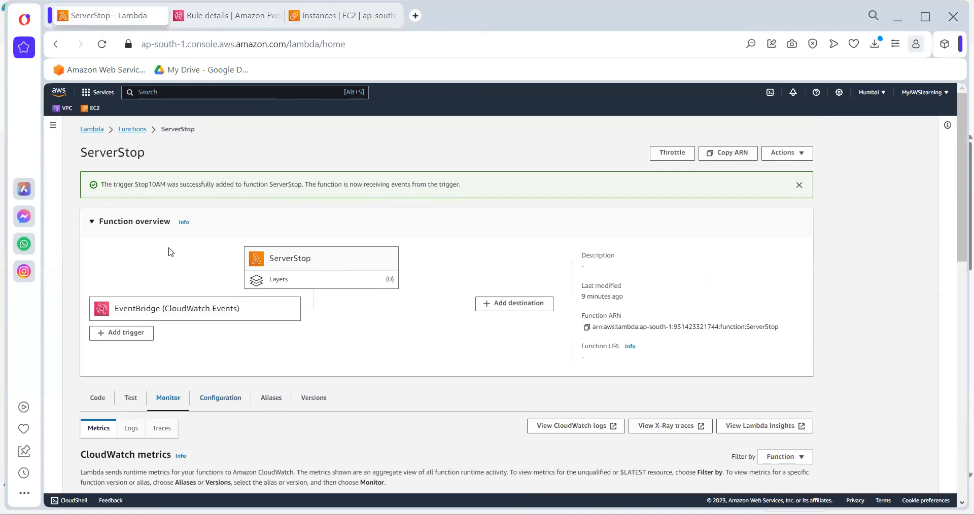
scroll(358, 386, "down", 2)
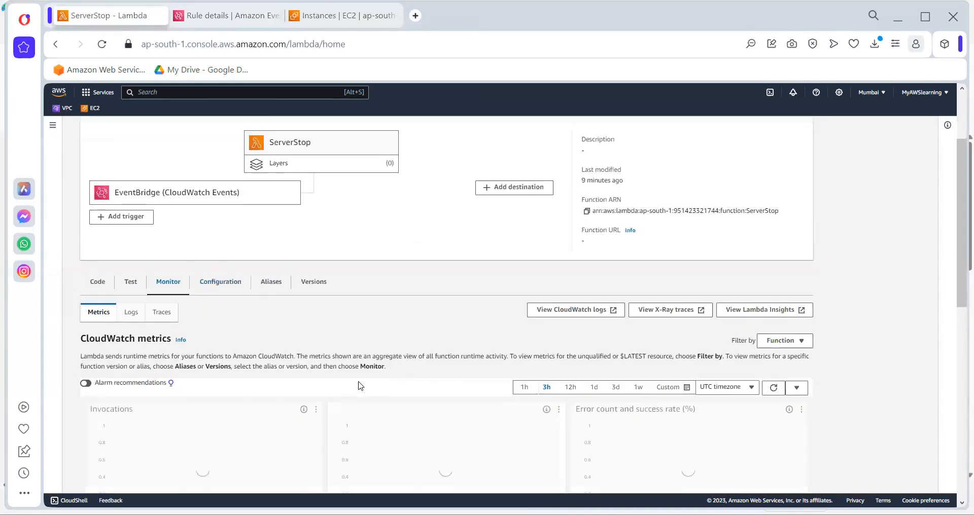
scroll(305, 321, "up", 1)
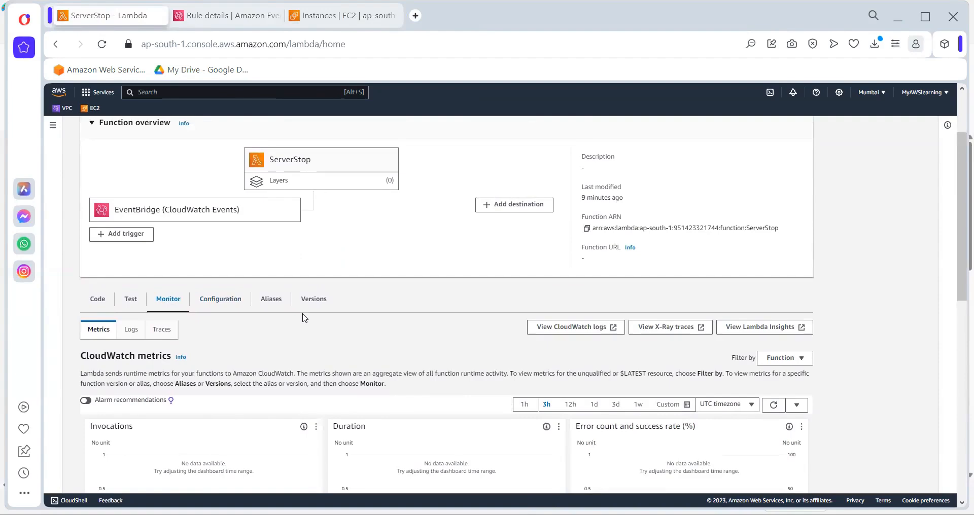
left_click(130, 330)
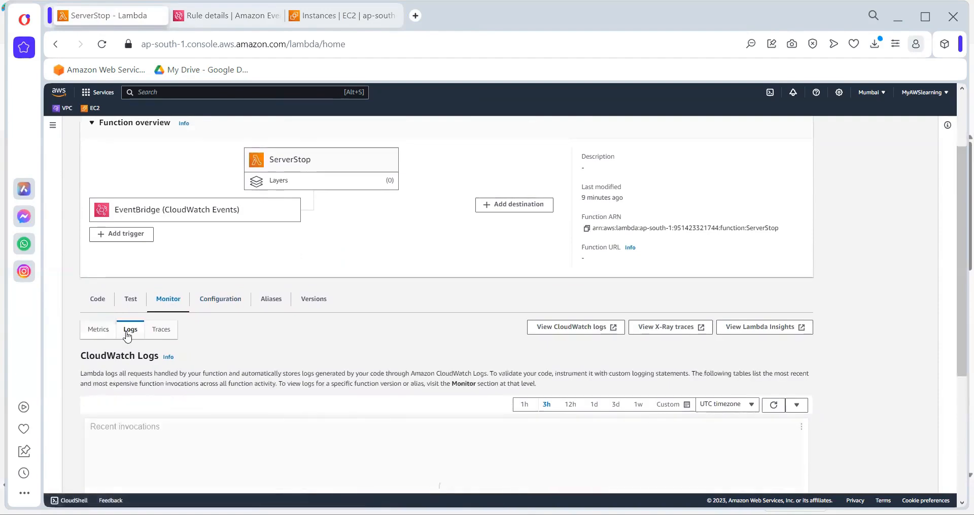
scroll(320, 325, "down", 3)
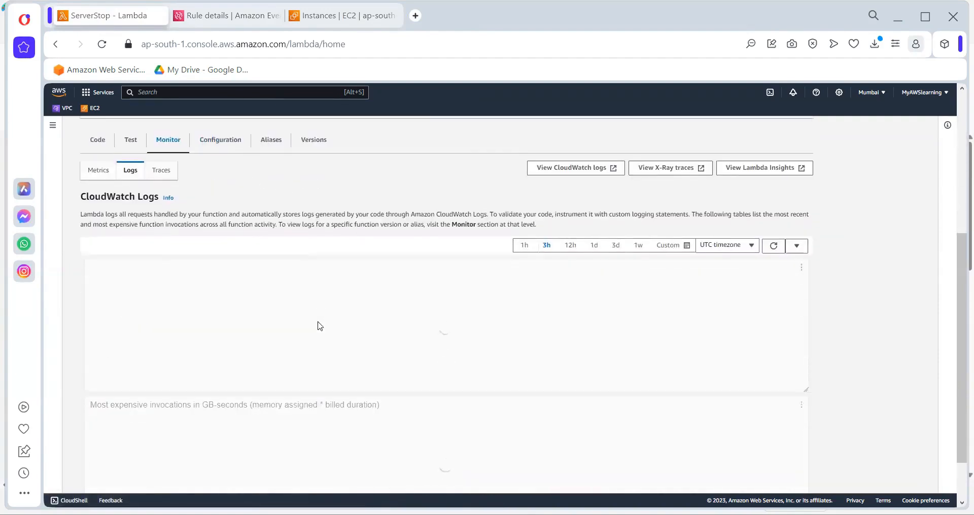
scroll(320, 327, "up", 2)
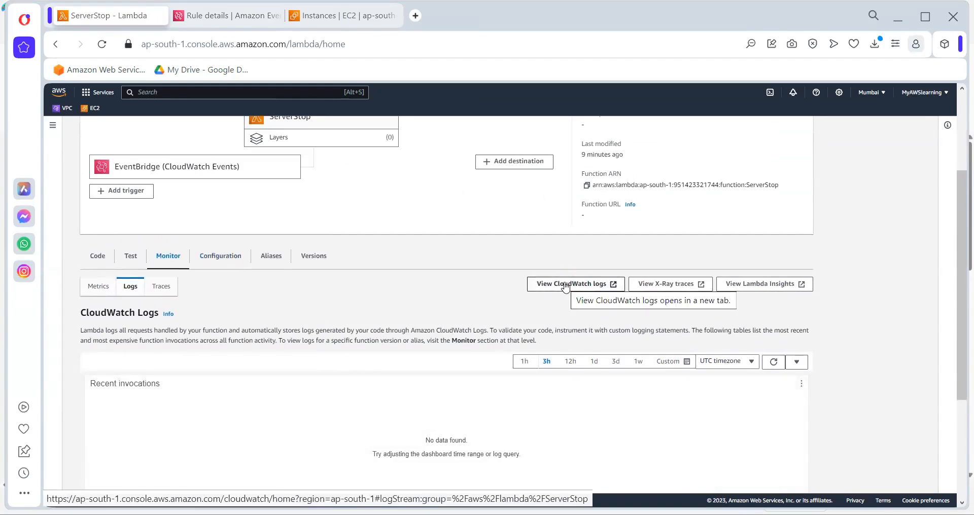
Open the ServerStop log group in CloudWatch and view the events of its 2023/10/29 log stream
left_click(565, 286)
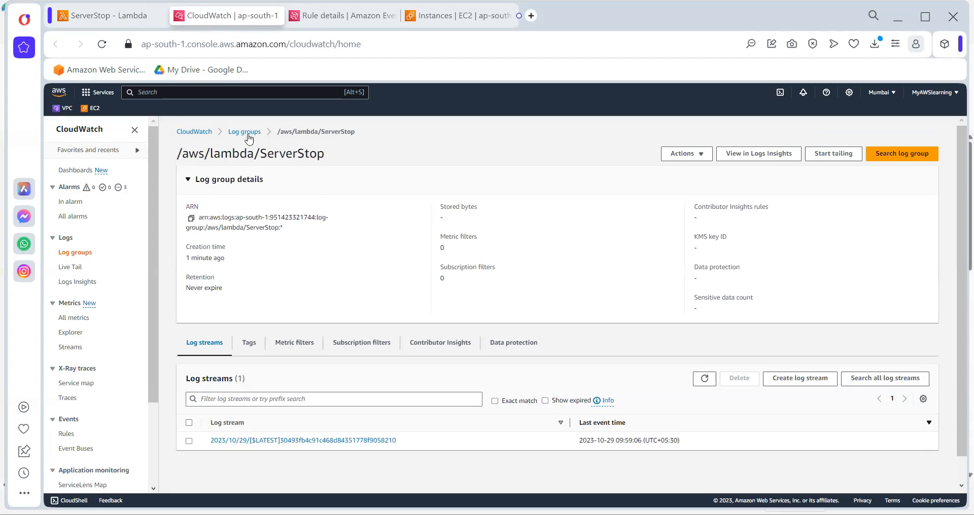
left_click_drag(280, 137, 362, 139)
left_click(317, 440)
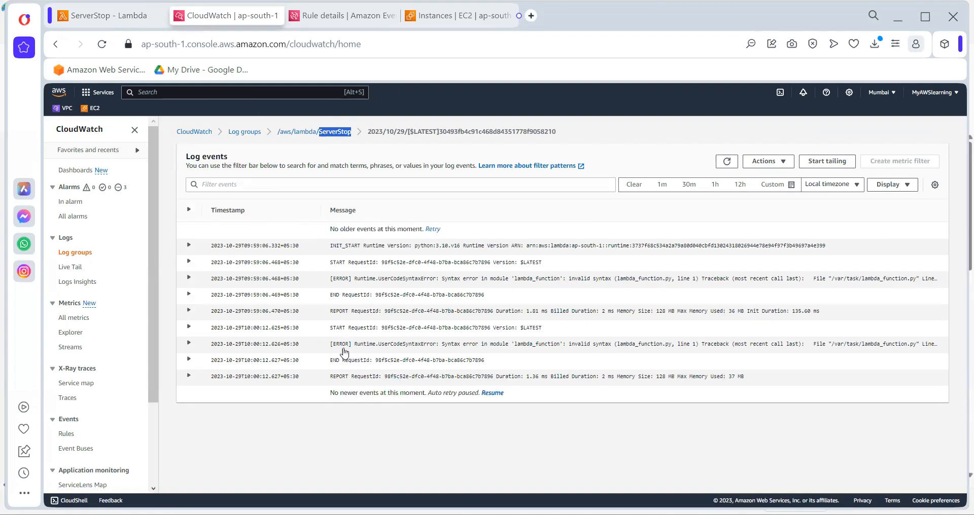
Expand both ERROR events in the ServerStop log stream and examine their messages and tracebacks
left_click_drag(349, 345, 336, 345)
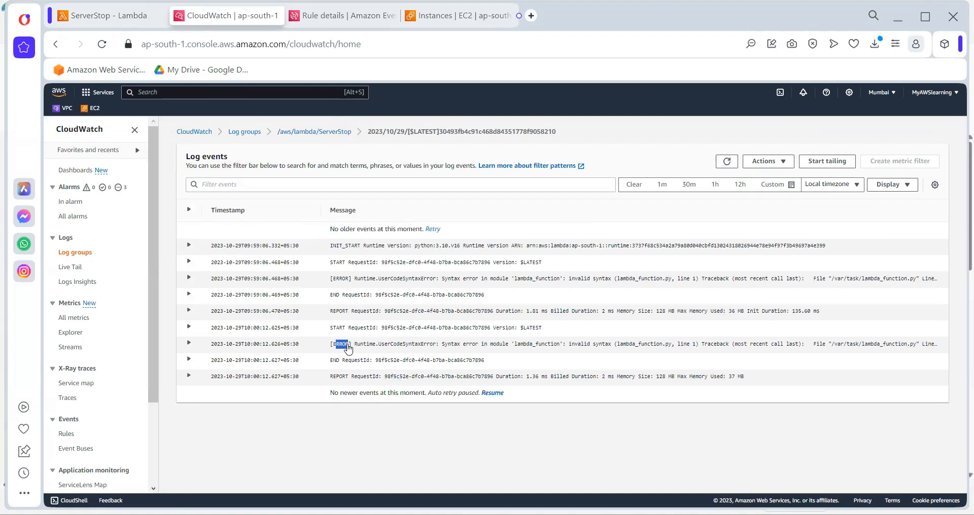
left_click(189, 343)
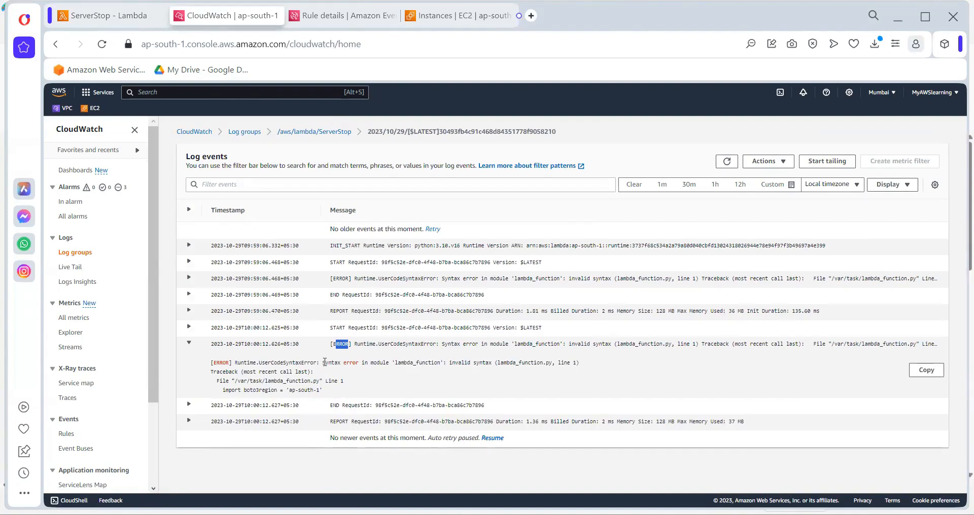
left_click_drag(325, 362, 362, 363)
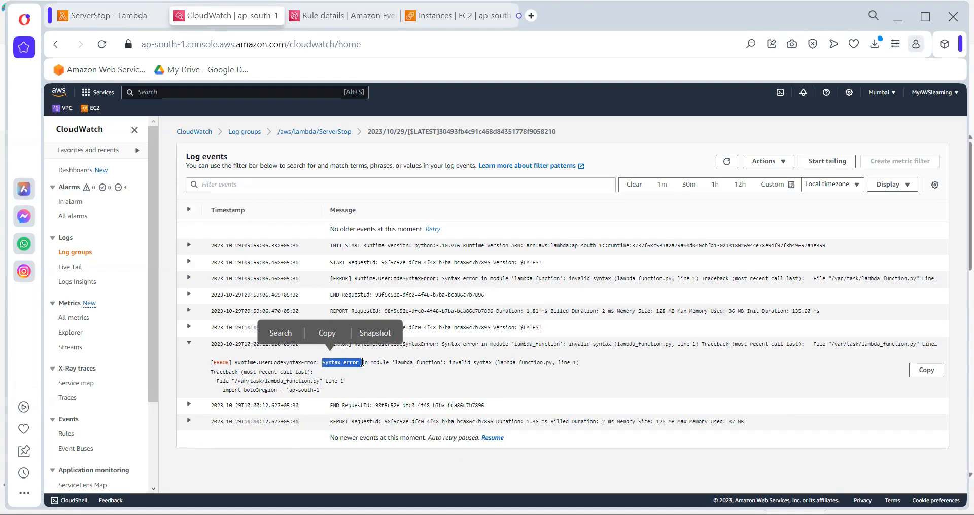
left_click(405, 378)
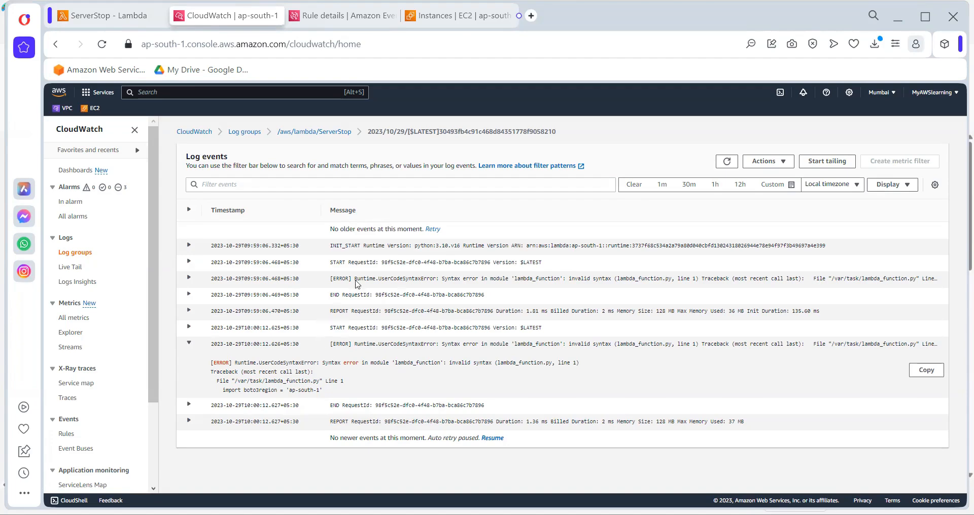
left_click(382, 284)
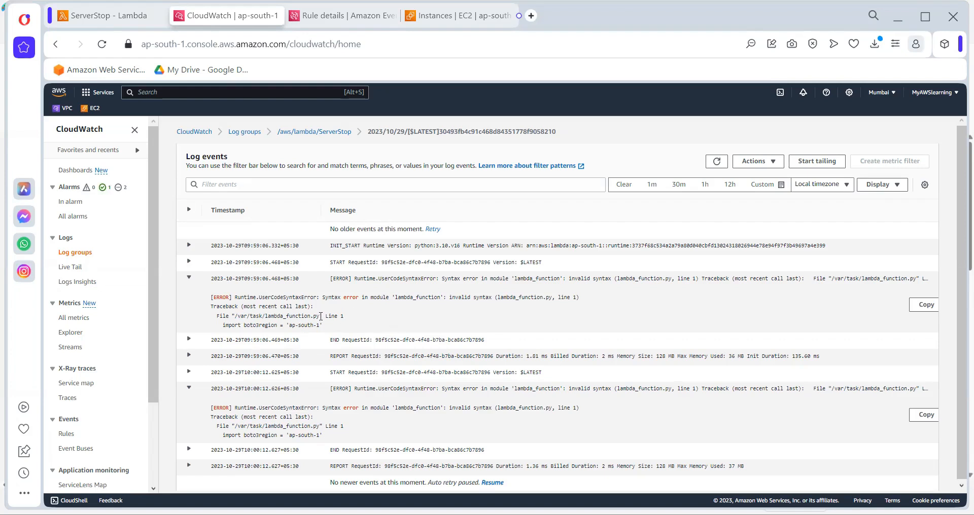
left_click_drag(327, 317, 353, 319)
left_click(353, 318)
Correct the instance ID in the ServerStop function code to i-0ba75f95e3c0bd26c, checking it against TestingServer in the EC2 instances list
left_click(109, 15)
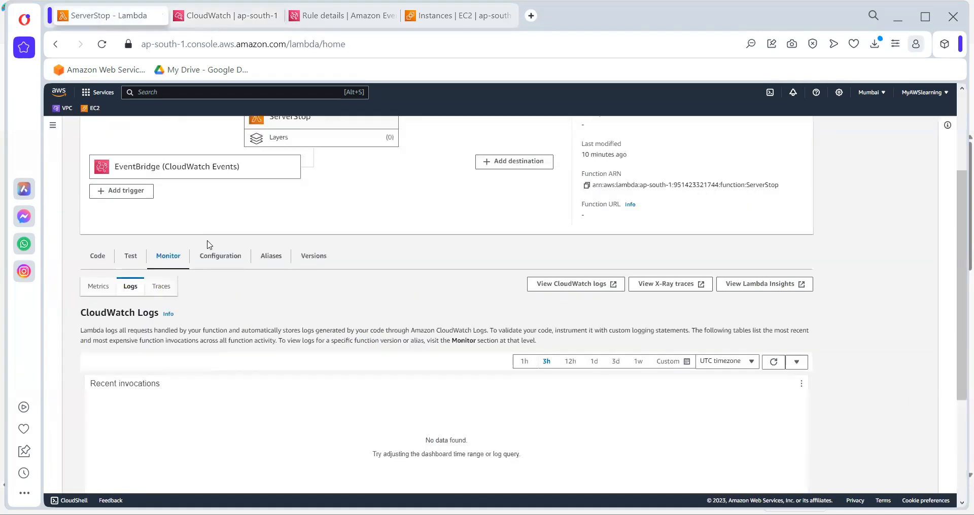
left_click(96, 256)
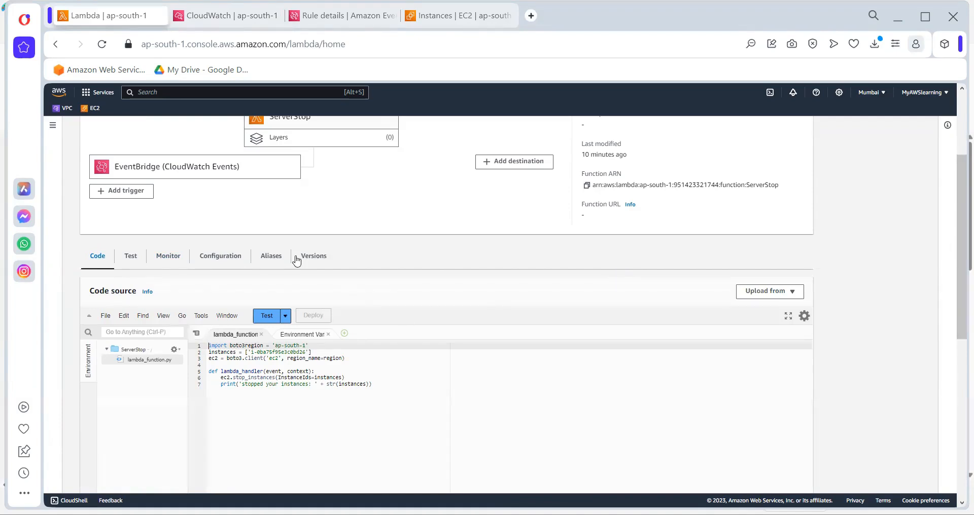
key("ctrl+Tab")
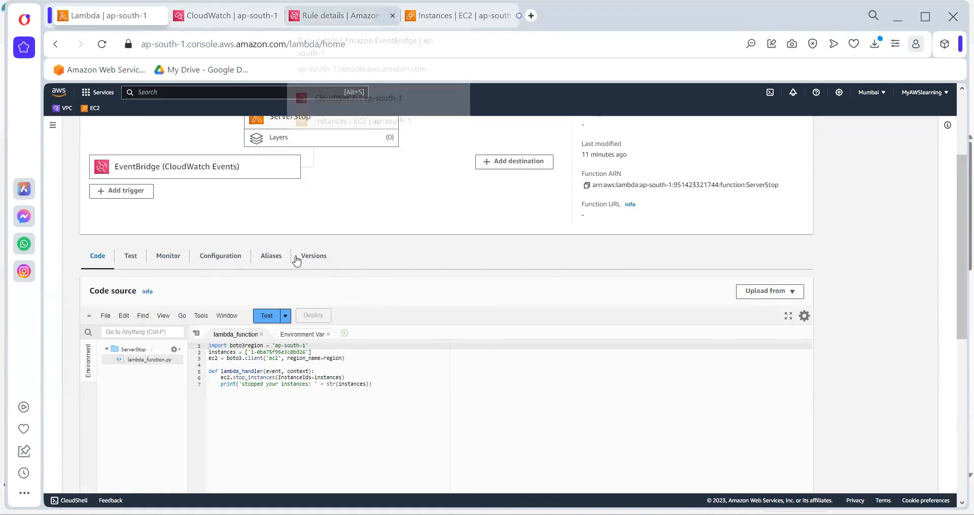
key("ctrl+Tab")
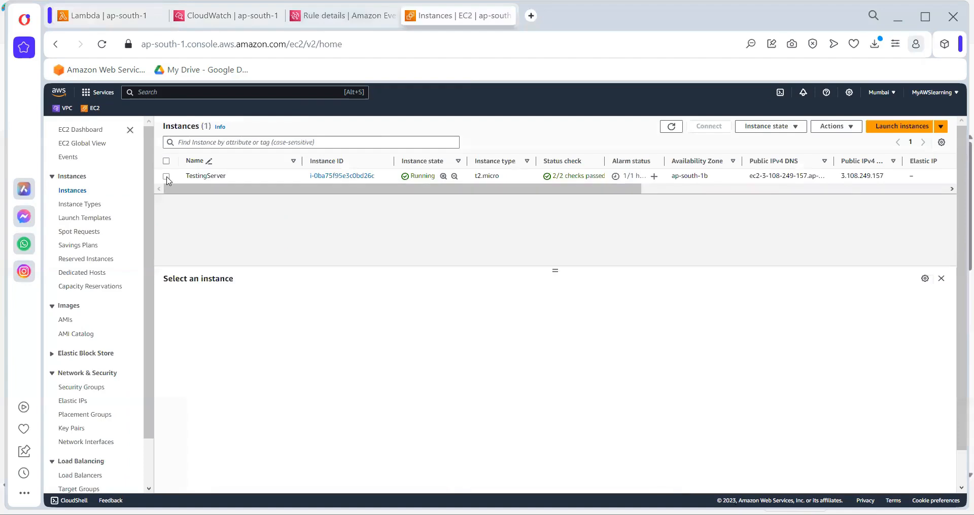
left_click(167, 177)
key("ctrl+Tab")
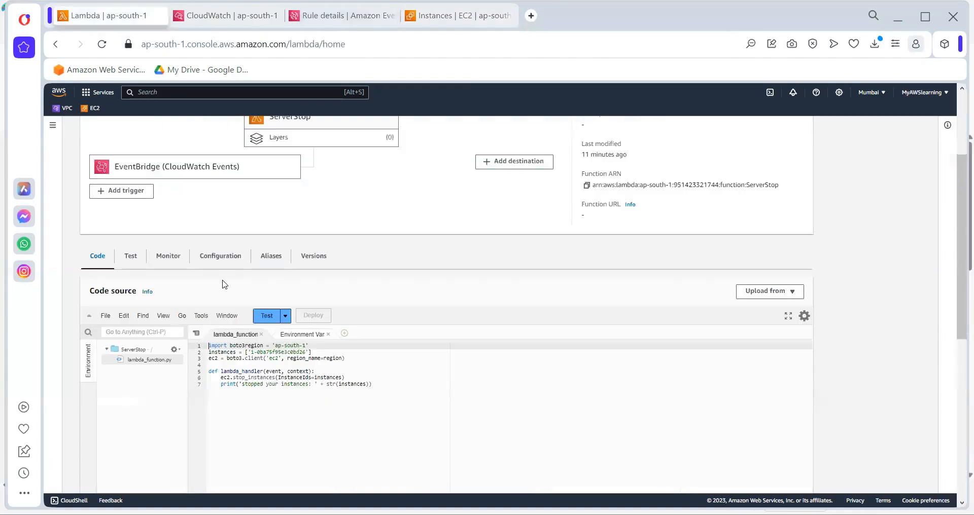
left_click(306, 352)
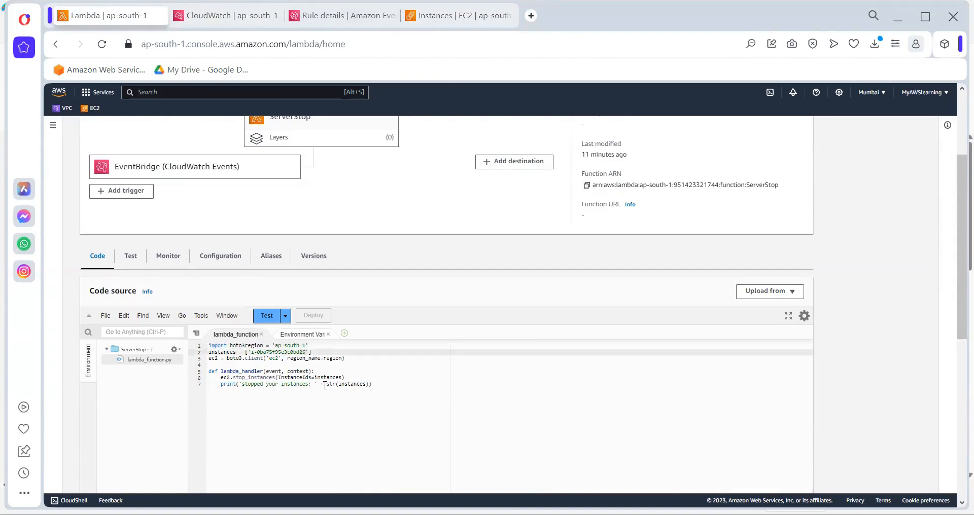
type("c")
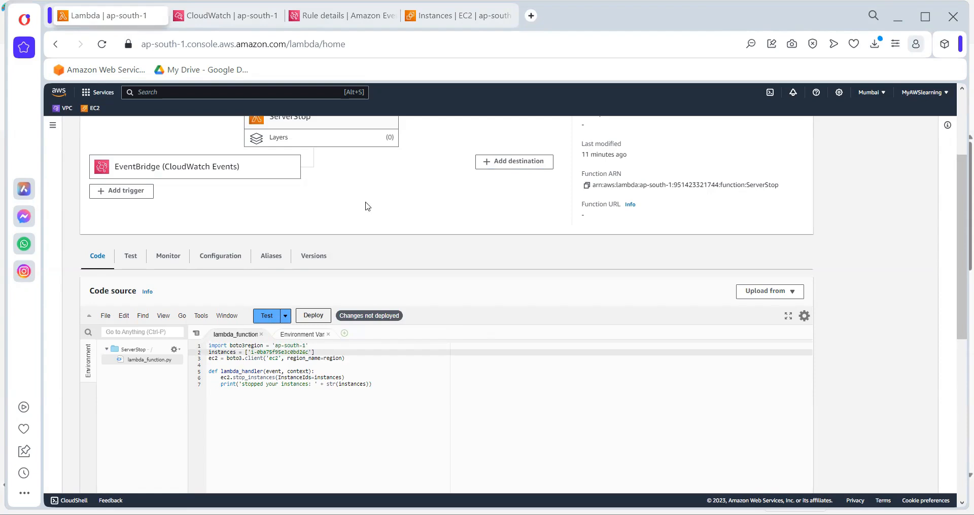
Replace the region value in the code with ap-south-1 copied from the console's region list, and deploy the ServerStop function
left_click(877, 97)
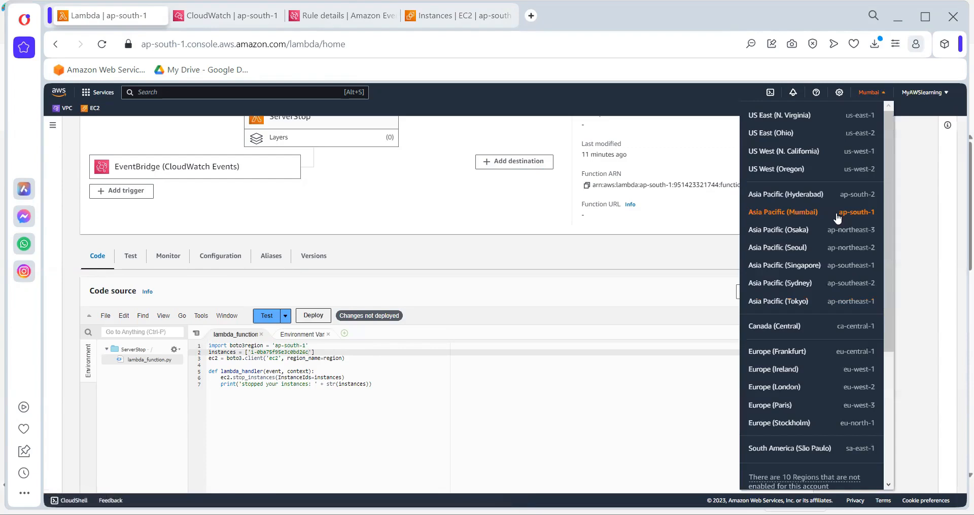
left_click_drag(837, 218, 875, 222)
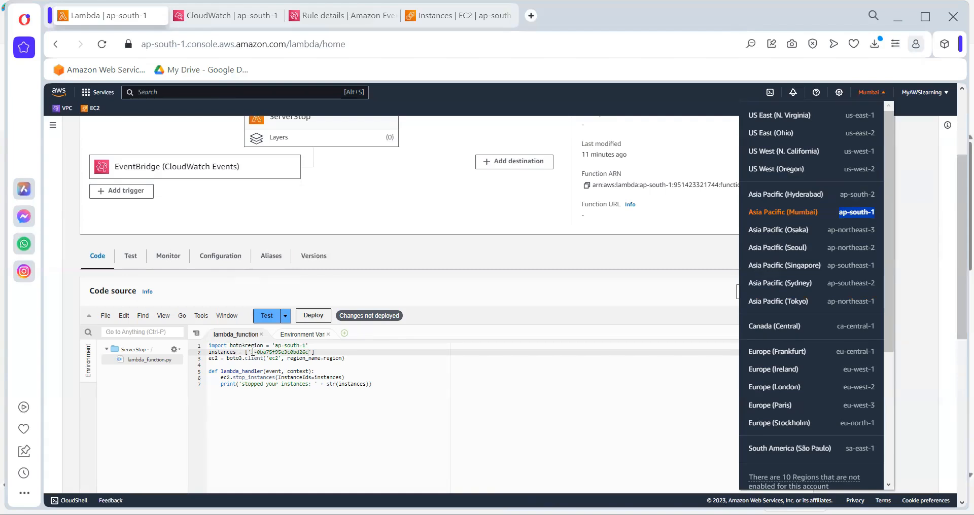
left_click_drag(274, 345, 307, 346)
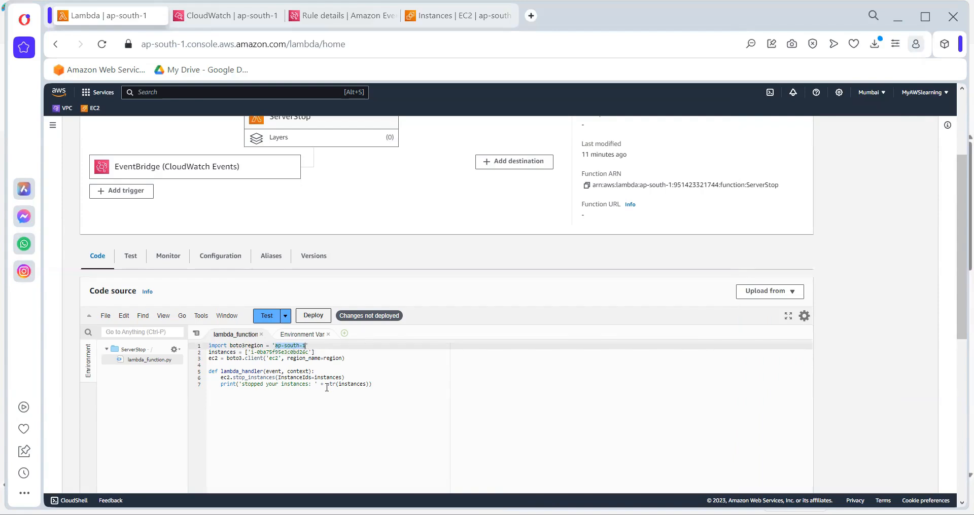
key("ctrl+v")
left_click(309, 318)
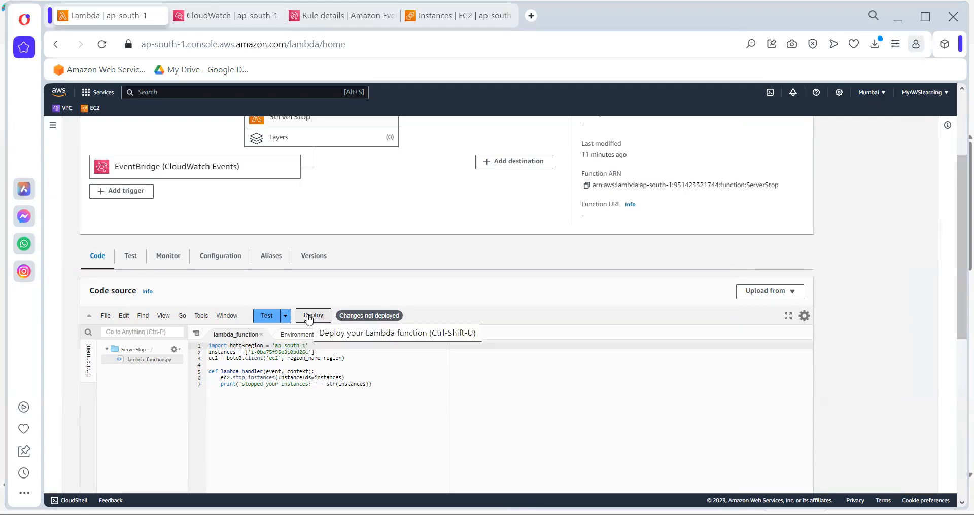
left_click(309, 317)
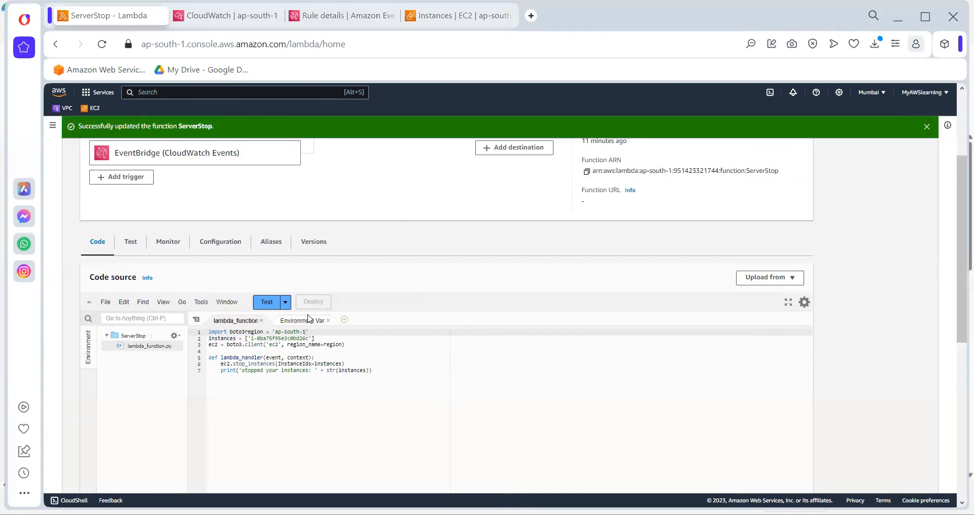
Open the ServerStop function's permissions configuration to view its execution role and resource summary
left_click(231, 245)
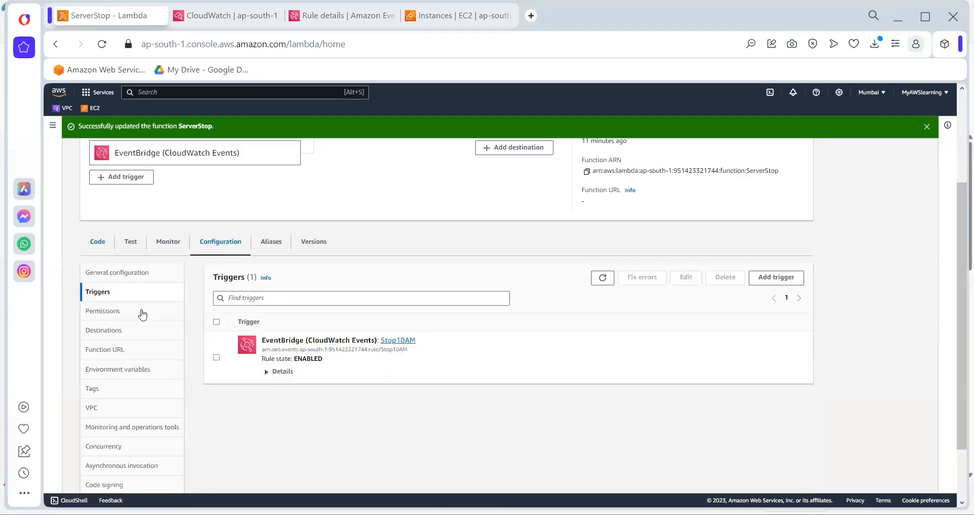
left_click(111, 315)
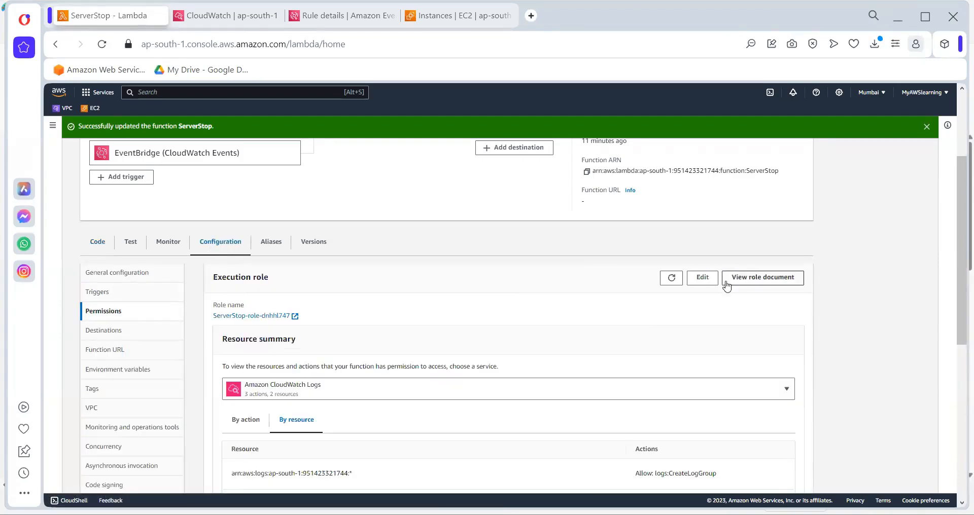
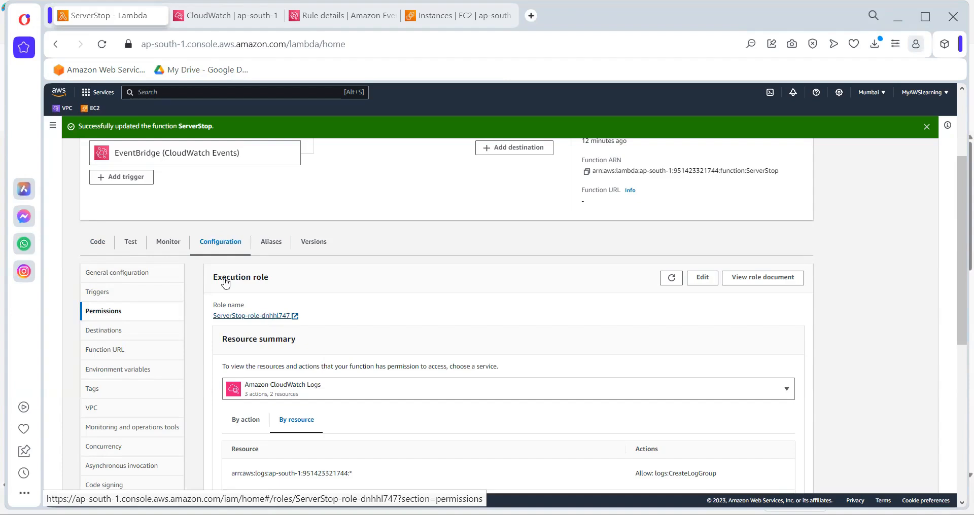
Open the Stop10AM rule from the ServerStop function's triggers, show its trigger dates in the local time zone, and open its schedule for editing
left_click(94, 243)
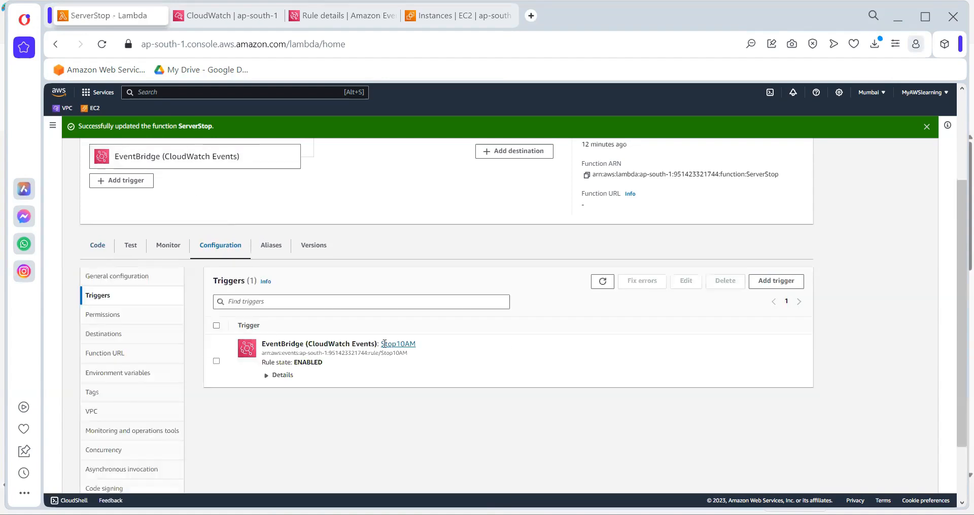
left_click(384, 343)
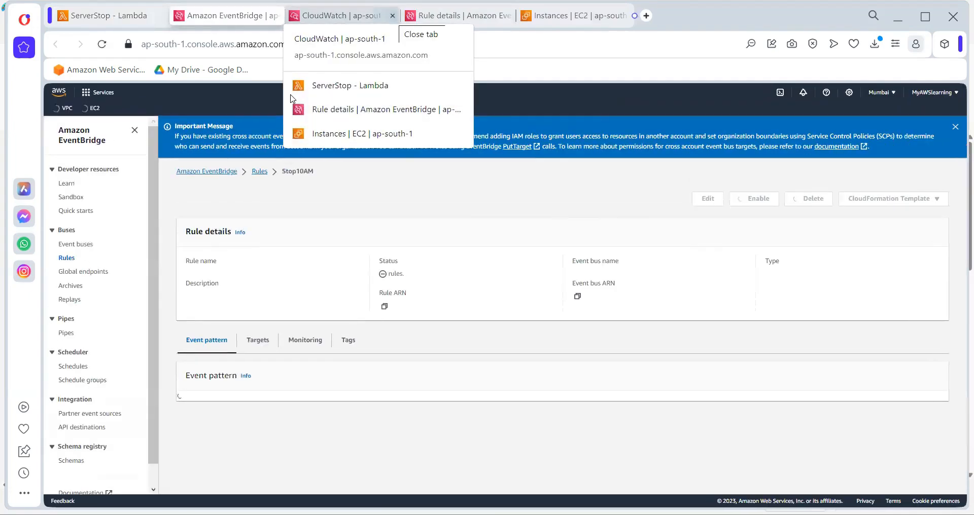
left_click(455, 450)
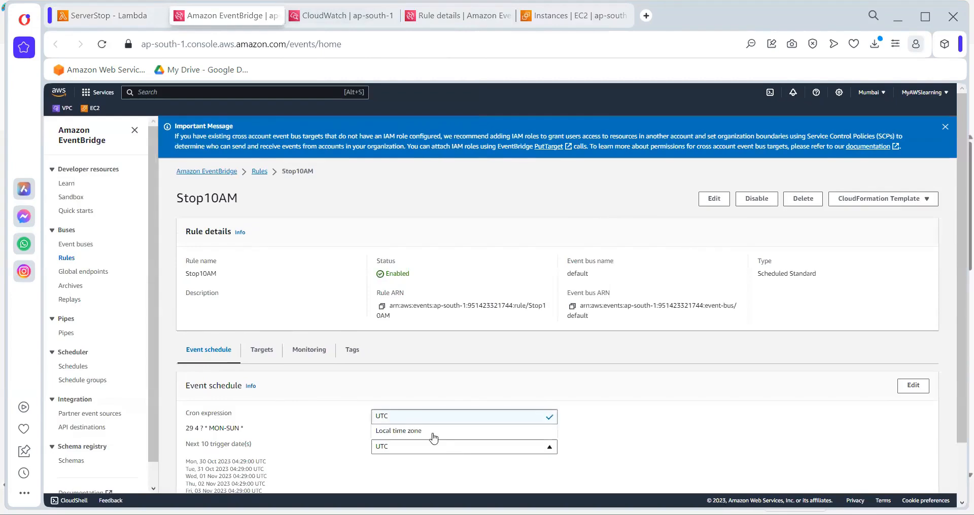
left_click(433, 432)
left_click(915, 387)
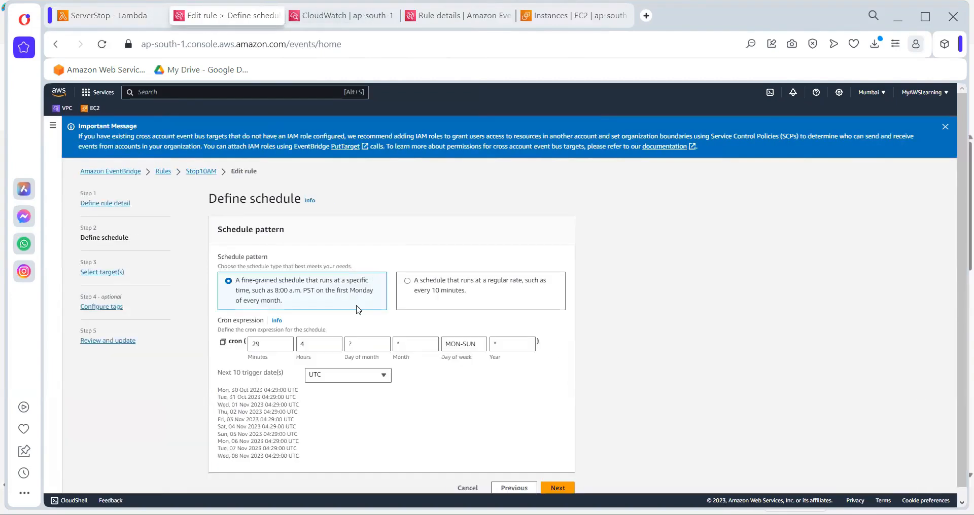
Set the minutes of the cron expression to 34, with the upcoming trigger dates shown in the local time zone
scroll(358, 311, "down", 1)
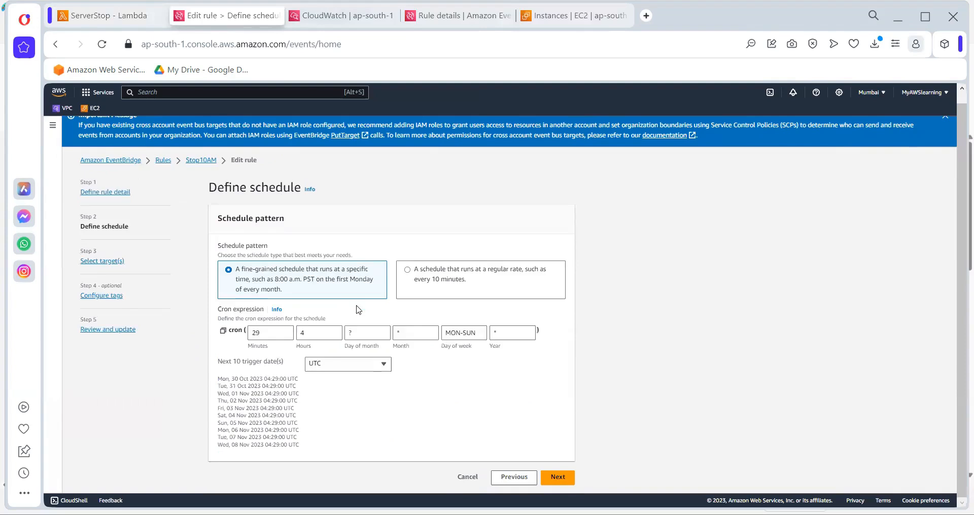
double_click(265, 331)
type("35")
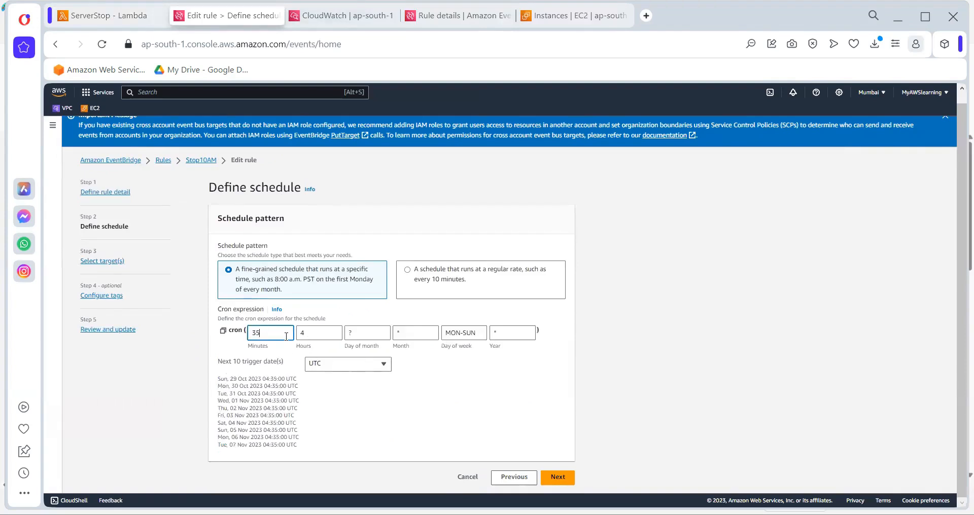
left_click(352, 367)
left_click(345, 395)
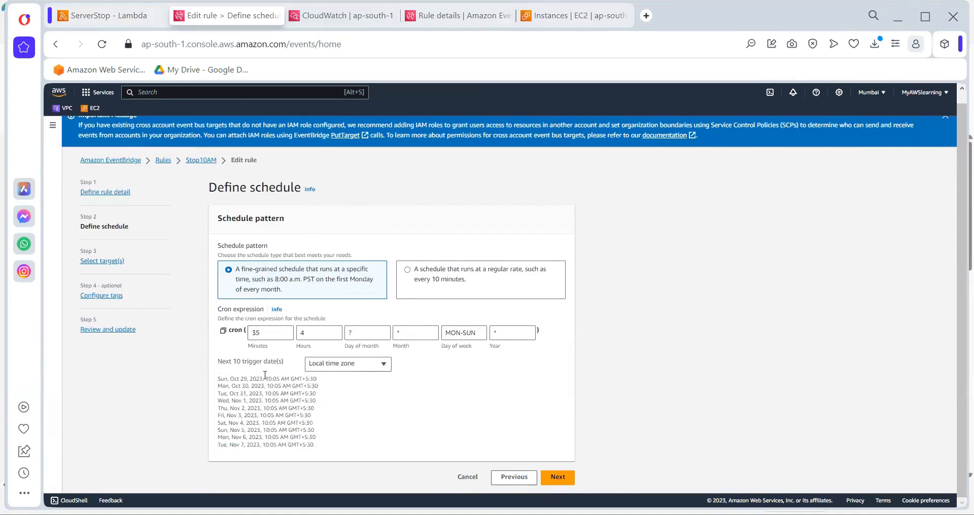
double_click(264, 333)
type("34")
Keep the ServerStop target and leave the tags empty, and update the Stop10AM rule
left_click(559, 477)
scroll(532, 471, "down", 1)
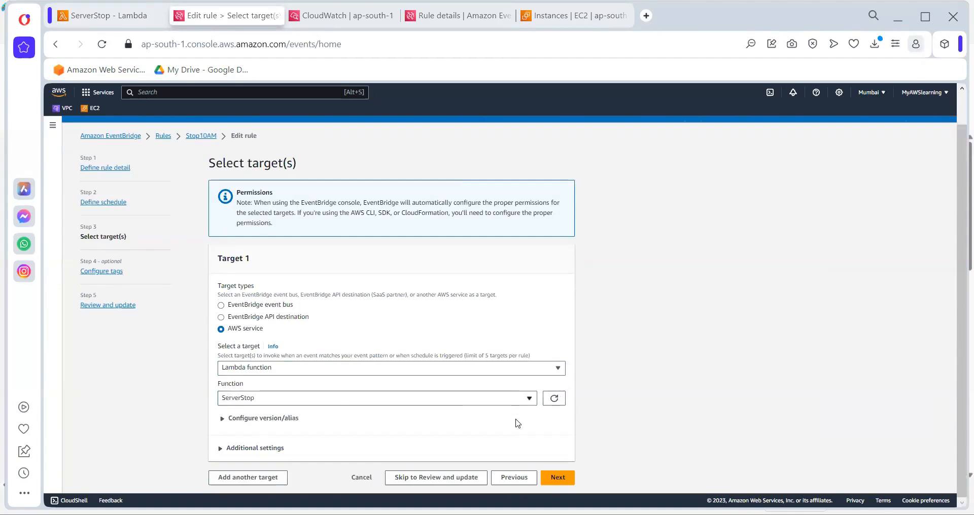
left_click(559, 477)
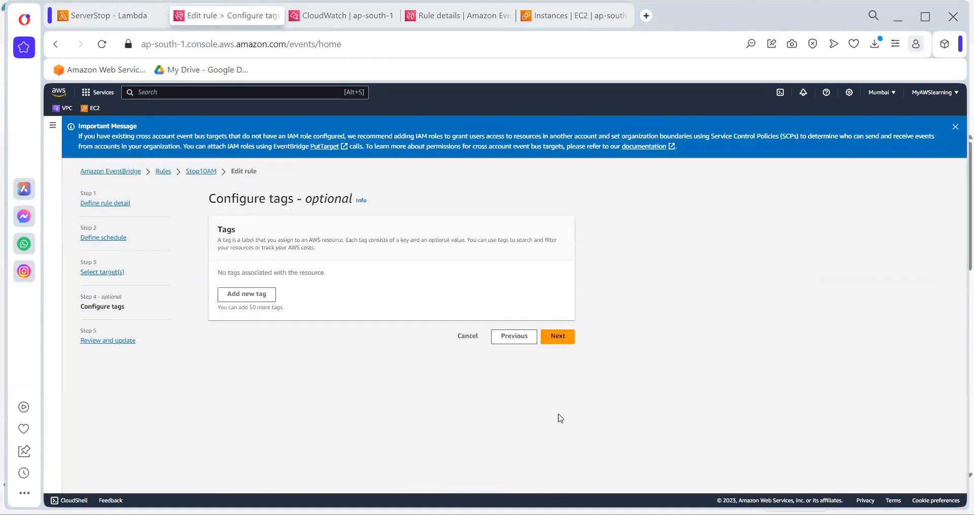
left_click(557, 338)
scroll(543, 450, "down", 7)
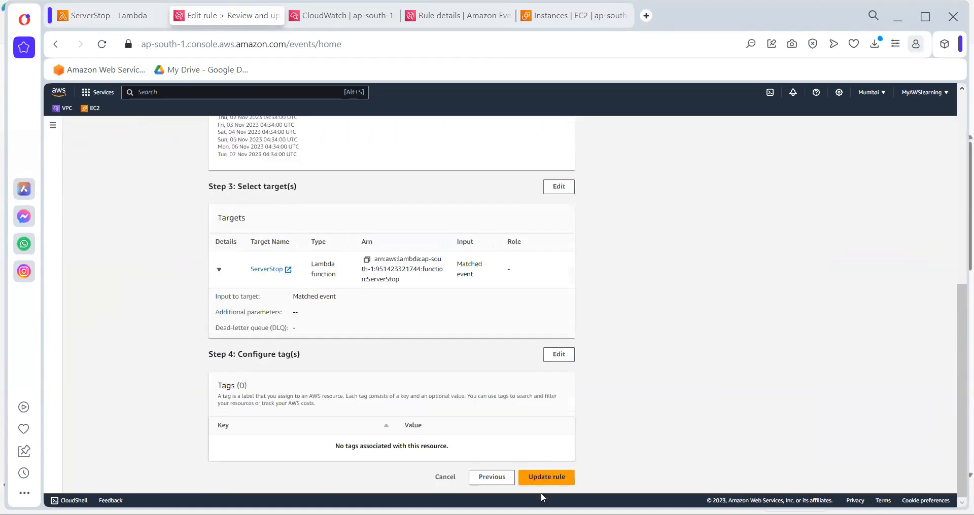
left_click(547, 478)
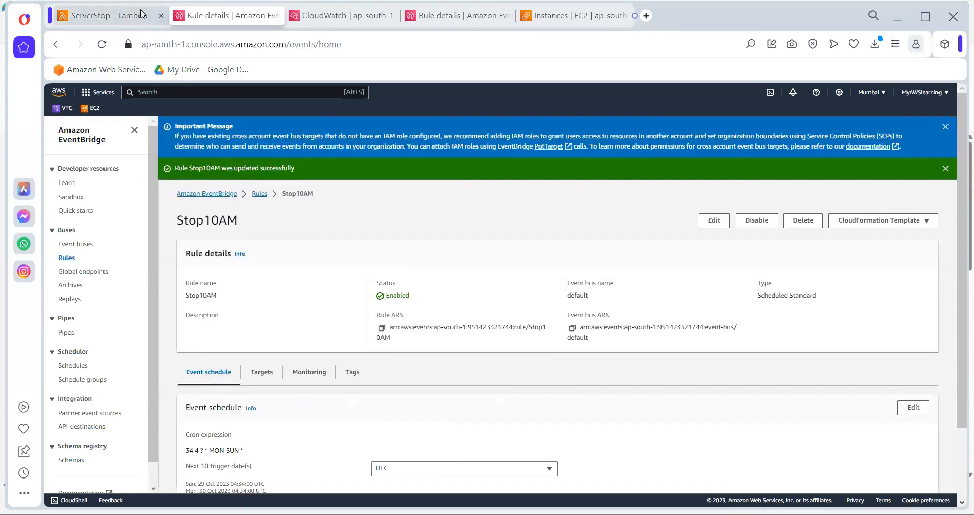
Check the ServerStop log group in CloudWatch for new streams, and resume auto retry in the existing stream to look for new events
key("ctrl+Tab")
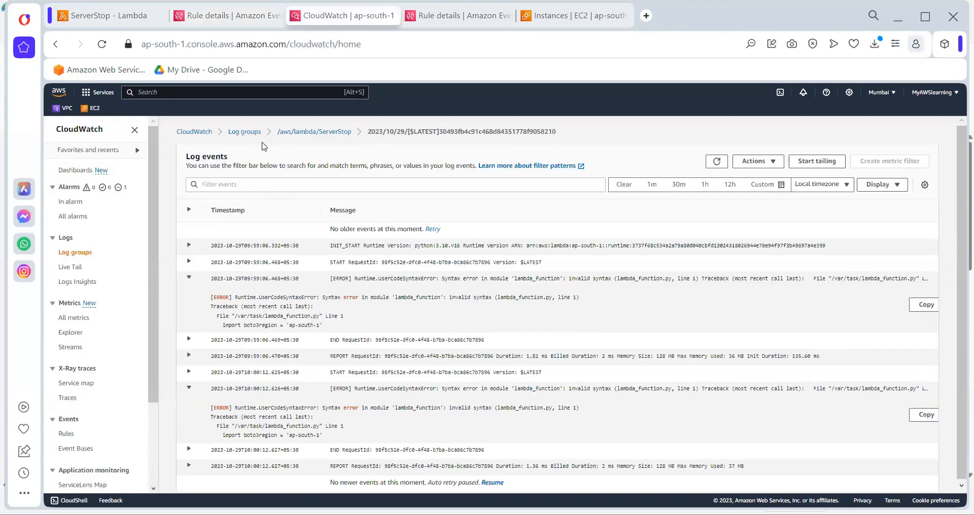
left_click(302, 132)
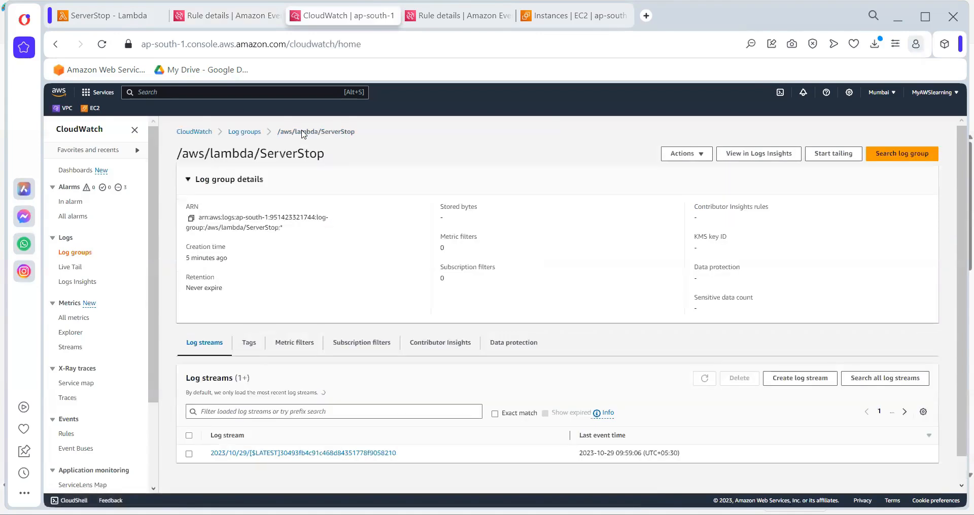
left_click(705, 382)
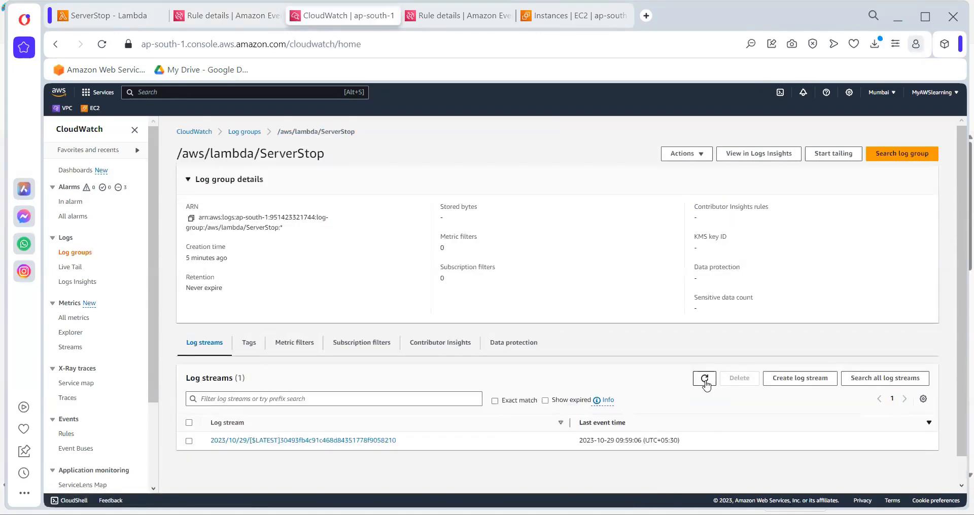
left_click(705, 384)
key("F5")
left_click(342, 444)
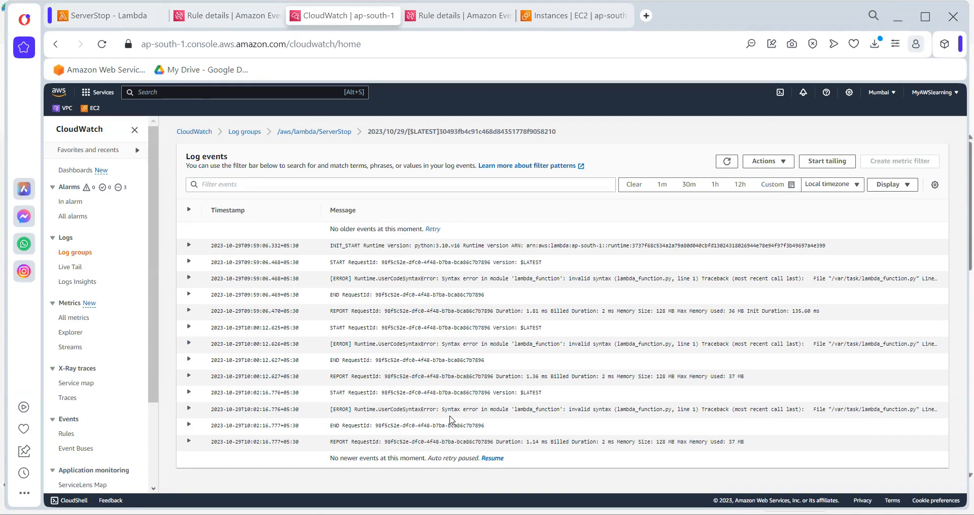
left_click(492, 458)
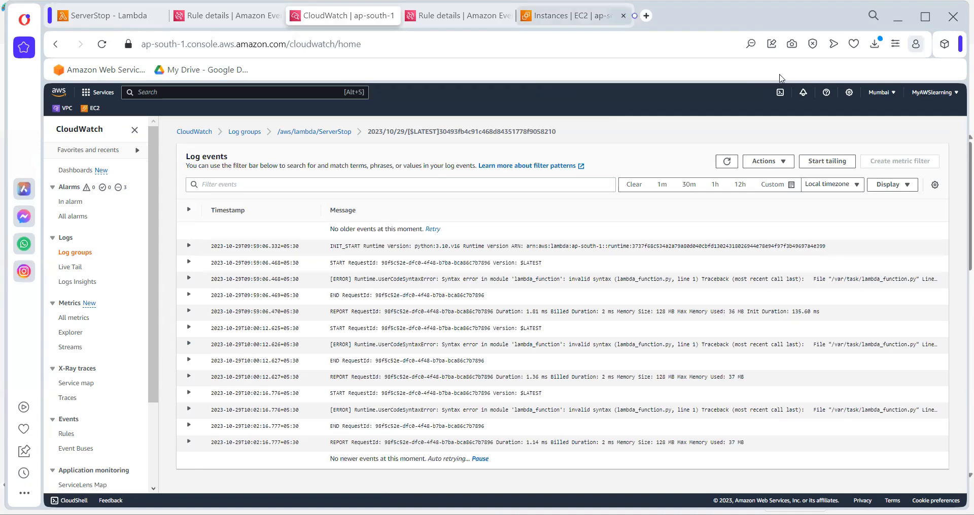
Refresh the EC2 instances list and check the instance state of TestingServer
left_click(573, 16)
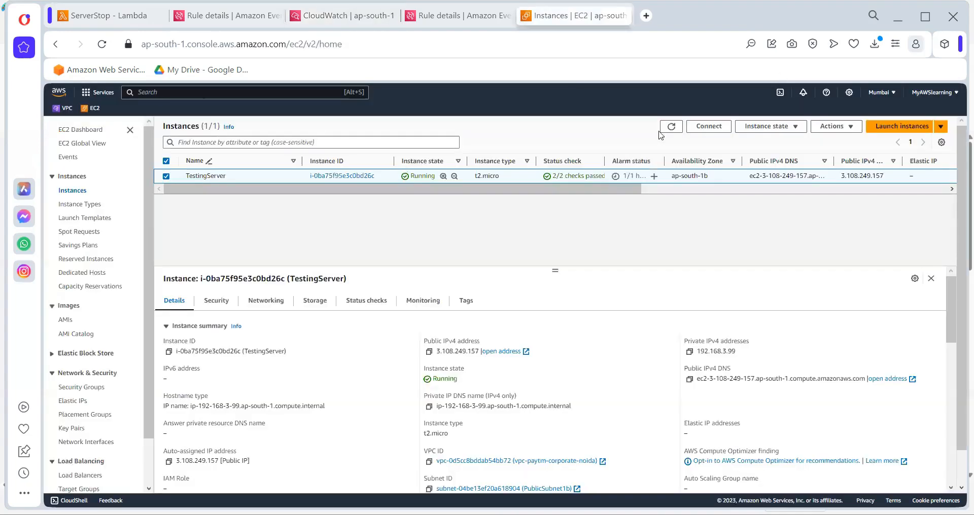
left_click(668, 131)
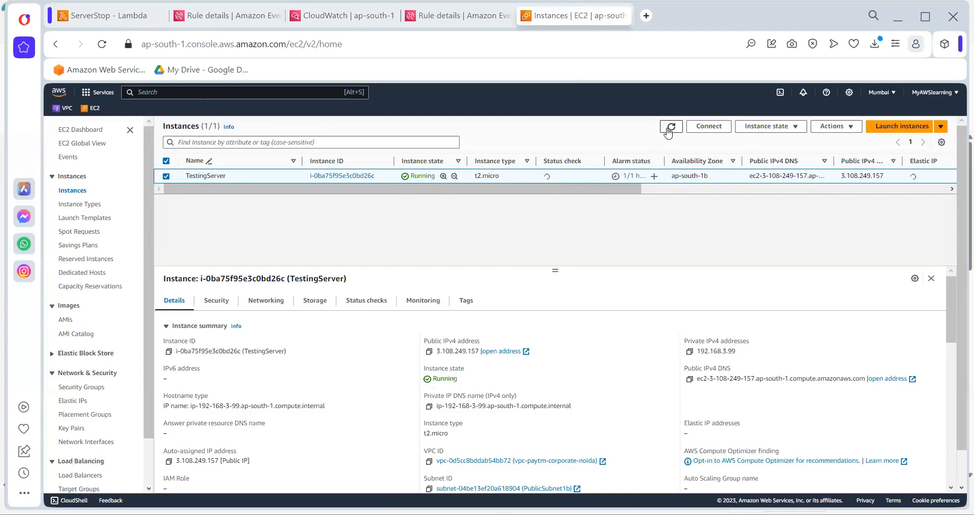
left_click(668, 132)
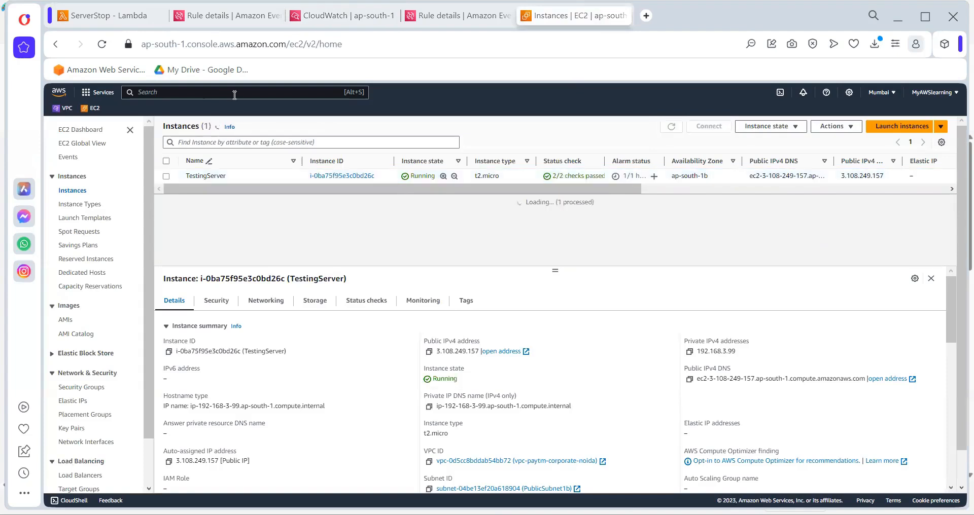
left_click(101, 44)
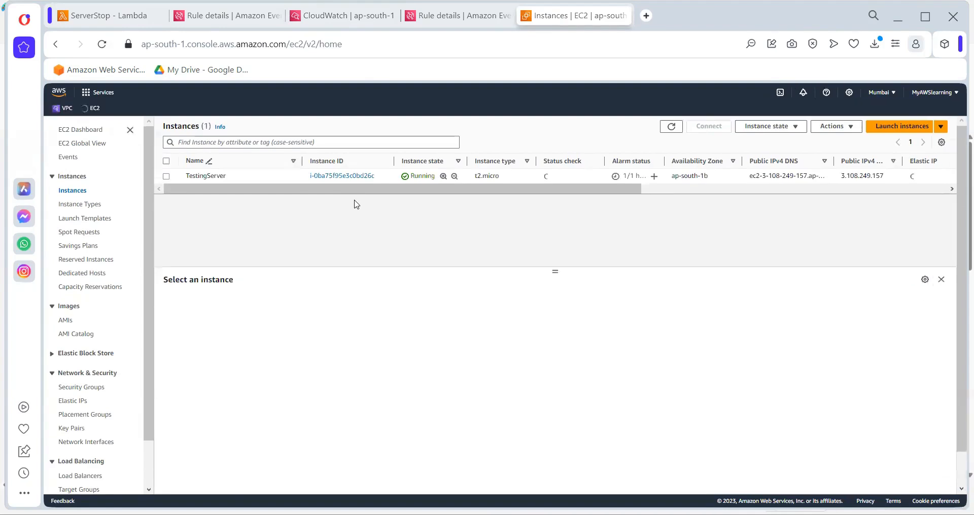
Expand the ERROR event in the newest ServerStop log stream and compare its traceback with the function's code
left_click(125, 9)
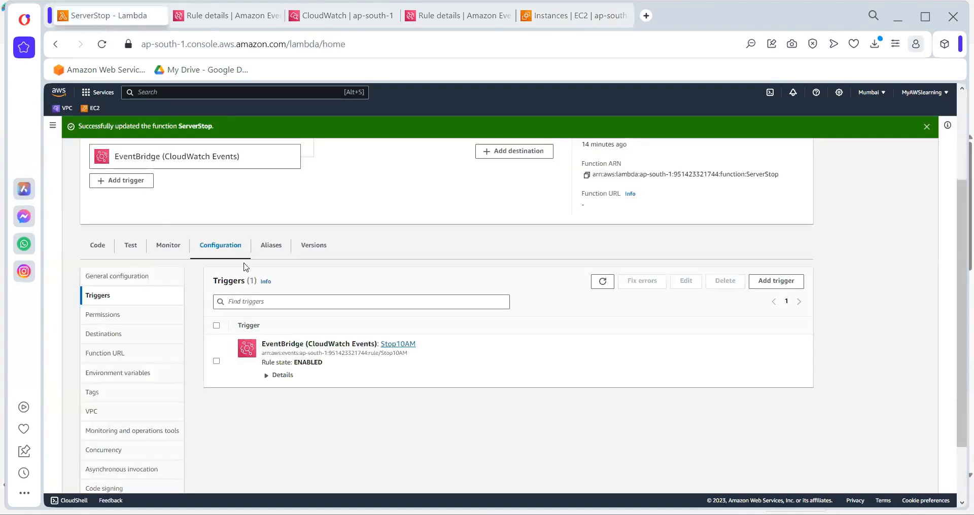
left_click(339, 15)
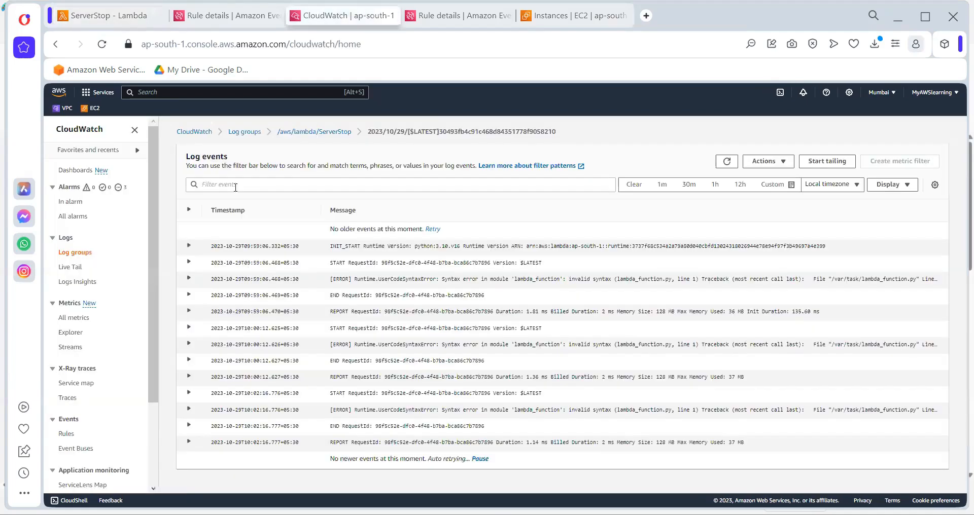
left_click(297, 133)
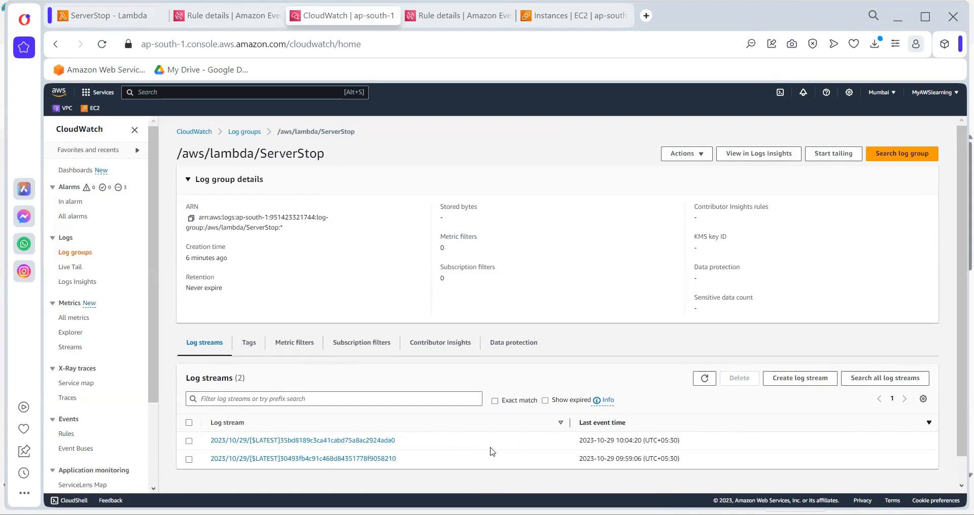
left_click(381, 441)
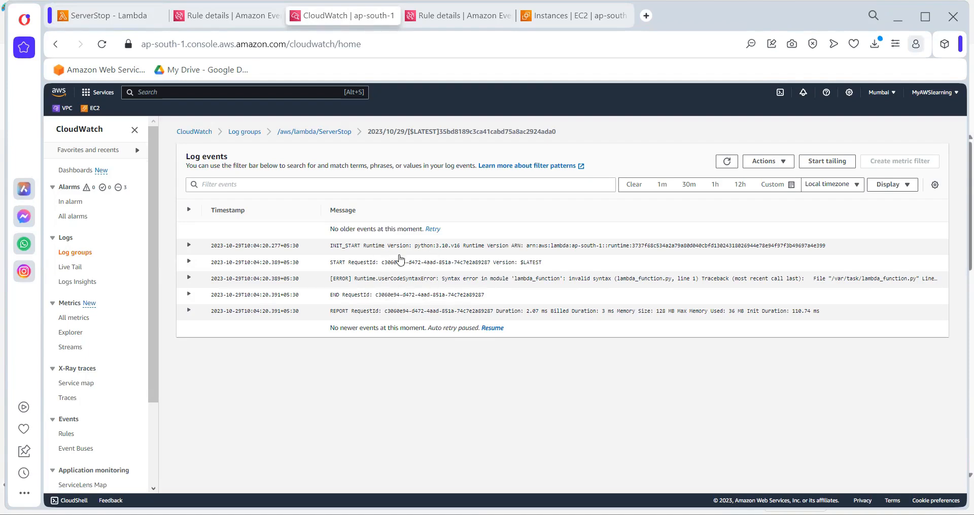
left_click(386, 282)
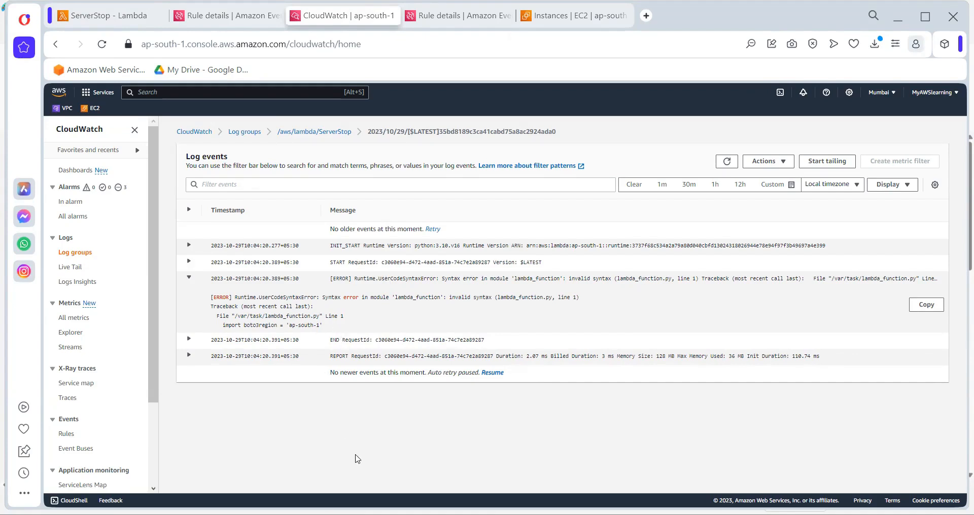
left_click(122, 16)
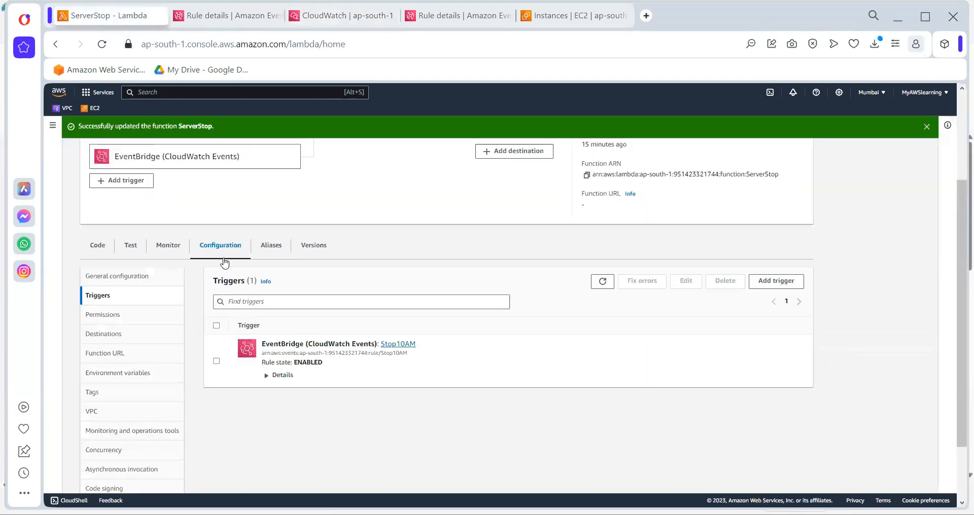
left_click(98, 245)
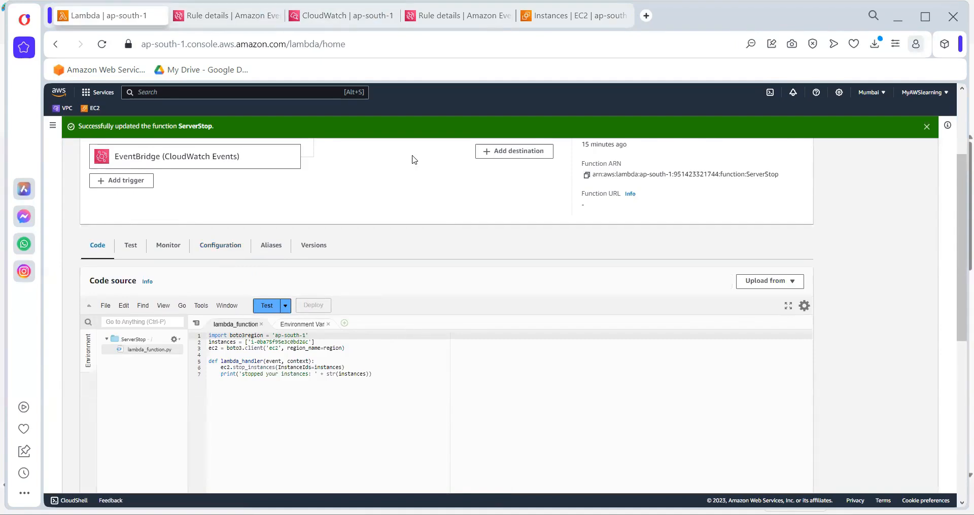
Search the web for "server stop phython aws" in a new tab and open the AWS re:Post article on stopping and starting EC2 instances with Lambda
key("ctrl+t")
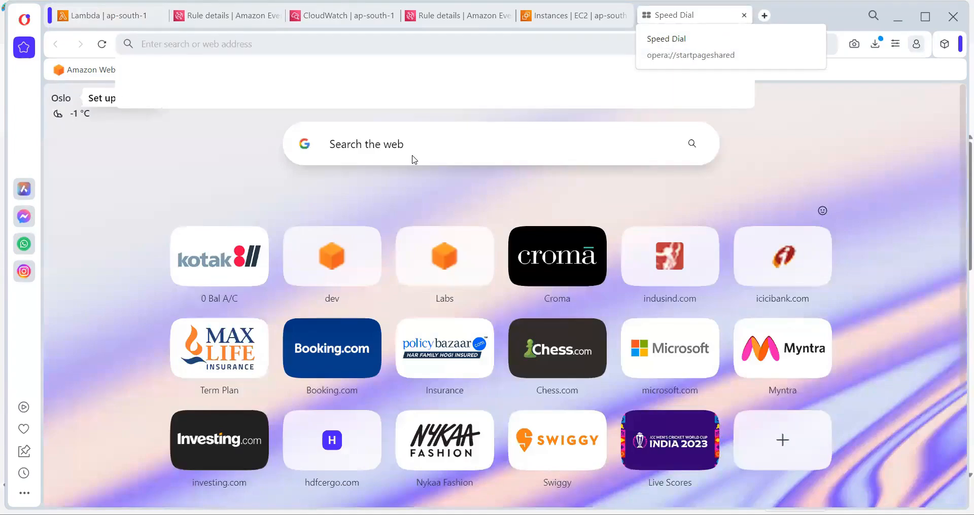
type("server ")
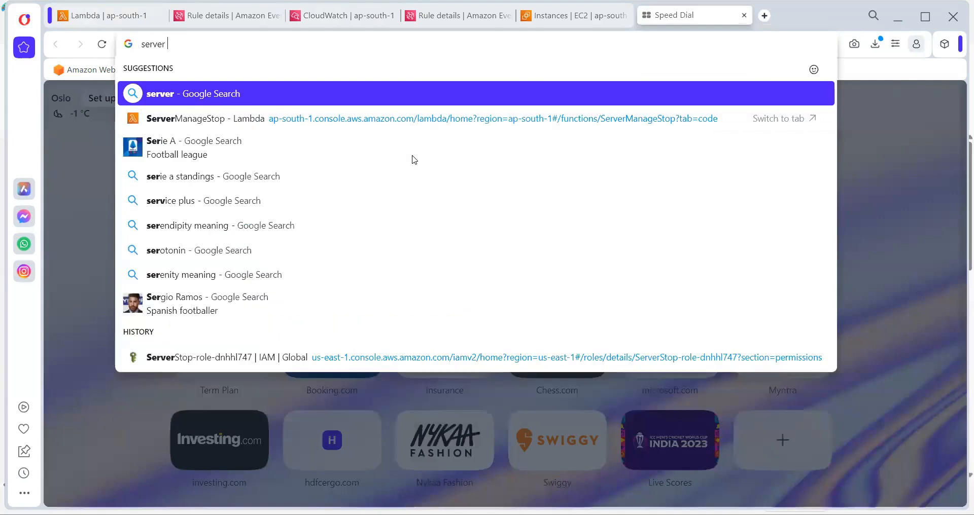
type("s")
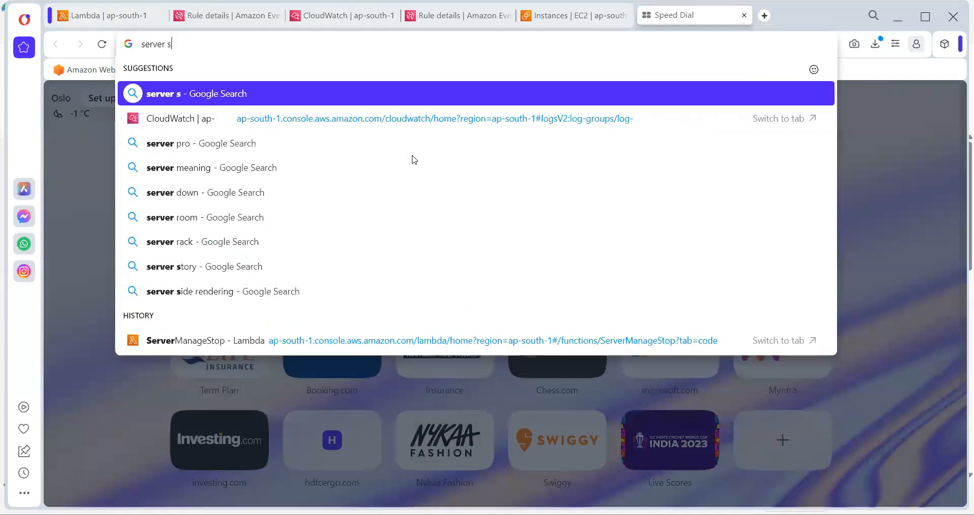
type("top p")
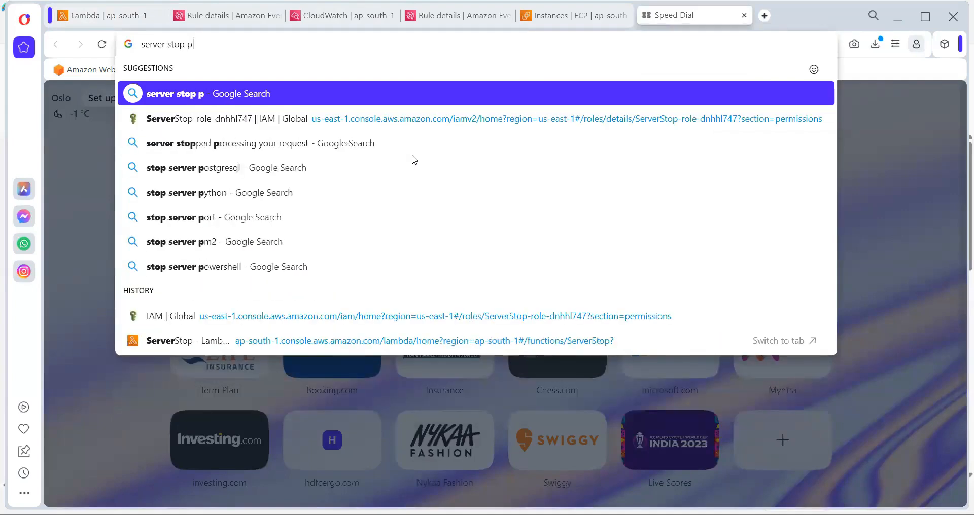
type("hython")
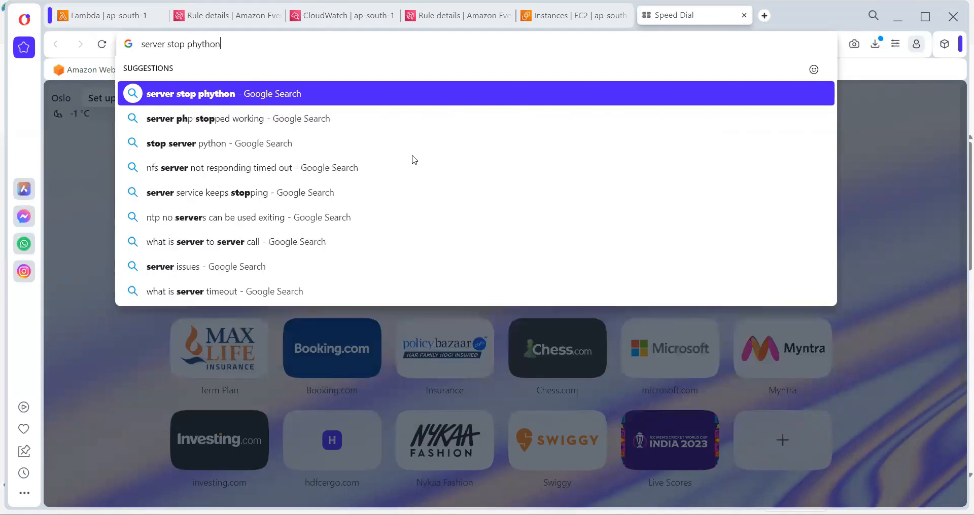
key("Return")
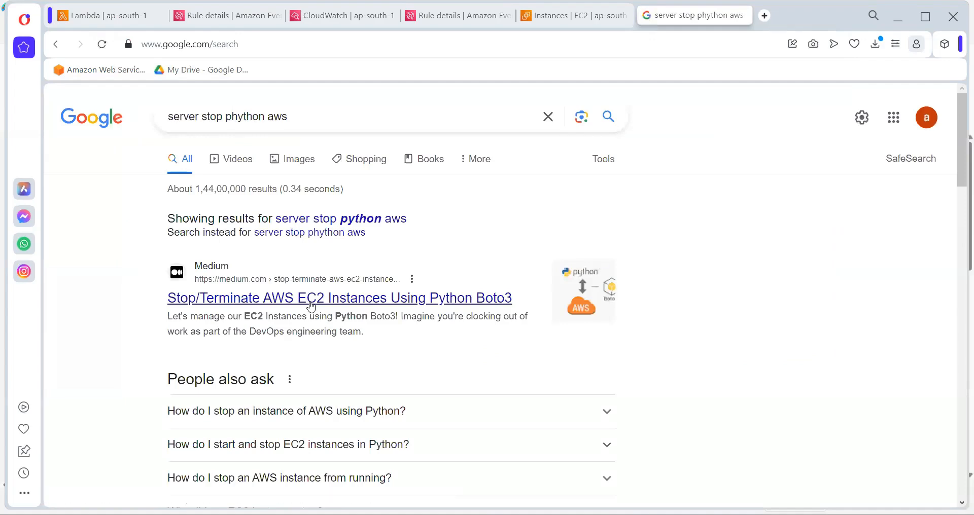
scroll(311, 308, "down", 5)
scroll(312, 306, "down", 4)
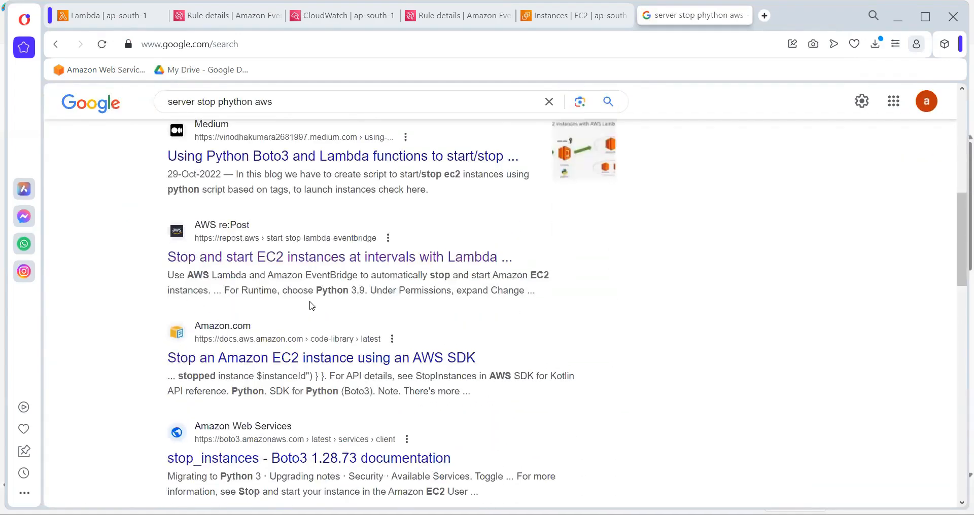
left_click(328, 267)
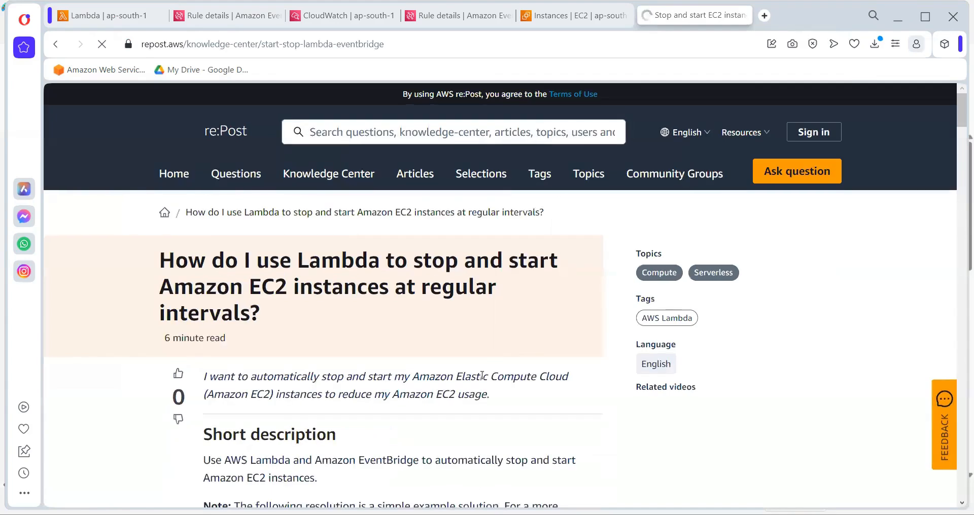
Find the Python code for stopping instances in the re:Post article and compare its first line with the ServerStop function's code
scroll(483, 380, "down", 6)
scroll(483, 380, "down", 20)
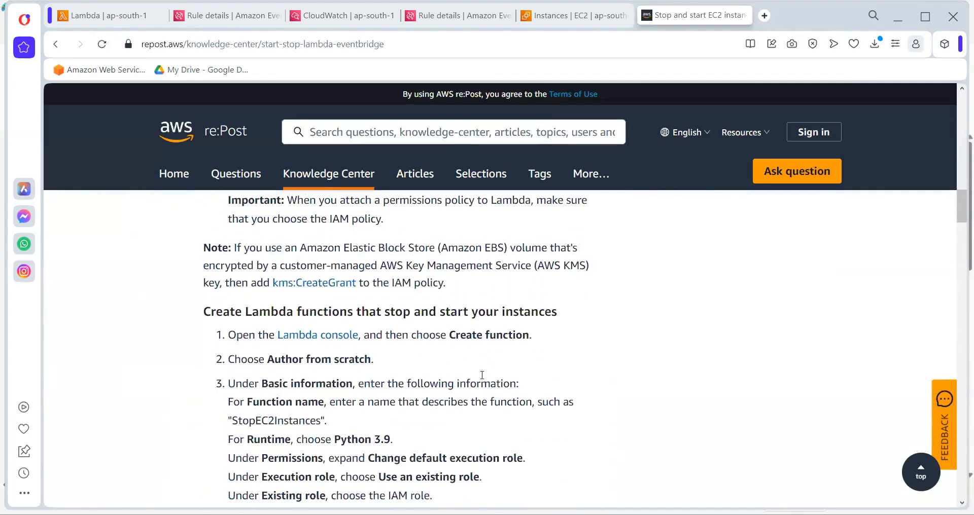
scroll(483, 380, "down", 1)
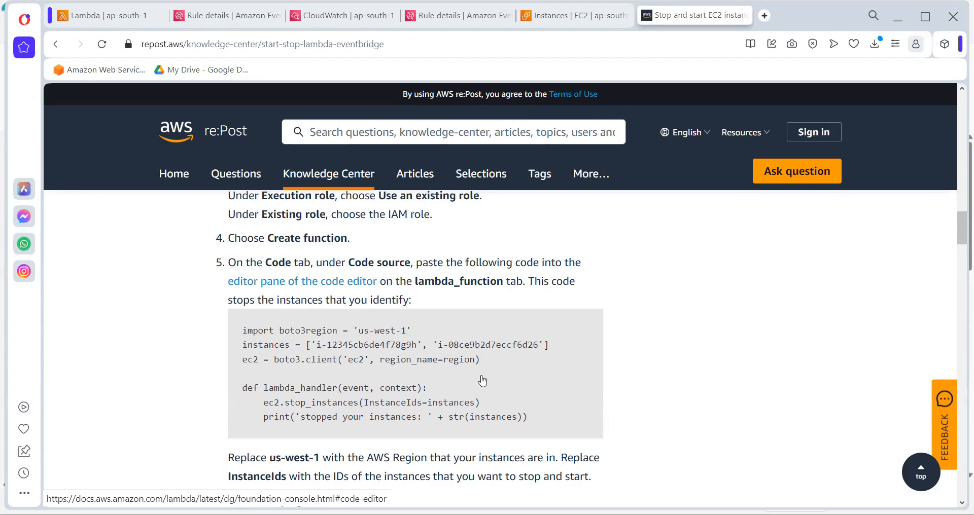
left_click(102, 19)
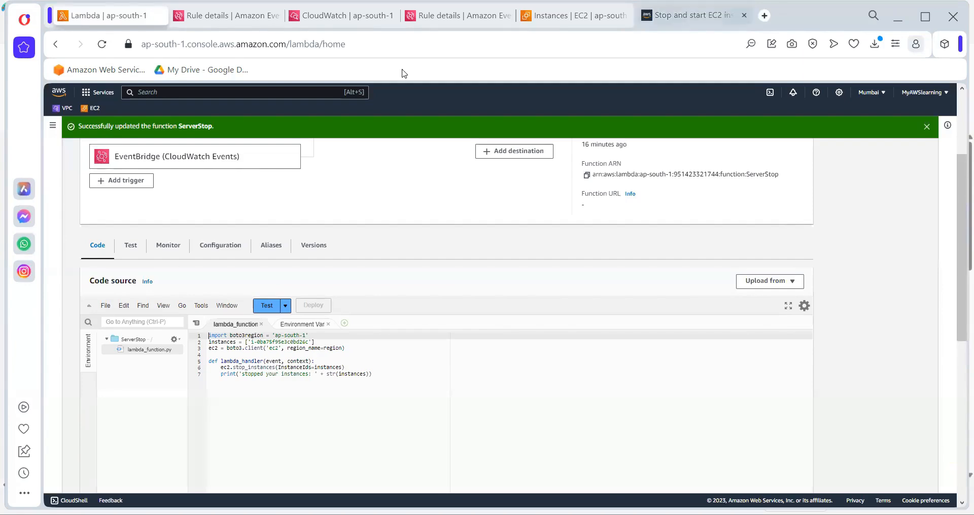
left_click(694, 16)
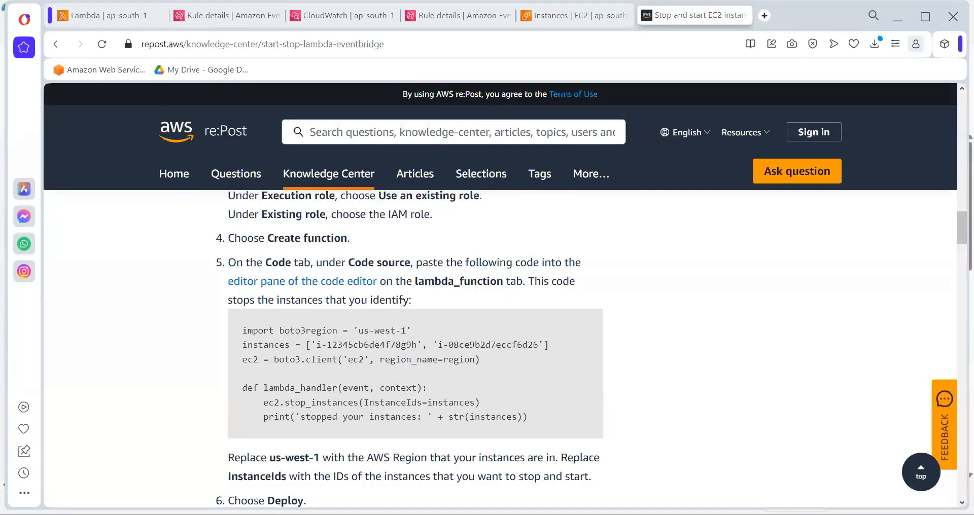
double_click(347, 335)
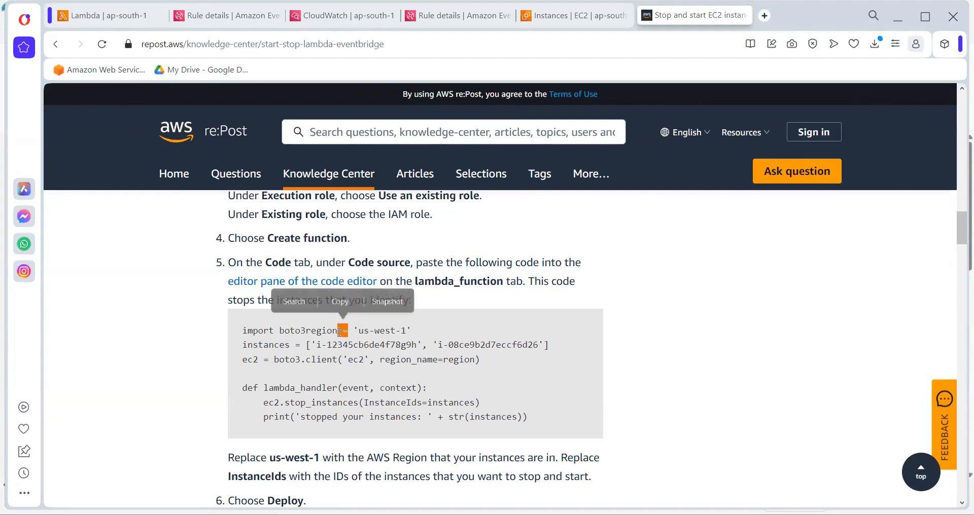
left_click(388, 359)
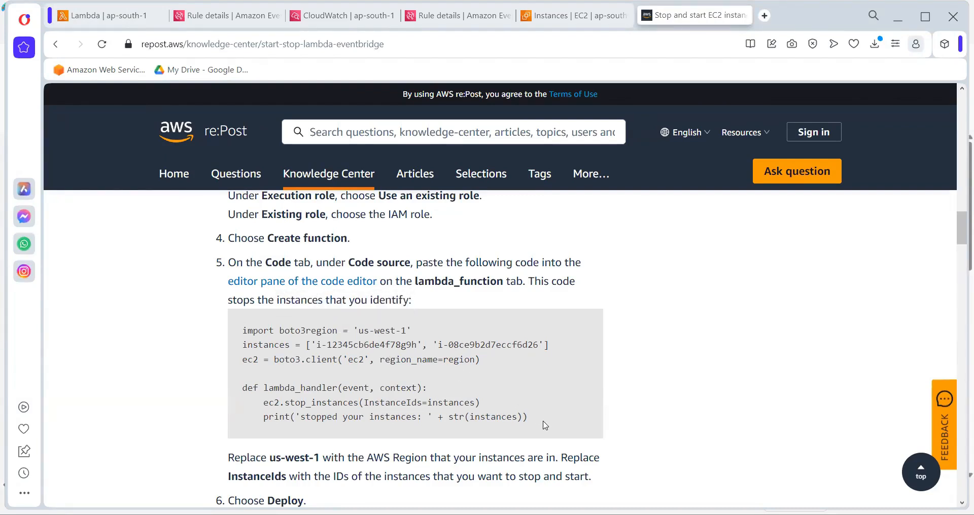
Copy the article's full stop-instances code and replace all the code in ServerStop's lambda_function file with it
left_click_drag(543, 425, 229, 338)
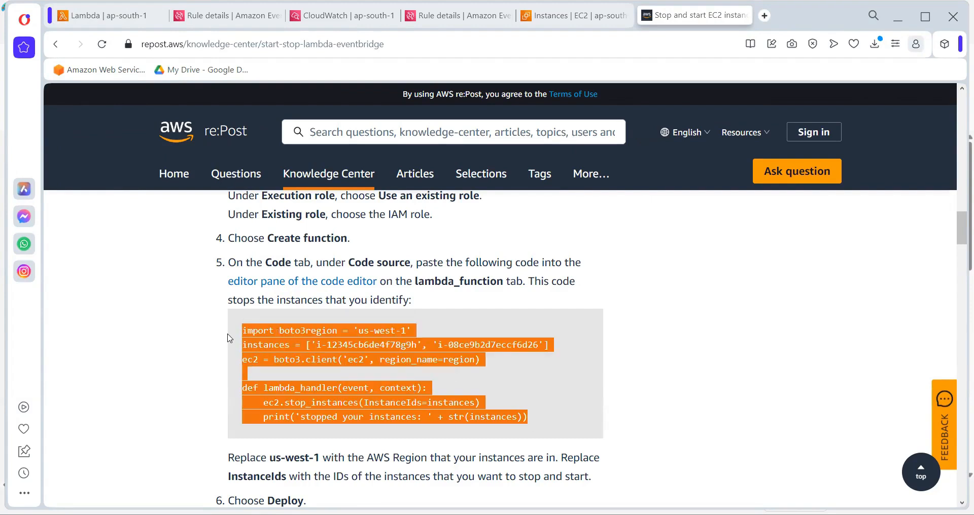
key("ctrl+c")
key("alt+Tab")
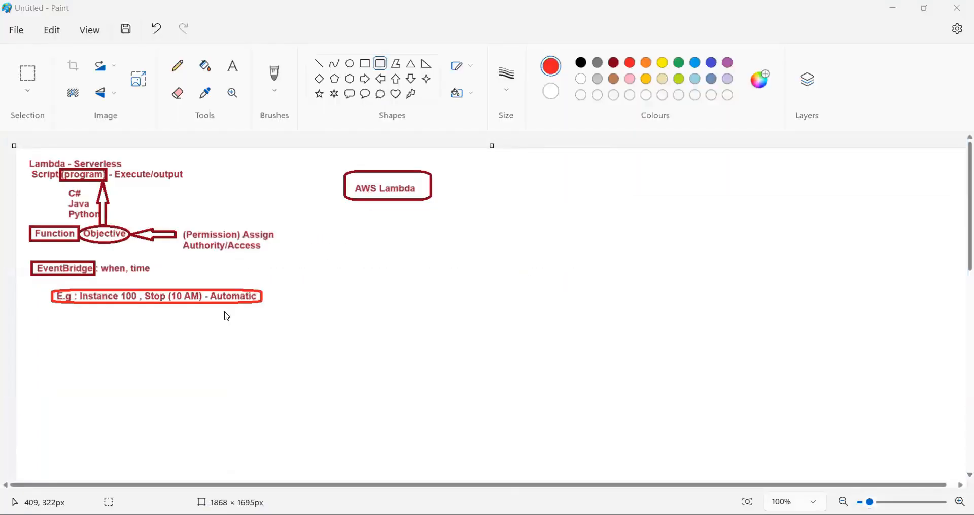
key("alt+Tab")
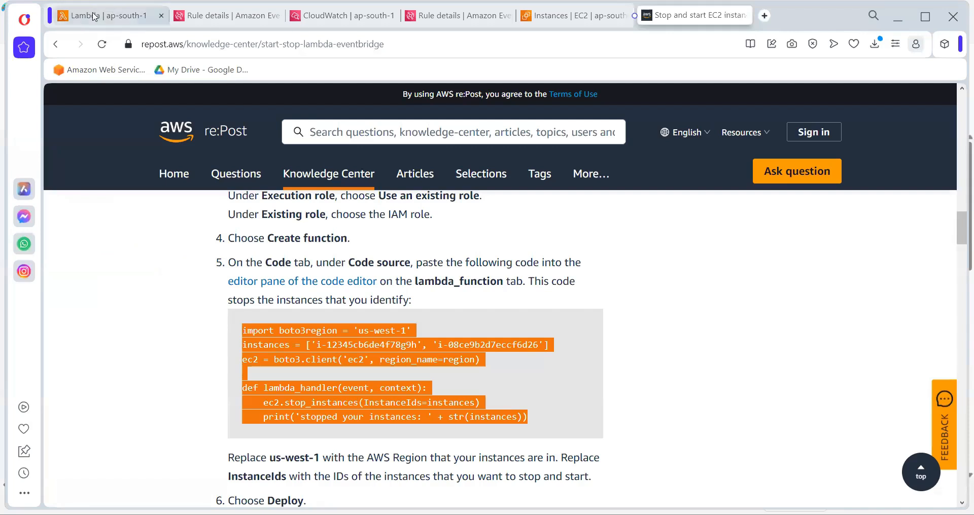
mouse_move(94, 17)
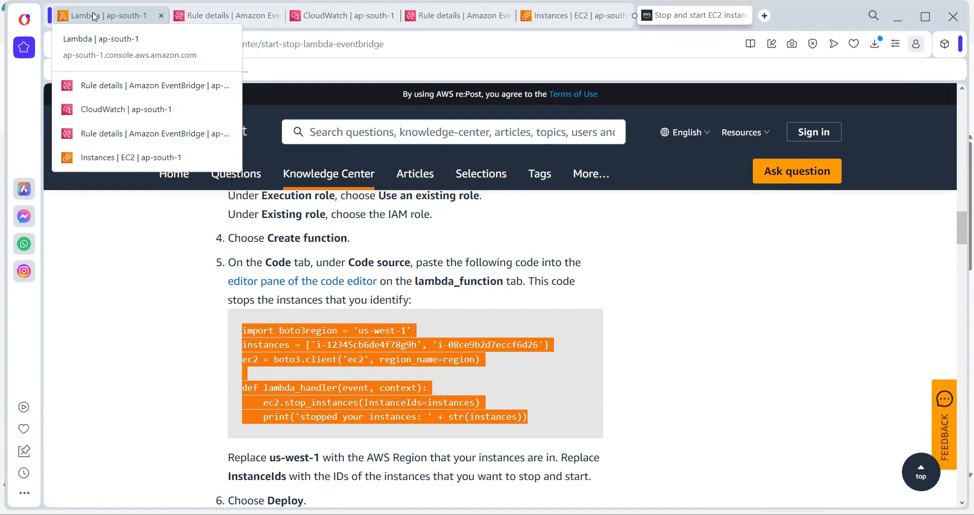
key("alt+Tab")
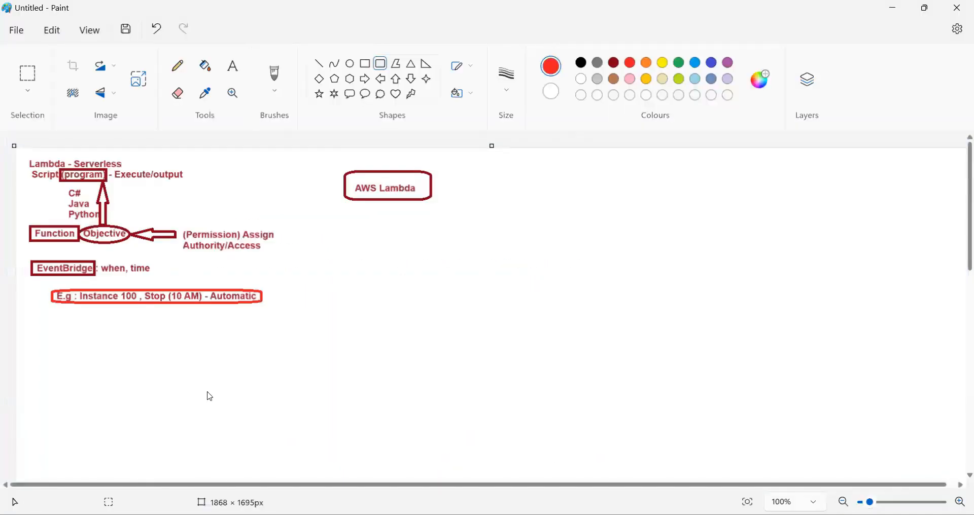
key("alt+Tab")
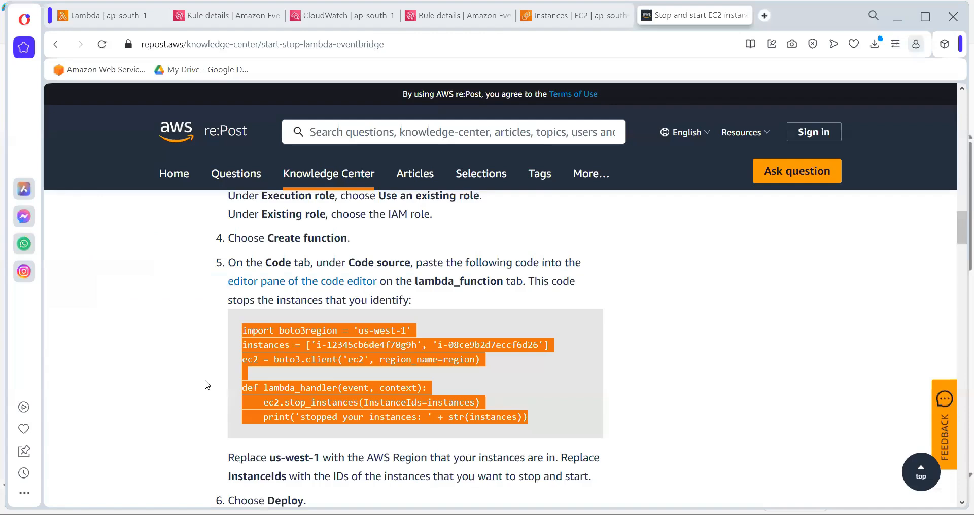
left_click(101, 16)
left_click_drag(369, 376, 143, 292)
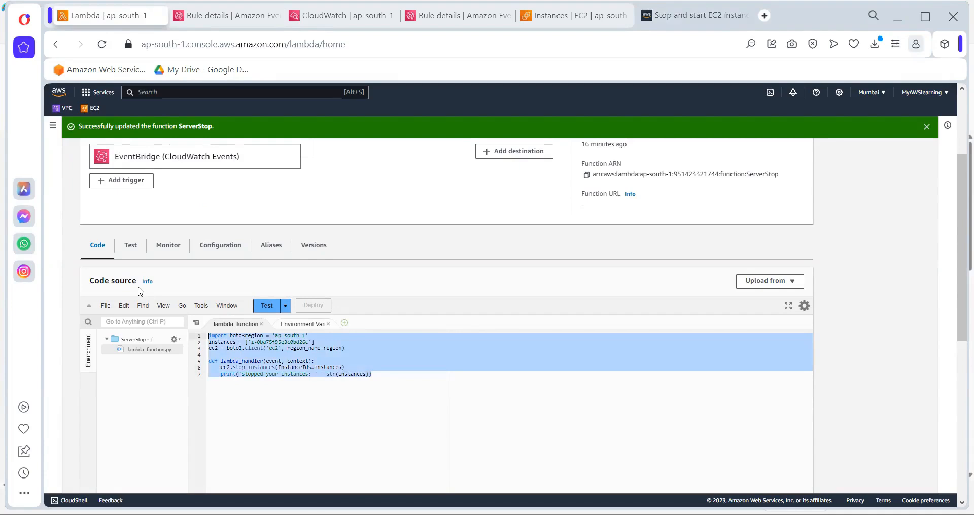
key("ctrl+v")
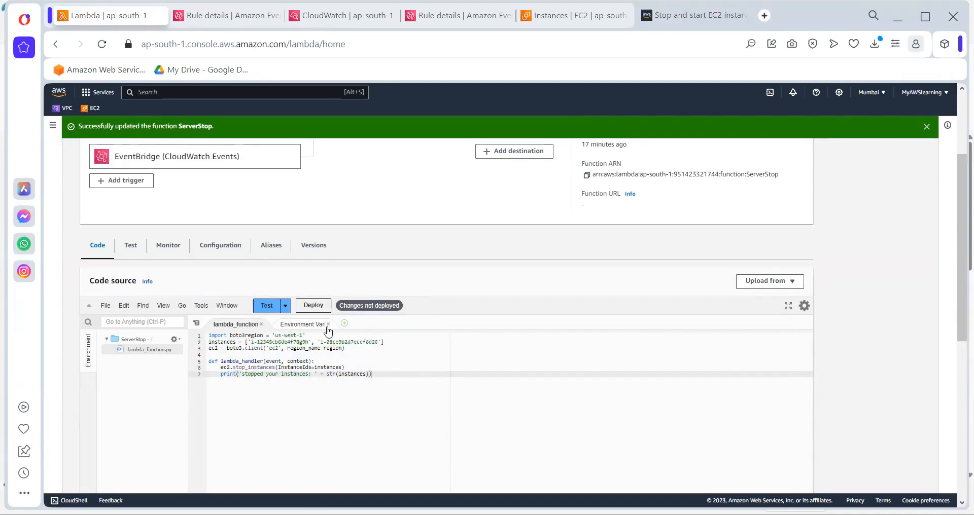
left_click(278, 336)
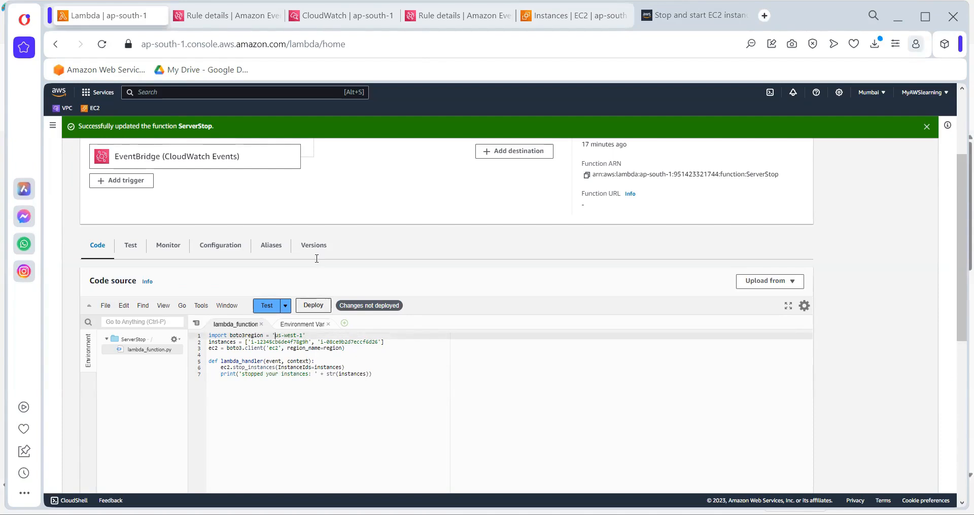
Check which Python runtime the article specifies and look for the runtime on the ServerStop function's page
left_click(695, 15)
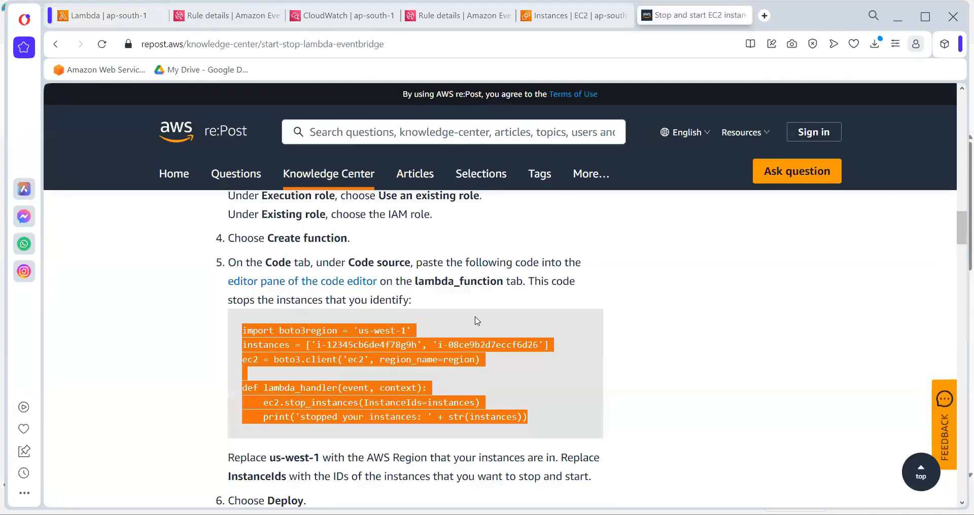
scroll(477, 320, "up", 5)
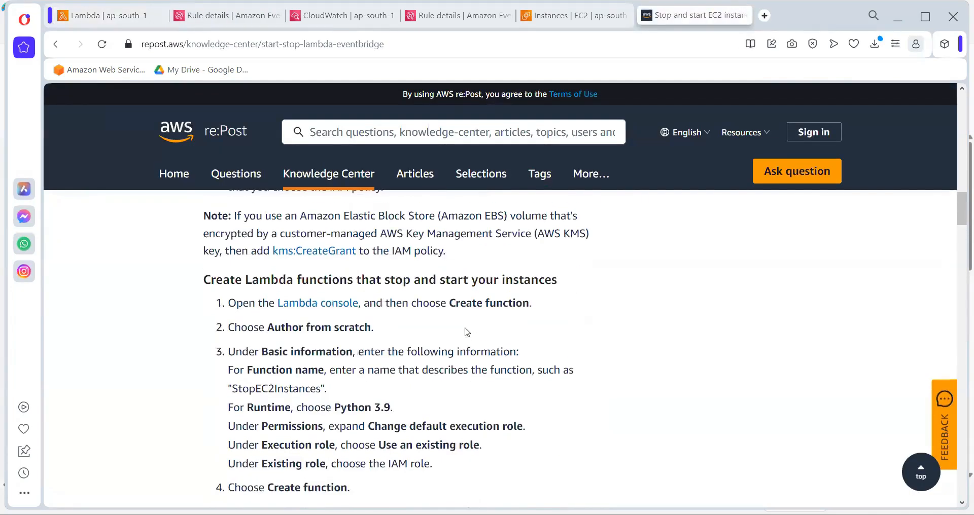
left_click_drag(332, 408, 401, 407)
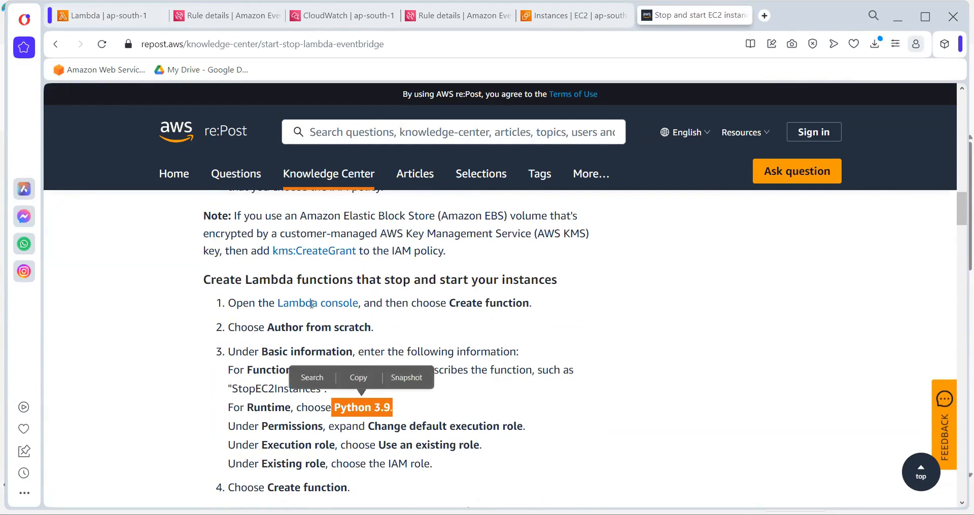
left_click(112, 15)
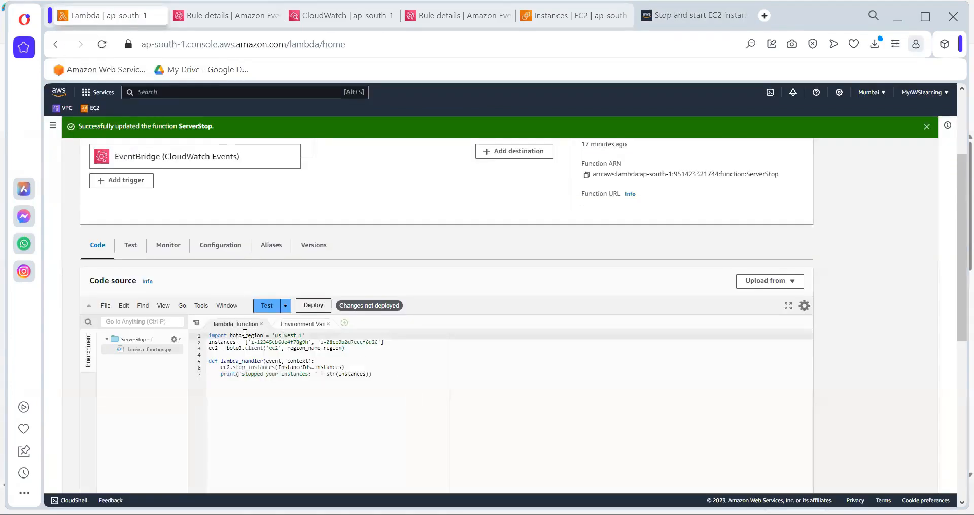
double_click(245, 336)
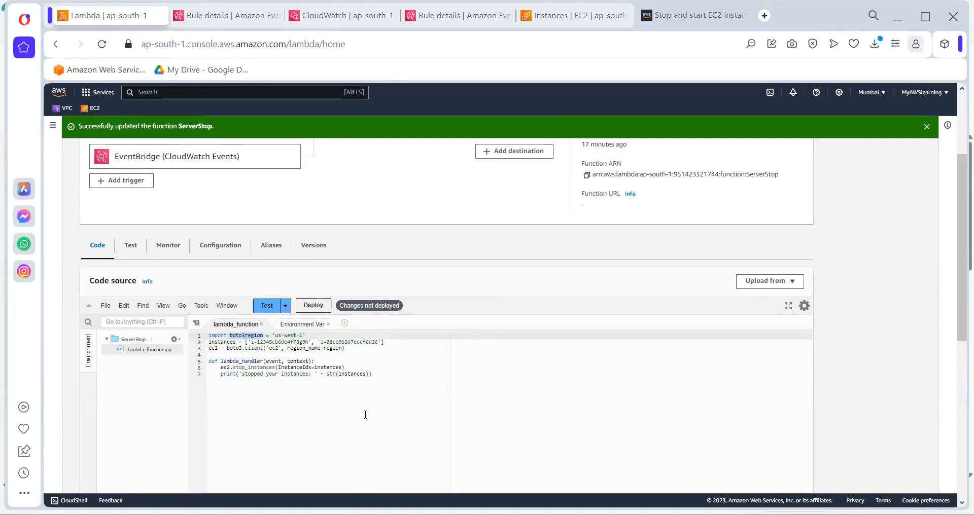
scroll(365, 415, "up", 3)
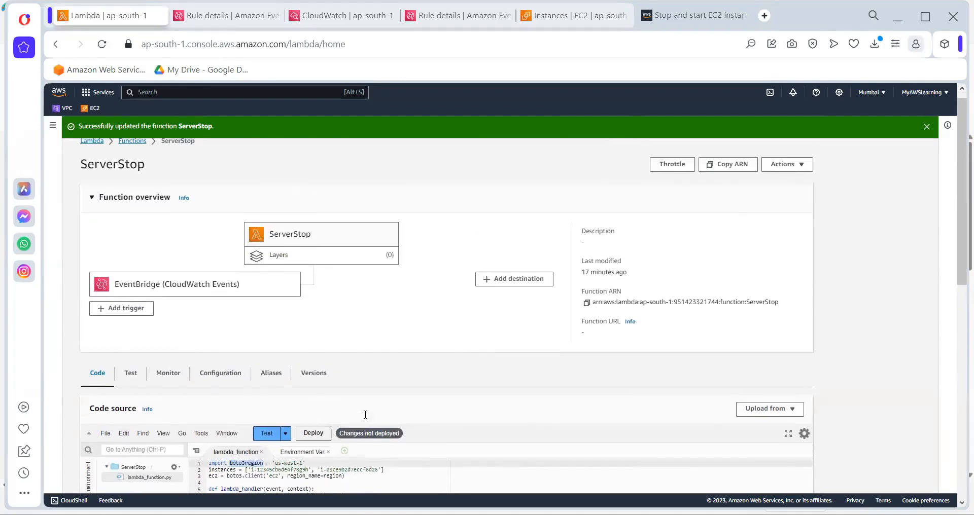
scroll(365, 415, "down", 2)
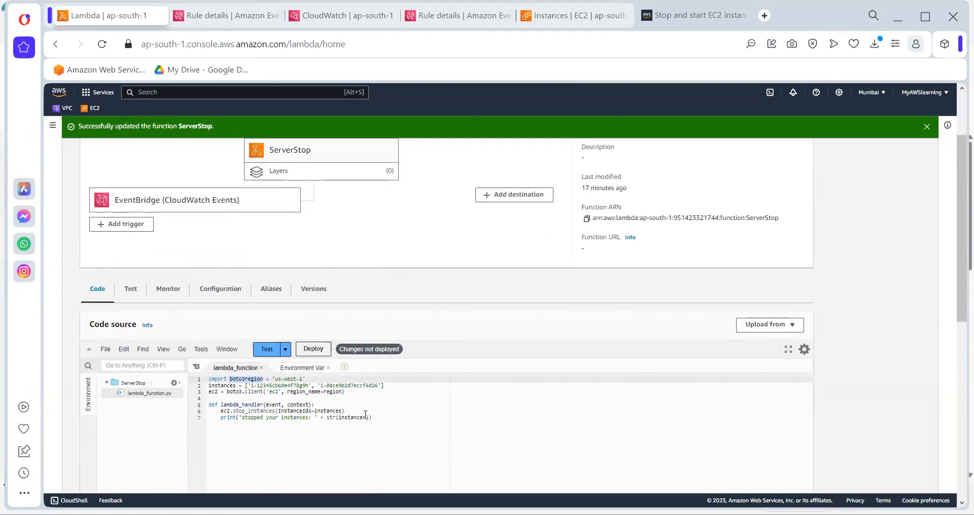
scroll(366, 415, "up", 3)
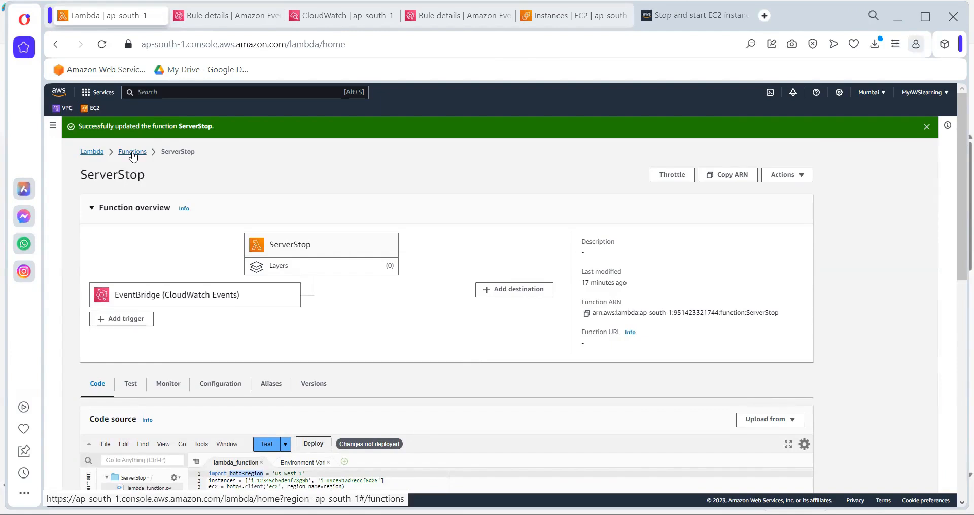
Check the ServerStop function's runtime in the Lambda functions list and delete the function, confirming with "delete"
left_click(133, 152)
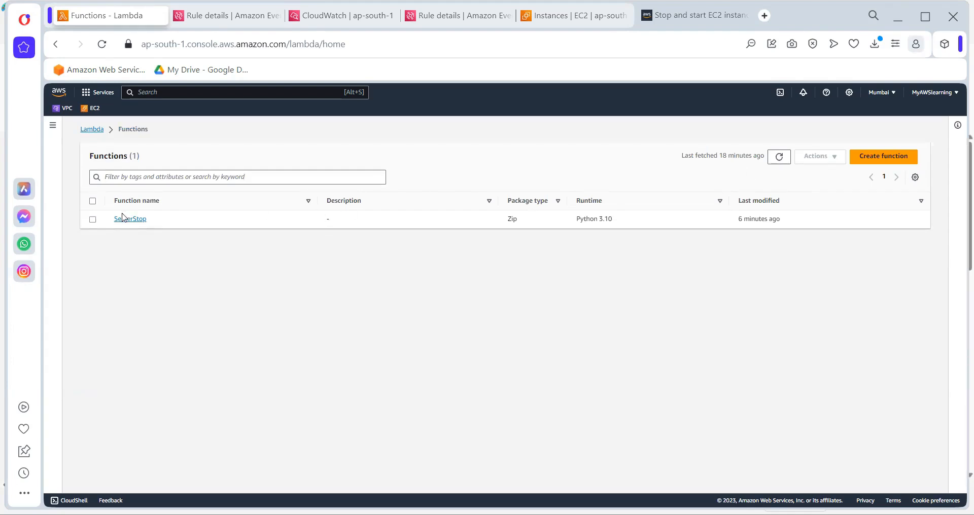
left_click(93, 220)
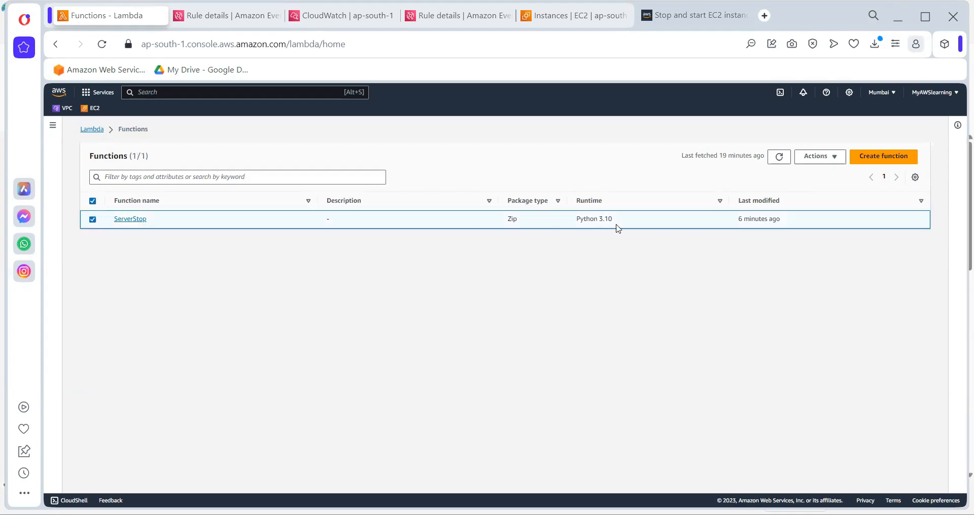
left_click_drag(616, 223, 574, 224)
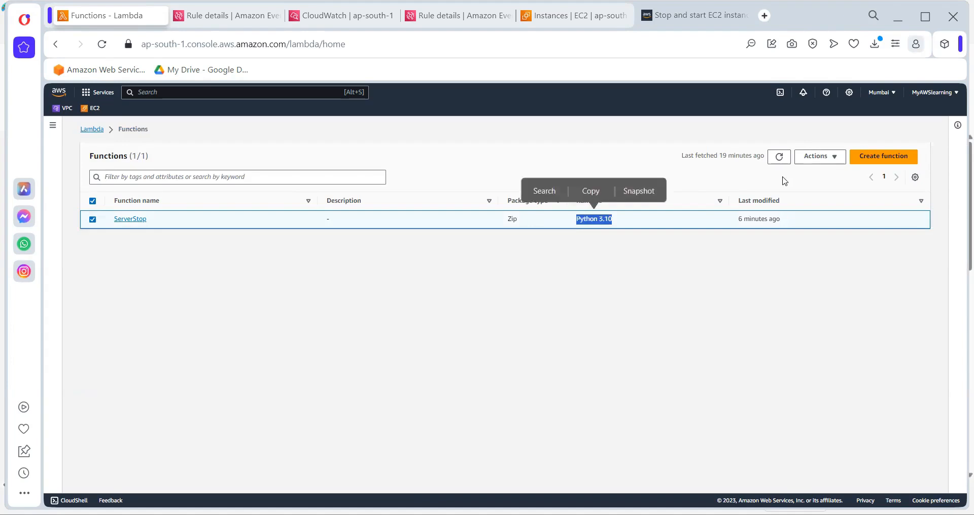
left_click(832, 159)
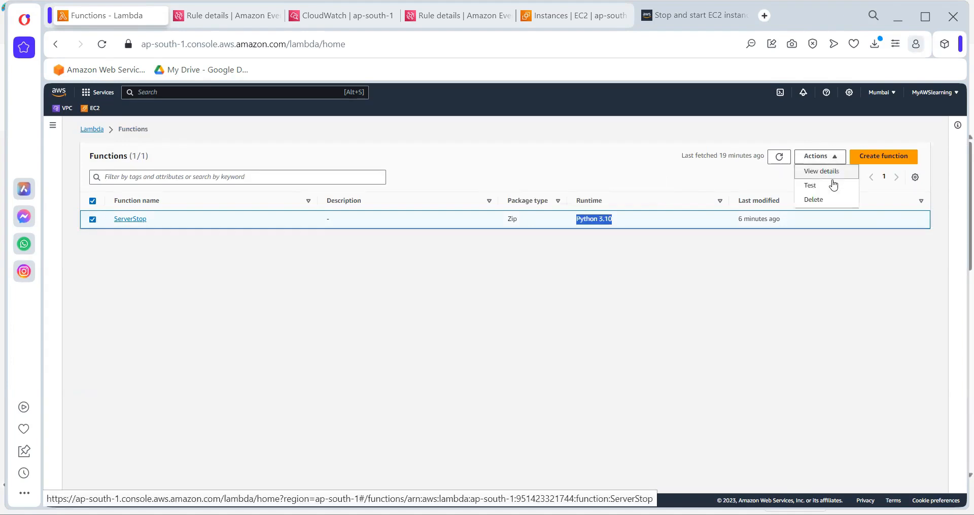
left_click(820, 206)
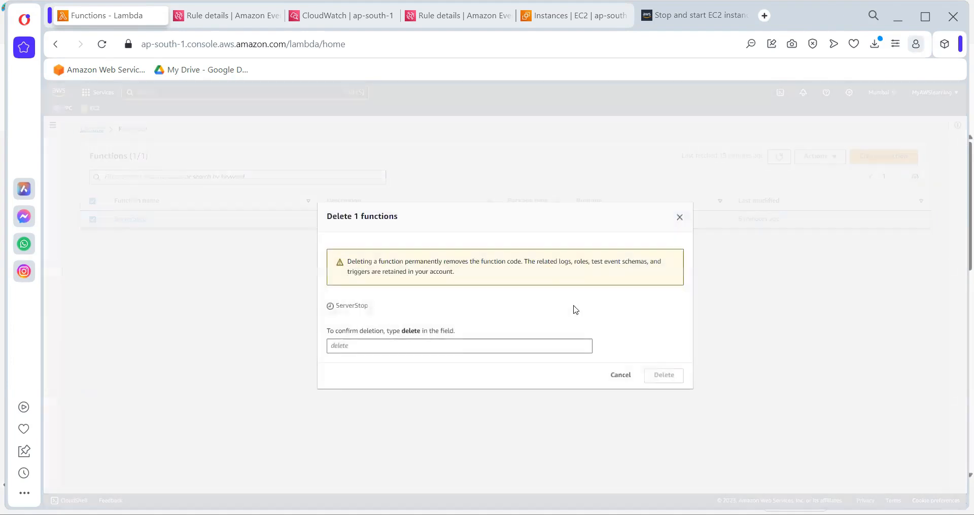
left_click(434, 348)
type("delete")
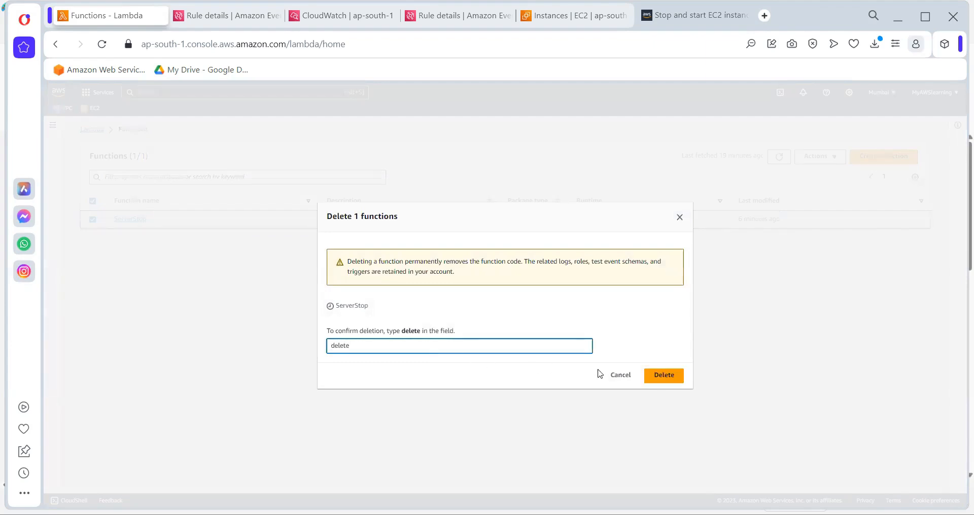
left_click(664, 376)
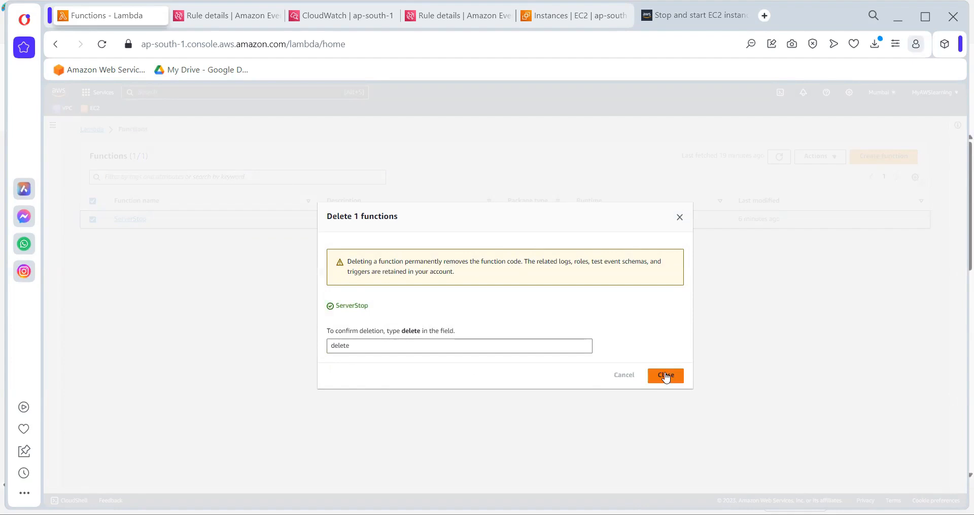
left_click(666, 377)
Start creating a new Lambda function from scratch and name it StopServer
left_click(872, 158)
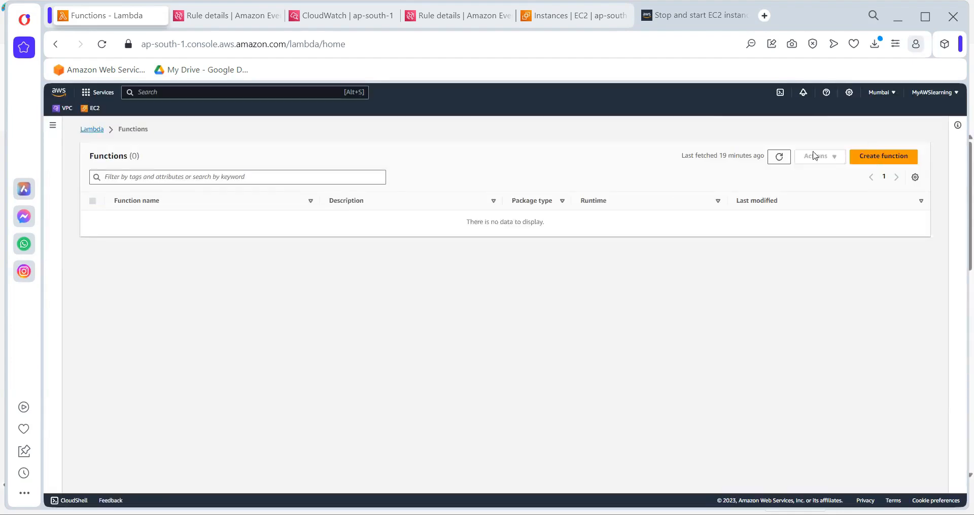
left_click(127, 277)
type("S")
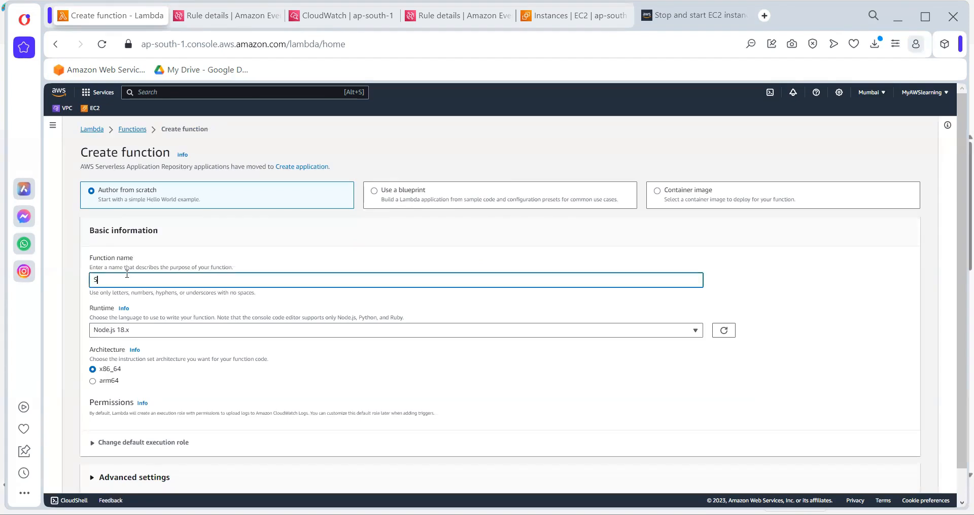
type("topServer")
Set the StopServer function's runtime to Python 3.9 and create the function with the default x86_64 architecture
left_click(112, 331)
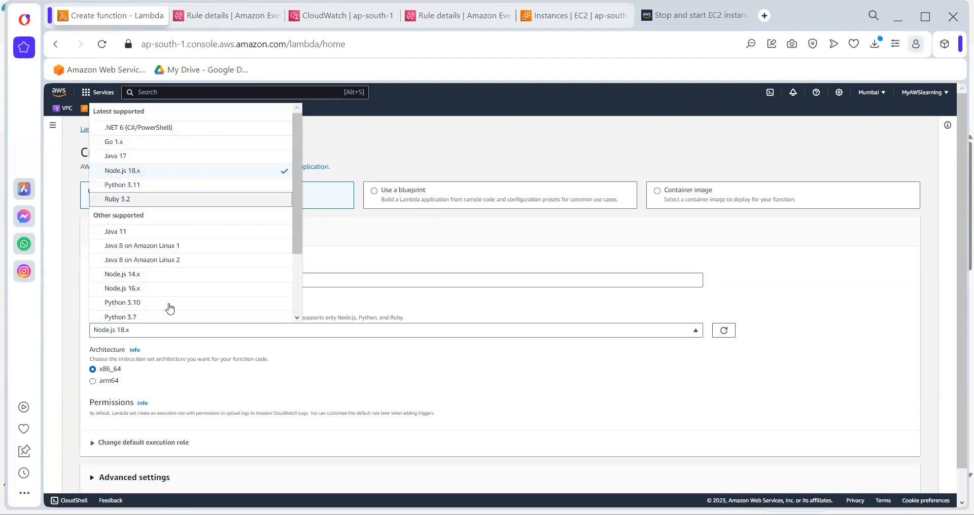
key("ctrl+shift+Tab")
key("ctrl+Tab")
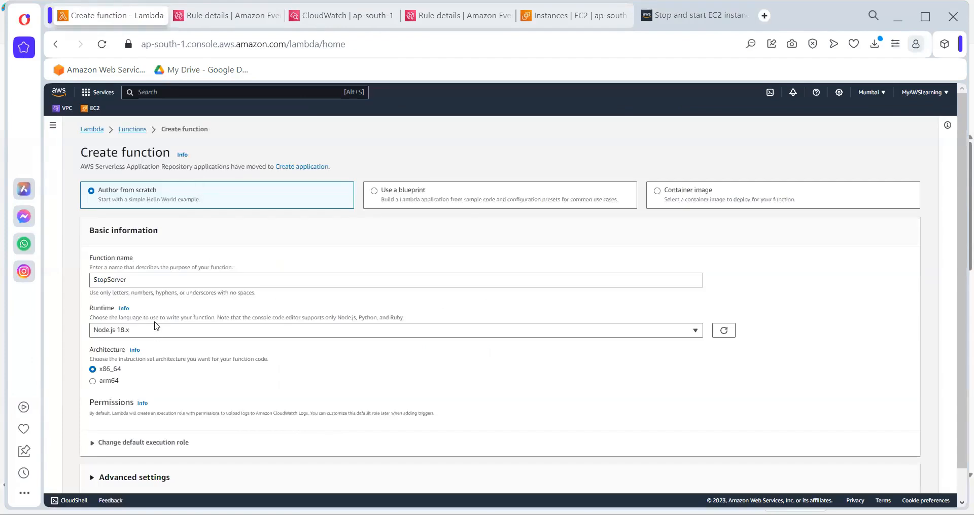
left_click(157, 331)
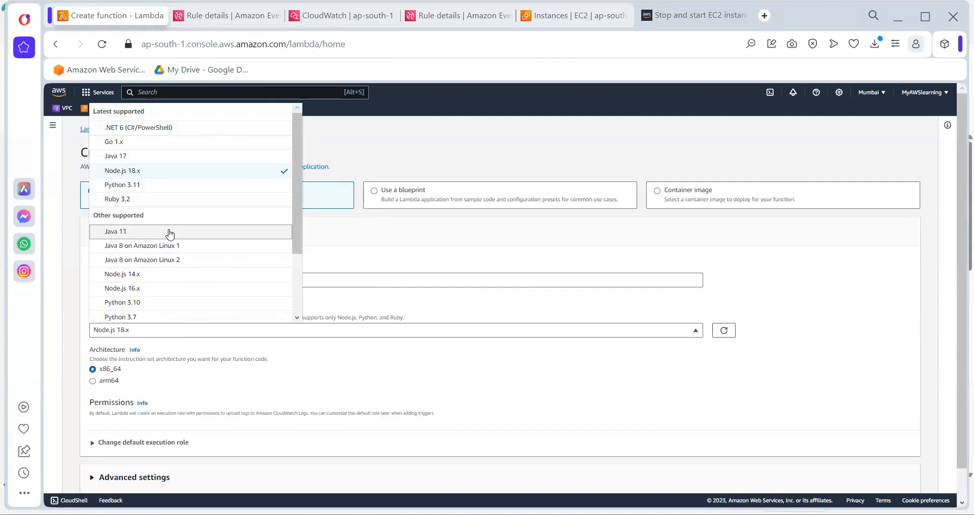
scroll(170, 233, "down", 3)
left_click(152, 284)
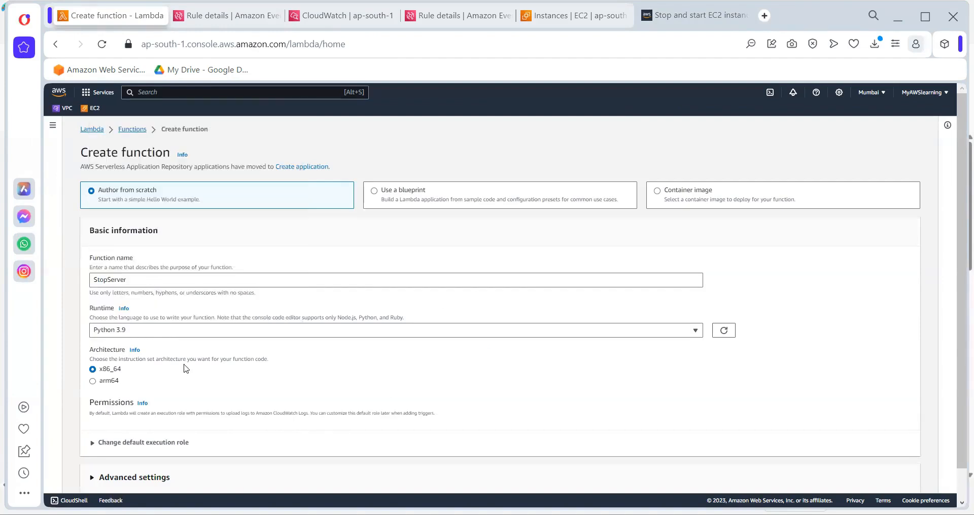
scroll(215, 394, "down", 1)
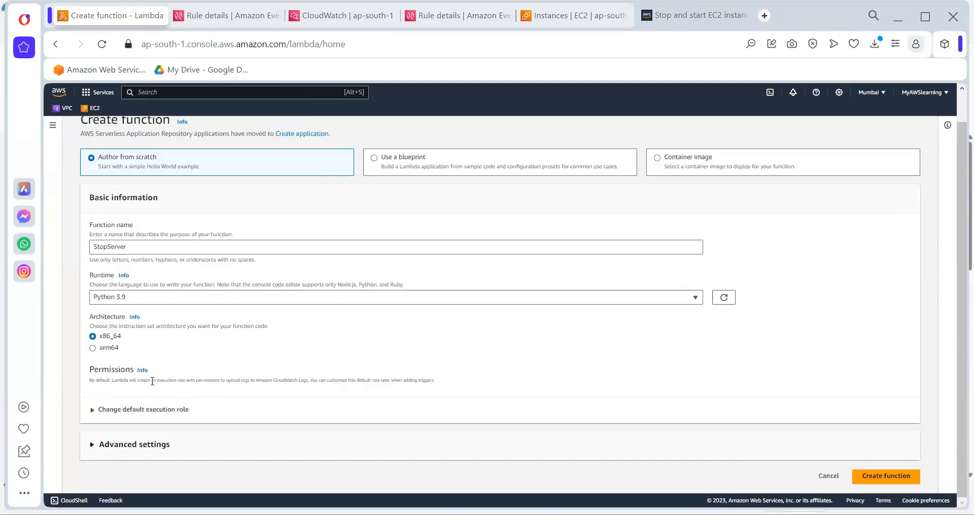
left_click(880, 476)
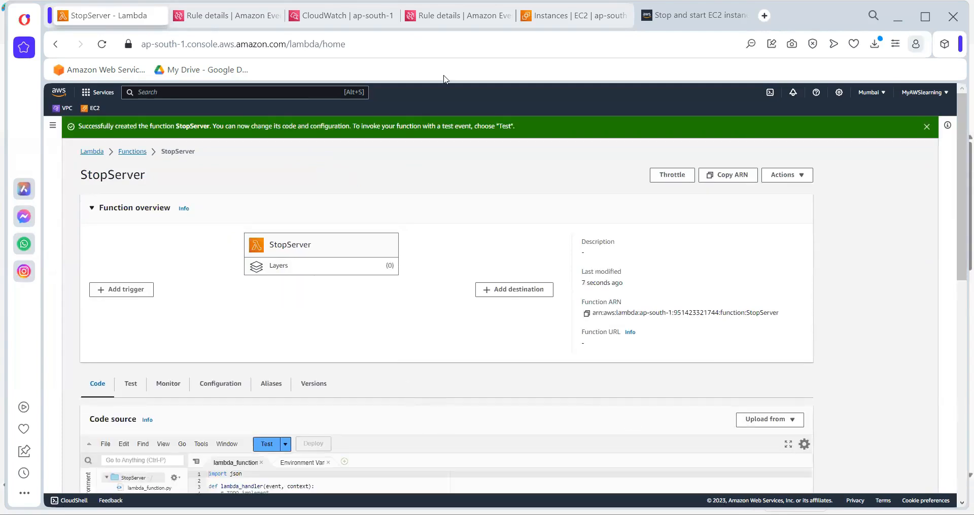
Replace all the default code in StopServer's lambda_function file with the copied stop-instances code
scroll(532, 278, "down", 4)
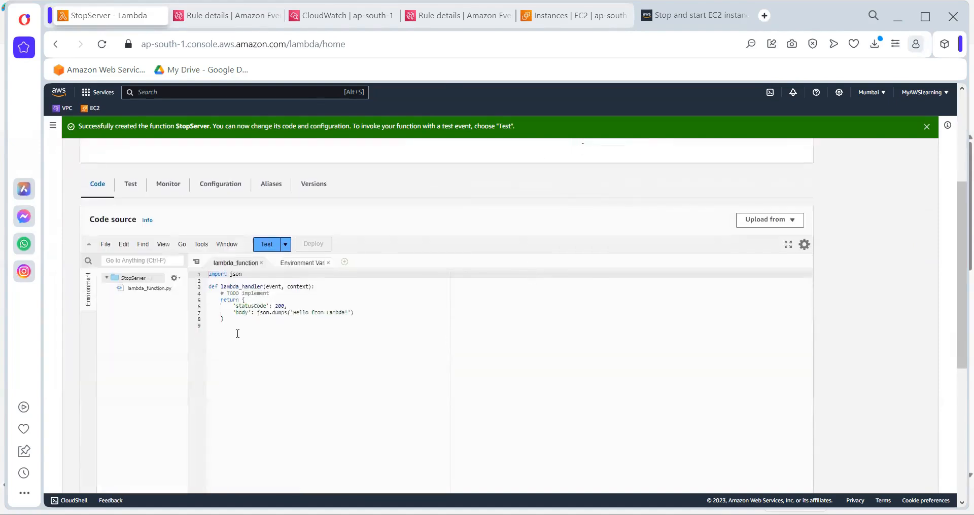
key("ctrl+a")
type("import boto3region = 'us-west-1' instances = ['i-12345cb6de4f78g9h', 'i-08ce9b2d7eccf6d26'] ec2 = boto3.client('ec2', region_name=region)  def lambda_handler(event, context):     ec2.stop_instances(InstanceIds=instances)     print('stopped your instances: ' + str(instances))")
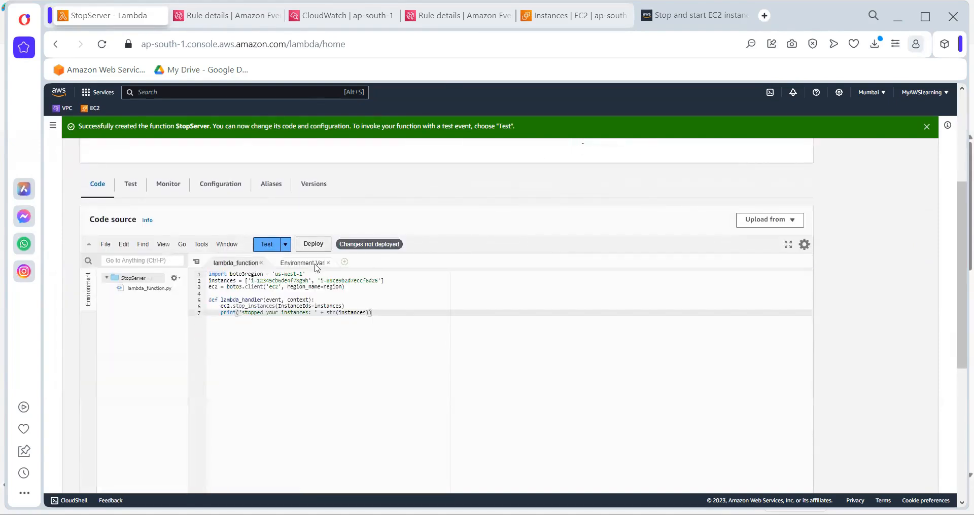
Change the region value in the code's first line to 'ap-south-1' and save the file
left_click(275, 274)
type("ap-sout")
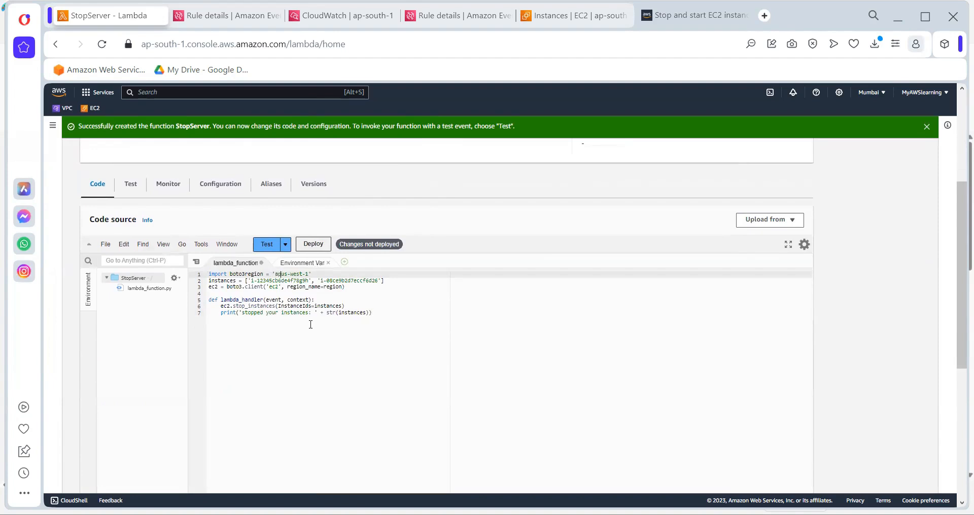
type("h-1")
key("Delete")
key("Delete")
key("Delete")
key("Delete")
key("Delete")
key("Delete")
key("Delete")
key("ctrl+s")
Copy TestingServer's instance ID from the EC2 instances list, replace both placeholder IDs in StopServer's instances list with it, and deploy the code
left_click(573, 16)
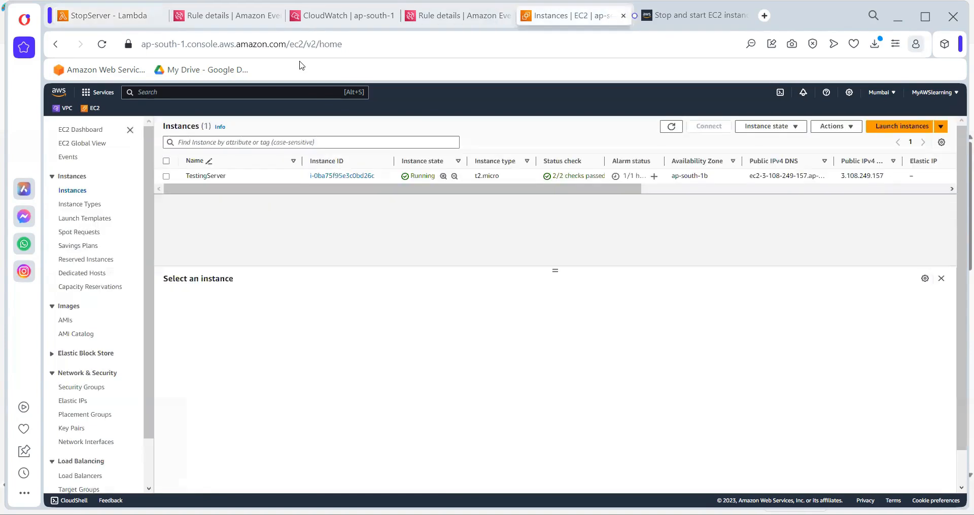
left_click(203, 176)
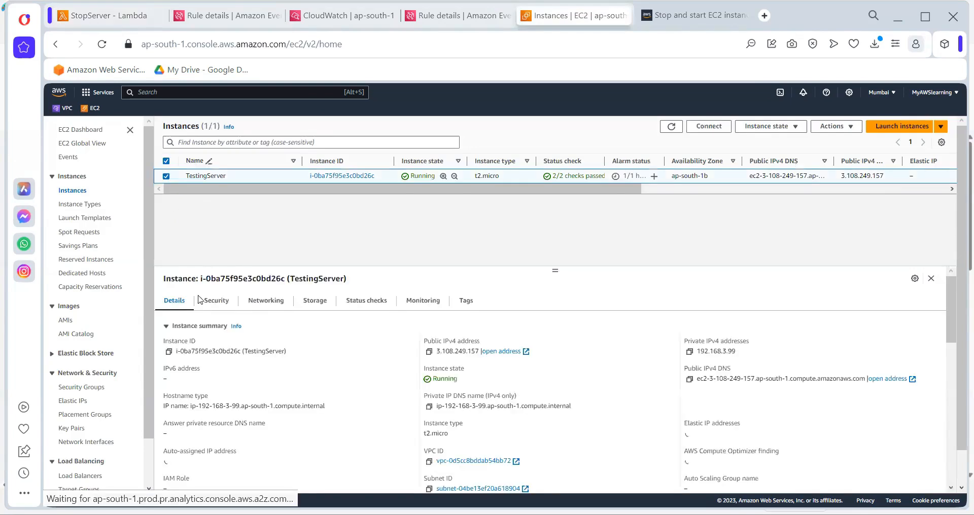
left_click(169, 351)
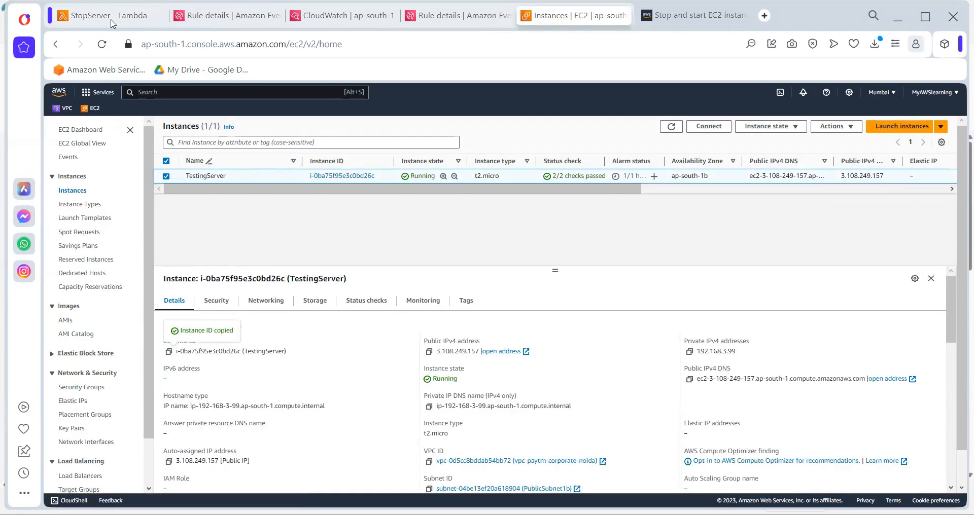
left_click(113, 19)
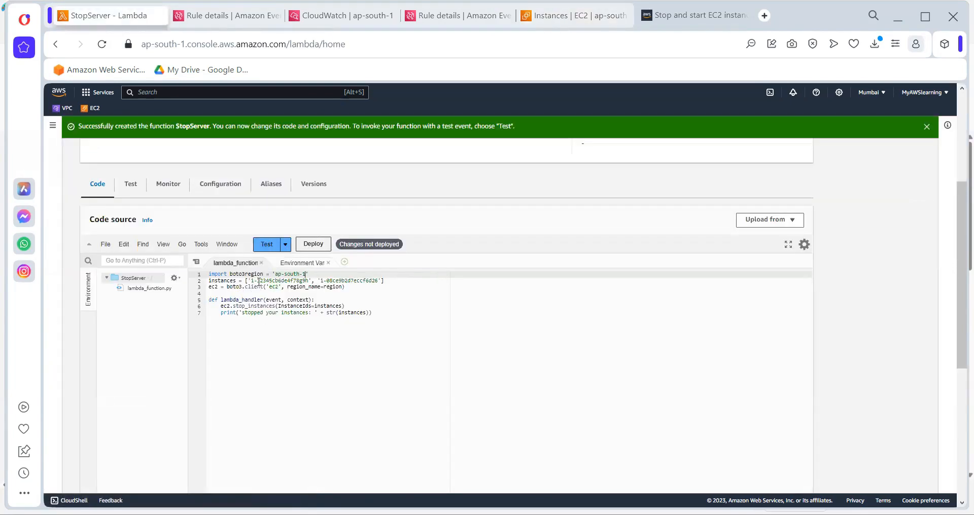
left_click_drag(252, 281, 379, 282)
key("ctrl+v")
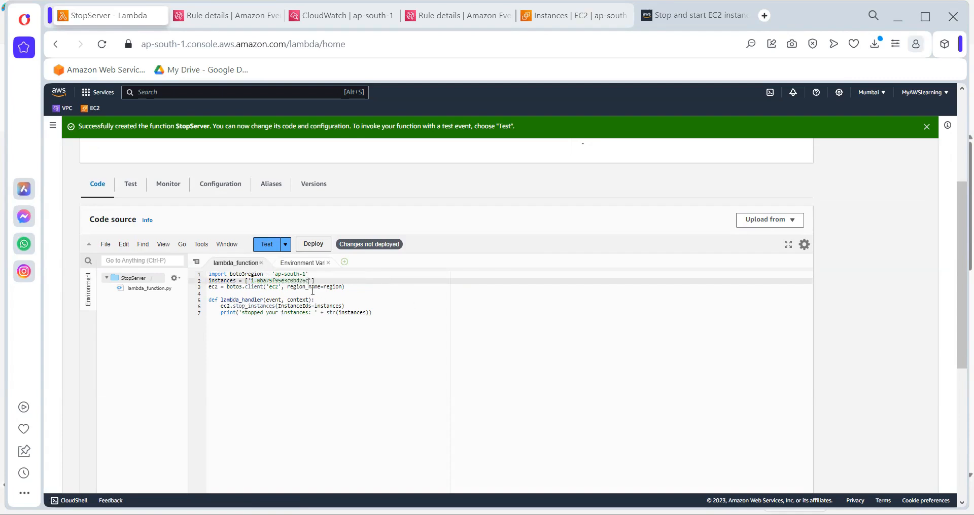
left_click(312, 244)
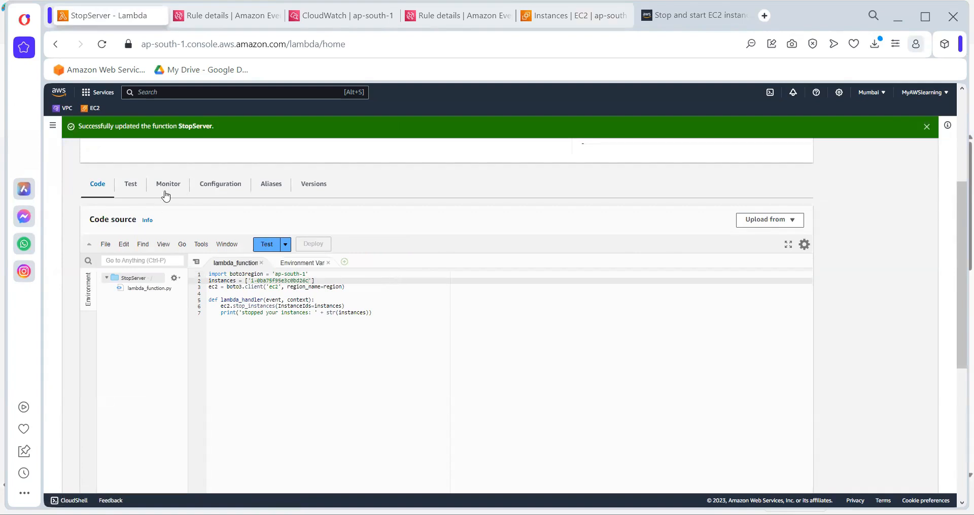
Review the StopServer function's execution role permissions and its deployed code, and return to the permissions settings
left_click(210, 188)
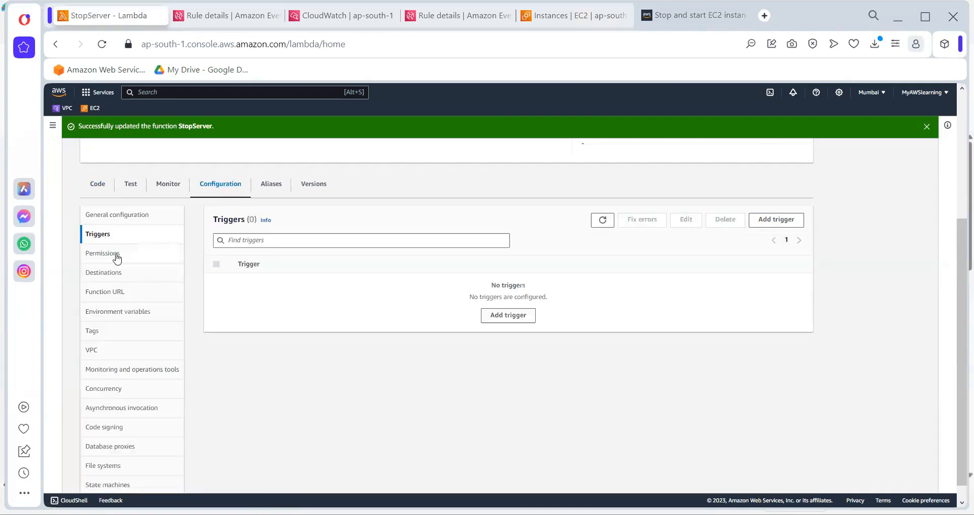
left_click(116, 257)
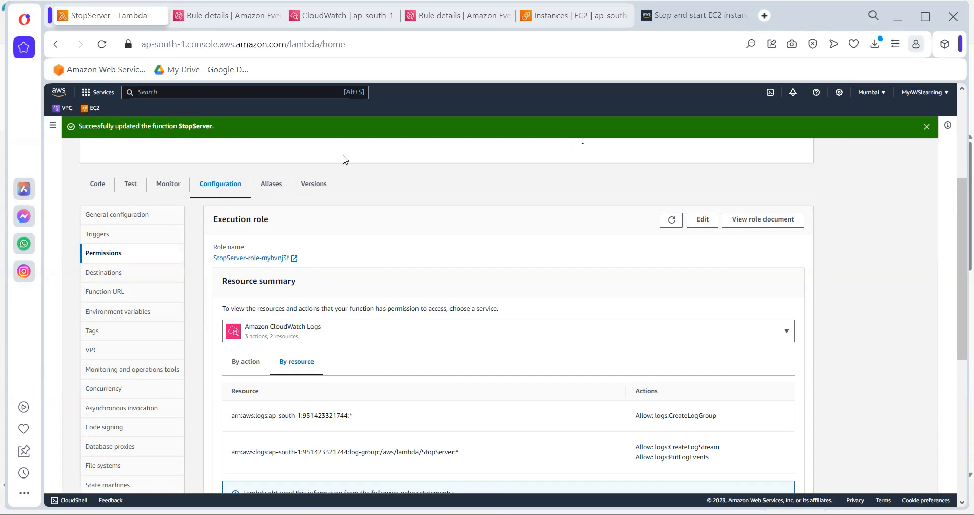
left_click(108, 187)
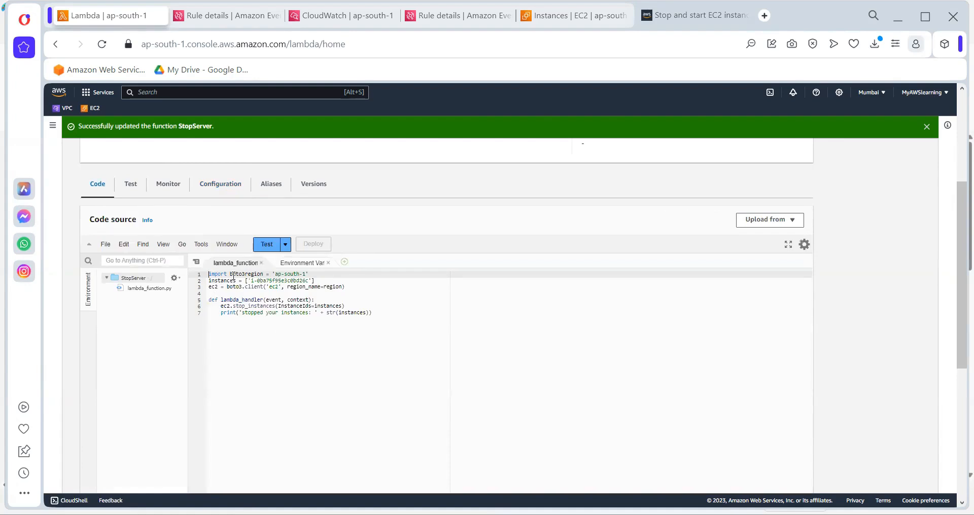
left_click_drag(230, 274, 265, 275)
key("ctrl+a")
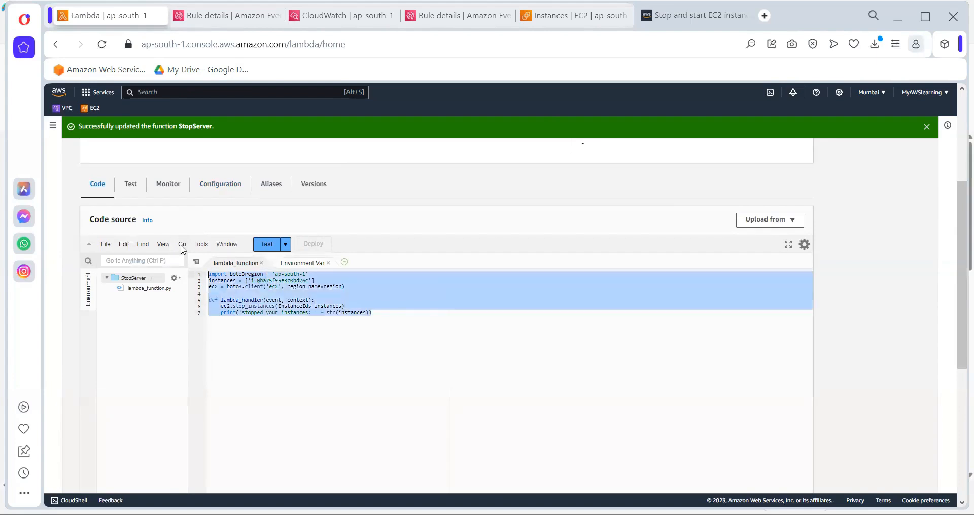
left_click(415, 319)
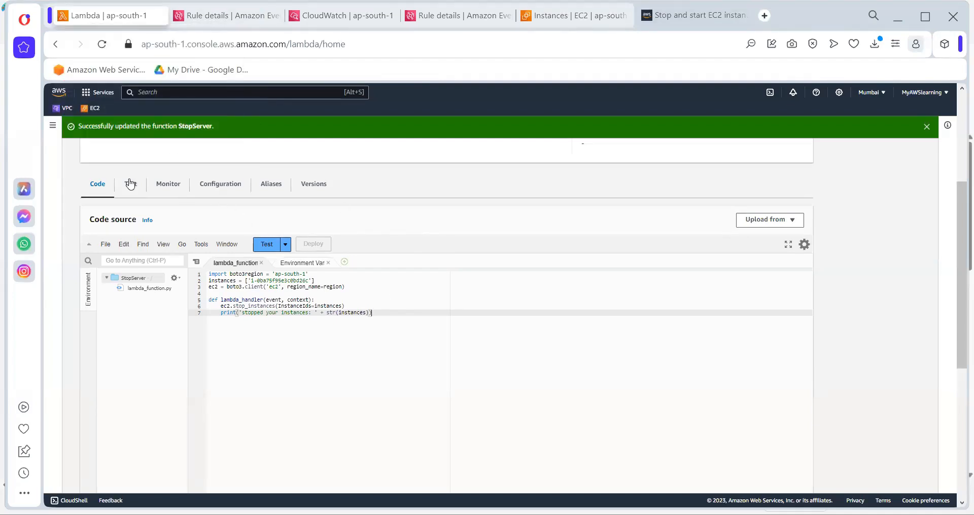
left_click(227, 192)
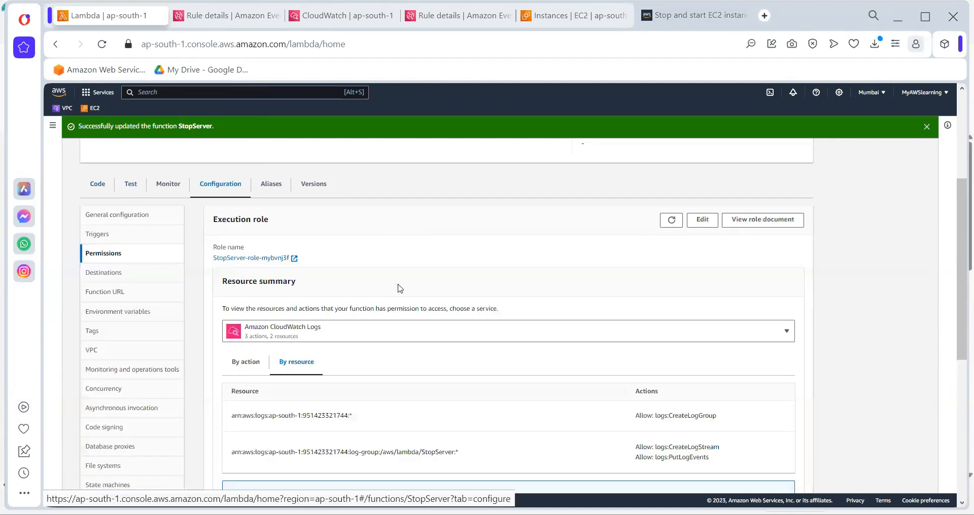
left_click(705, 225)
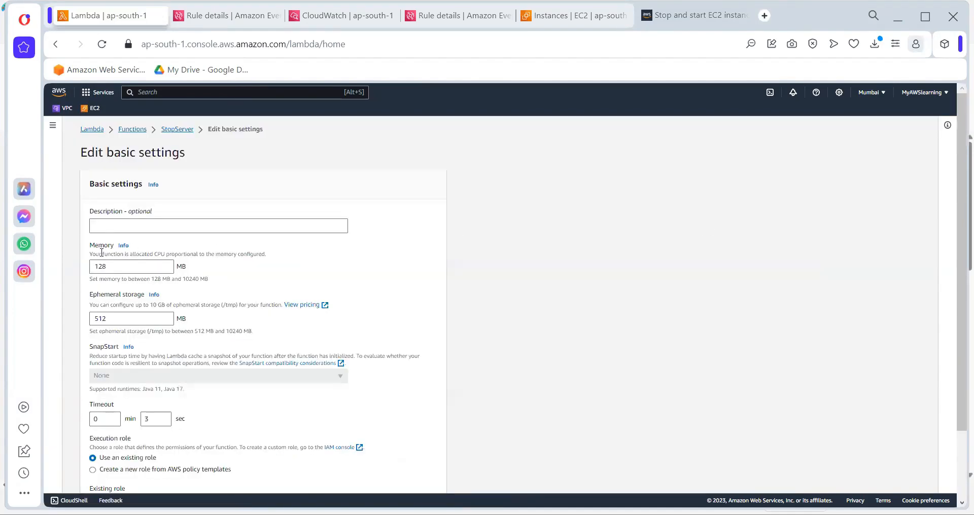
scroll(196, 323, "down", 2)
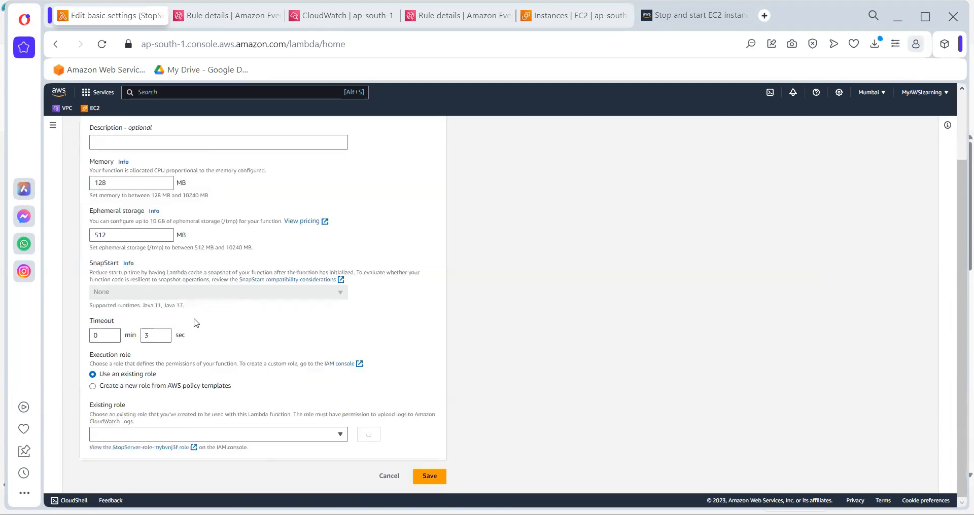
left_click(204, 435)
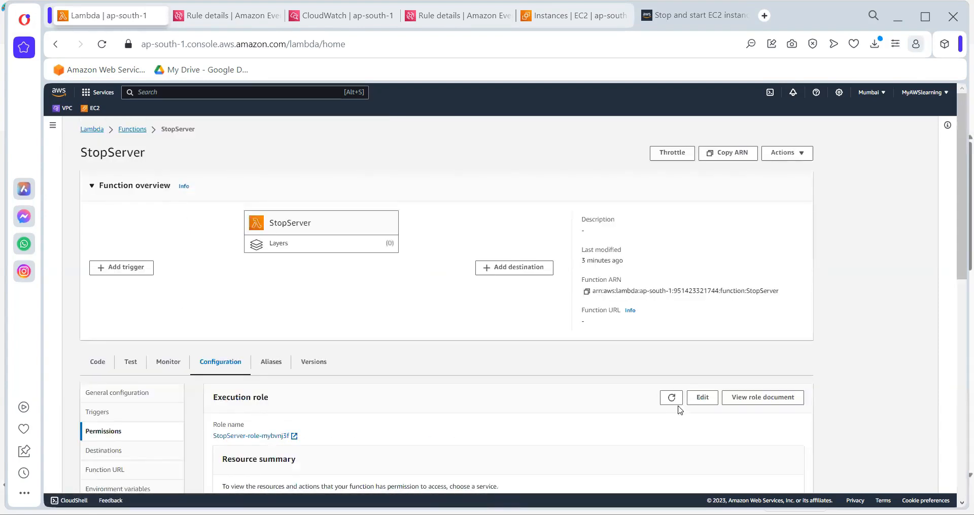
Change StopServer's execution role to the existing service-role/ServerStop-role-dnhhl747 and save the basic settings
left_click(703, 398)
scroll(169, 396, "down", 3)
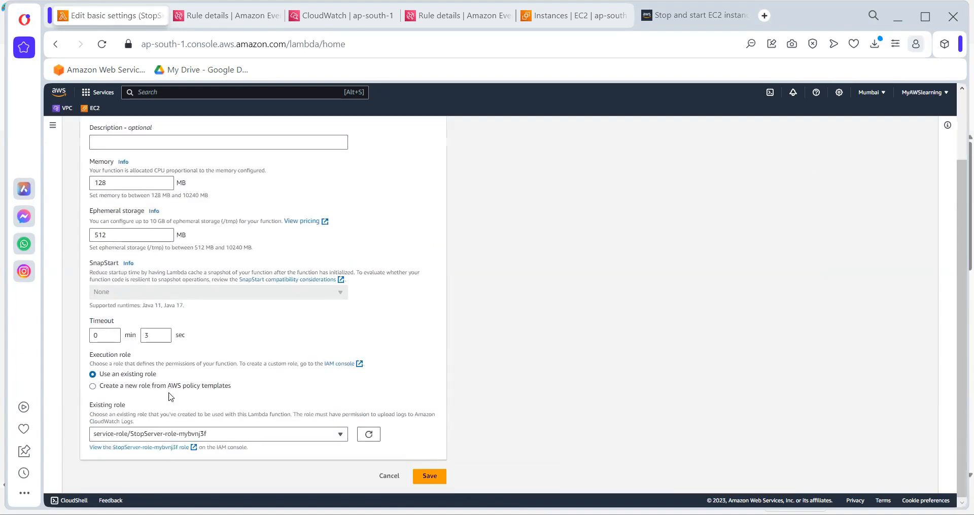
left_click(202, 436)
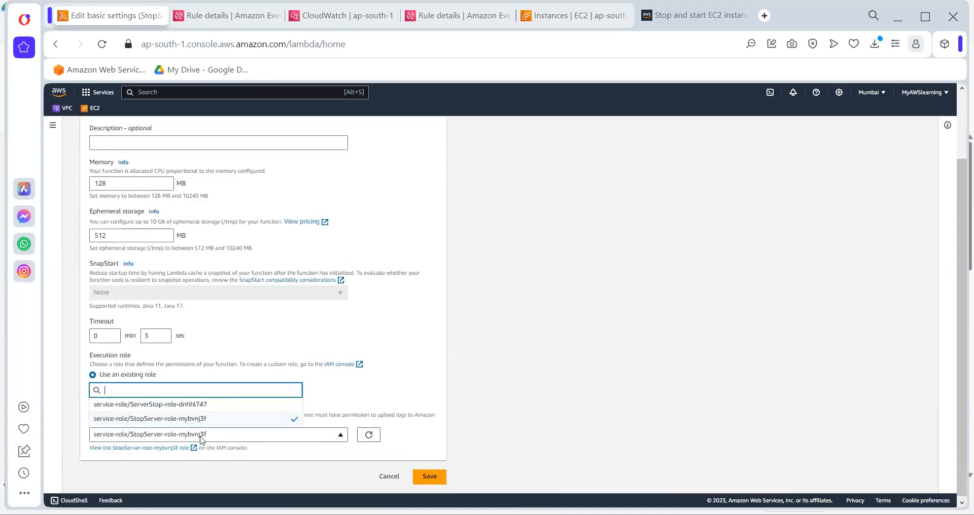
left_click(225, 407)
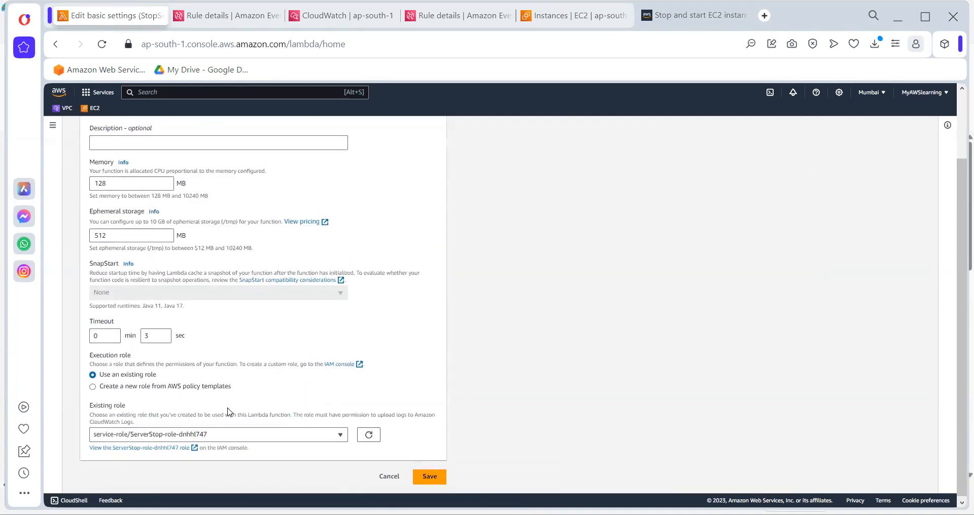
left_click(426, 478)
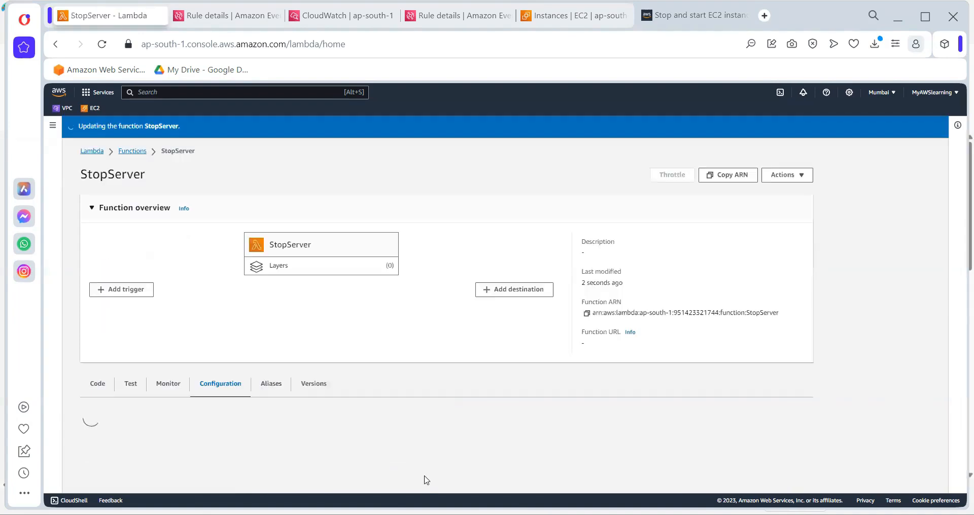
Add an EventBridge (CloudWatch Events) trigger to the StopServer function using the existing rule Stop10AM
scroll(289, 410, "down", 3)
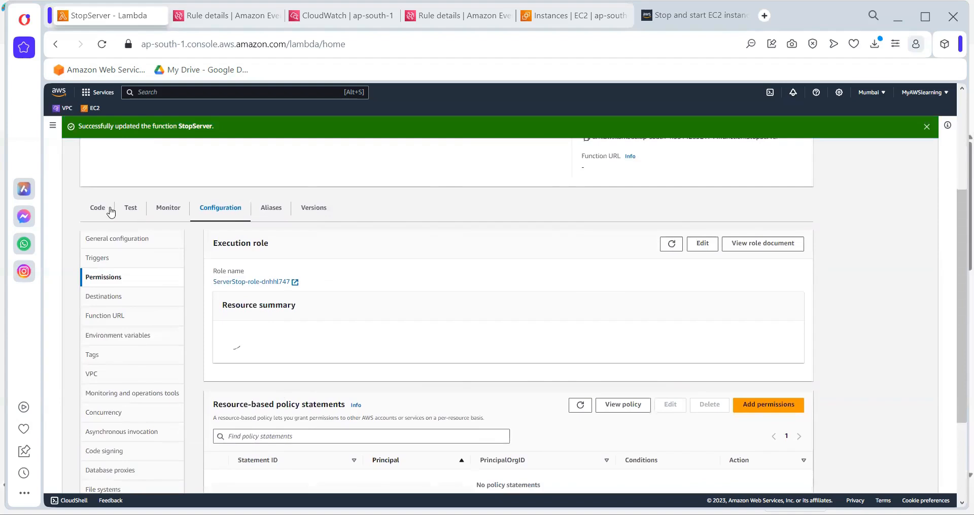
scroll(158, 263, "up", 3)
scroll(154, 273, "down", 1)
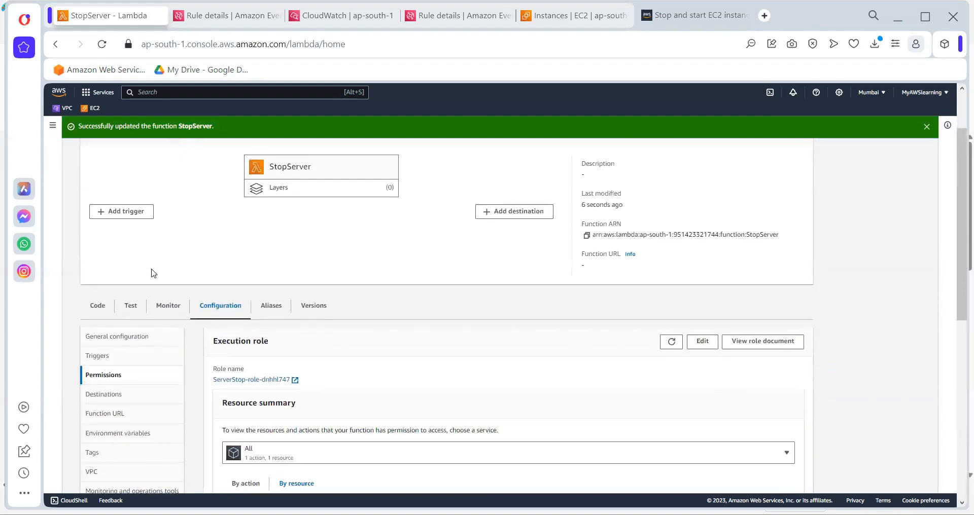
left_click(127, 215)
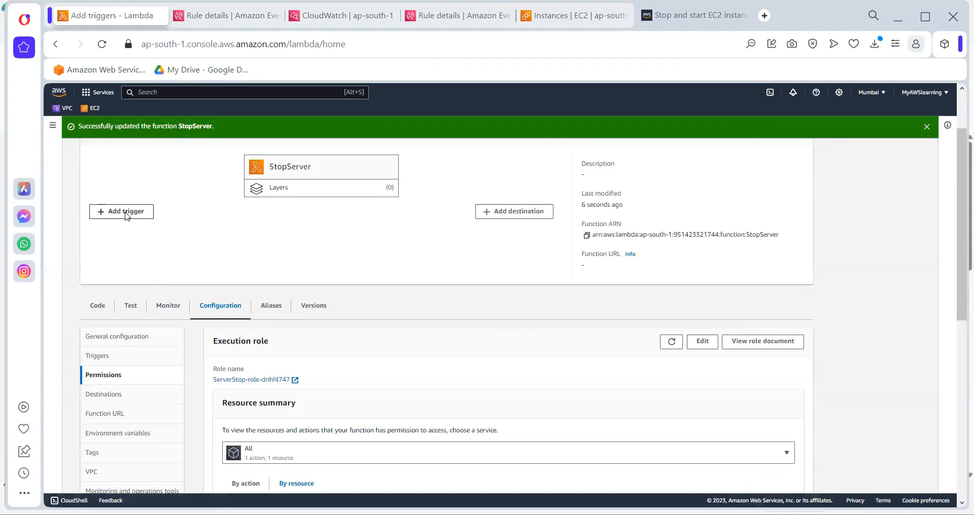
left_click(159, 218)
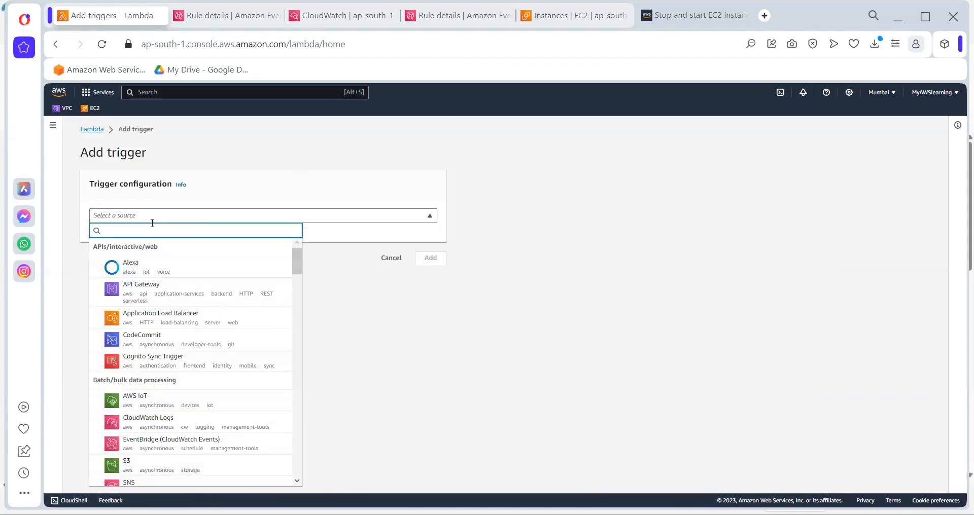
type("even")
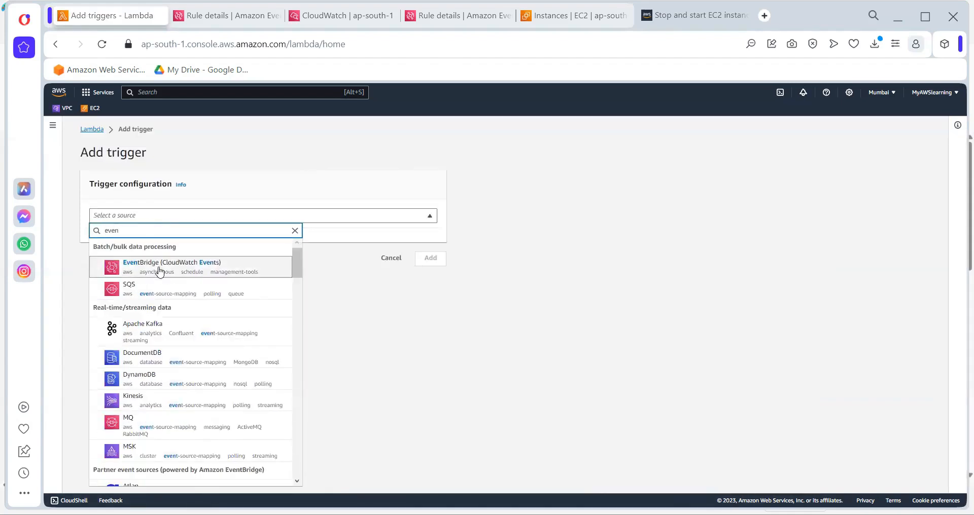
left_click(158, 271)
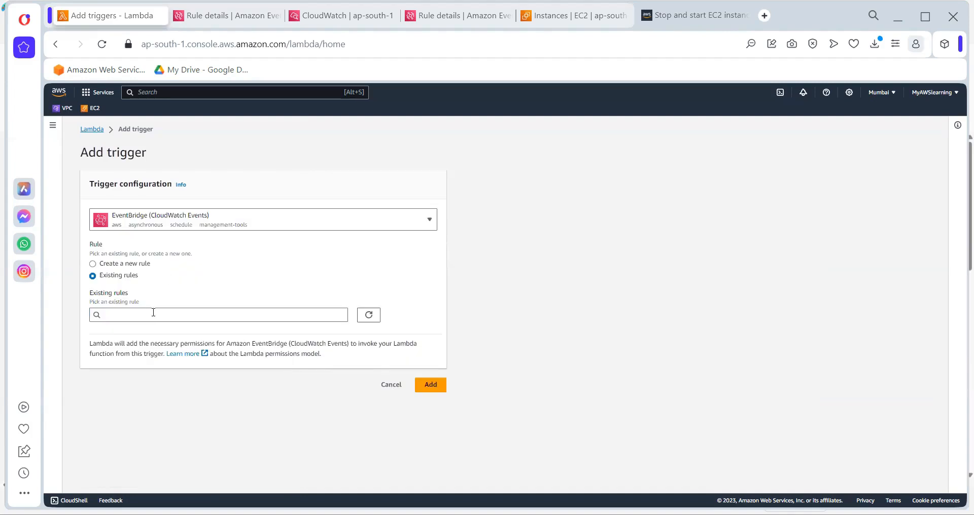
left_click(152, 313)
left_click(127, 344)
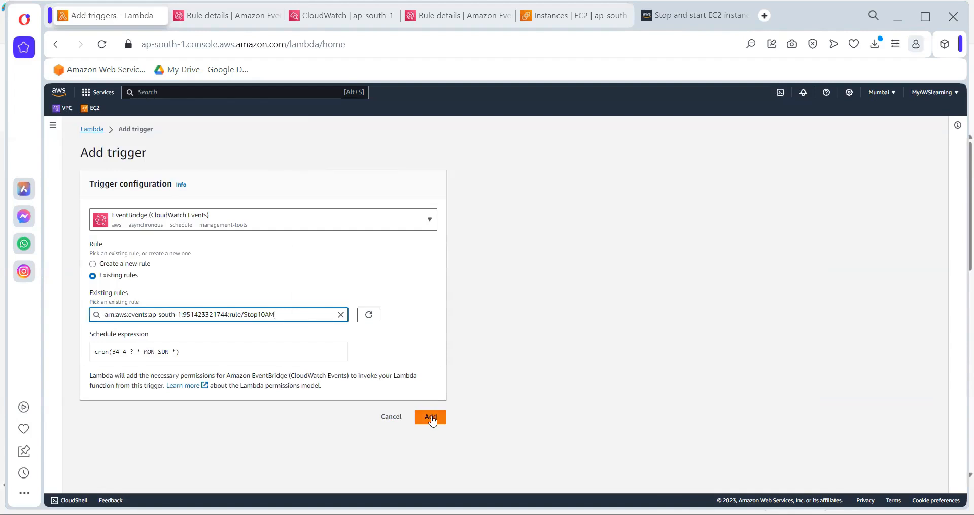
left_click(432, 421)
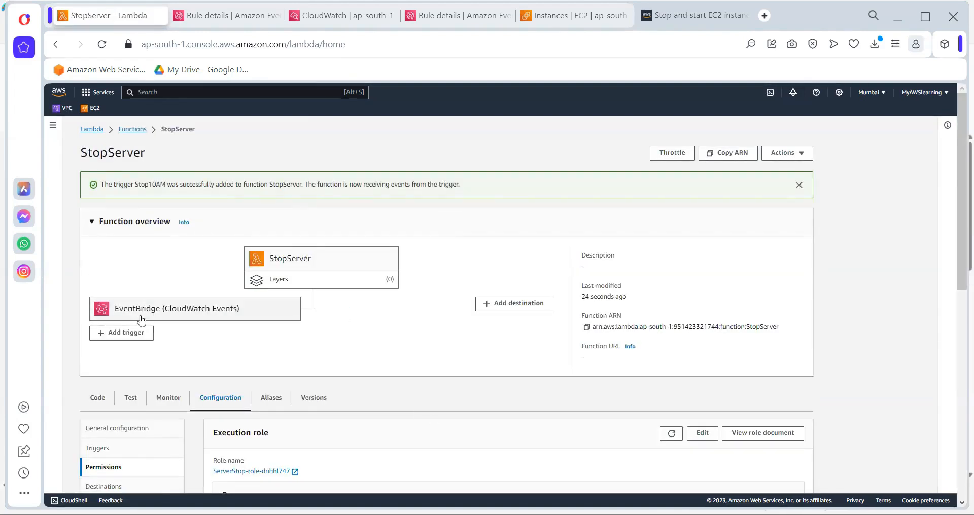
Open the Stop10AM rule from StopServer's trigger list and close the duplicate rule details page
left_click(150, 315)
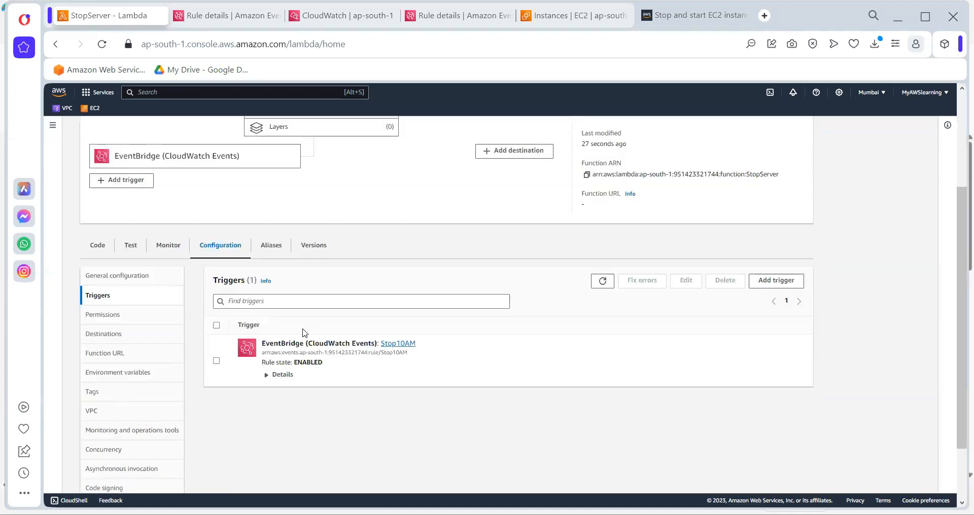
left_click(399, 351)
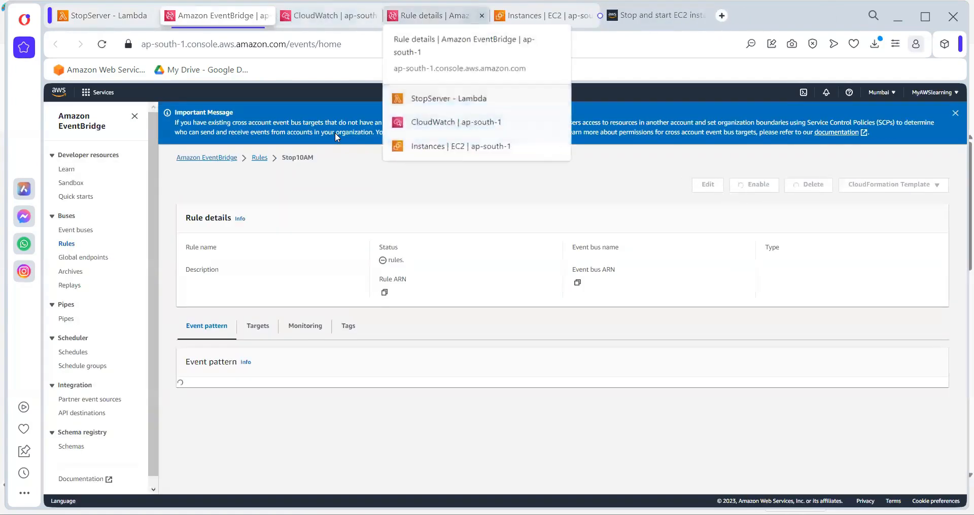
left_click(482, 16)
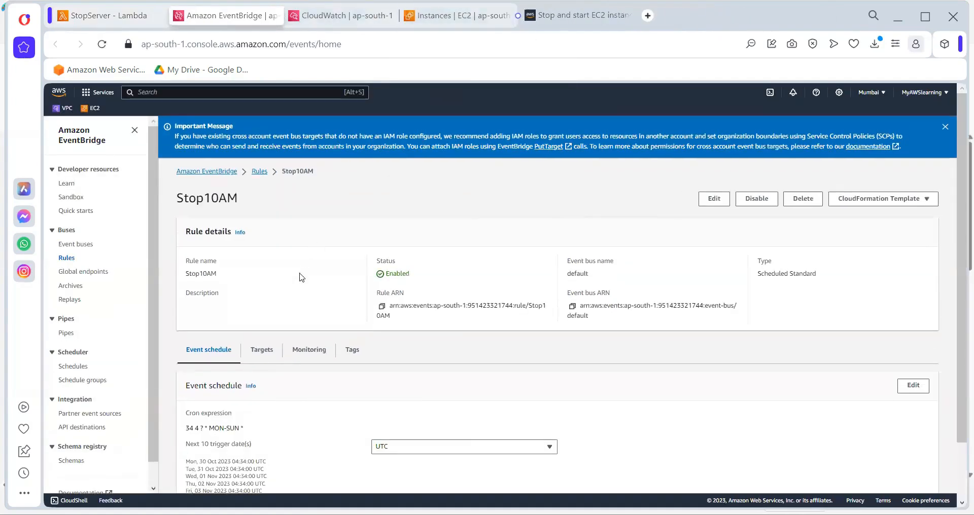
Edit the Stop10AM event schedule, showing trigger dates in the local time zone and setting the cron minutes to 44
left_click(913, 385)
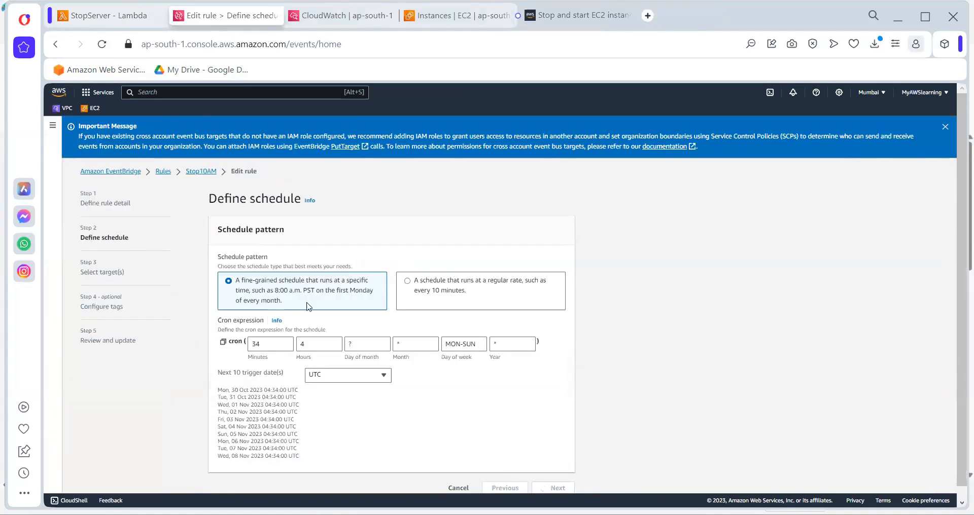
left_click(326, 377)
left_click(327, 403)
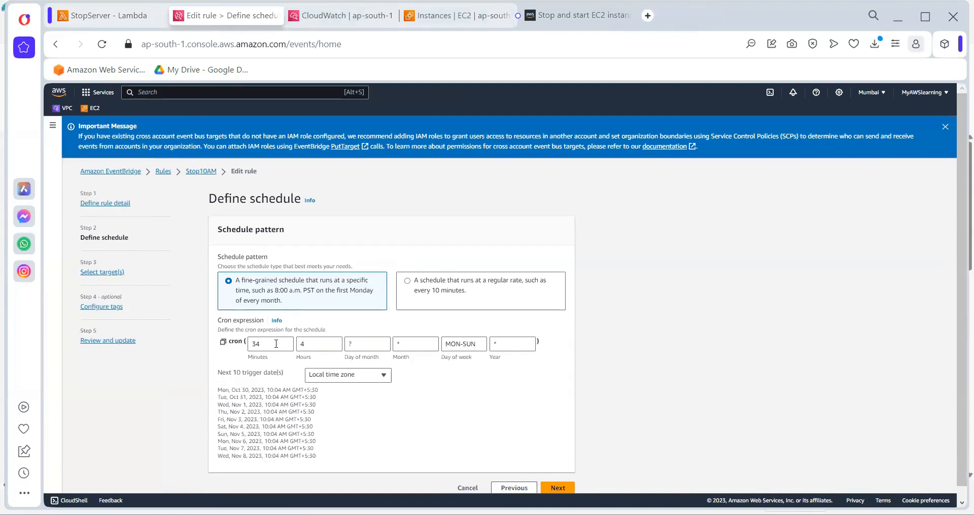
left_click(274, 343)
left_click_drag(274, 343, 213, 345)
type("43")
key("BackSpace")
type("4")
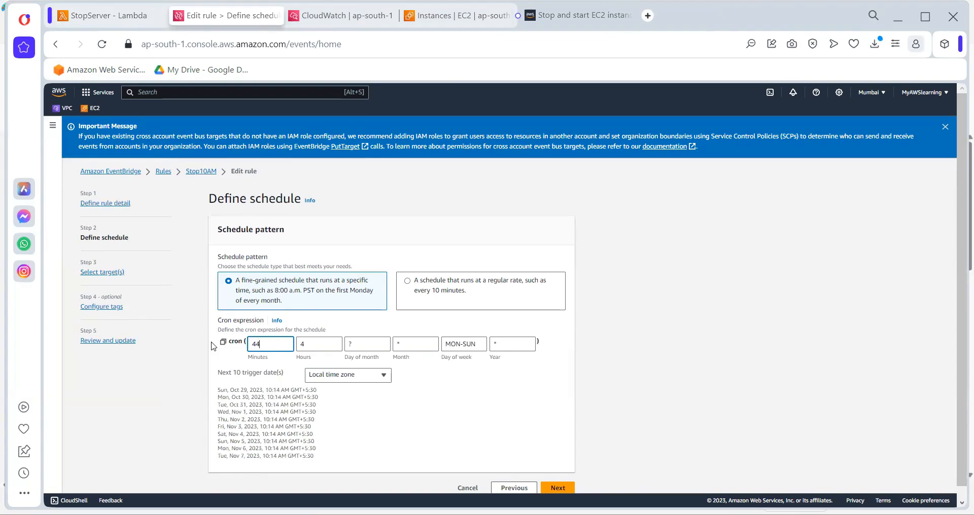
Keep the rule's existing targets and tags, update the Stop10AM rule, and dismiss the notification banners
left_click(557, 488)
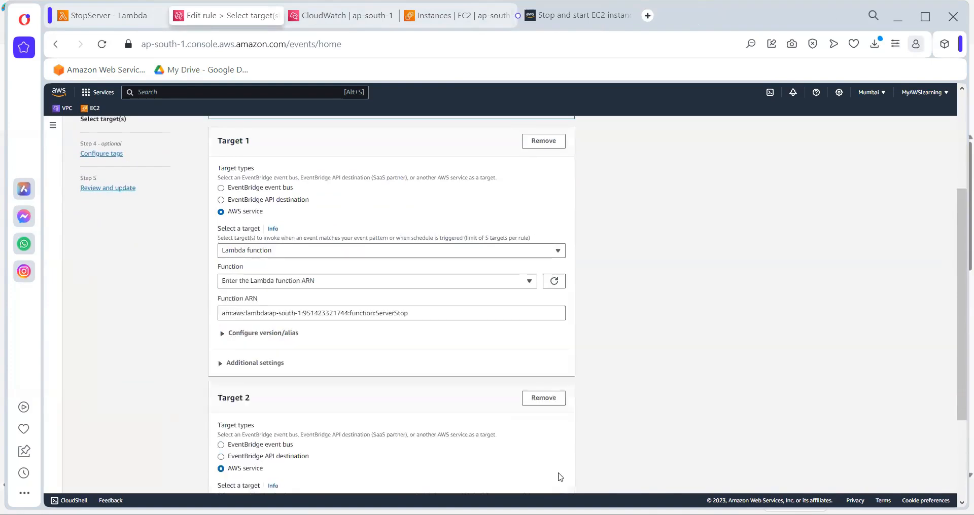
scroll(560, 477, "down", 3)
left_click(558, 474)
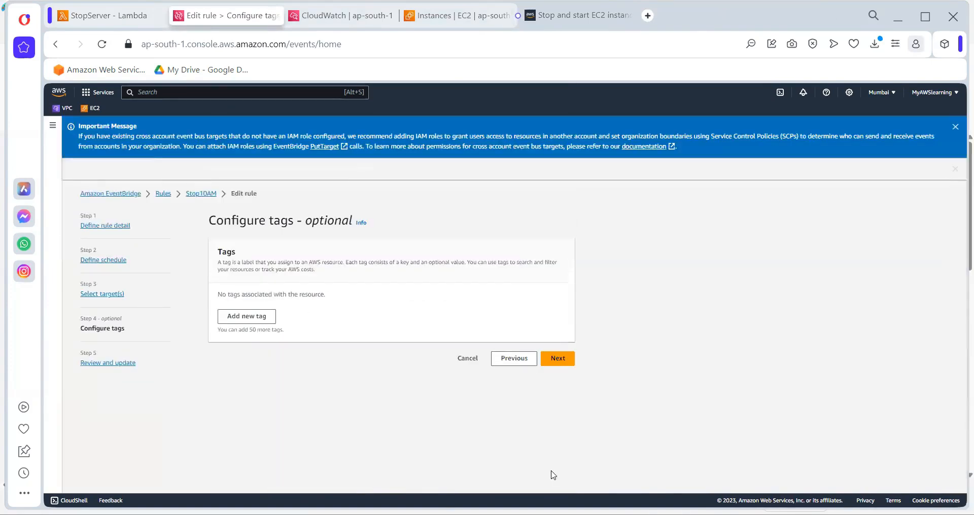
left_click(557, 358)
scroll(565, 445, "down", 10)
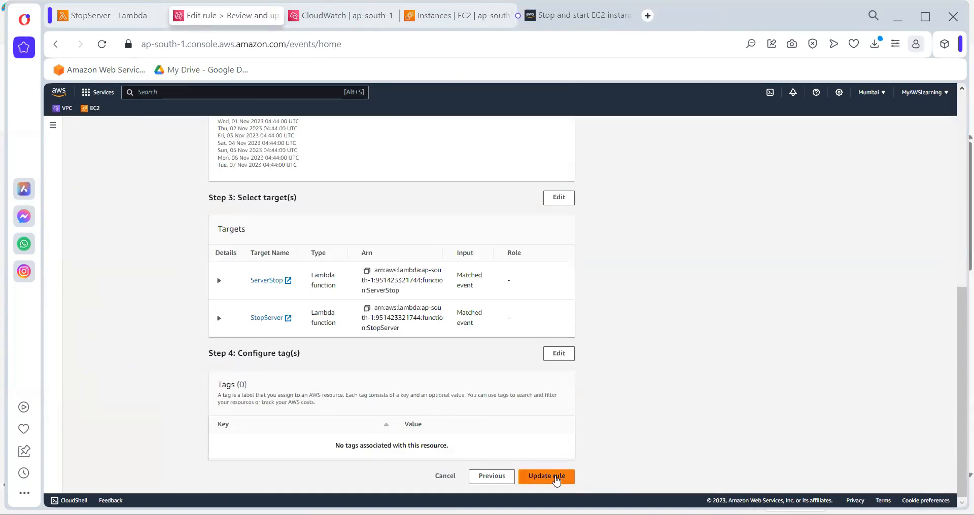
left_click(558, 477)
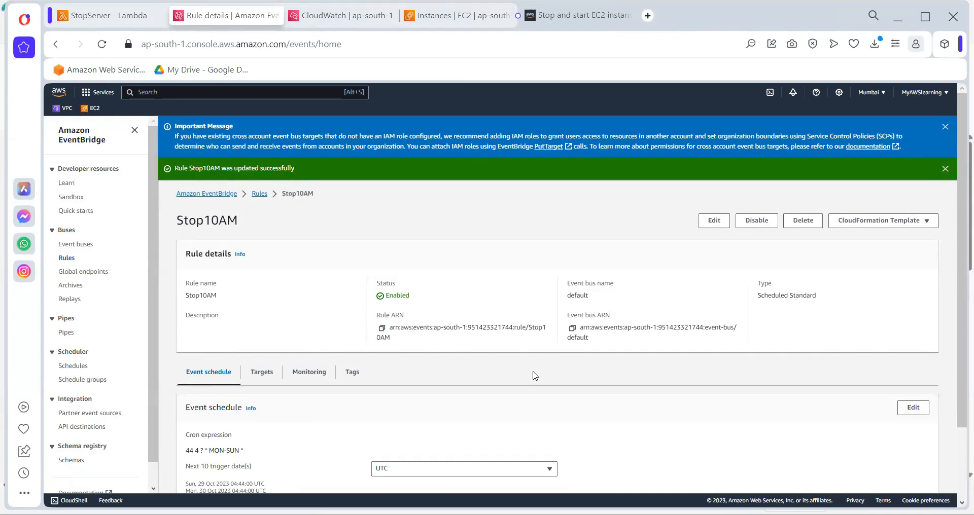
left_click(944, 169)
left_click(944, 127)
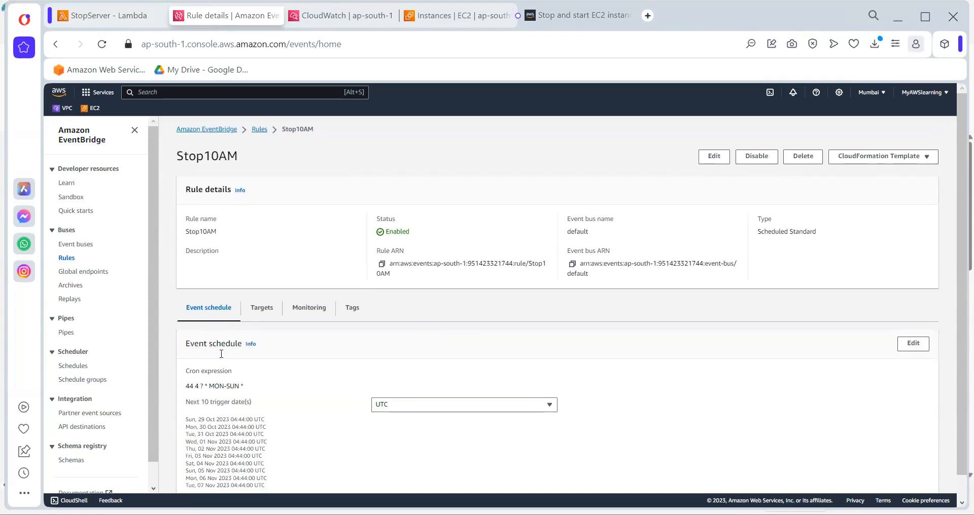
View the Stop10AM rule's monitoring, and check the reloaded /aws/lambda/ServerStop log group in CloudWatch for new log streams
left_click(300, 313)
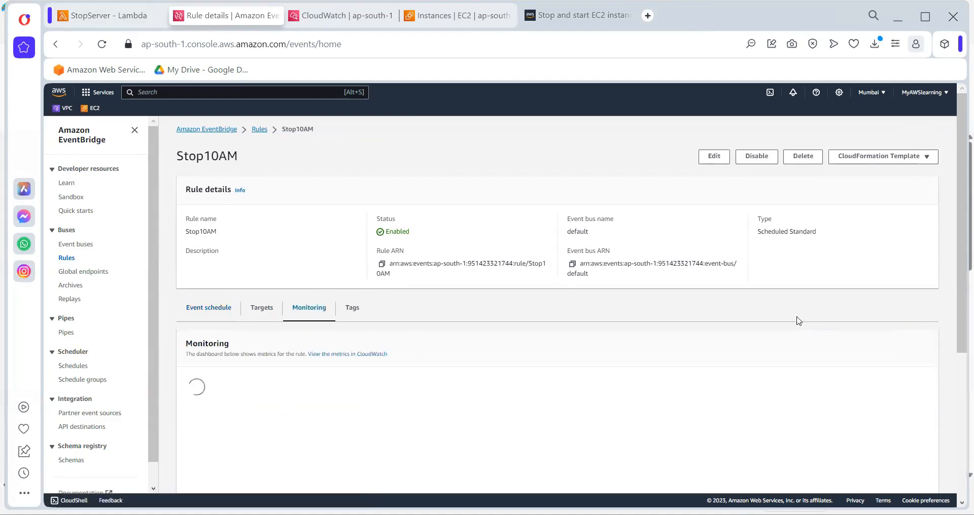
left_click(341, 16)
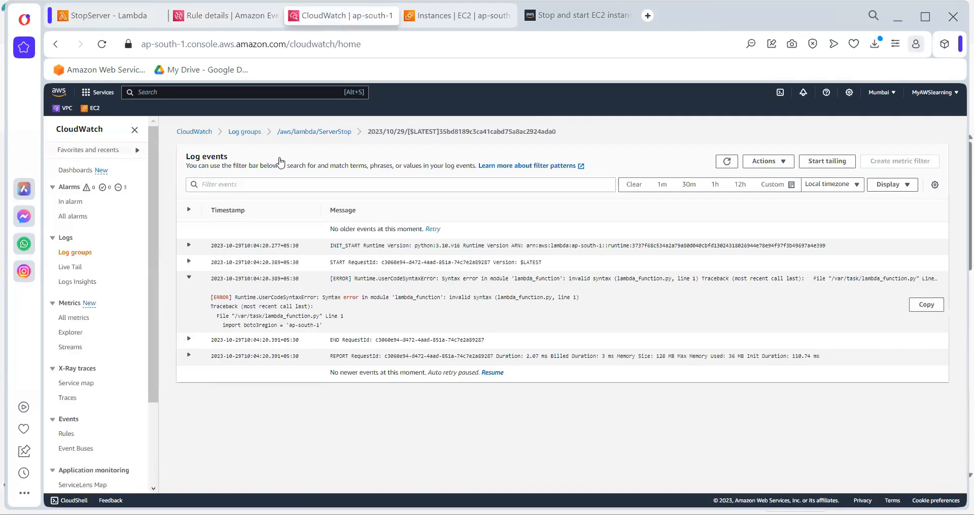
left_click(330, 133)
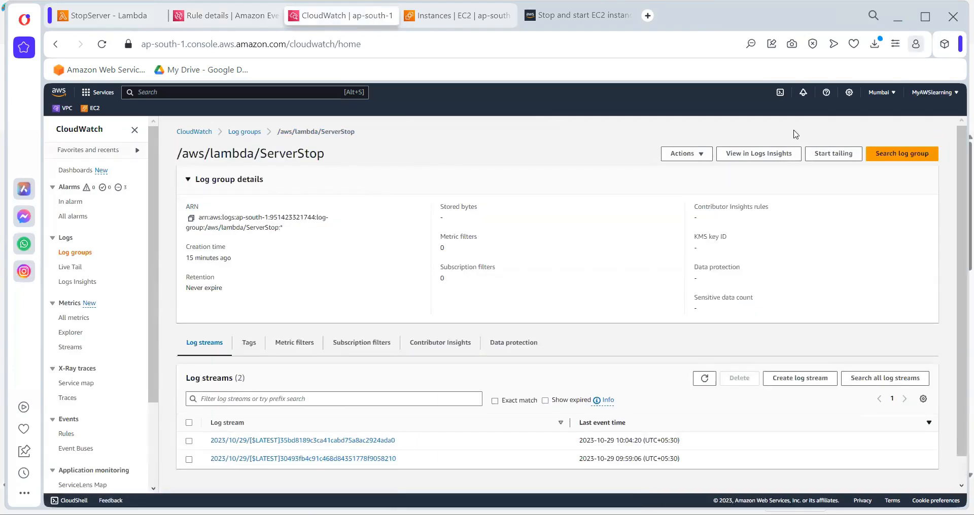
left_click(103, 46)
left_click(103, 47)
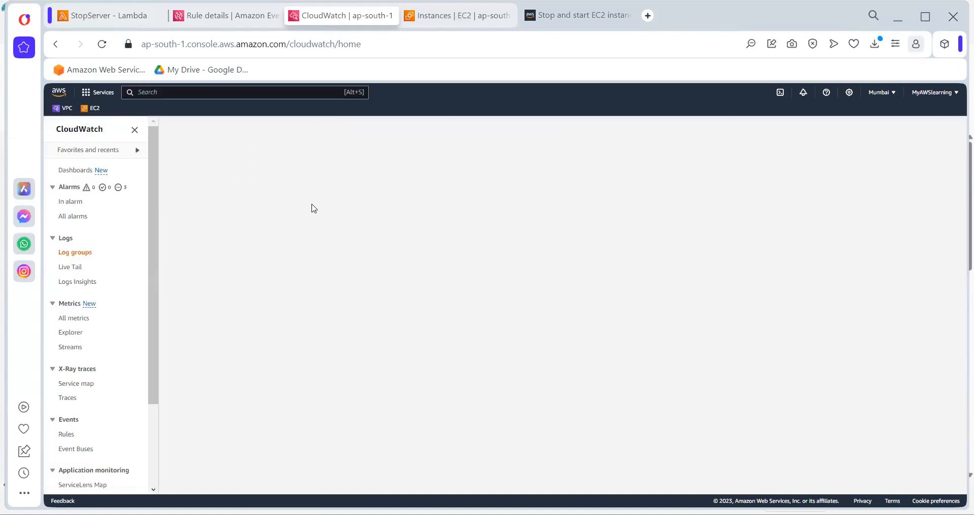
Refresh the EC2 instances list and check TestingServer's instance state
key("ctrl+Tab")
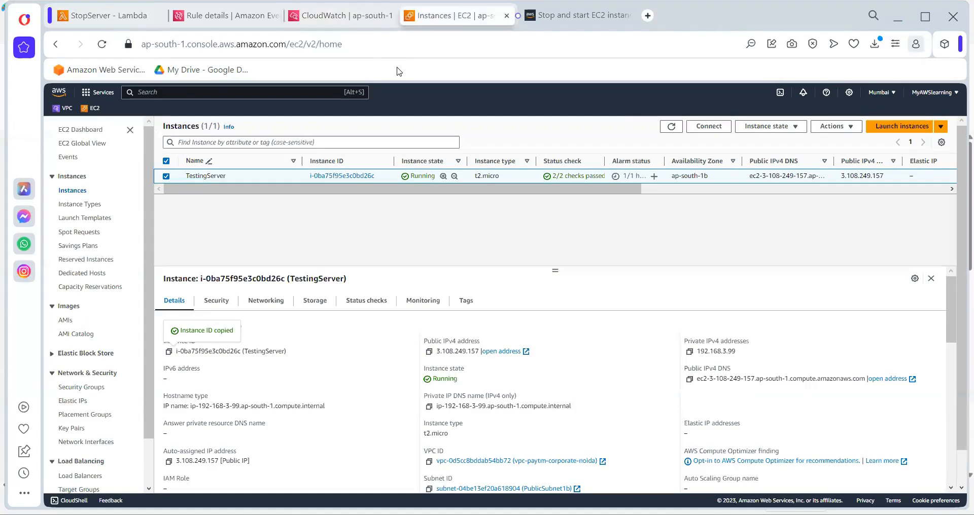
left_click(672, 128)
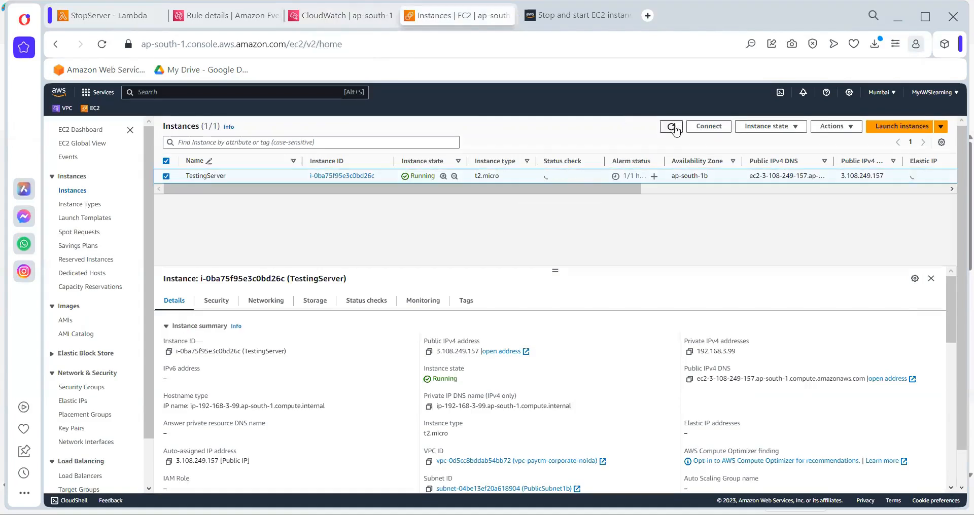
left_click(674, 128)
left_click(102, 44)
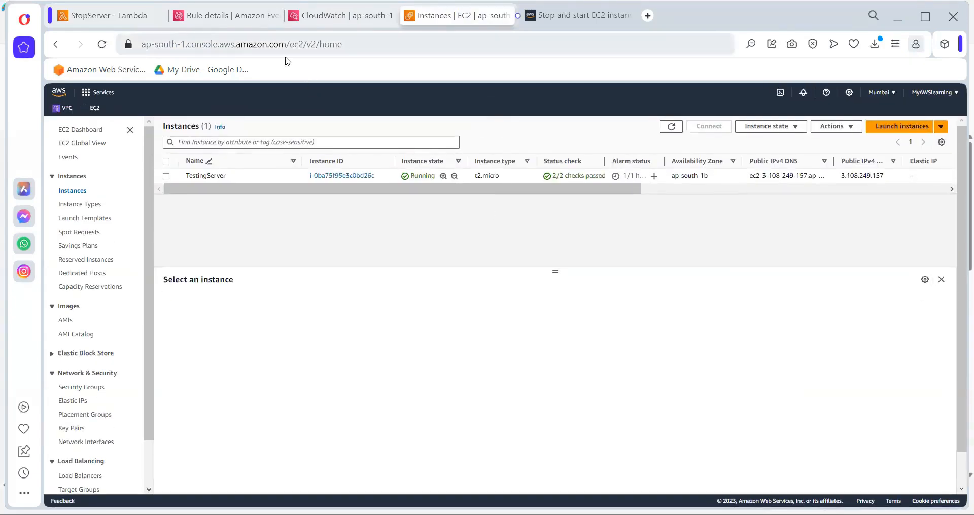
Examine the log events in ServerStop's most recent CloudWatch log stream, and reload the log group's stream list
left_click(338, 15)
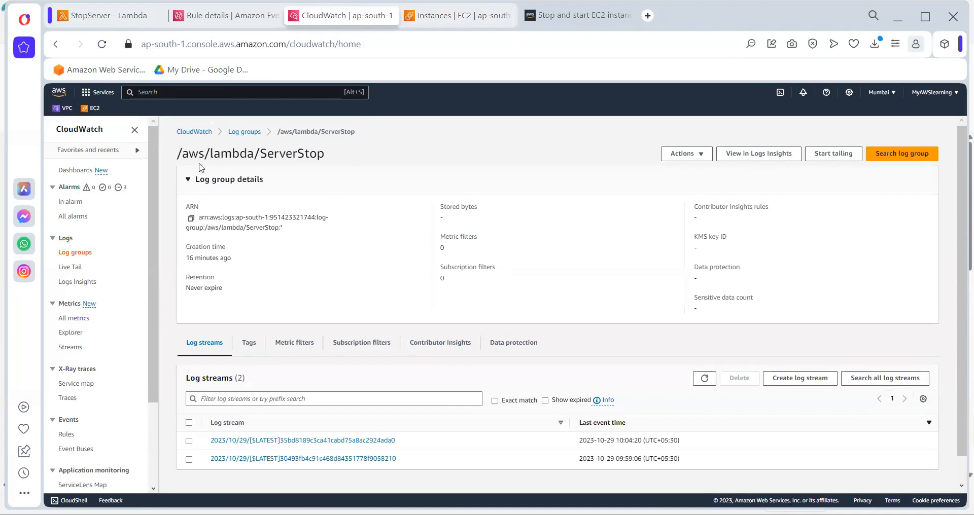
left_click(102, 45)
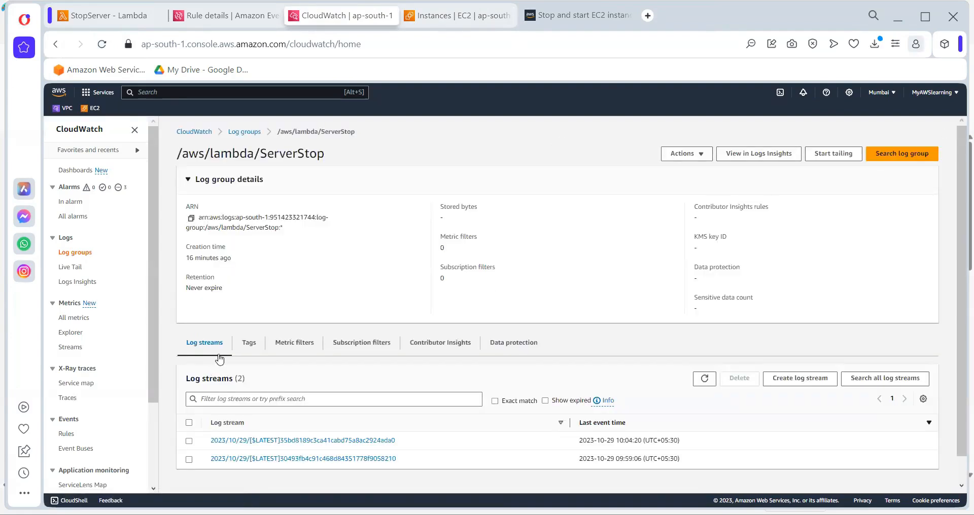
left_click(257, 441)
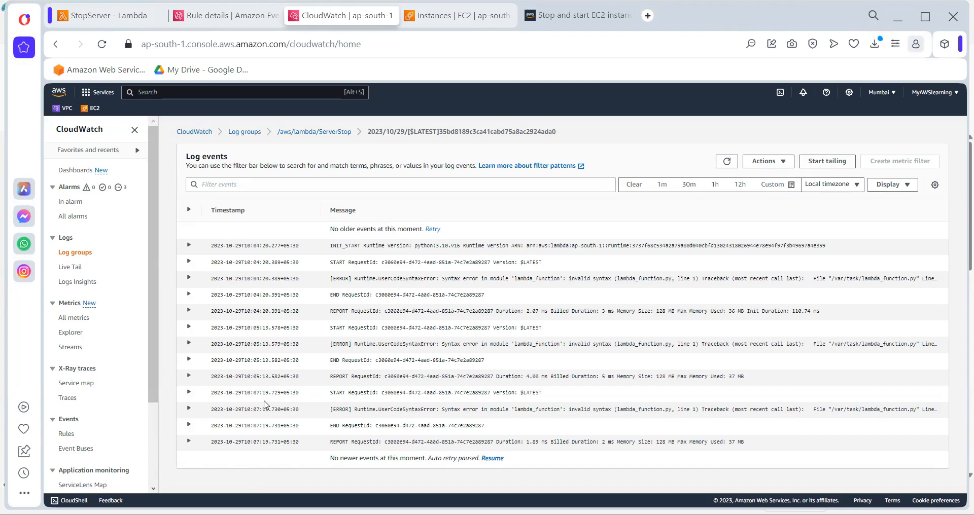
left_click(298, 138)
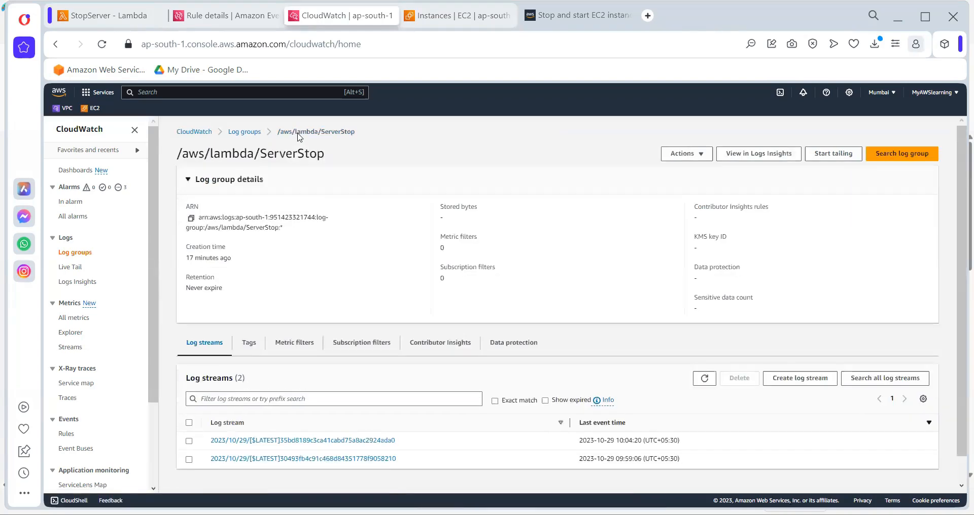
left_click(103, 46)
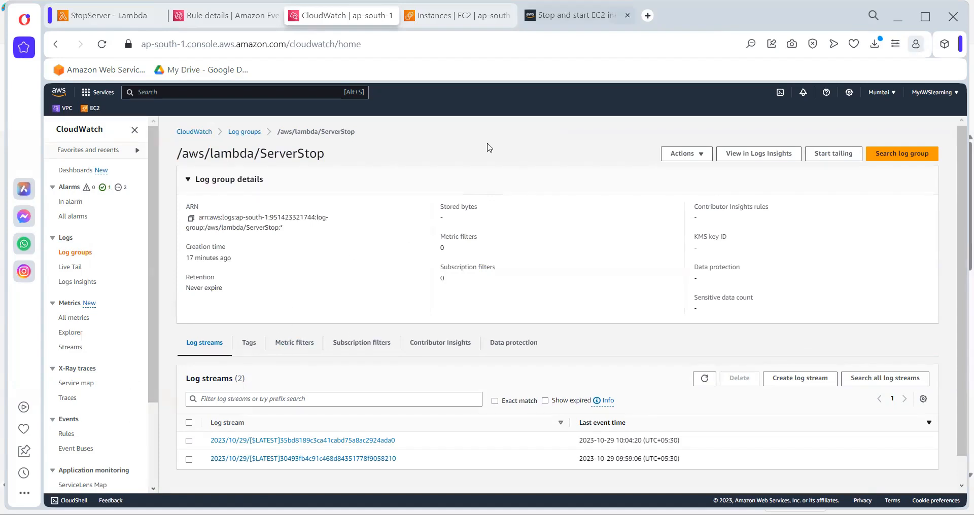
Recheck TestingServer's state in the reloaded EC2 instances list and return to the ServerStop log group in CloudWatch
key("ctrl+Tab")
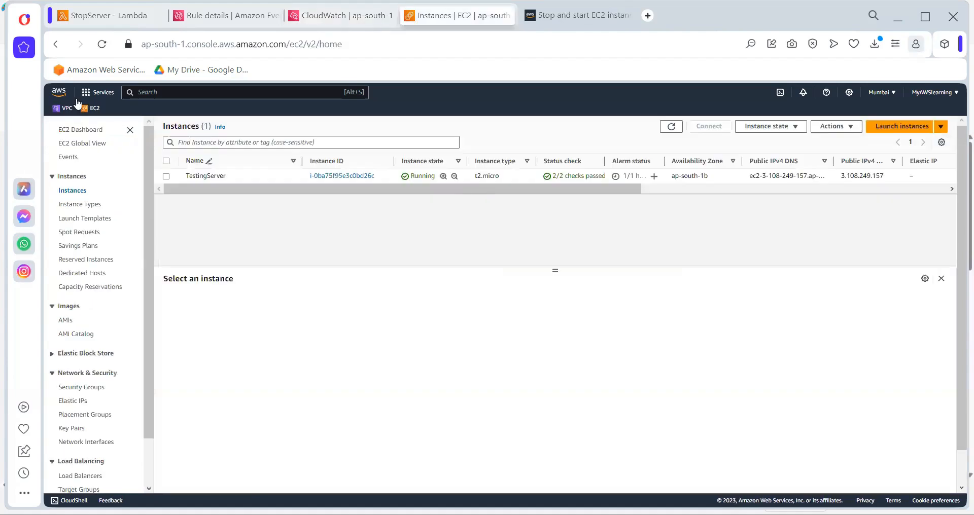
left_click(102, 45)
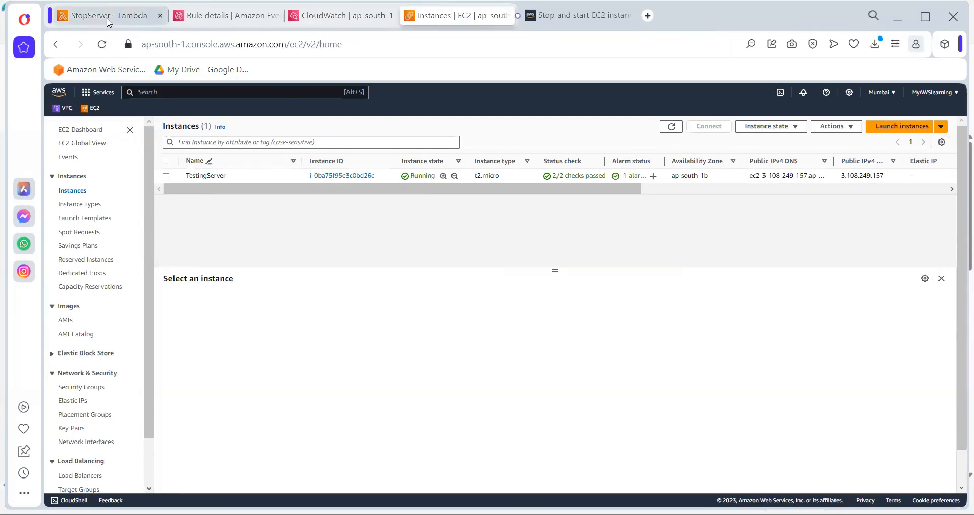
left_click(335, 15)
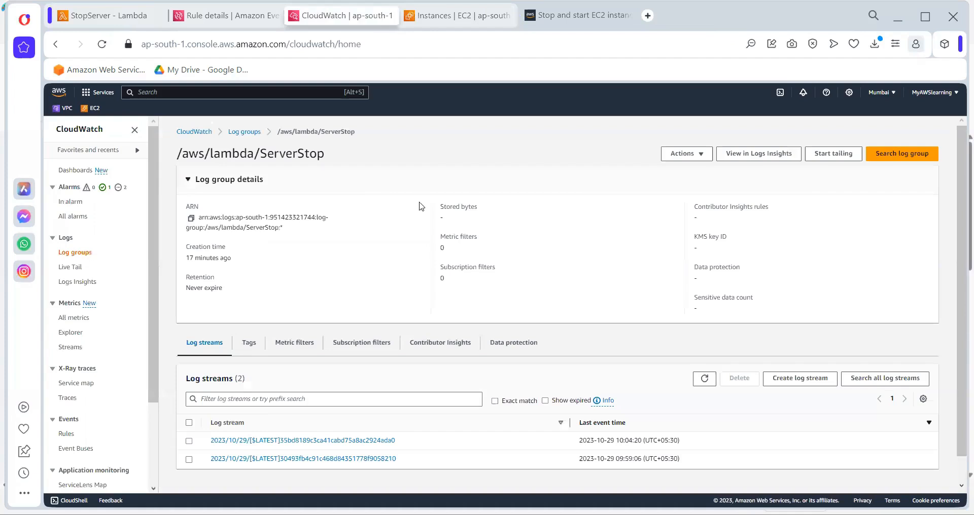
Check the ServerStop log group's creation time and the list of log groups, and close the CloudWatch and EC2 instances pages
triple_click(198, 257)
left_click(248, 133)
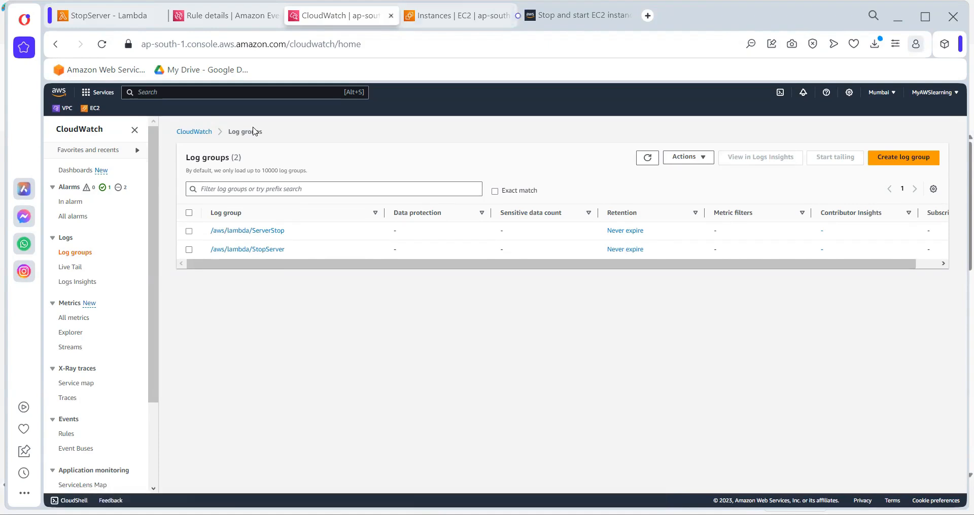
key("ctrl+Tab")
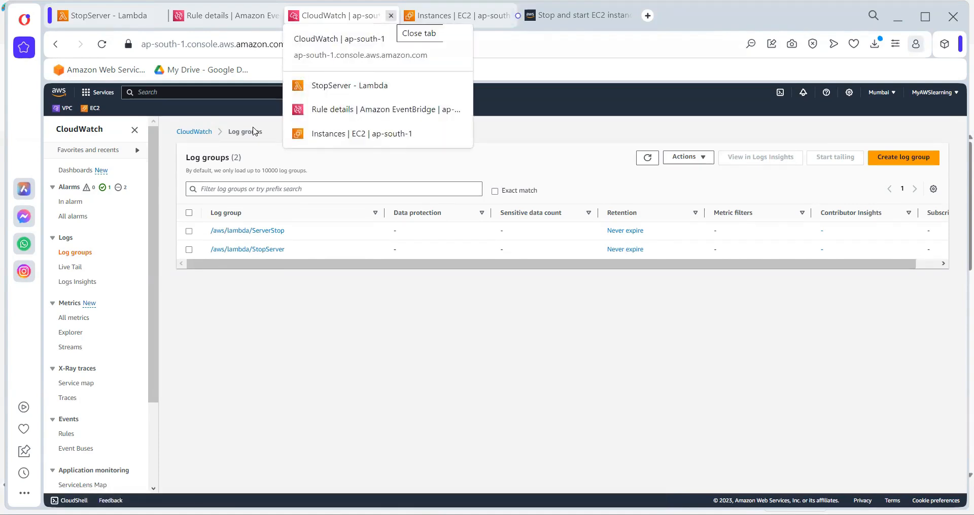
key("ctrl+w")
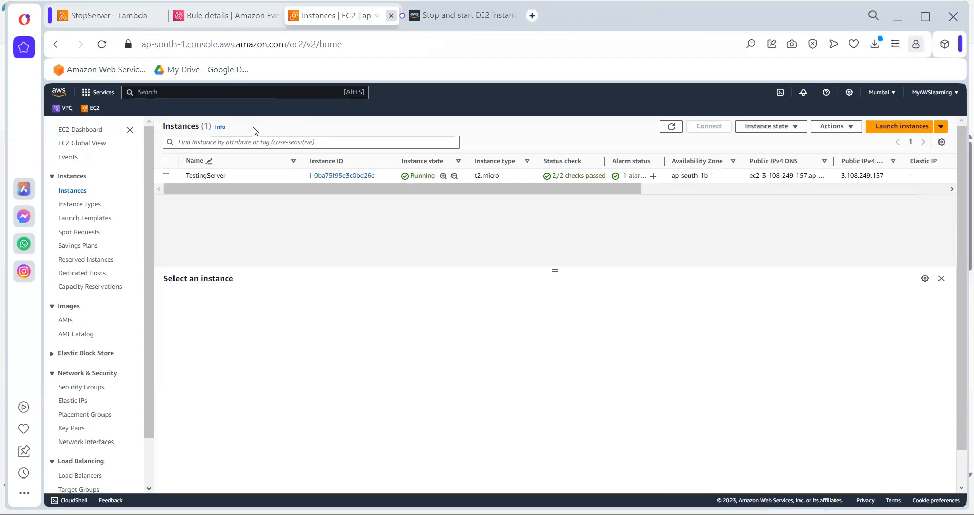
key("ctrl+w")
Open the StopServer function's CloudWatch logs from its monitoring view and show the events of its log stream
left_click(128, 20)
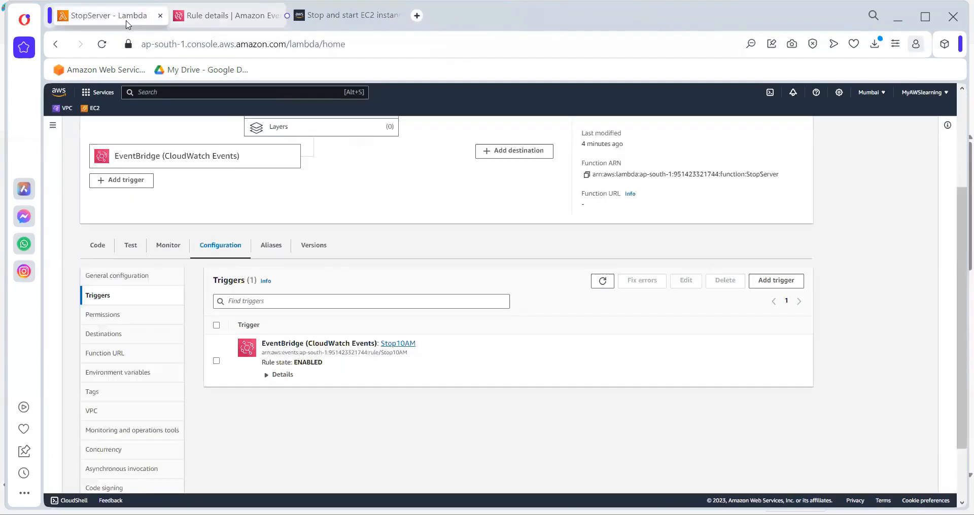
left_click(181, 255)
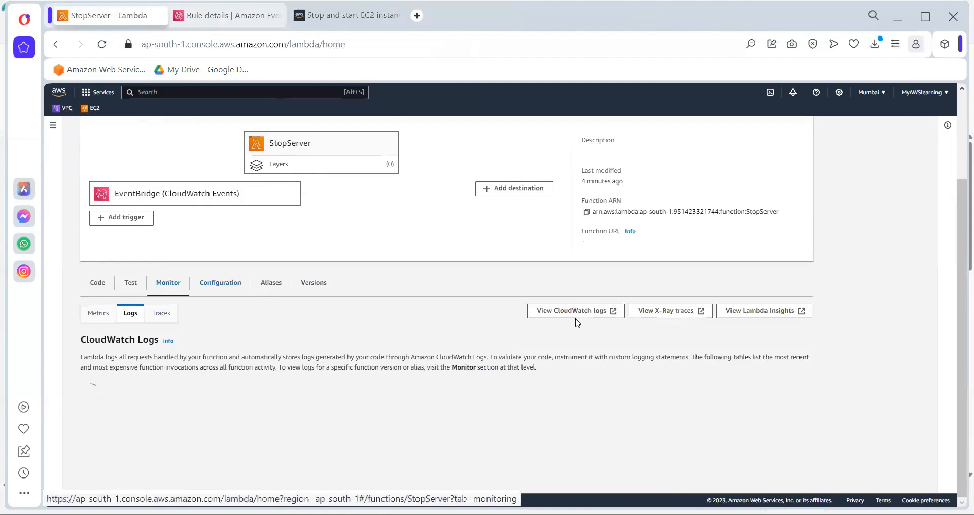
left_click(572, 314)
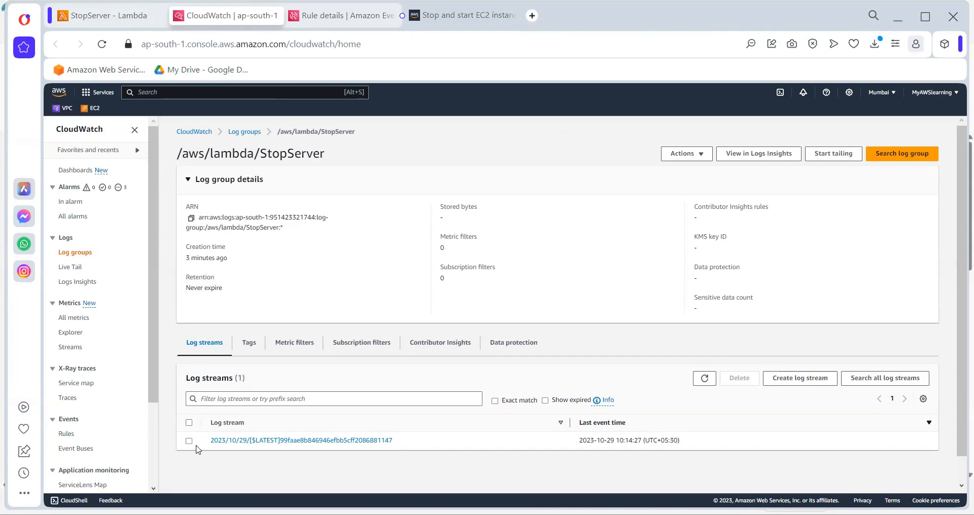
left_click(272, 441)
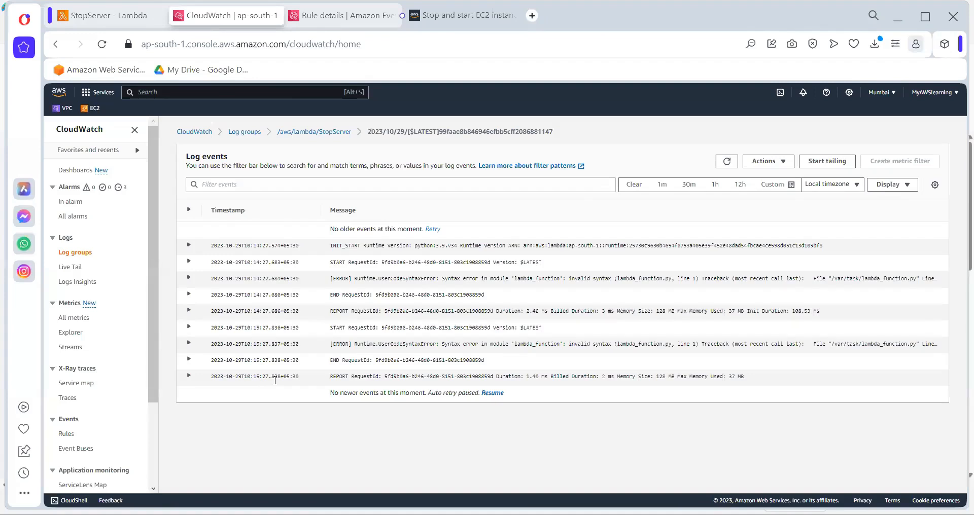
Expand the first error event in StopServer's log stream and examine its syntax error message and traceback
left_click(389, 283)
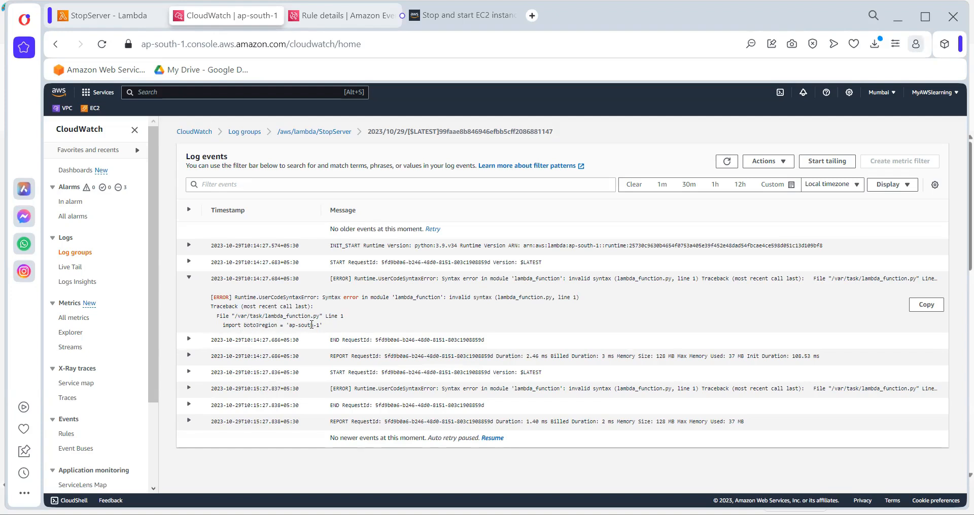
left_click_drag(335, 326, 212, 295)
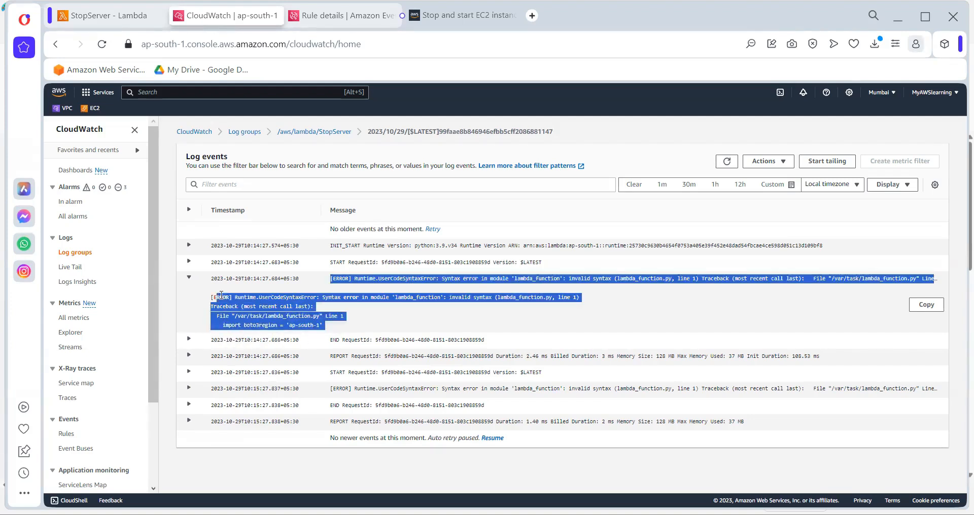
left_click(391, 306)
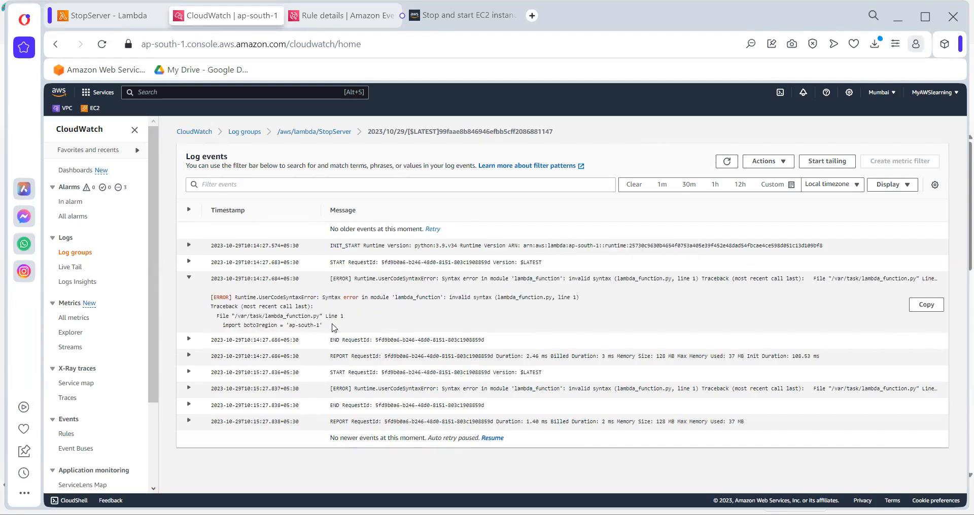
left_click_drag(334, 327, 378, 327)
left_click(353, 303)
left_click(406, 319)
left_click_drag(322, 298, 335, 327)
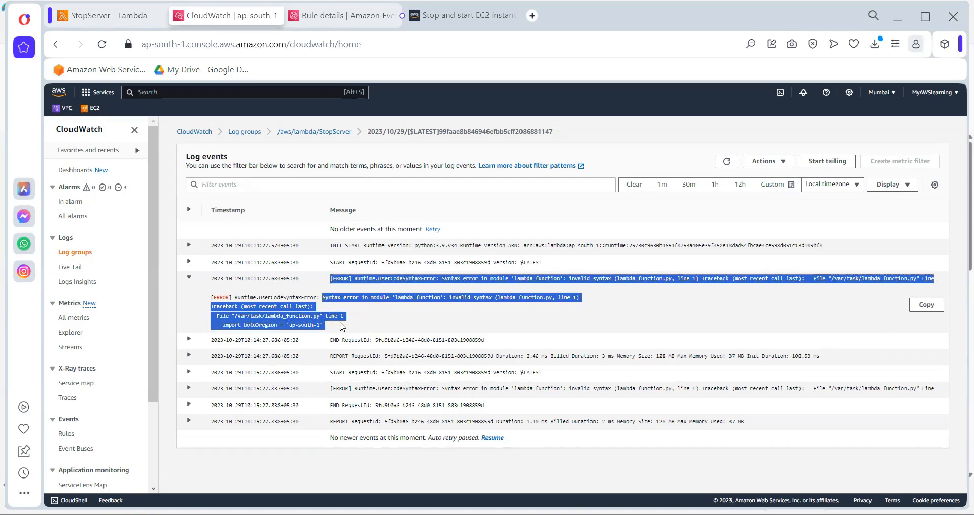
left_click(343, 328)
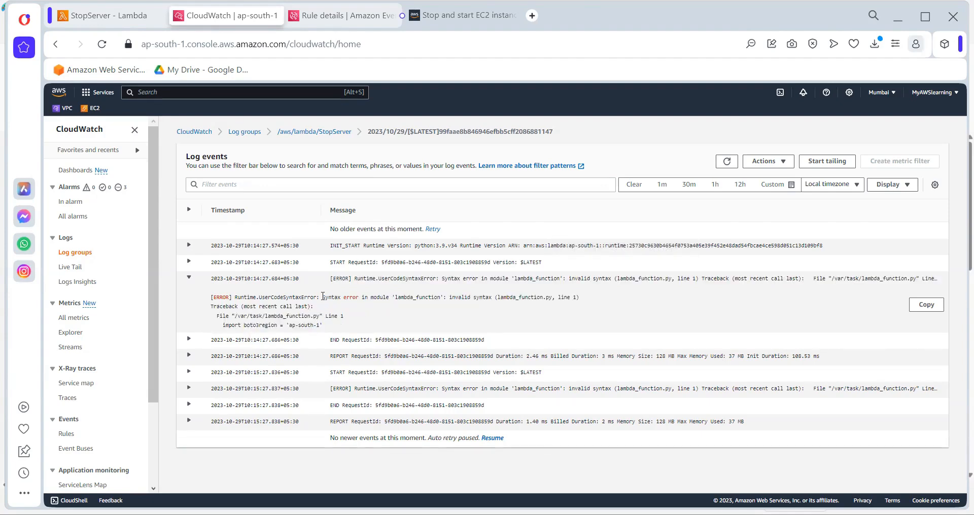
left_click_drag(322, 297, 490, 297)
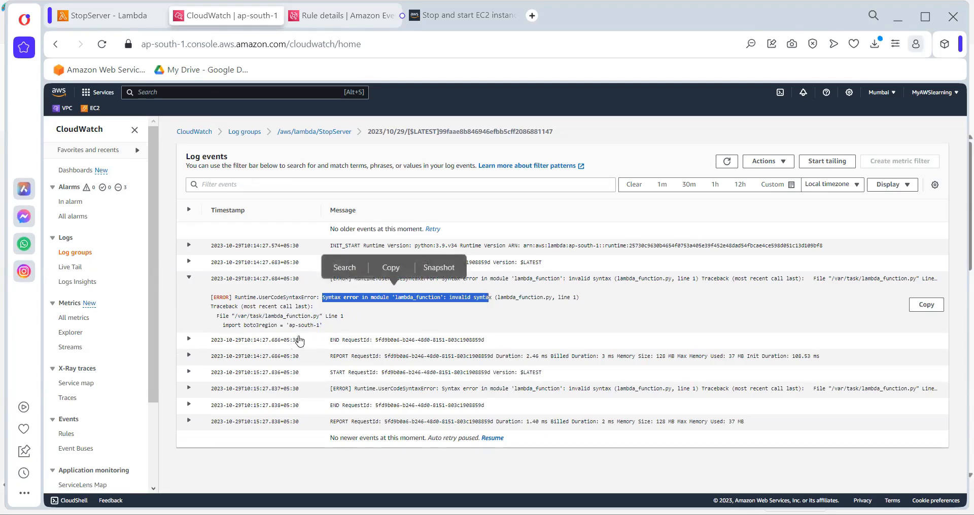
Copy the traceback from the expanded error event and search the web for it, preceded by "sytax error"
left_click_drag(325, 327, 211, 319)
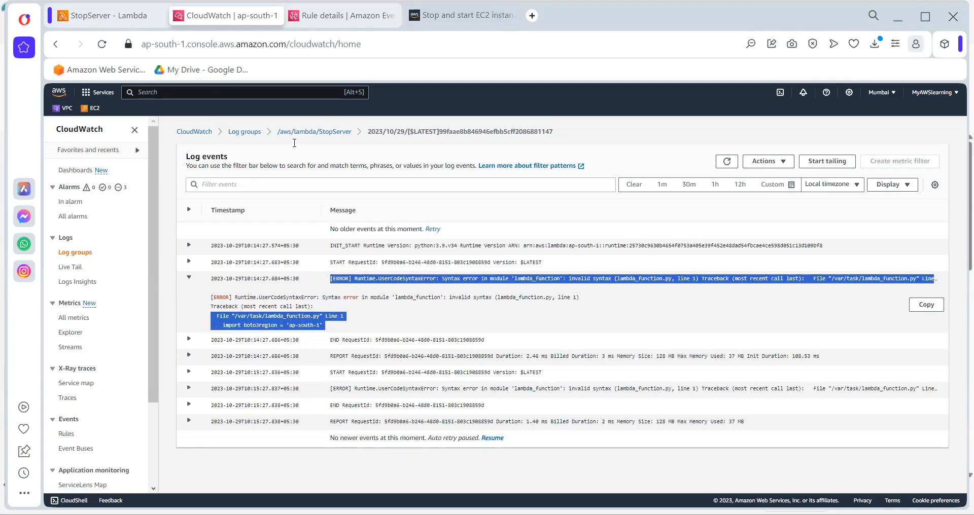
key("ctrl+t")
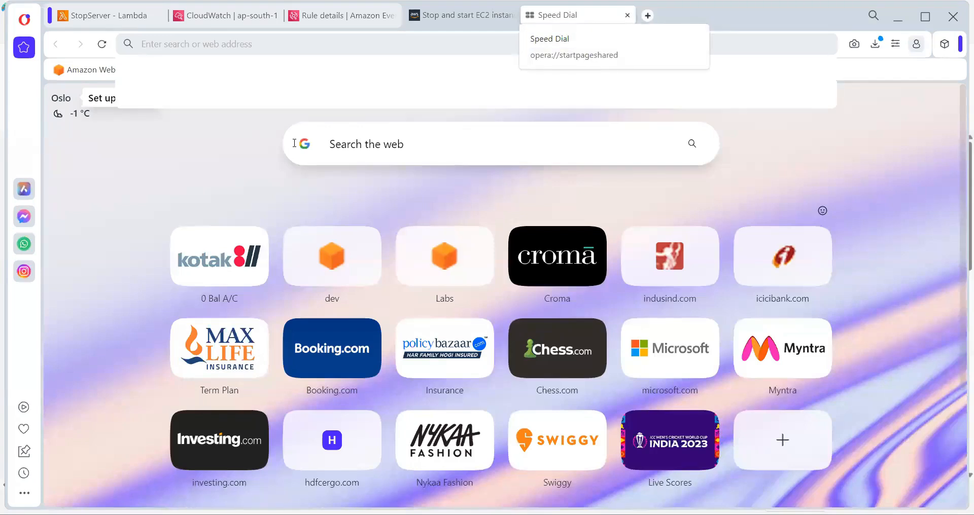
type("sy")
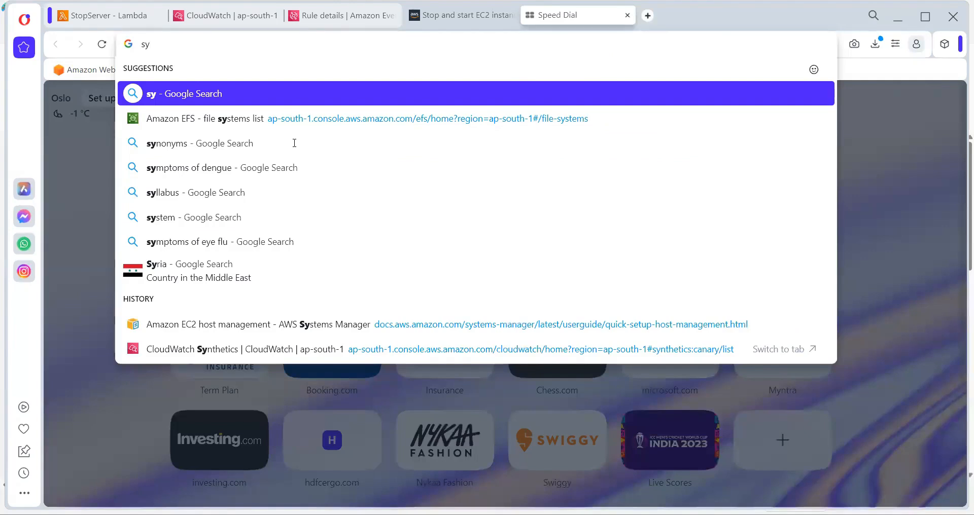
type("ntax error")
key("ctrl+v")
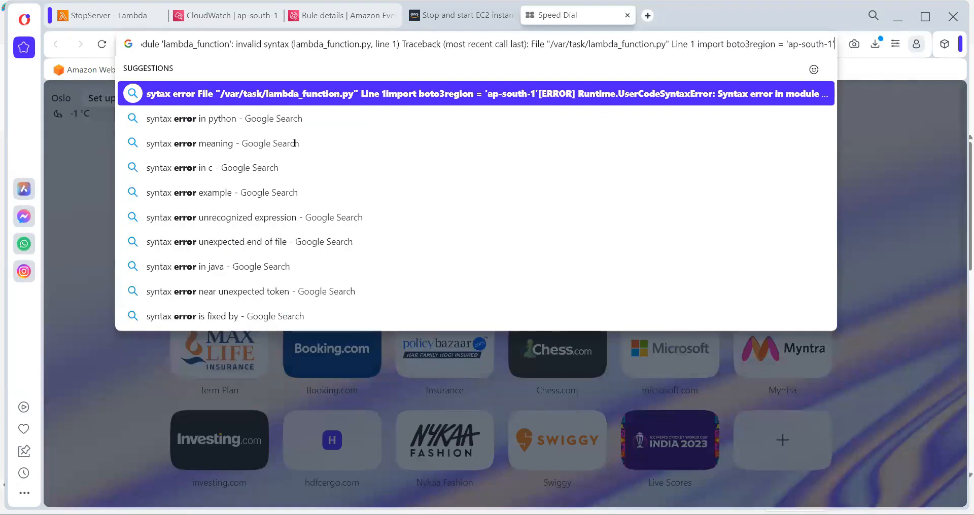
key("Return")
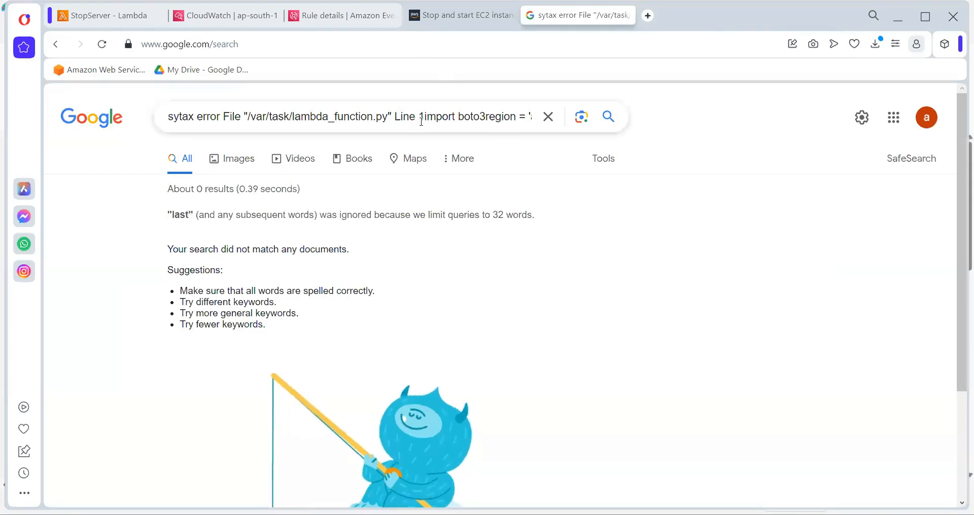
Remove the first File "/var/task/lambda_function.py" reference from the query, search again and read the search suggestions
left_click_drag(394, 117, 223, 123)
key("BackSpace")
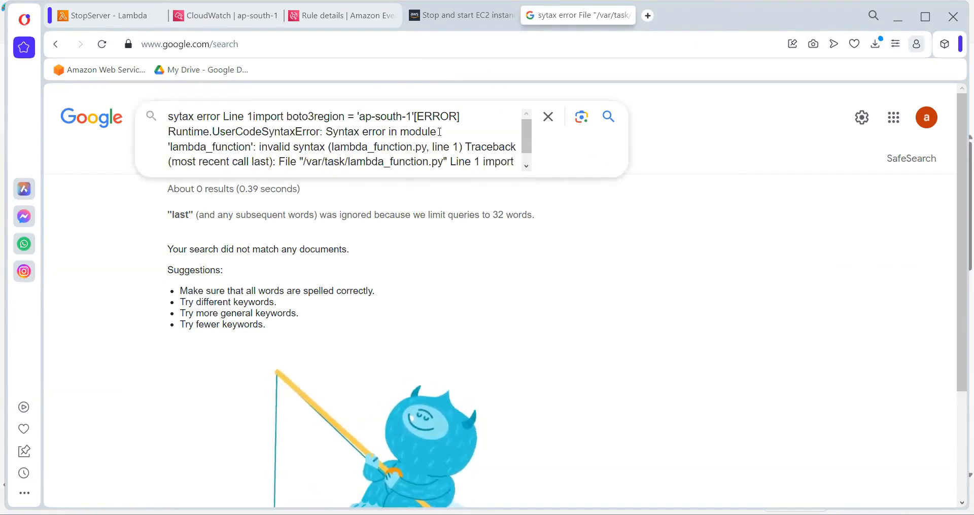
key("Return")
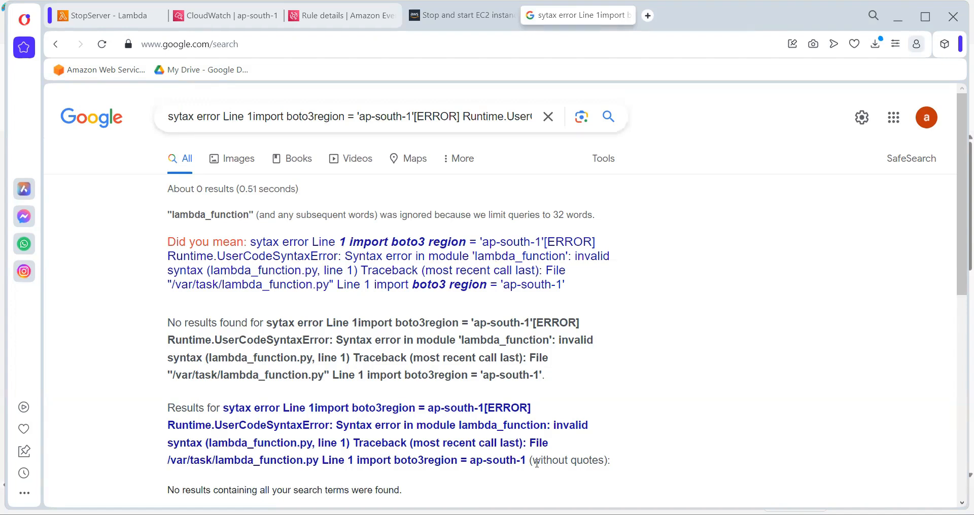
left_click_drag(537, 462, 599, 465)
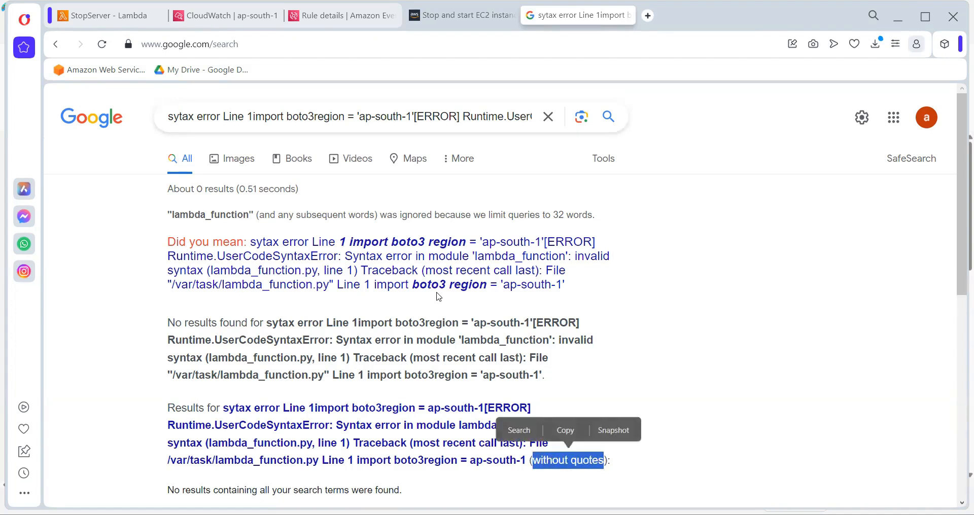
Open StopServer's code source and consult the sample stop-instances code in the AWS re:Post article
left_click(114, 16)
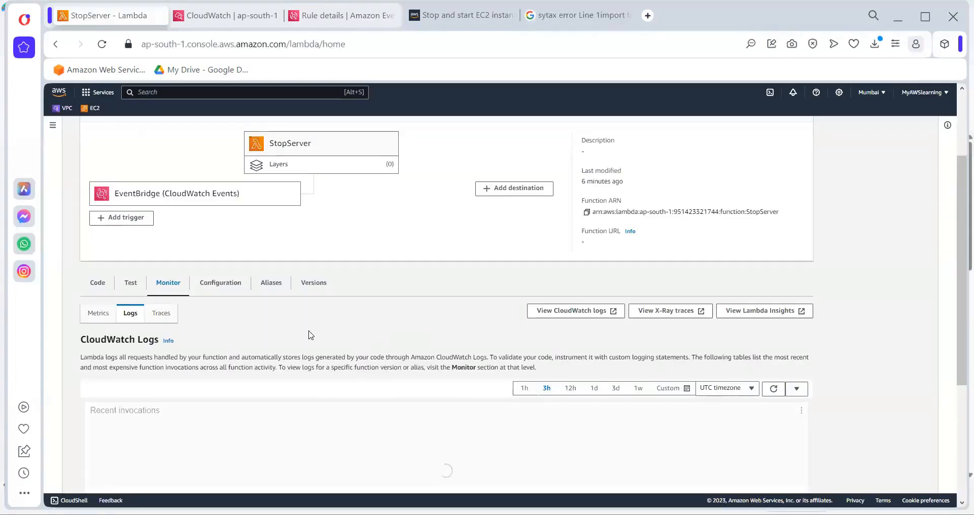
left_click(96, 287)
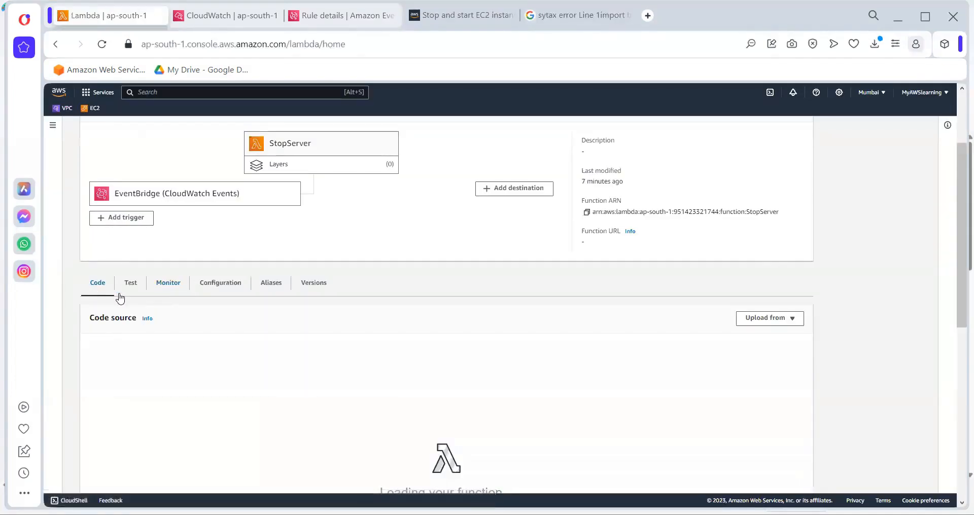
left_click(460, 16)
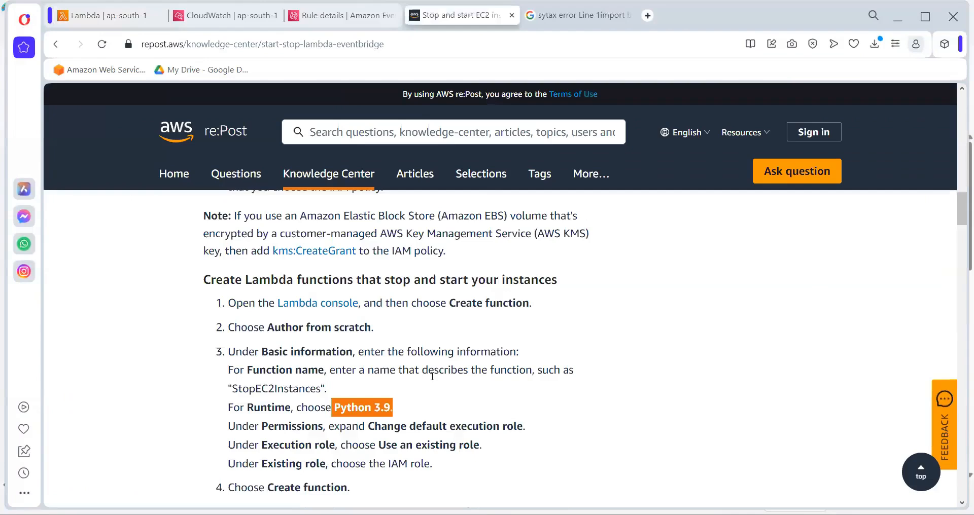
scroll(432, 376, "up", 7)
scroll(432, 380, "down", 10)
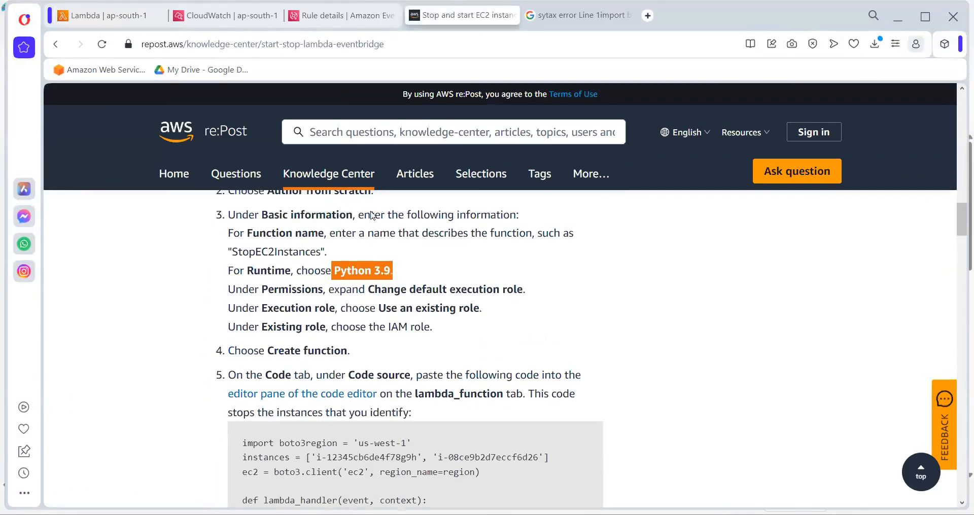
Remove the single quotes around ap-south-1 in line 1 of StopServer's lambda_function code
left_click(106, 16)
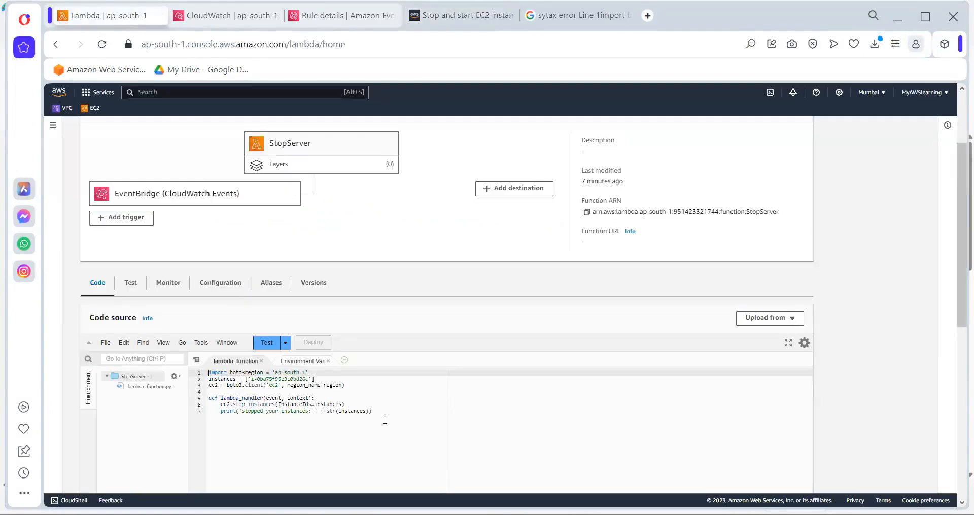
left_click(275, 372)
key("BackSpace")
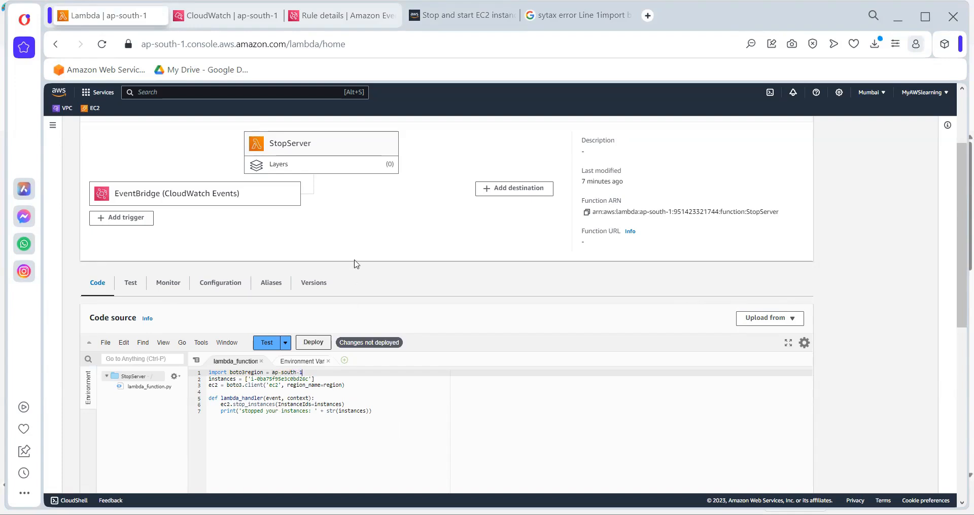
Shorten the web search to "sytax error Line 1import boto3region" and open the Stack Overflow result "Boto Syntax Error? - python"
left_click(577, 16)
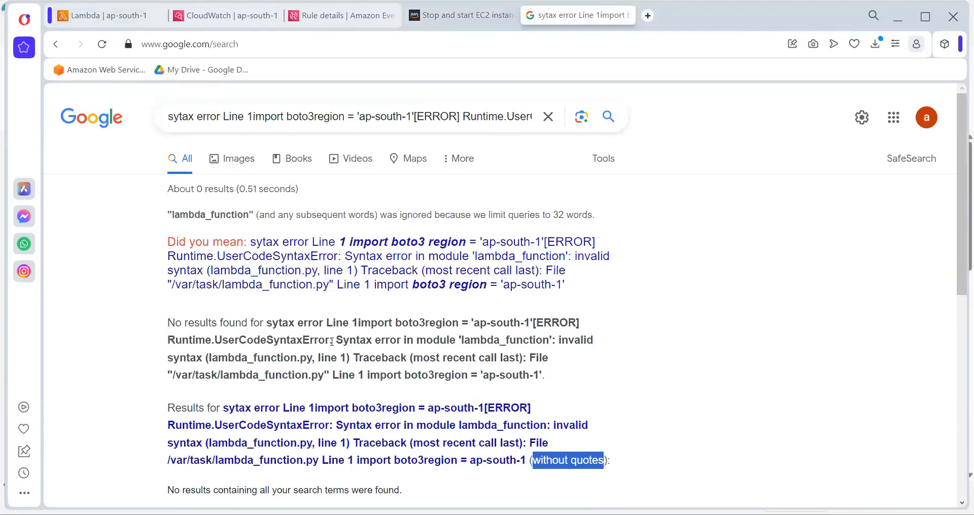
scroll(332, 342, "down", 5)
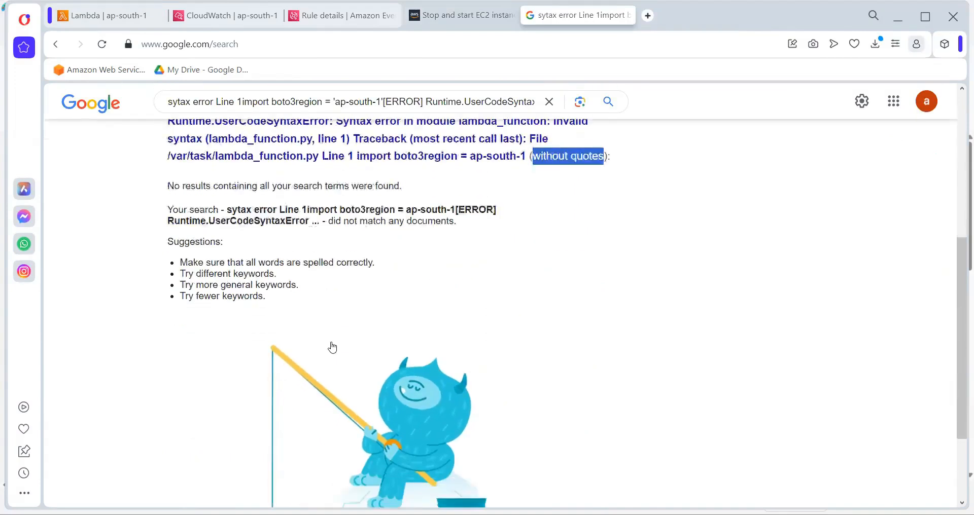
scroll(333, 340, "up", 2)
scroll(334, 339, "up", 4)
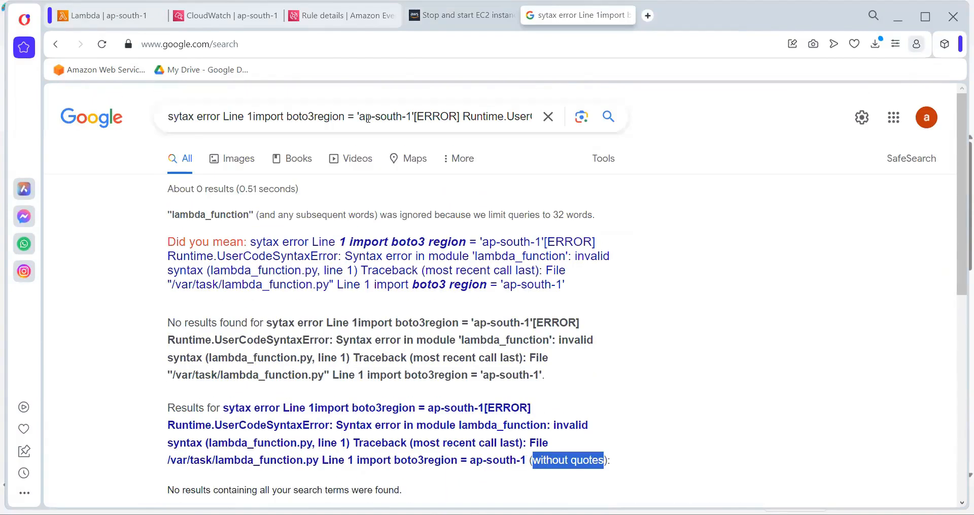
left_click_drag(350, 117, 835, 87)
key("BackSpace")
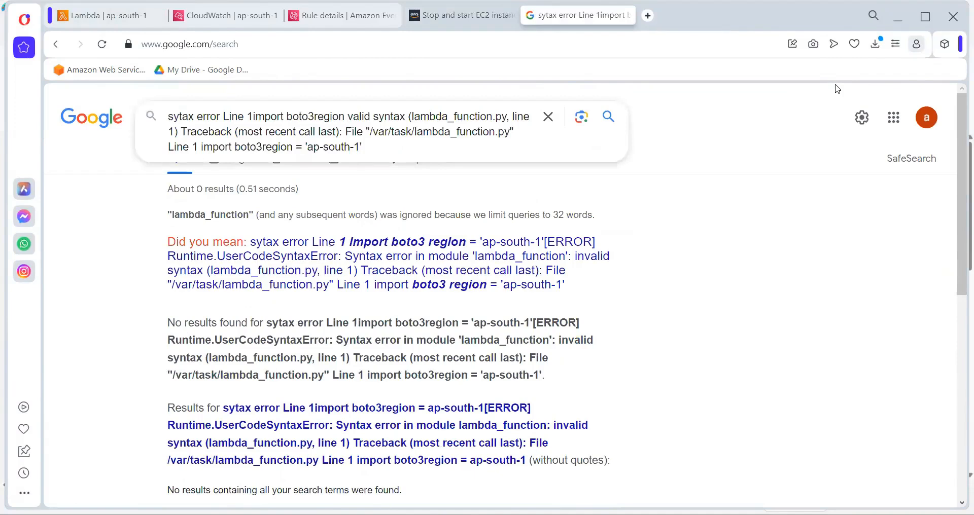
key("shift+Down")
key("shift+Down")
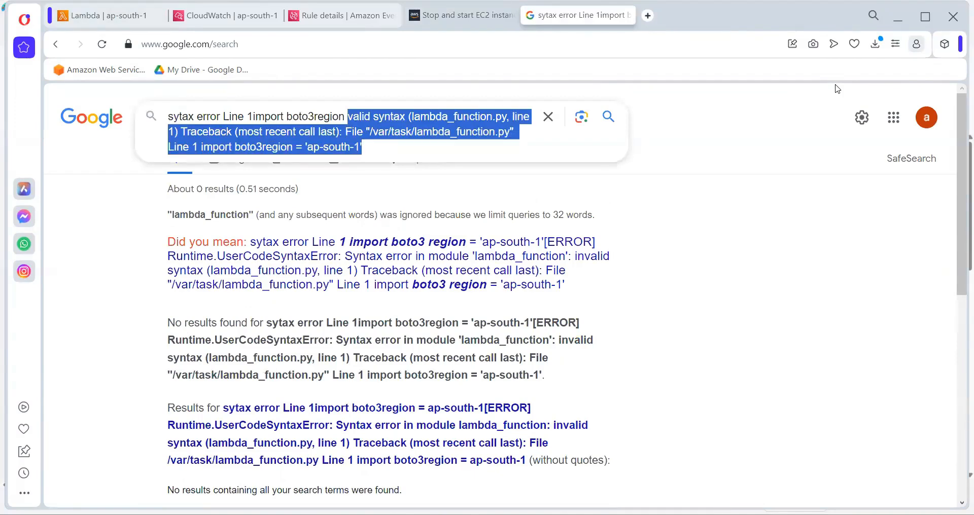
key("BackSpace")
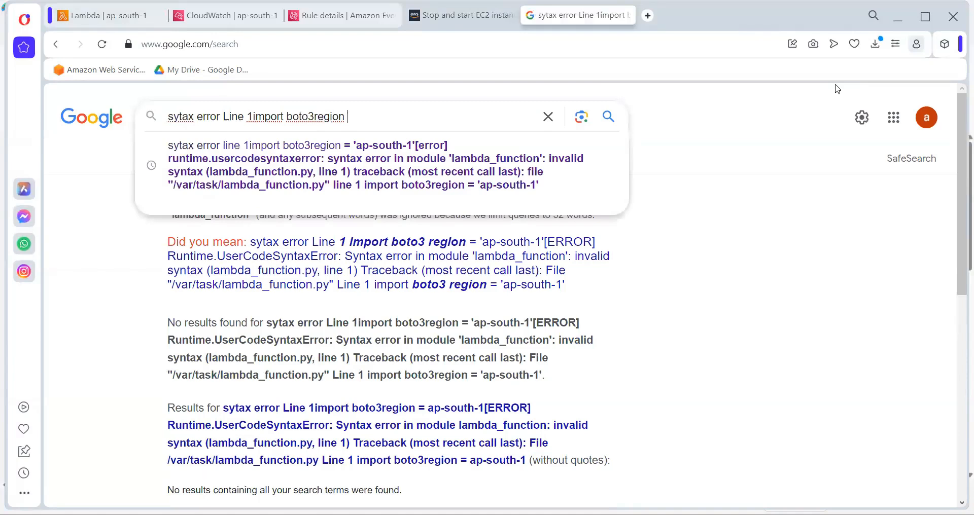
key("Return")
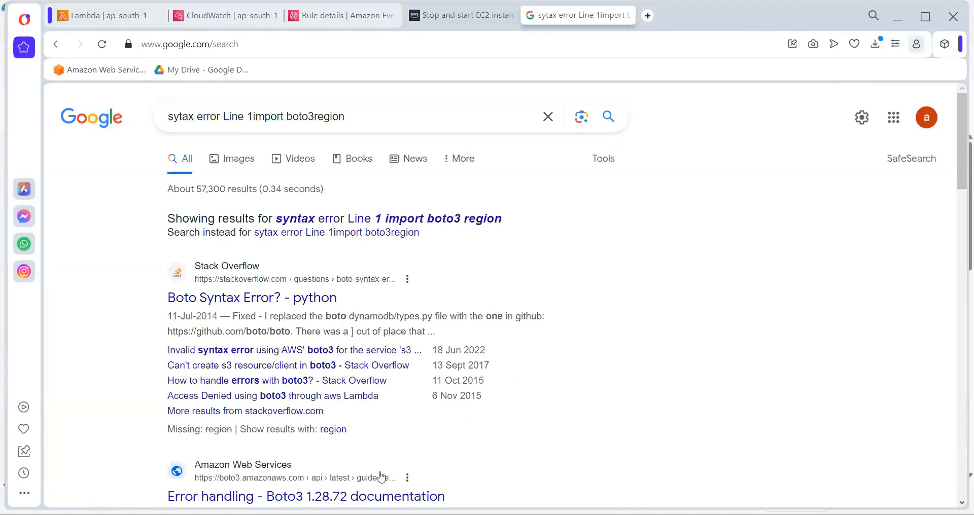
left_click(258, 306)
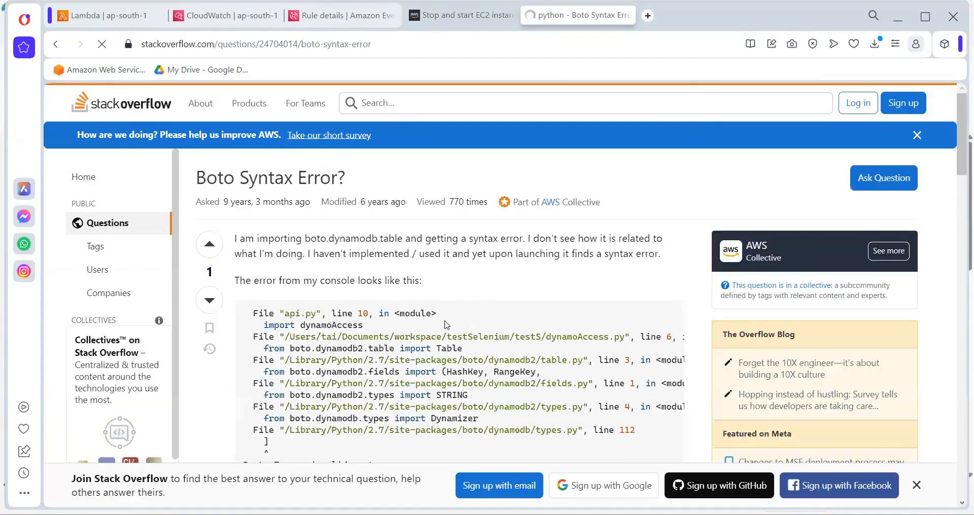
Read the Stack Overflow question "Boto Syntax Error?" with its error trace, import code, comments and answer
scroll(559, 365, "down", 2)
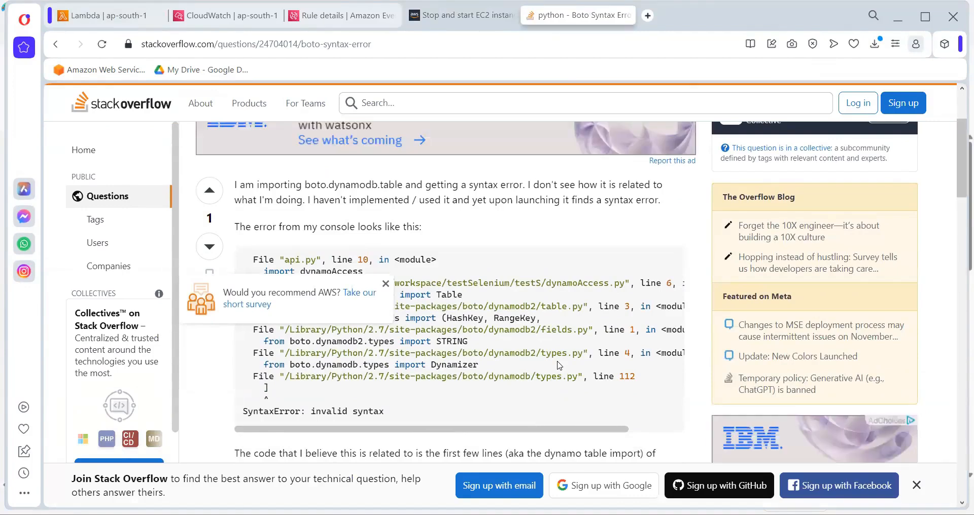
scroll(559, 365, "down", 4)
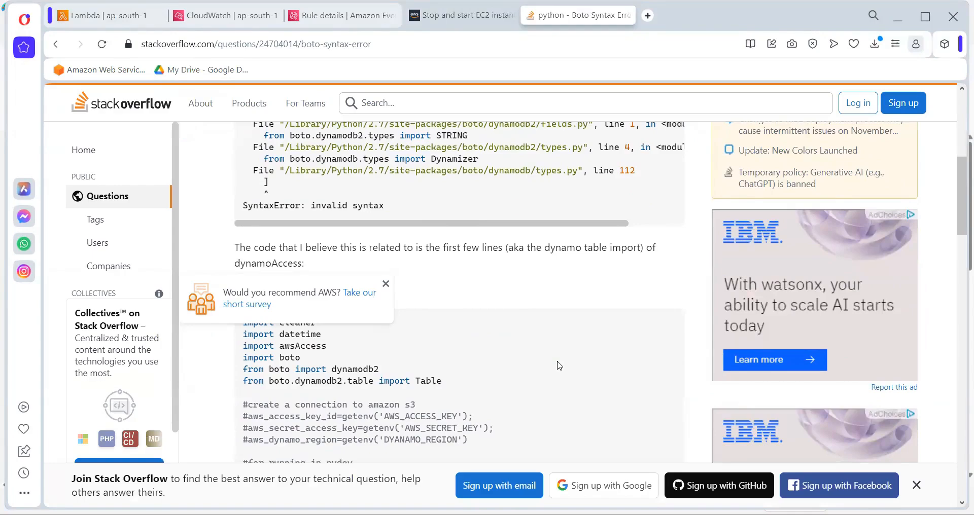
scroll(559, 366, "down", 9)
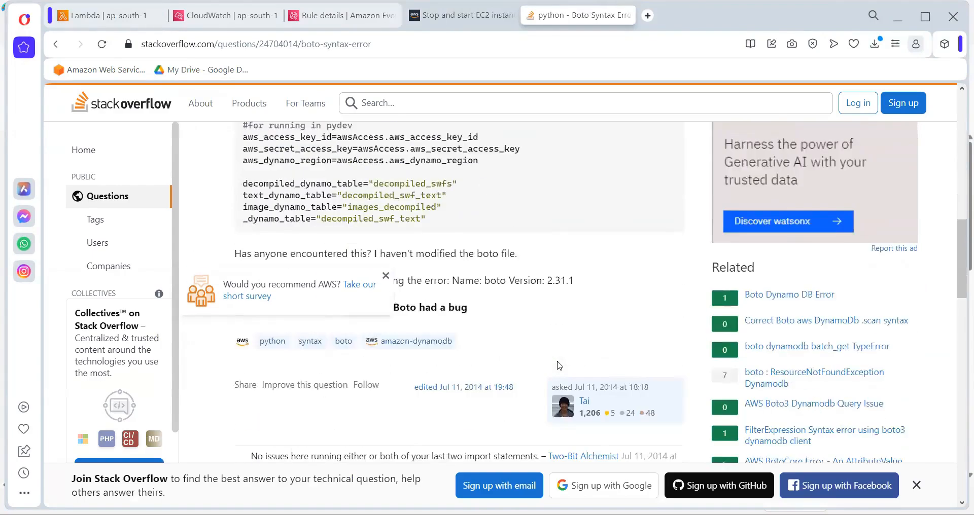
scroll(559, 366, "down", 1)
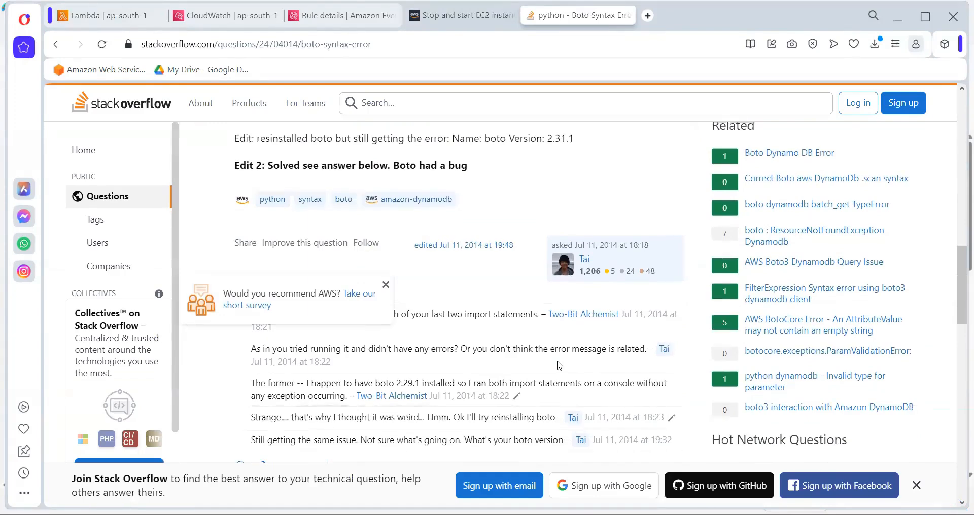
scroll(559, 366, "up", 4)
scroll(559, 365, "down", 1)
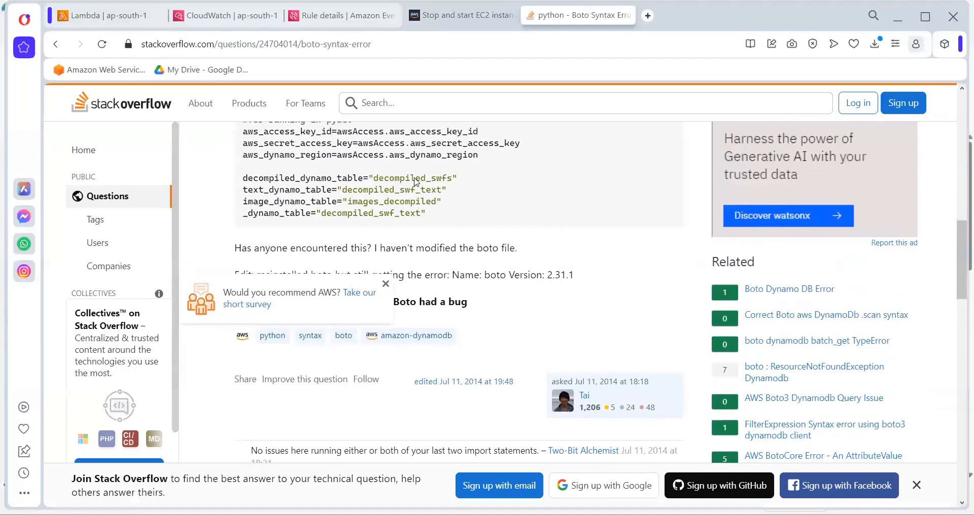
scroll(487, 248, "up", 4)
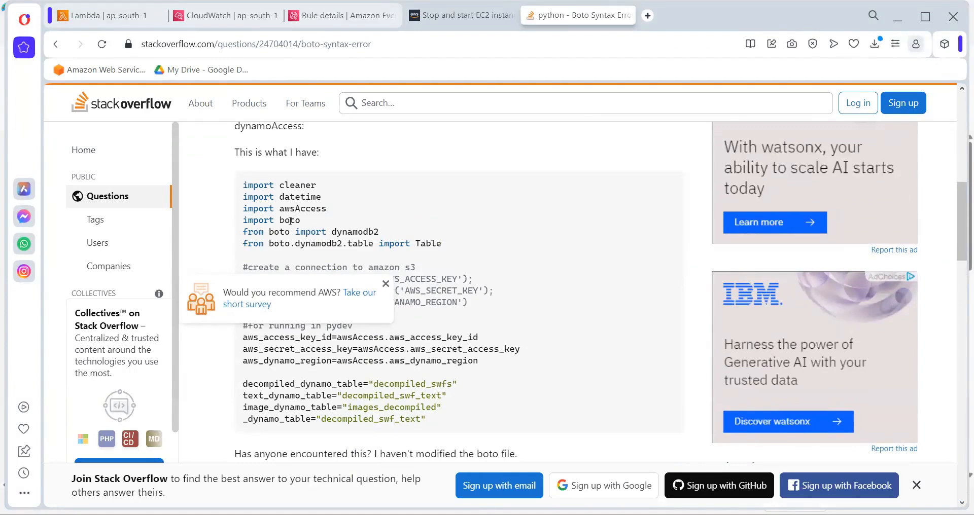
scroll(290, 221, "up", 4)
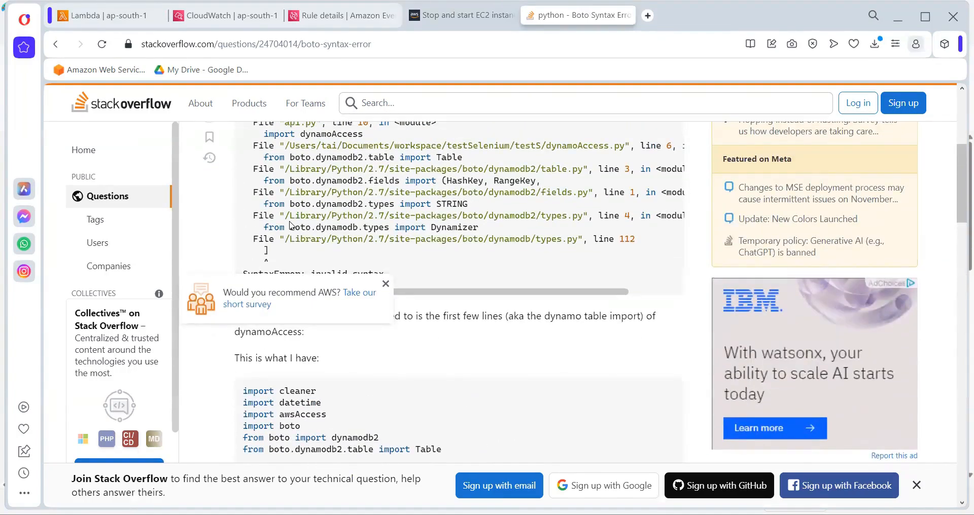
scroll(291, 226, "up", 1)
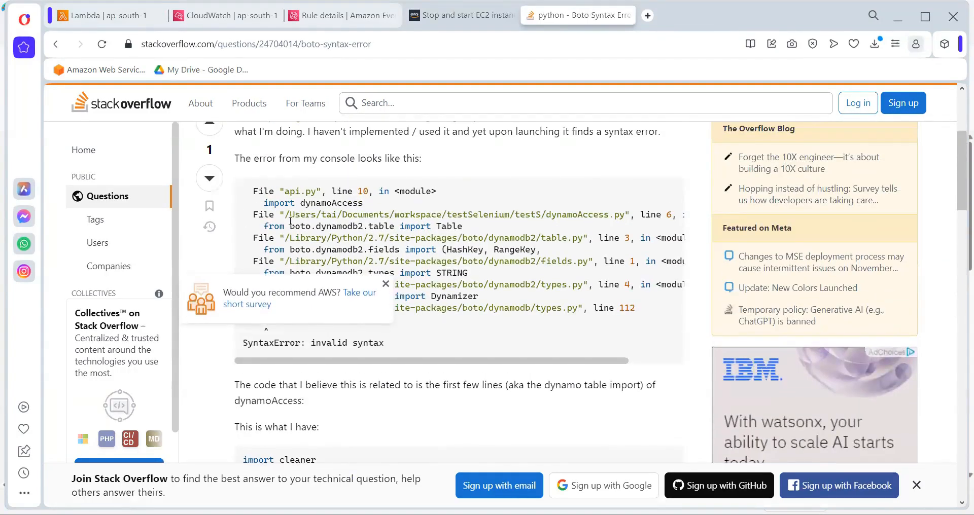
scroll(290, 221, "down", 6)
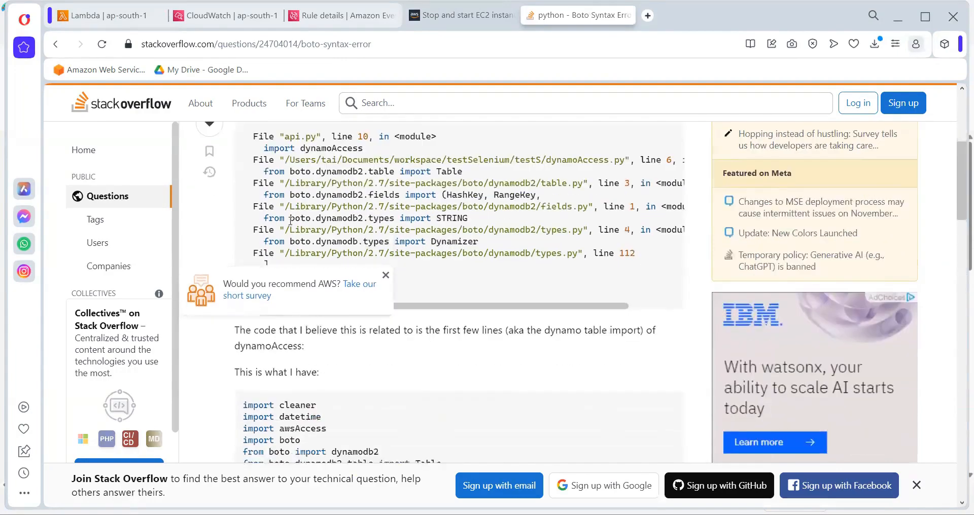
scroll(292, 225, "down", 14)
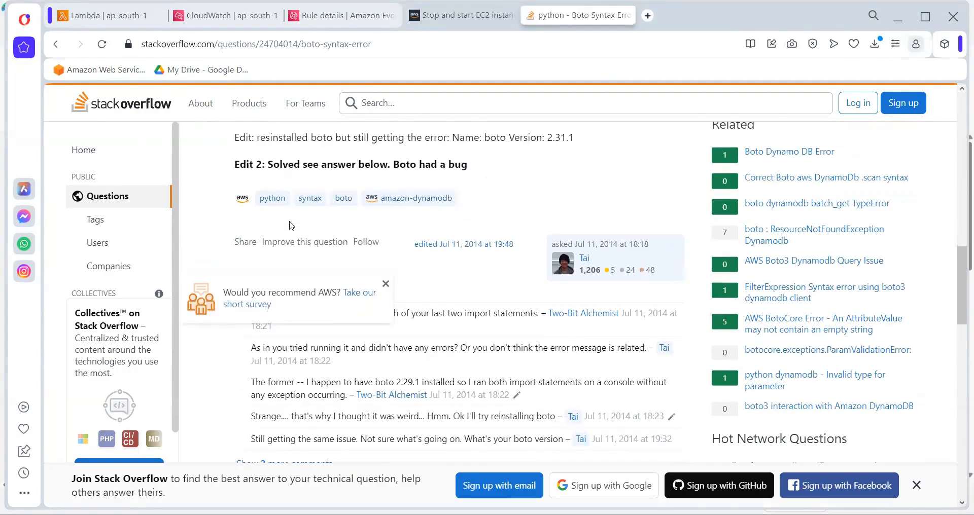
scroll(291, 226, "down", 4)
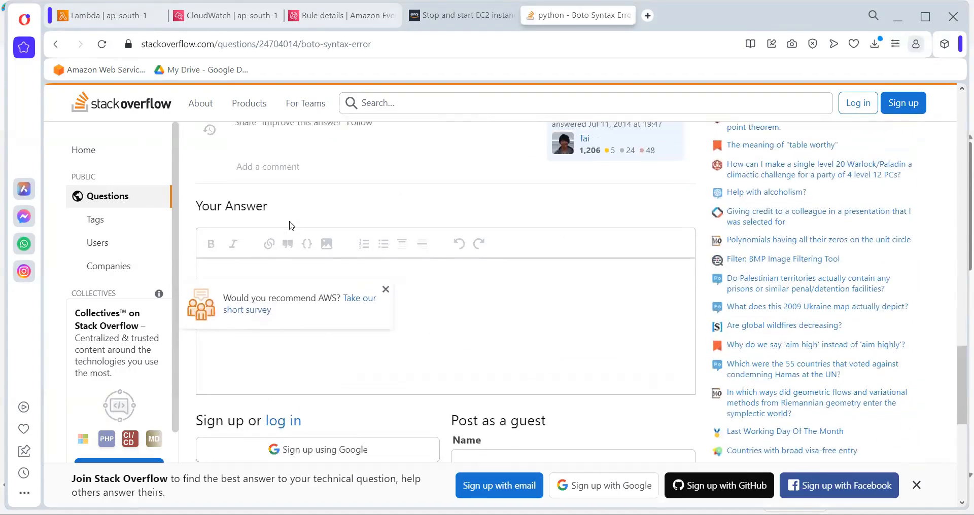
Open the GitHub result "SyntaxError when calling boto3.clilent('s3')" and compare its example with StopServer's code and the AWS re:Post sample
left_click(57, 47)
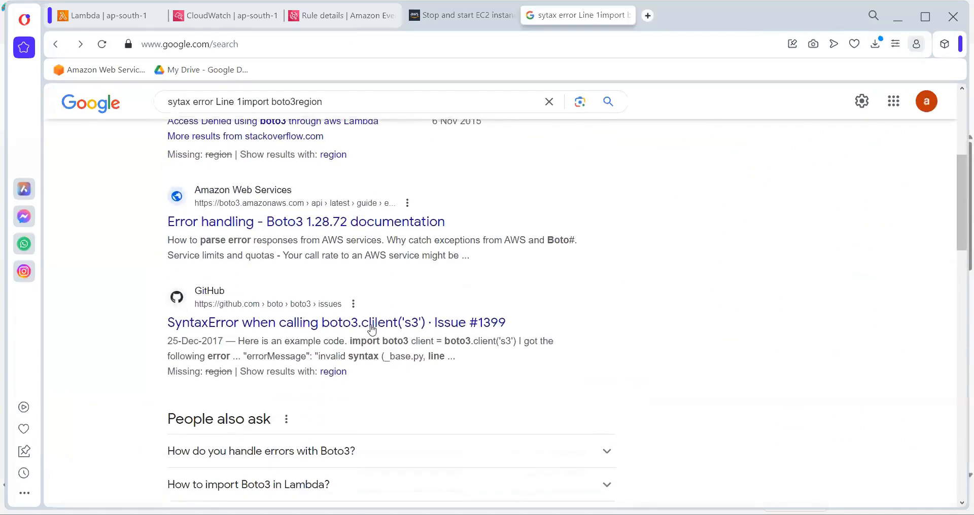
left_click(374, 324)
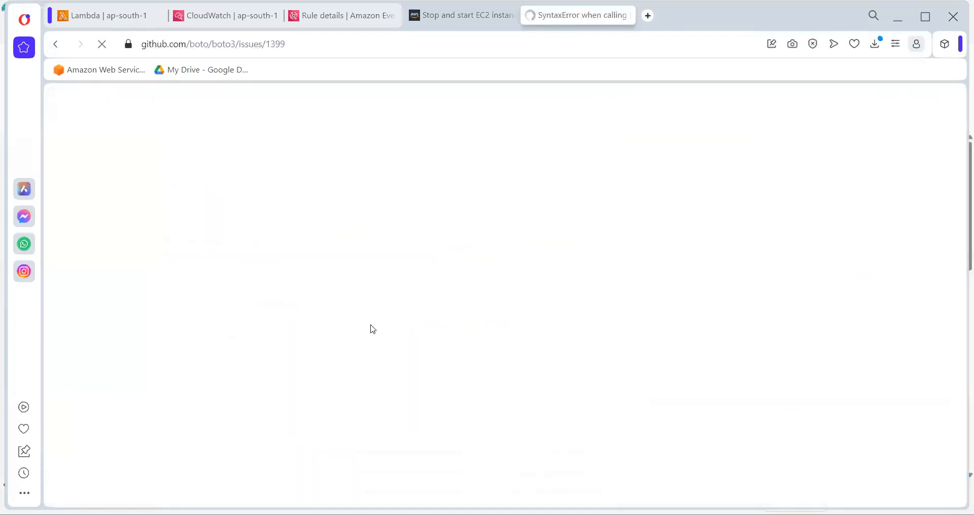
scroll(420, 343, "down", 1)
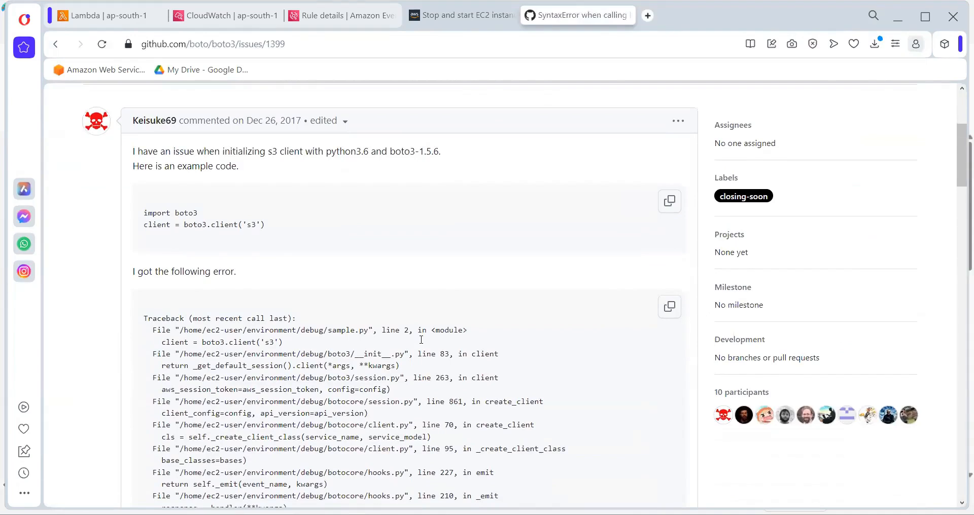
left_click(88, 21)
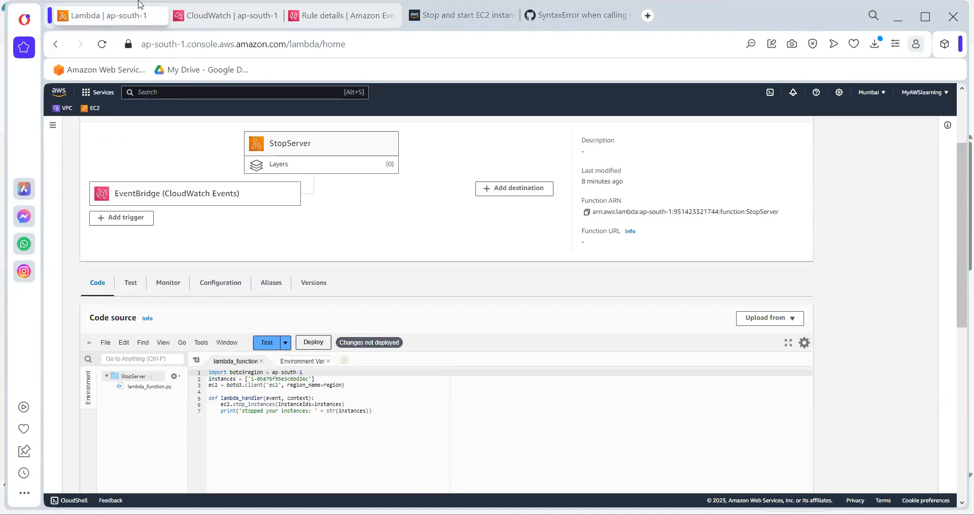
left_click(462, 15)
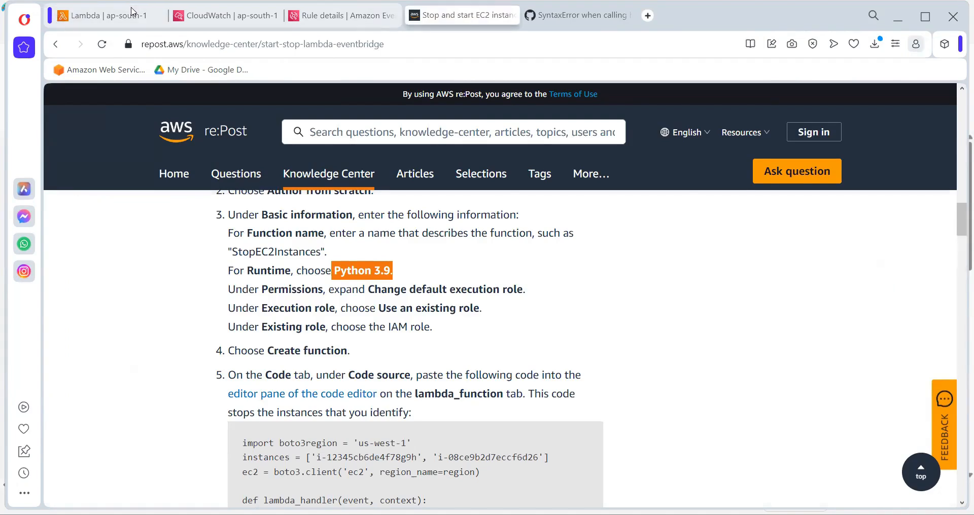
key("ctrl+Tab")
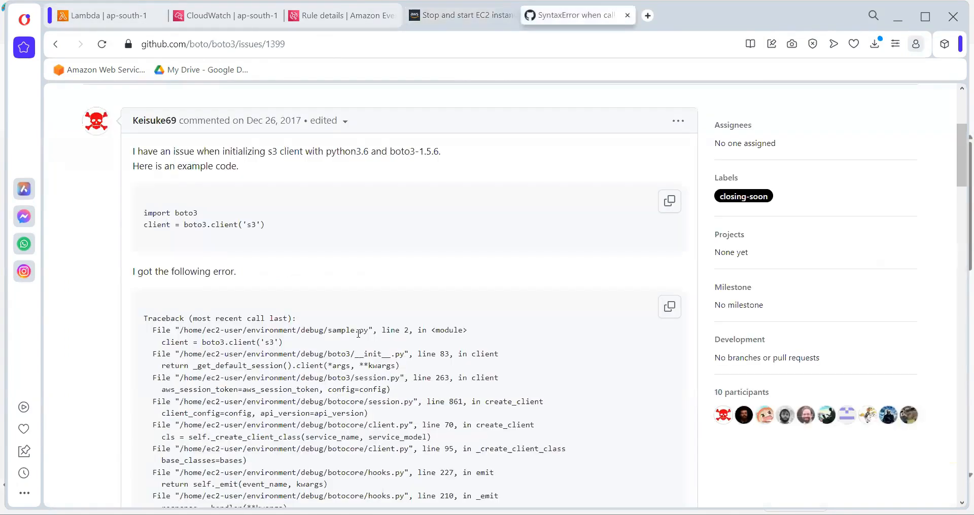
Examine boto3 issue #1399 from its description and traceback through all comments for a fix to the syntax error
scroll(358, 335, "up", 1)
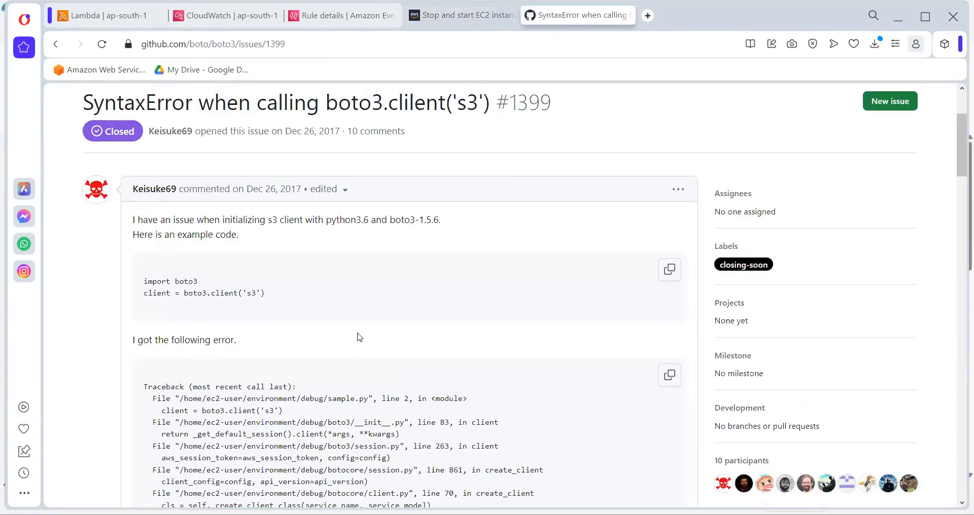
scroll(359, 337, "up", 2)
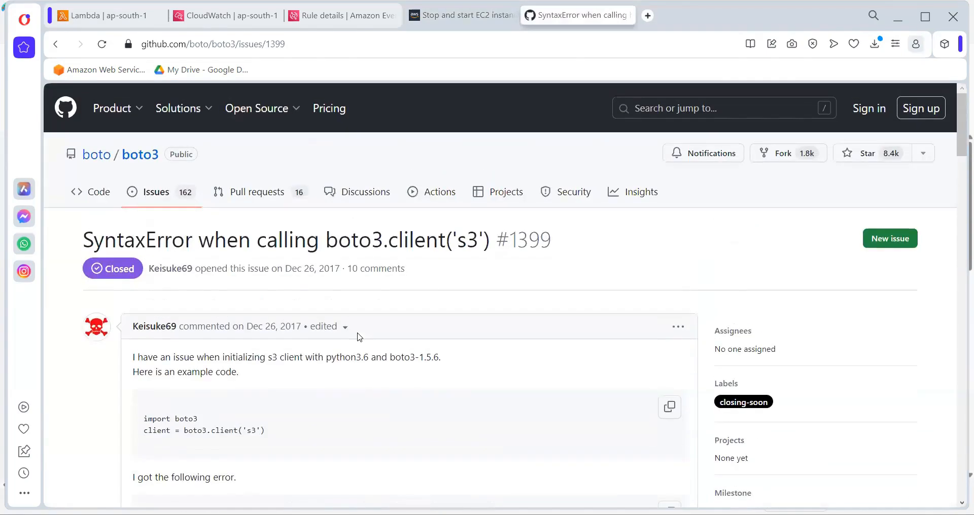
scroll(359, 337, "down", 5)
scroll(359, 337, "down", 8)
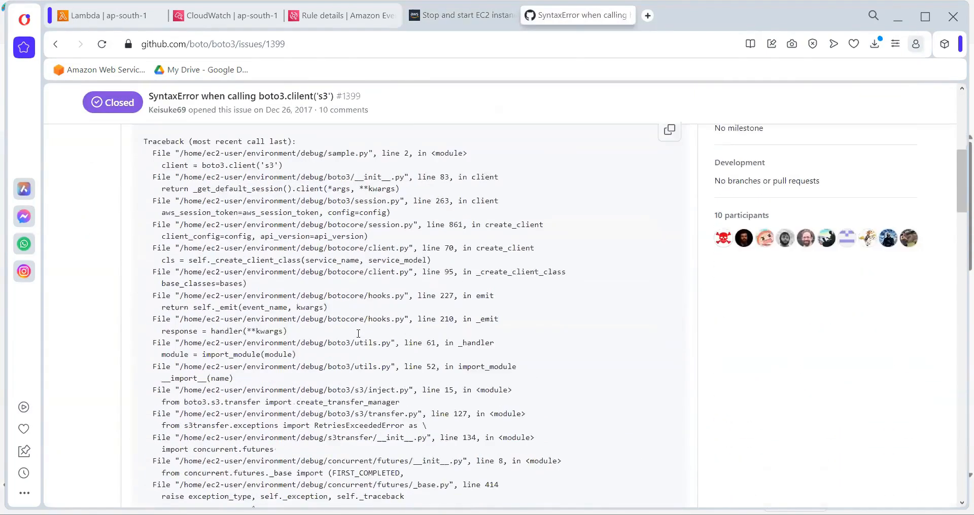
scroll(358, 335, "down", 2)
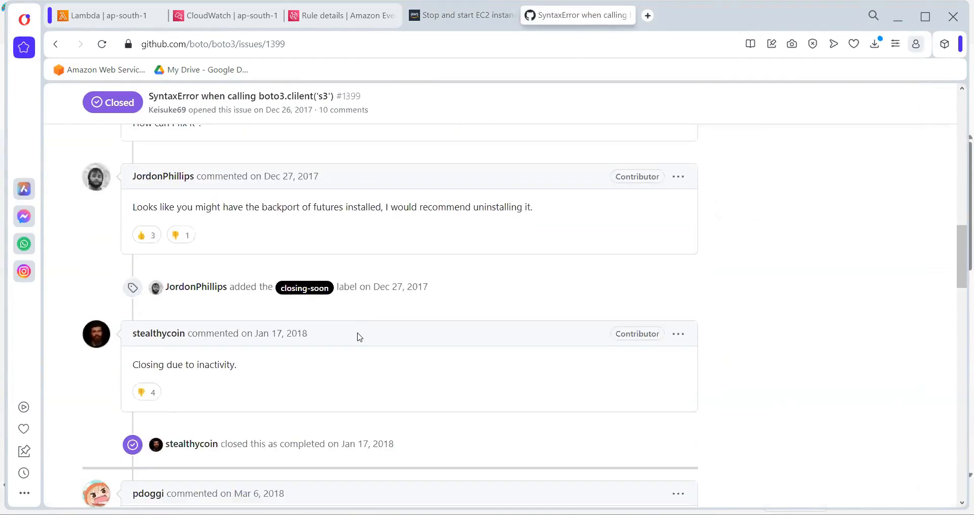
scroll(359, 337, "down", 8)
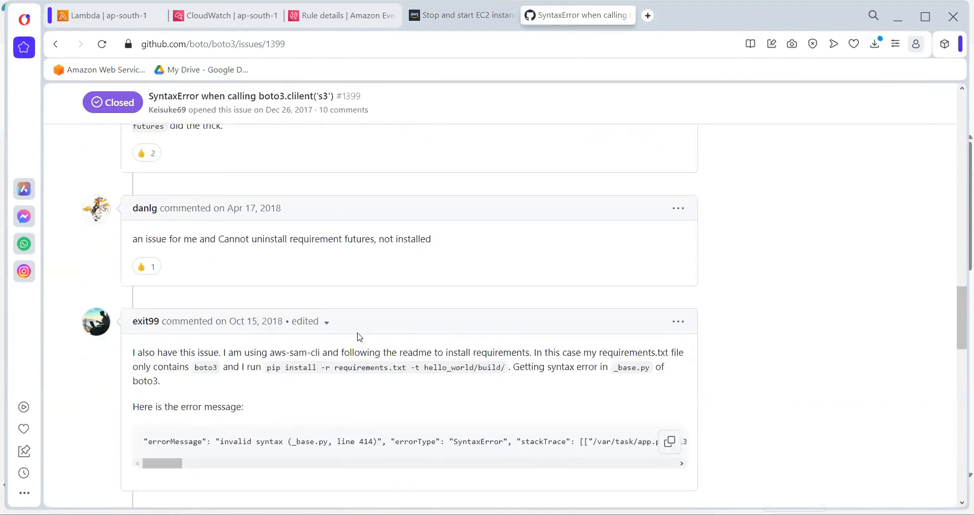
scroll(359, 337, "down", 1)
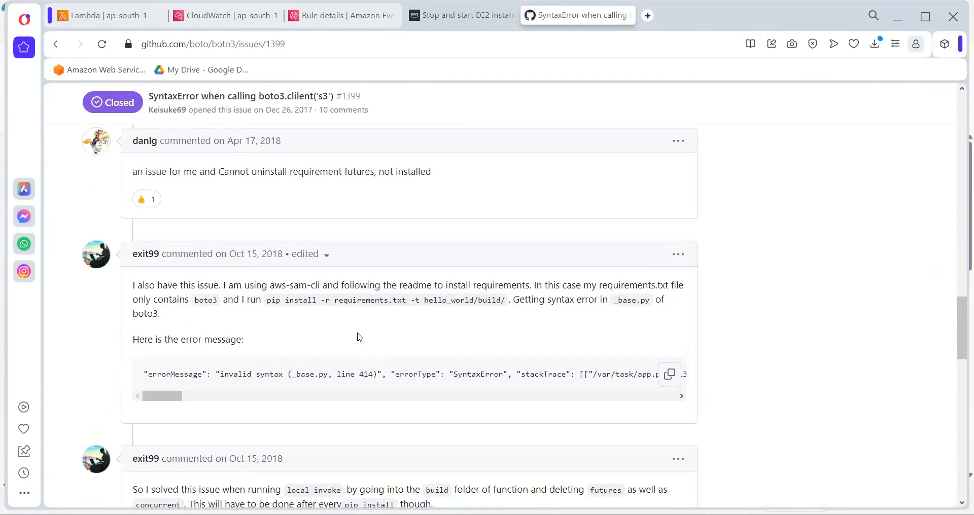
scroll(359, 338, "down", 13)
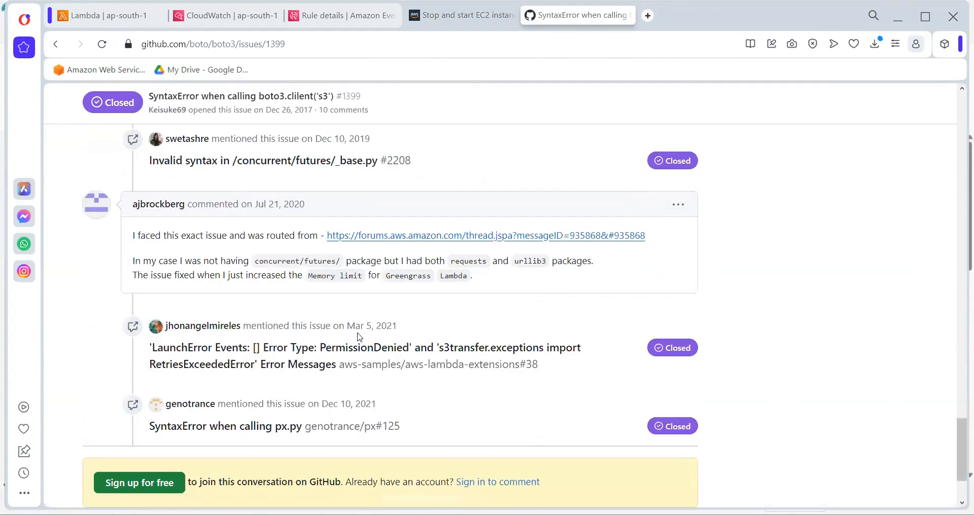
scroll(359, 337, "down", 1)
scroll(359, 337, "down", 1)
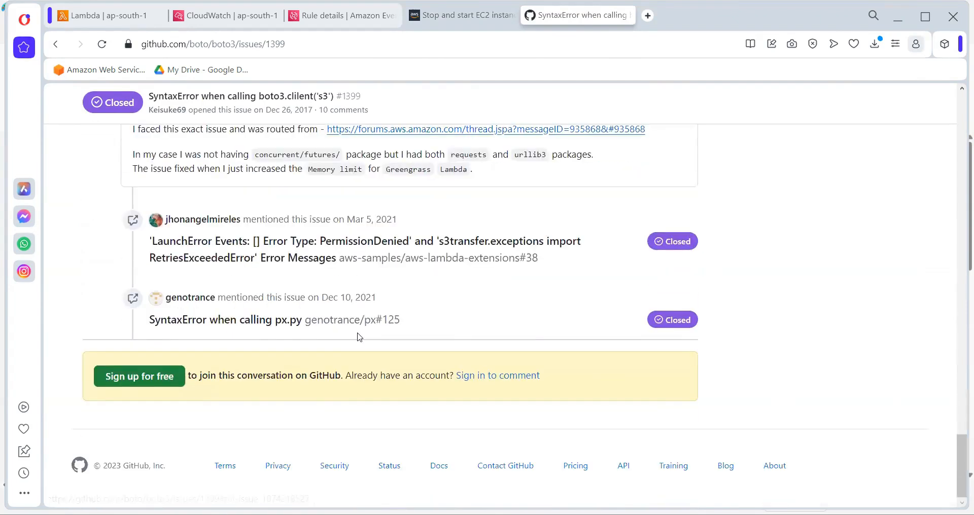
Open the search result "Creating lambda client requires region, not documented." and compare its suggested region code with StopServer's code
left_click(52, 47)
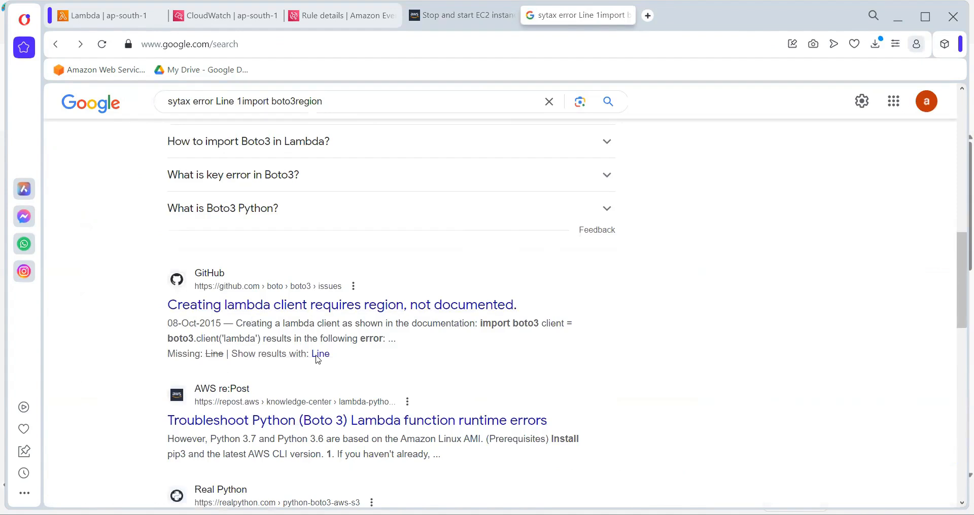
left_click(306, 312)
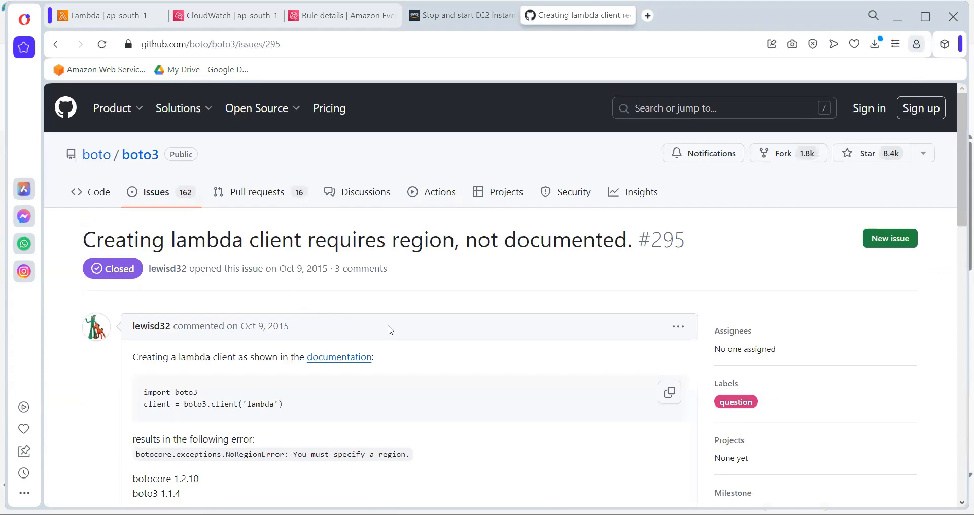
scroll(389, 330, "down", 1)
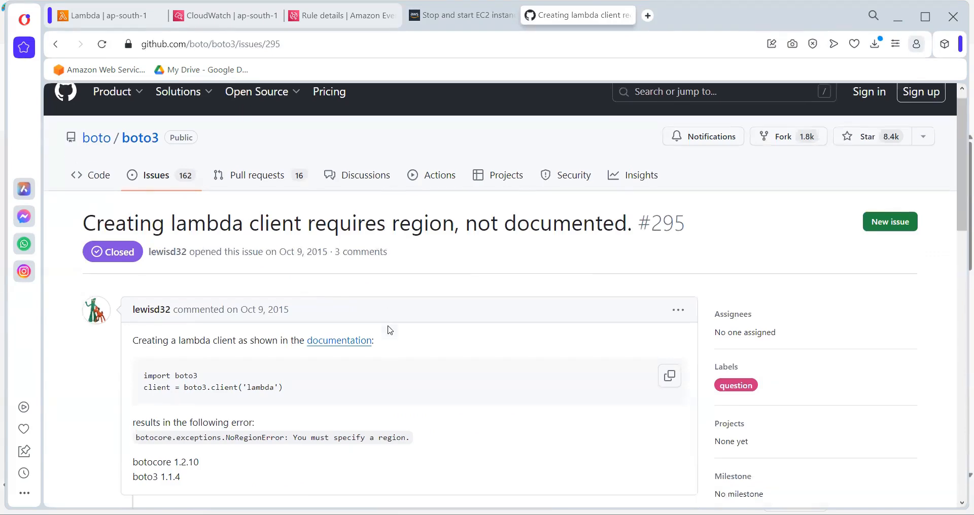
scroll(390, 331, "down", 4)
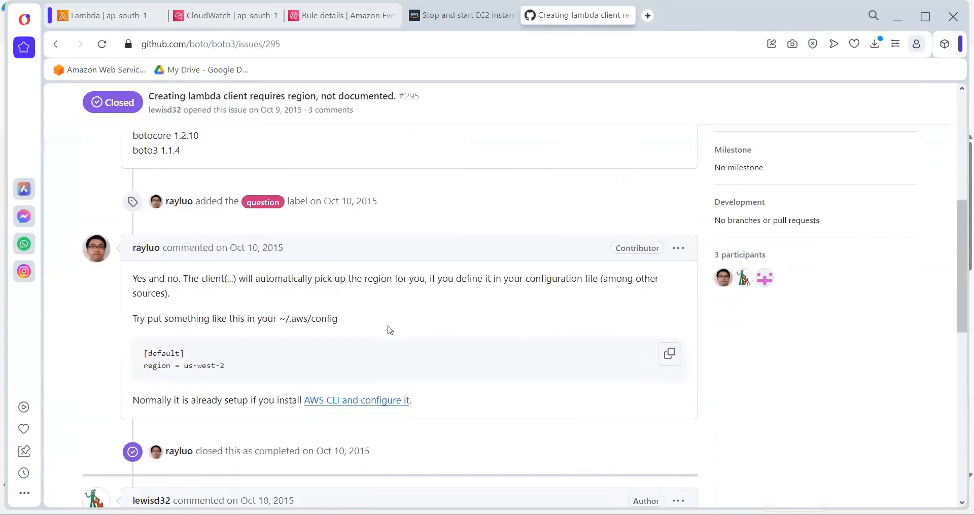
scroll(390, 330, "down", 7)
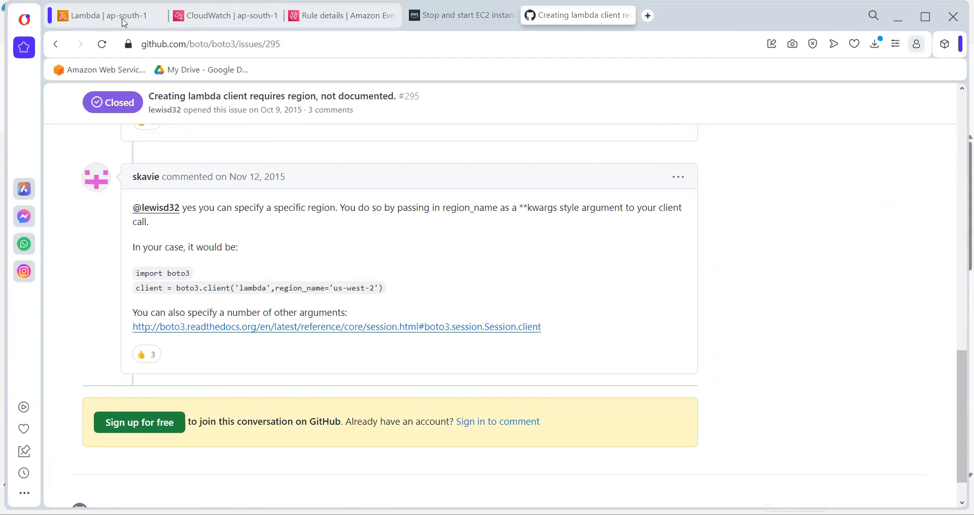
left_click(122, 19)
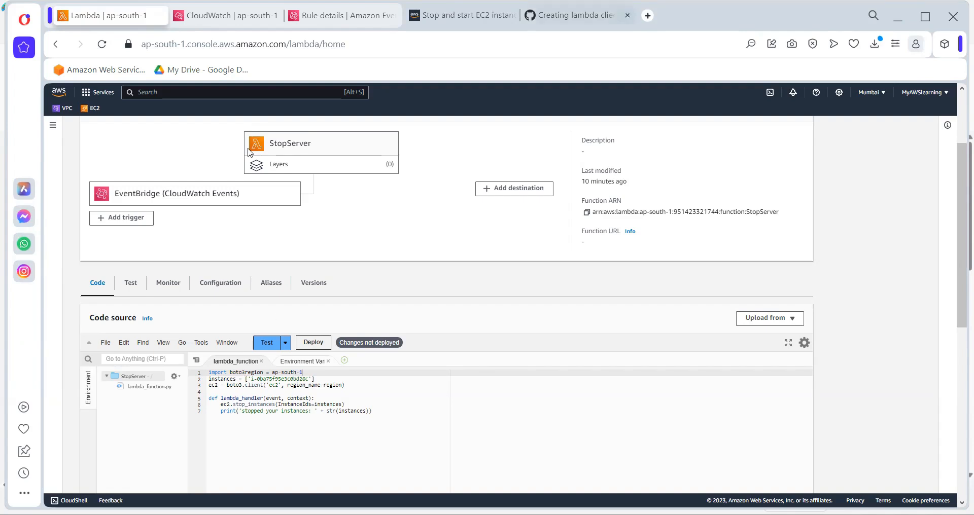
key("ctrl+Tab")
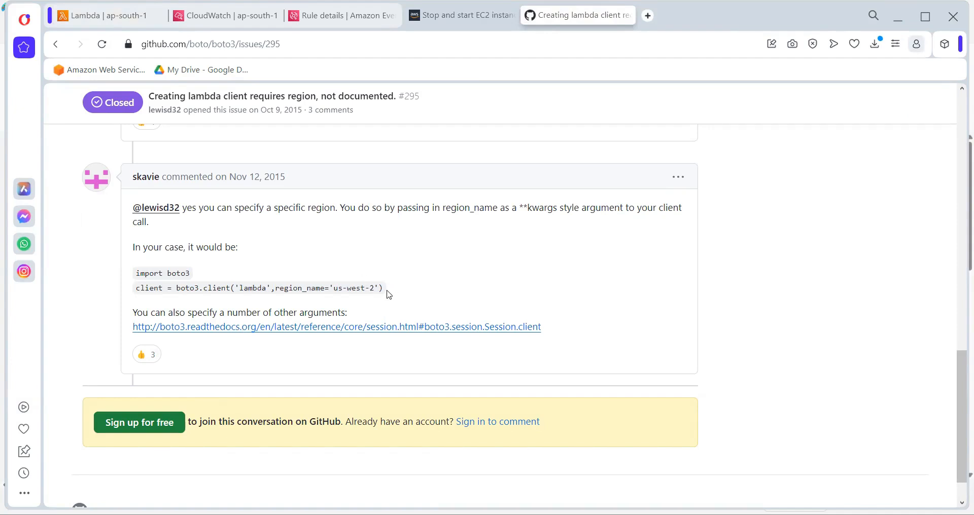
Try inserting the GitHub example's boto3 import and Lambda client lines with region_name='us-west-2' below line 1 of StopServer's code
left_click_drag(384, 289, 100, 275)
key("ctrl+c")
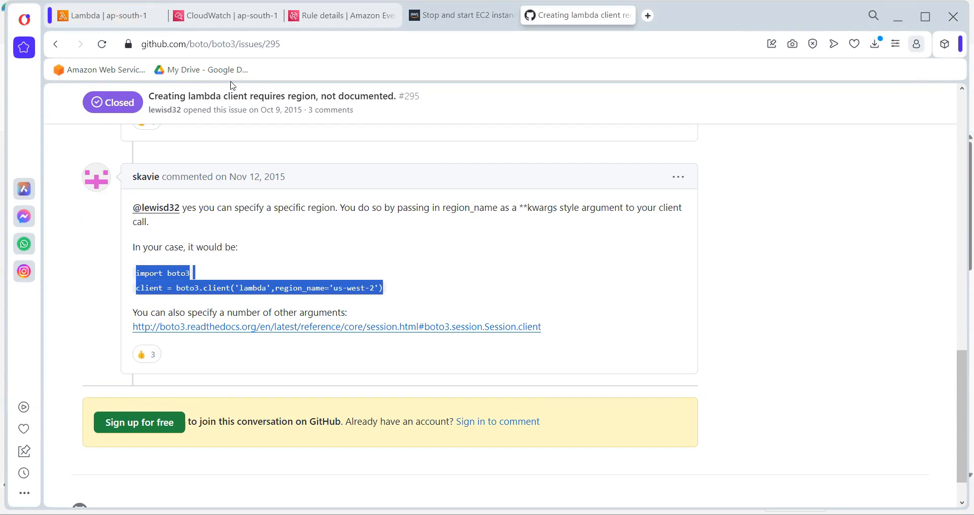
left_click(138, 17)
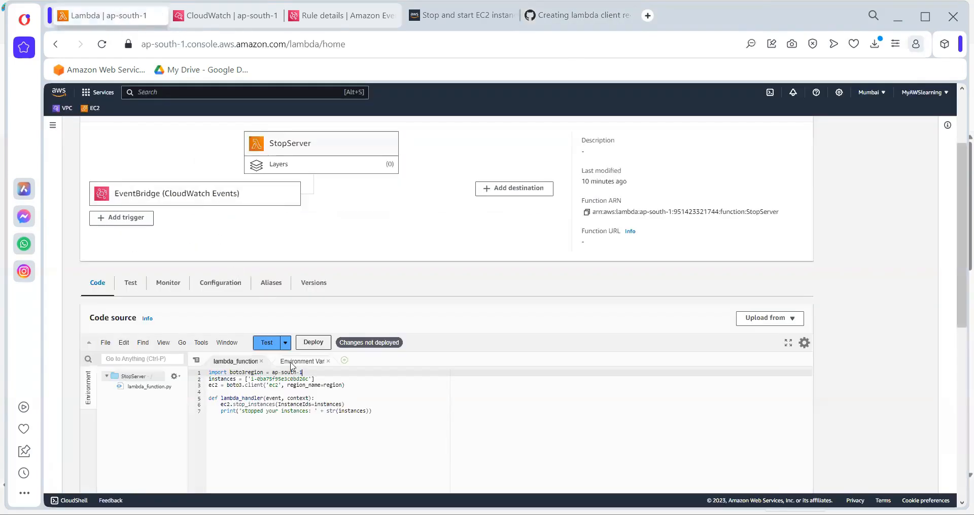
left_click(318, 372)
key("Return")
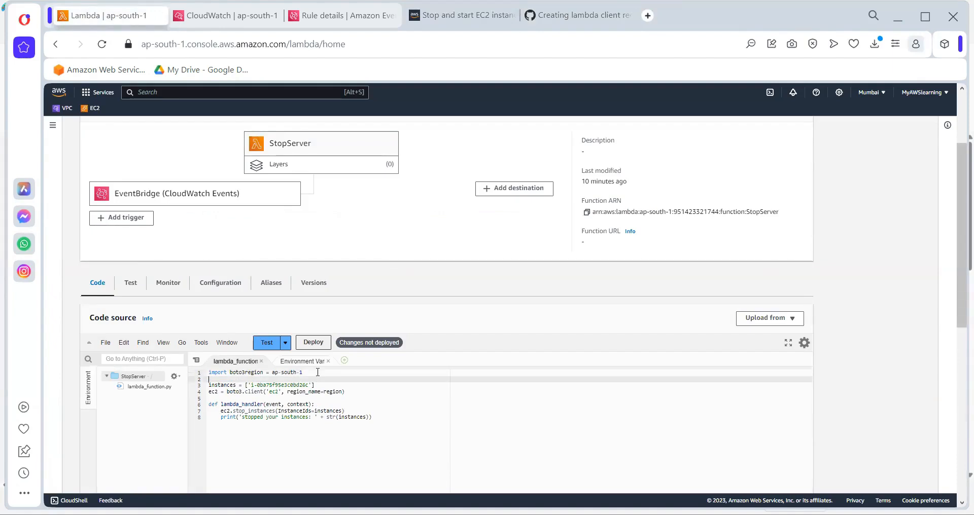
key("ctrl+v")
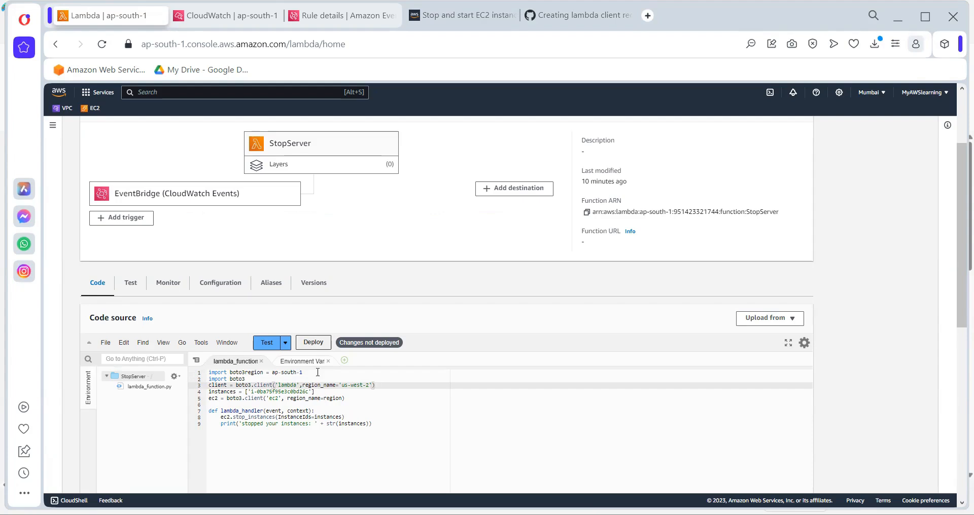
key("ctrl+z")
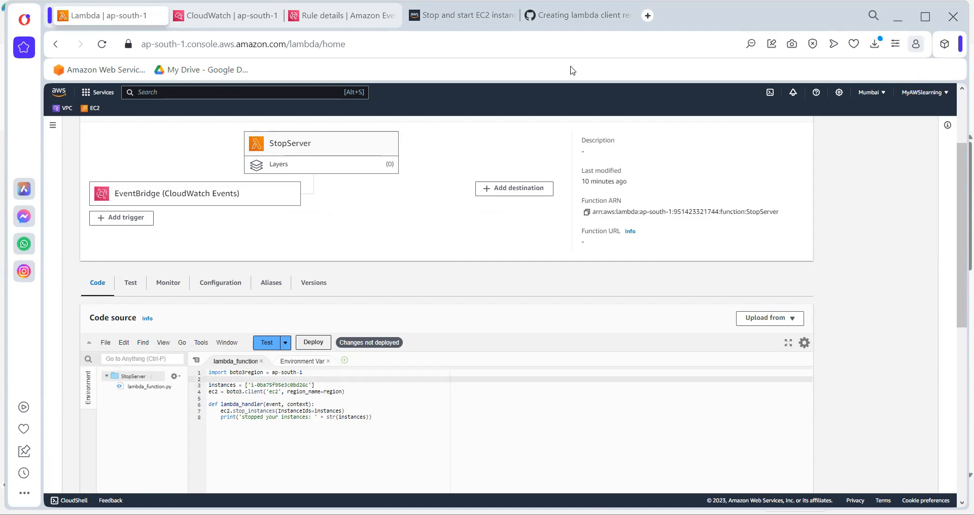
Return from the GitHub issue to the Google results and look through the remaining entries and related searches for a boto3 syntax fix
key("alt+Tab")
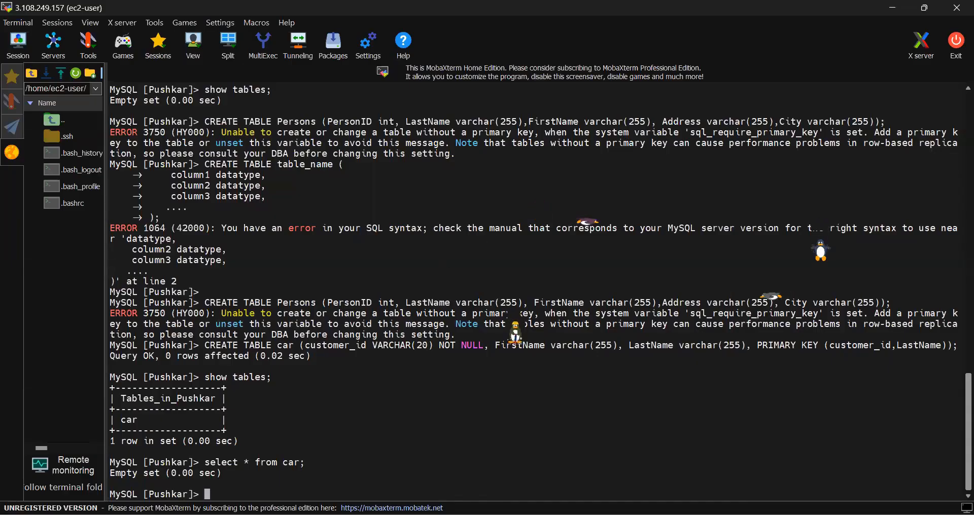
key("alt+Tab")
left_click(577, 16)
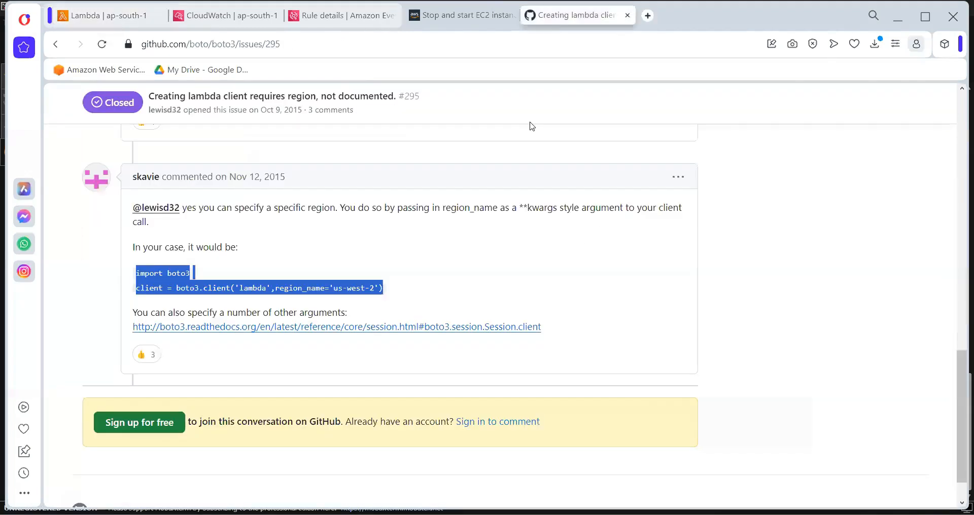
left_click(56, 44)
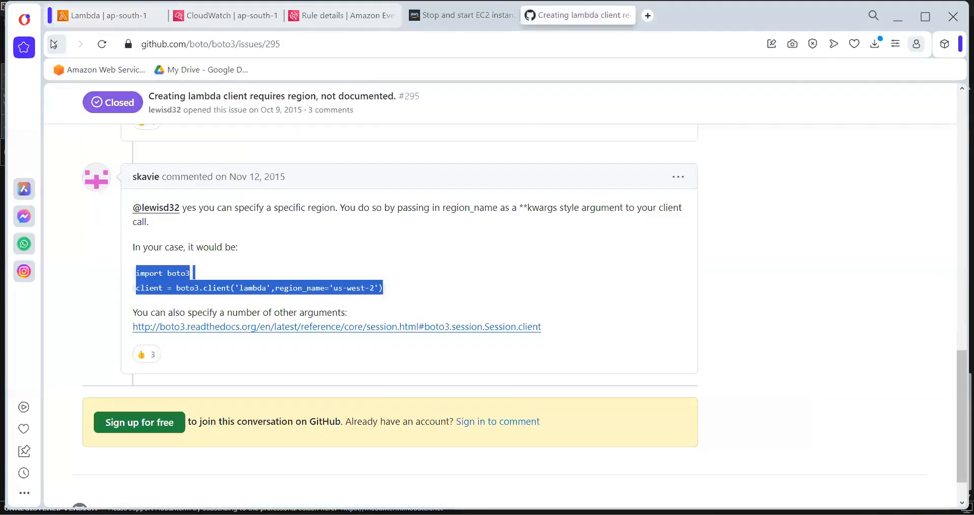
scroll(397, 299, "down", 4)
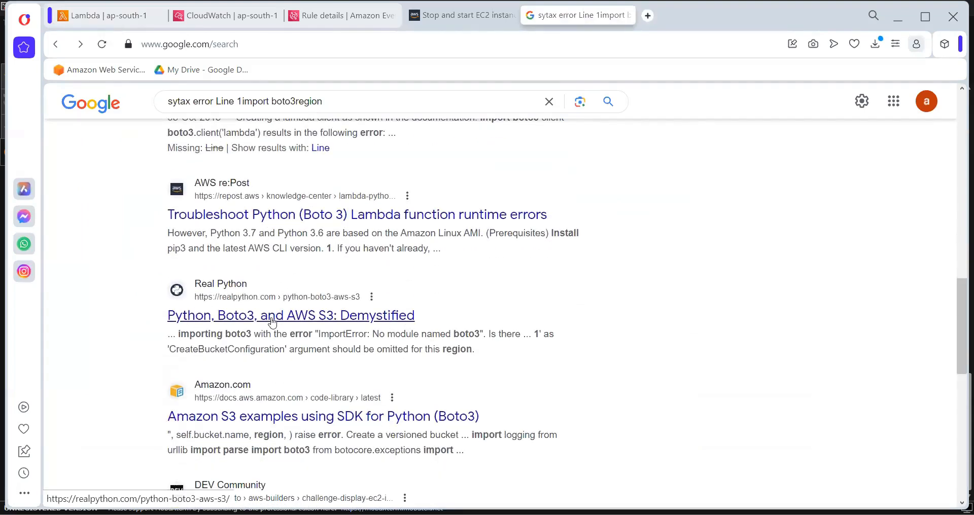
scroll(272, 323, "down", 5)
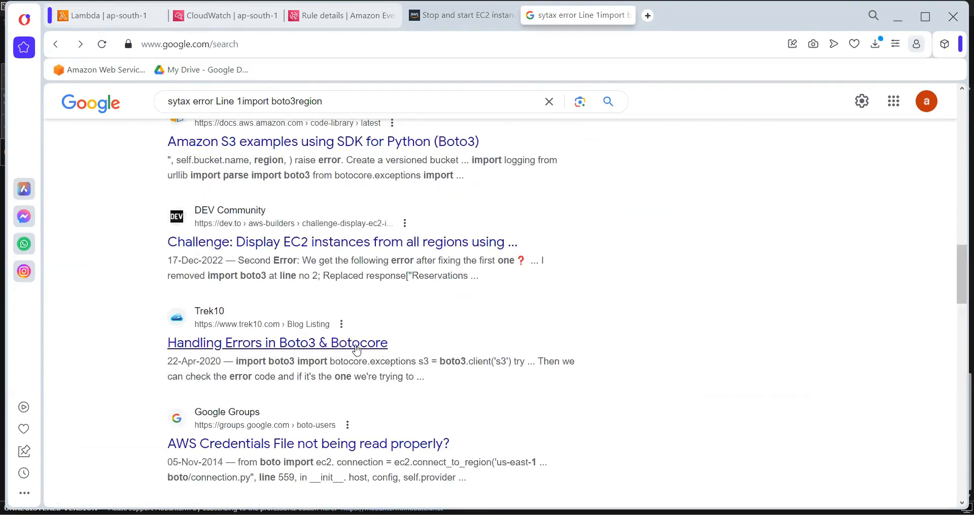
scroll(357, 349, "down", 5)
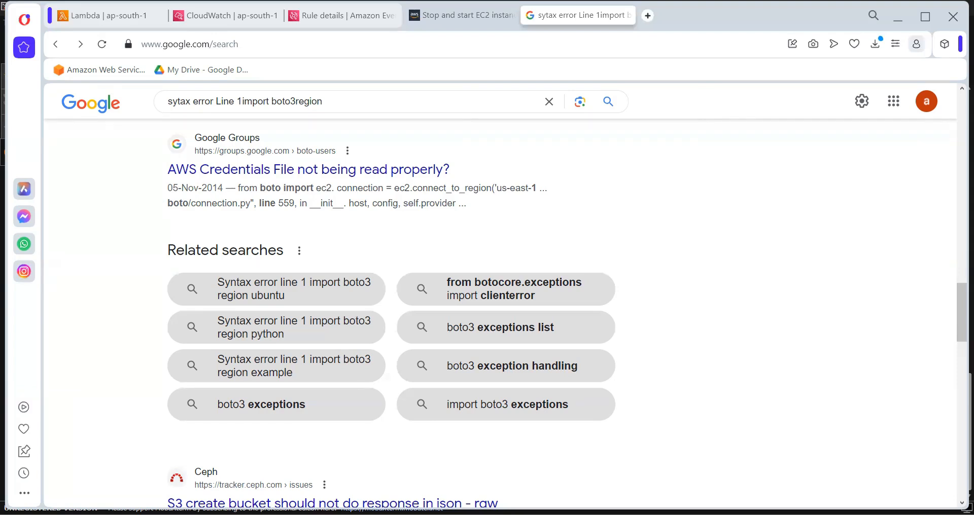
Split line 1 of StopServer's code into import boto3 and region = 'ap-south-1', and remove the blank line above instances
left_click(107, 15)
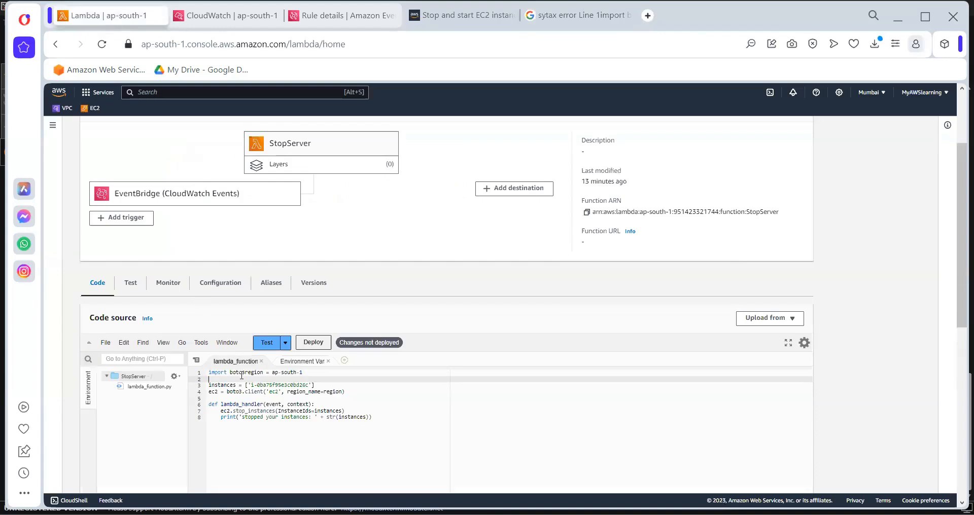
left_click(243, 373)
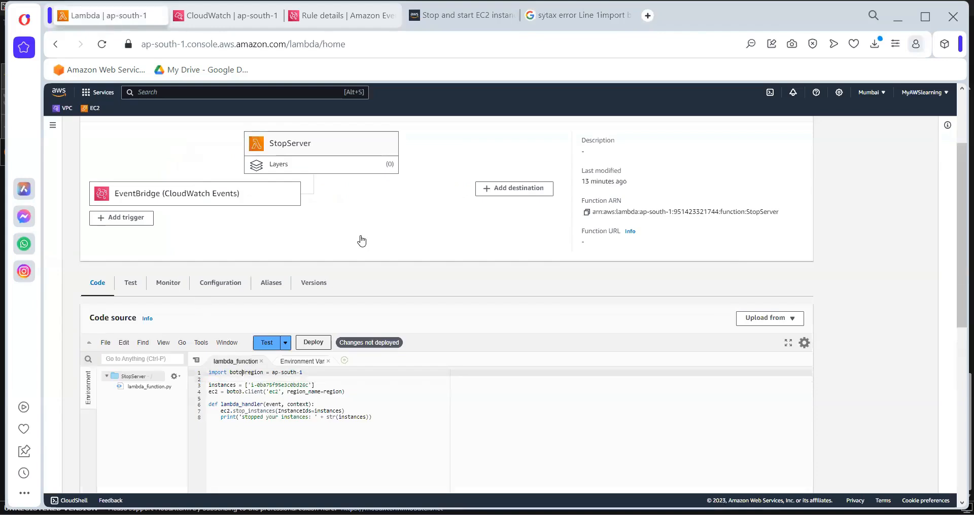
left_click(505, 15)
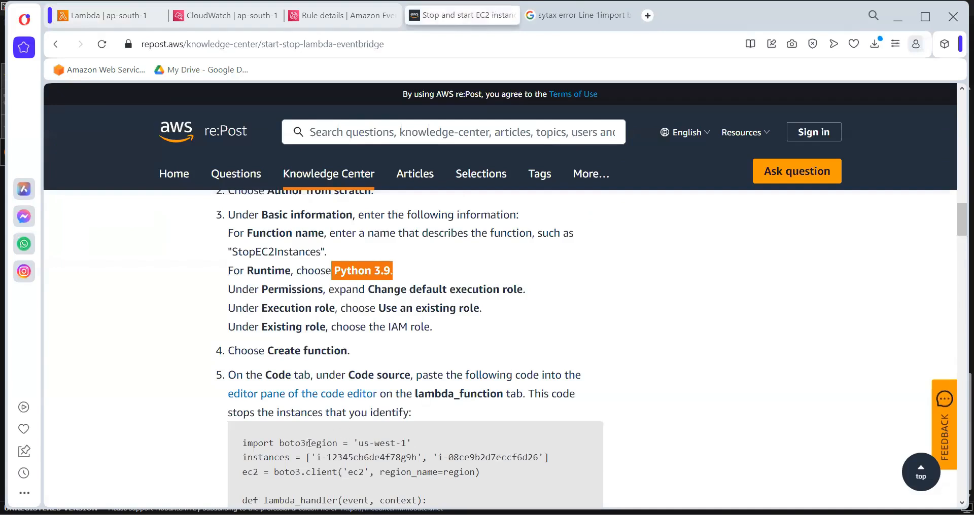
left_click(77, 18)
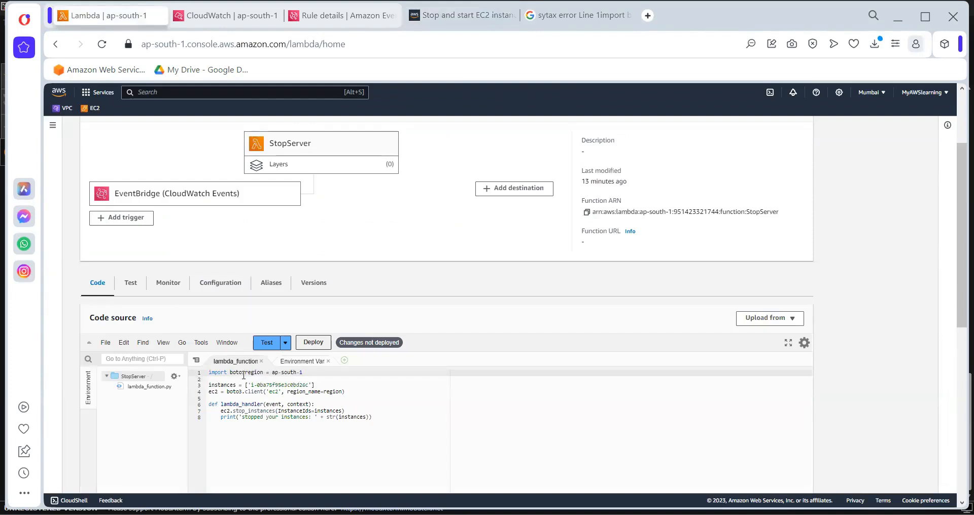
left_click(245, 372)
key("Return")
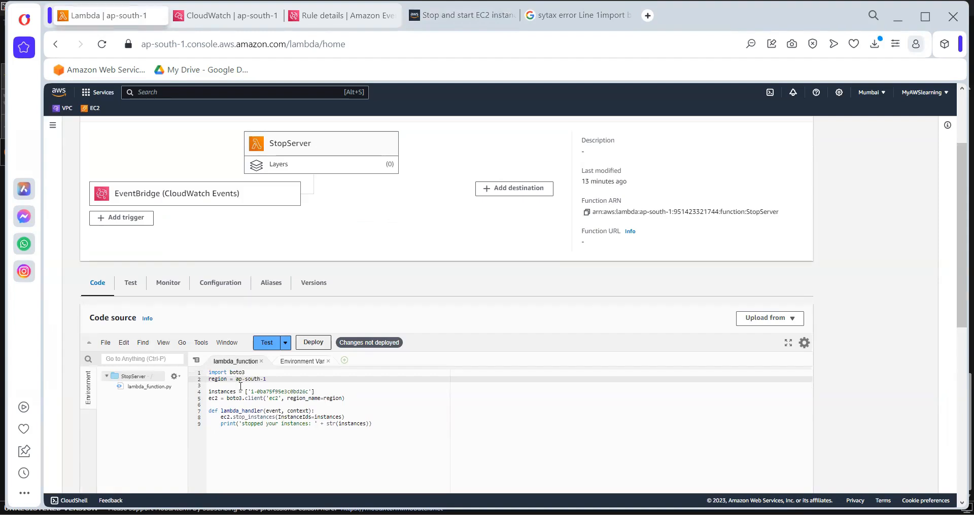
type("'")
left_click(307, 379)
left_click(226, 385)
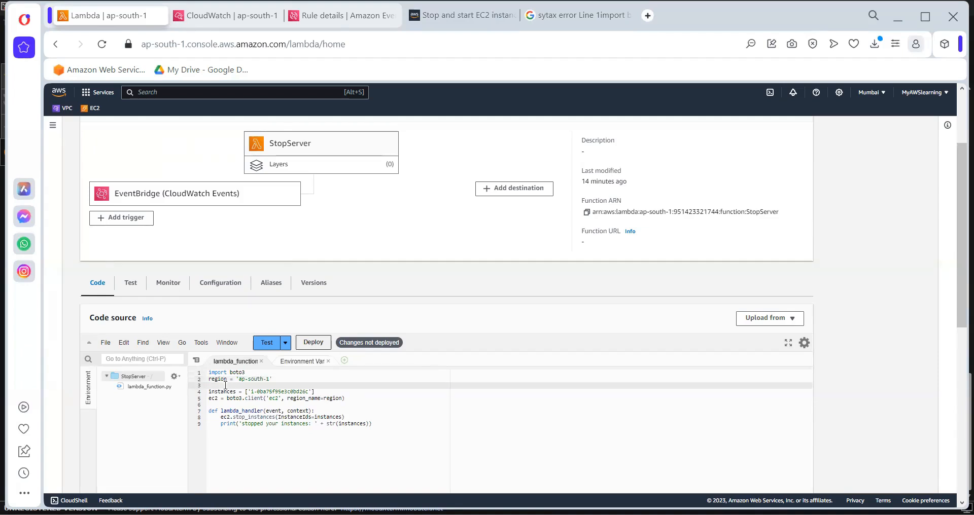
key("BackSpace")
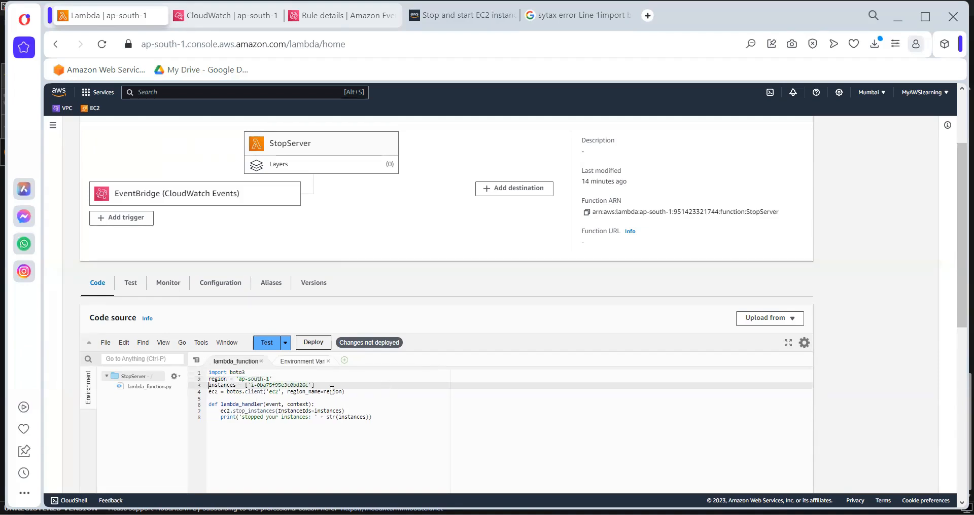
Check the region variable against the region_name argument in StopServer's code and deploy the corrected function
double_click(331, 391)
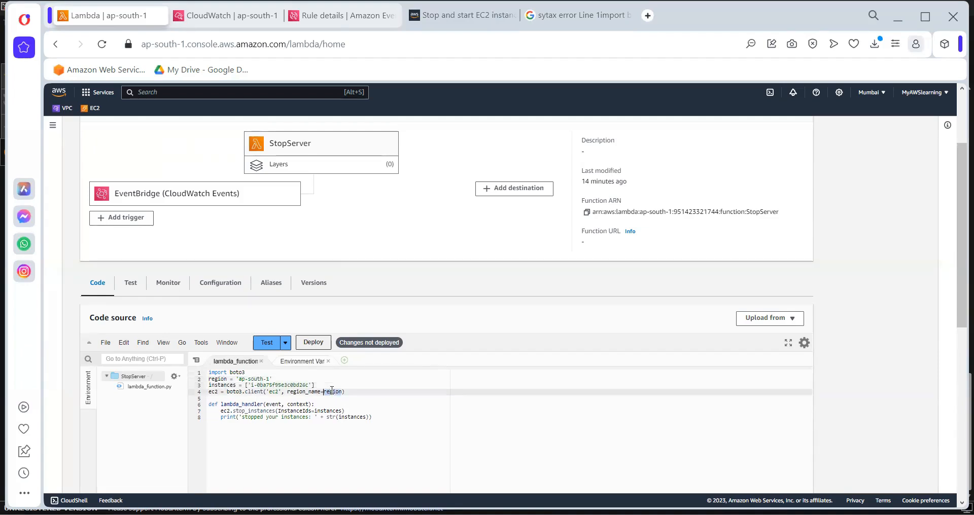
left_click(219, 384)
double_click(217, 379)
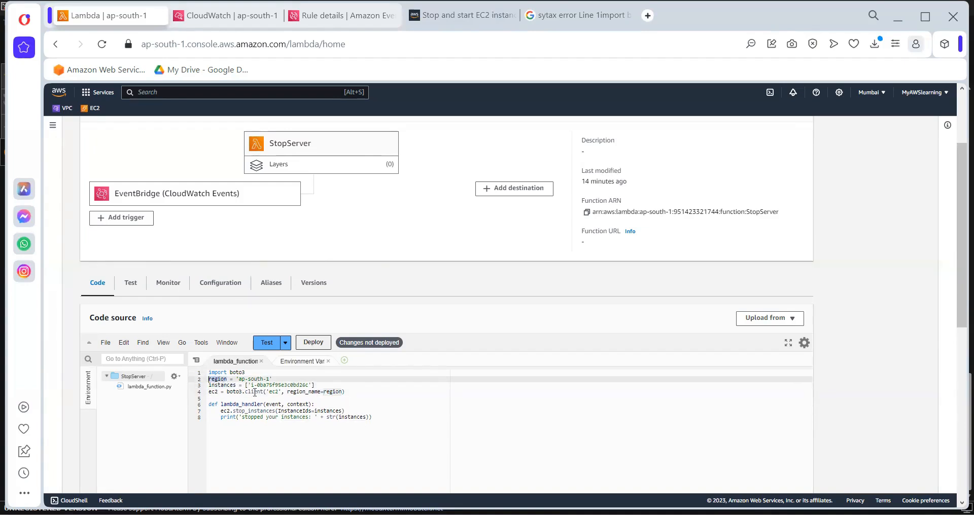
double_click(297, 392)
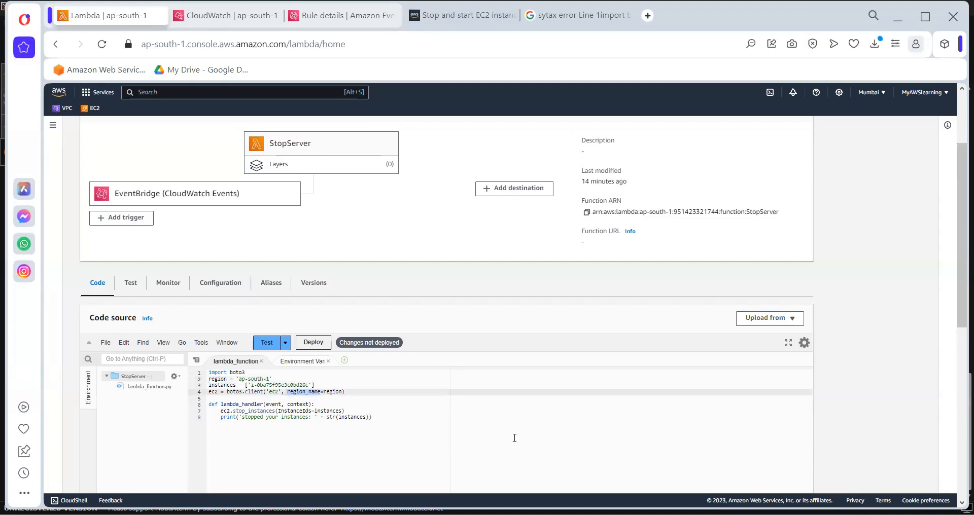
left_click(314, 342)
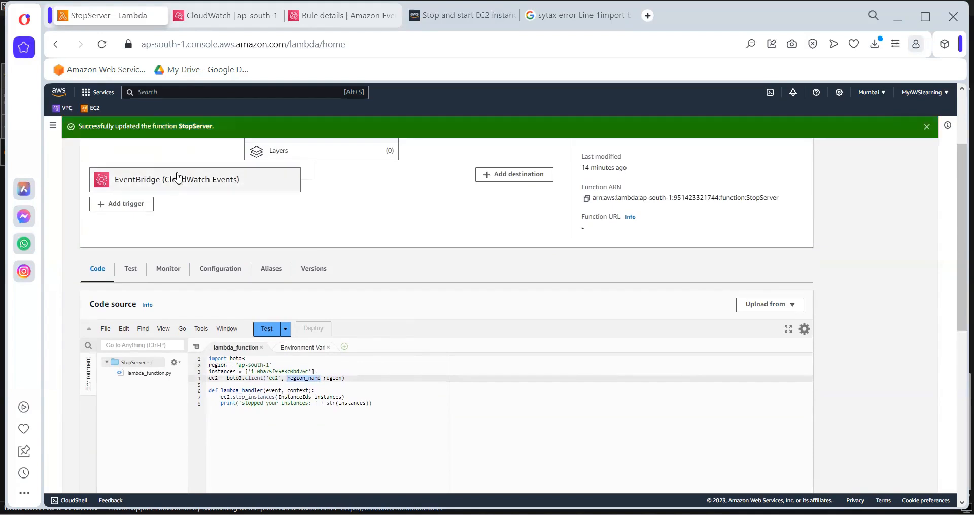
Open the Stop10AM rule from StopServer's EventBridge trigger and close the old rule details and Google results pages
left_click(177, 182)
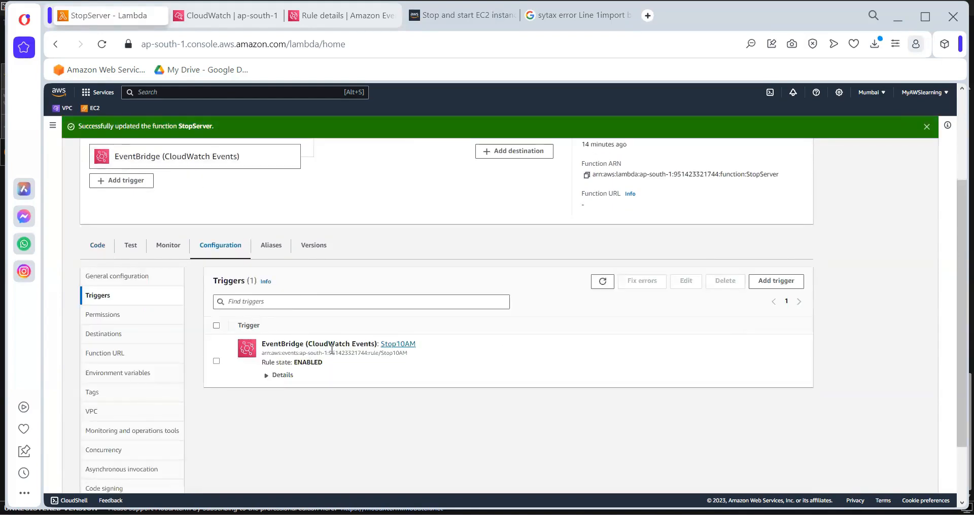
left_click(391, 345)
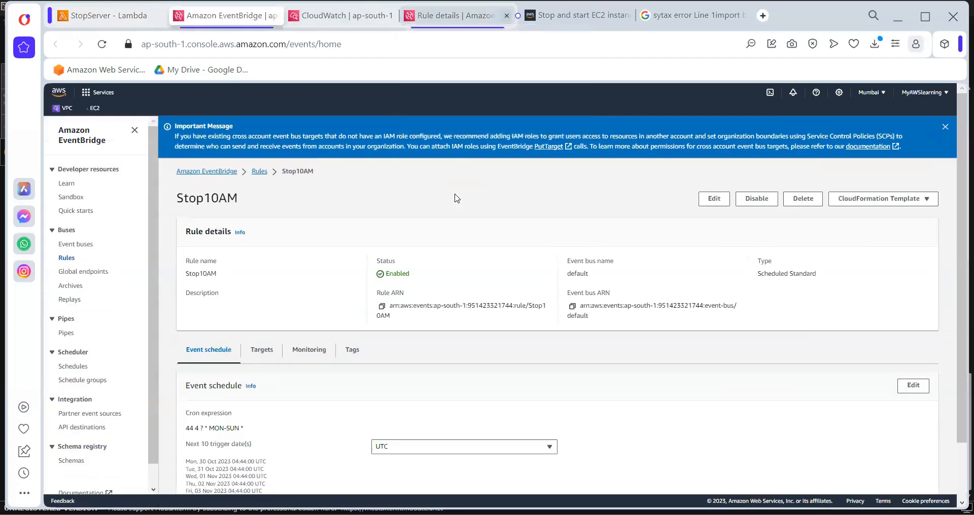
left_click(506, 15)
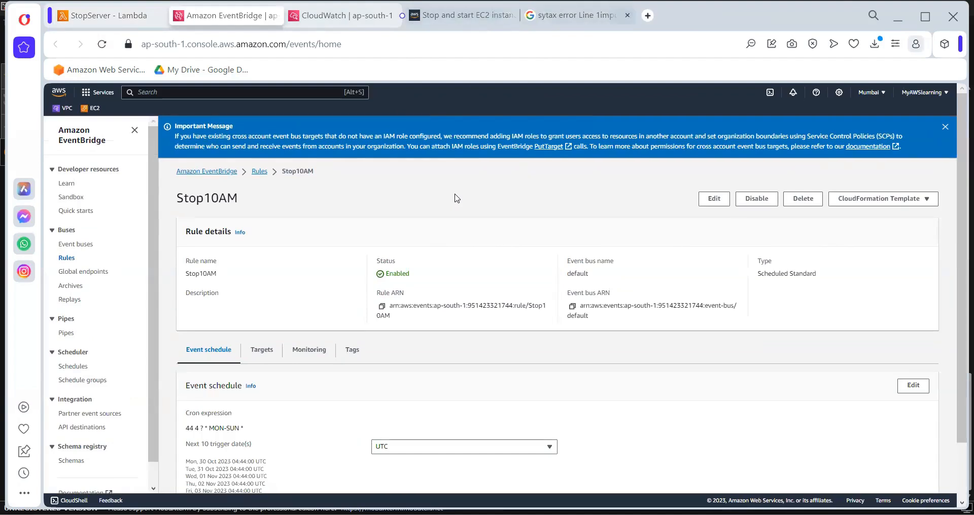
left_click(627, 15)
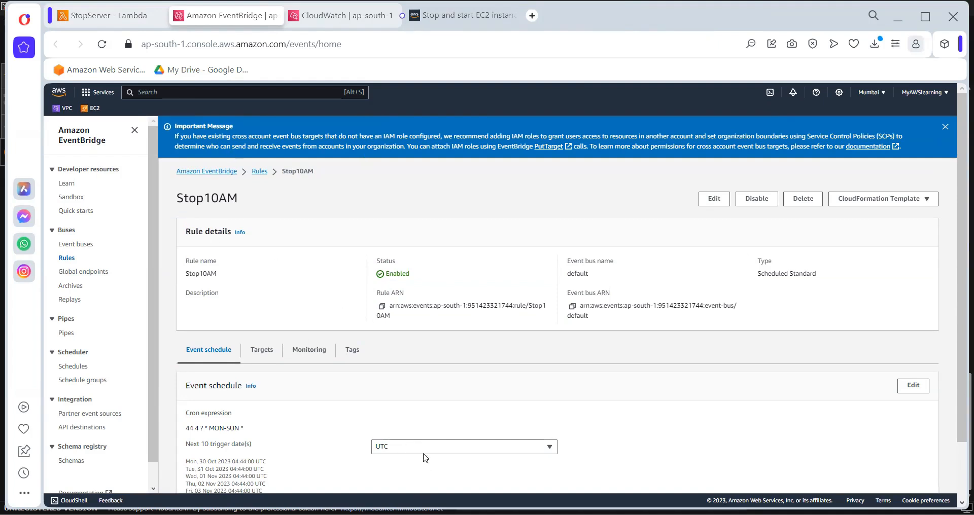
Edit the Stop10AM event schedule, setting the cron minutes to 58 and showing the trigger dates in the local time zone
left_click(425, 448)
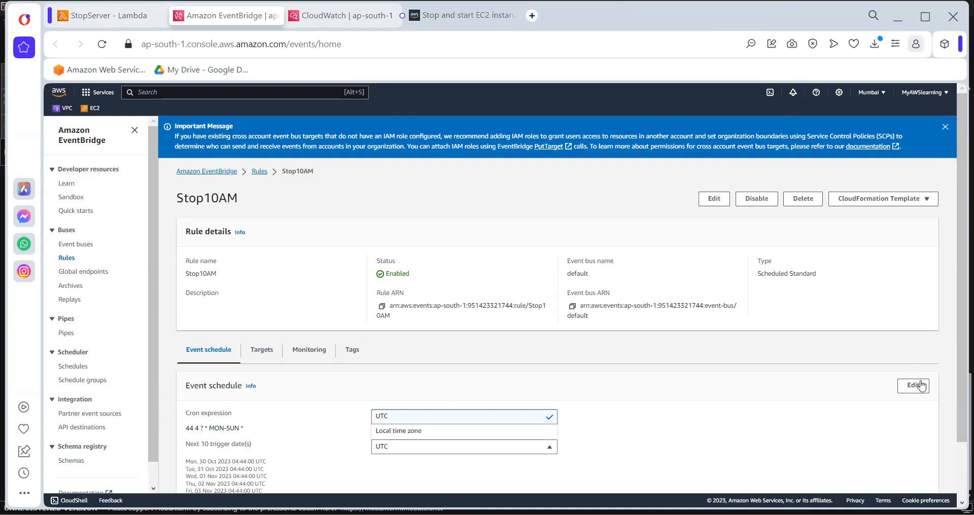
left_click(921, 385)
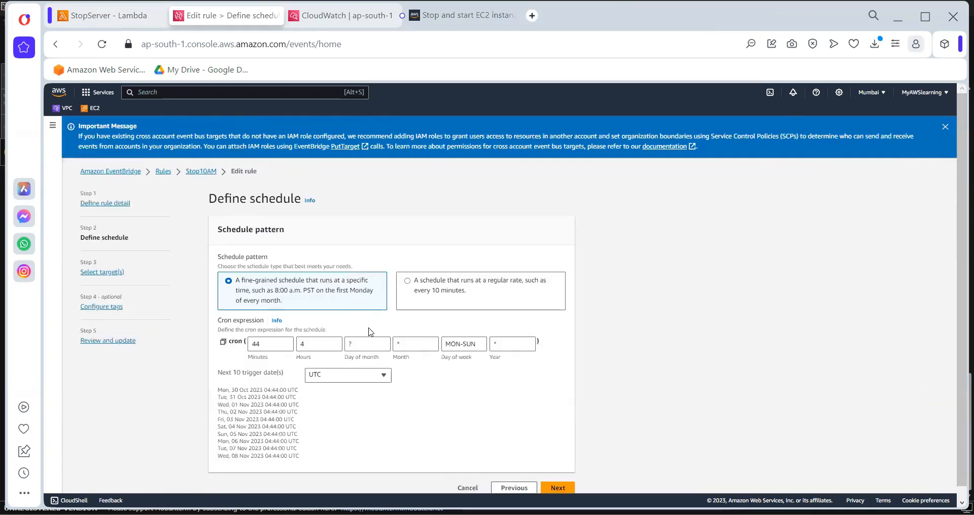
left_click(272, 346)
double_click(271, 346)
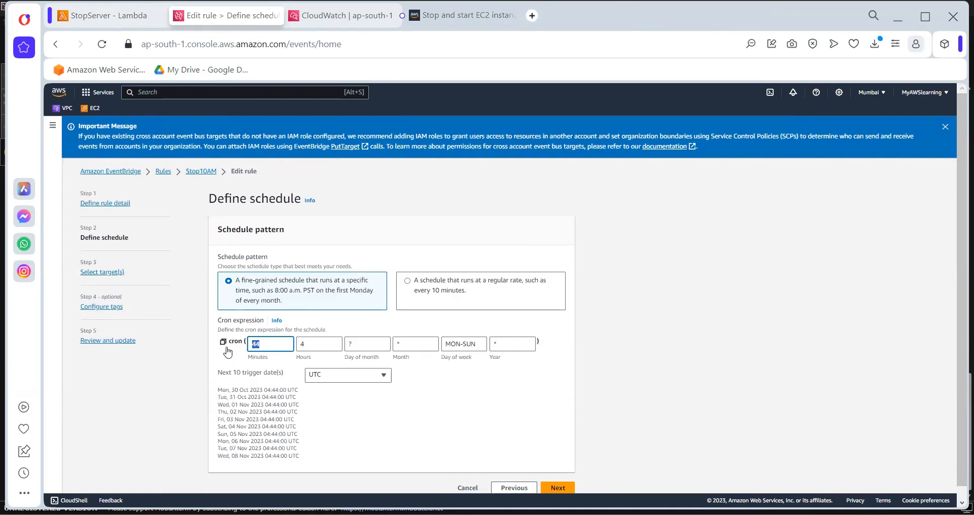
type("55")
left_click(315, 375)
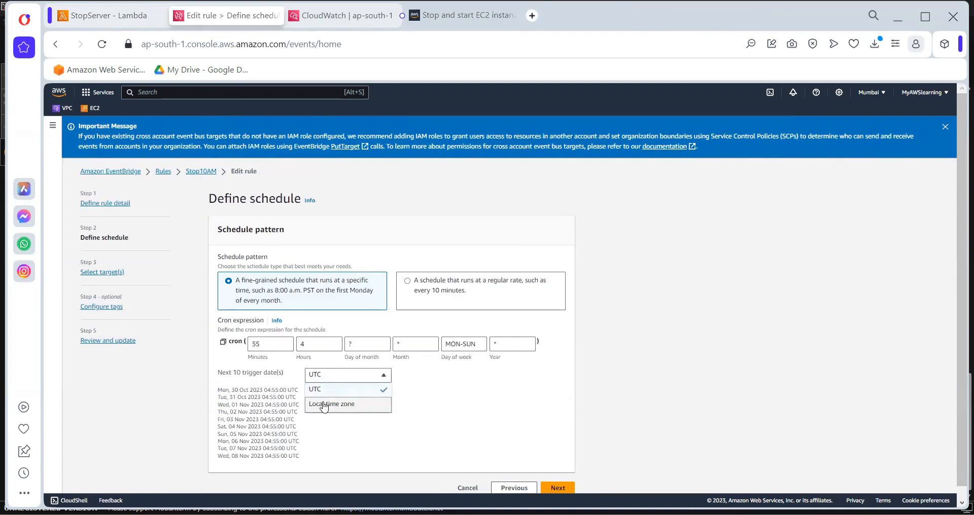
left_click(324, 406)
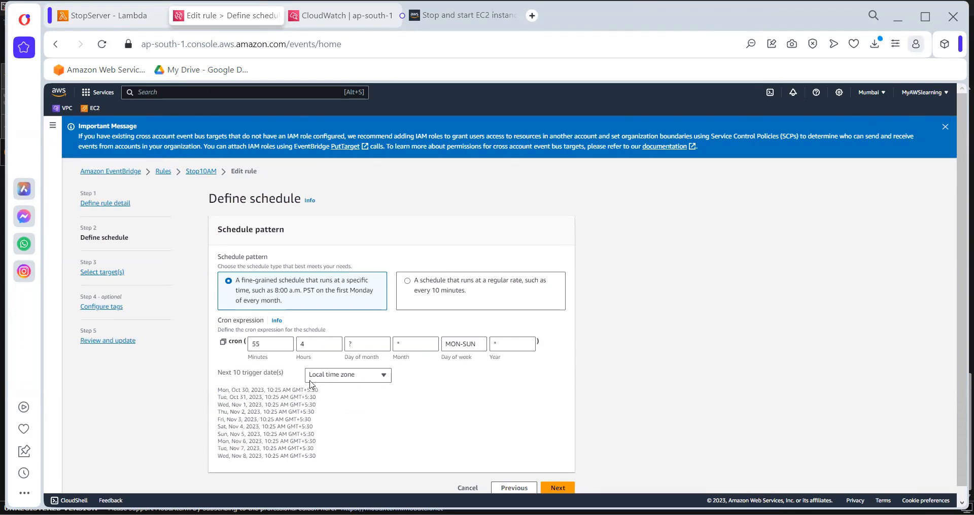
left_click(268, 344)
type("8")
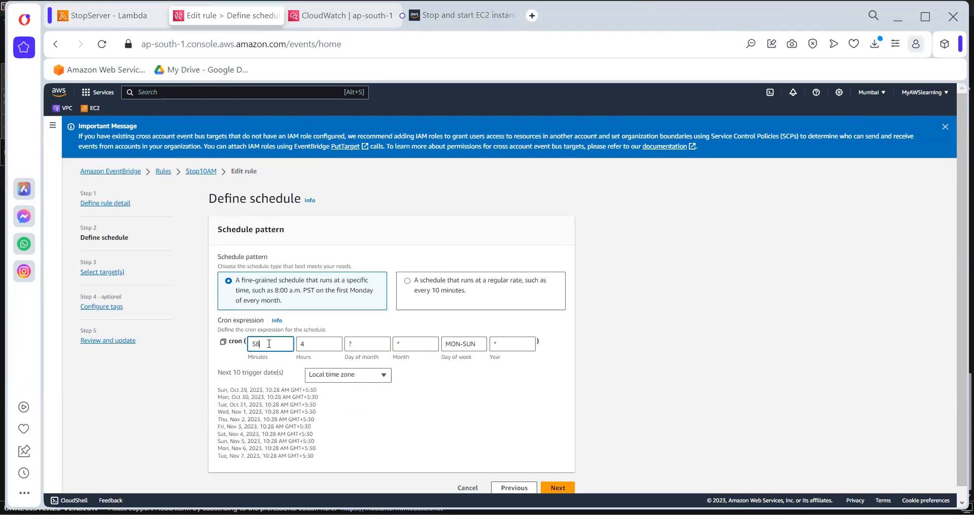
Keep the existing targets and tags, and save the updated Stop10AM rule after review
left_click(557, 489)
scroll(551, 427, "down", 10)
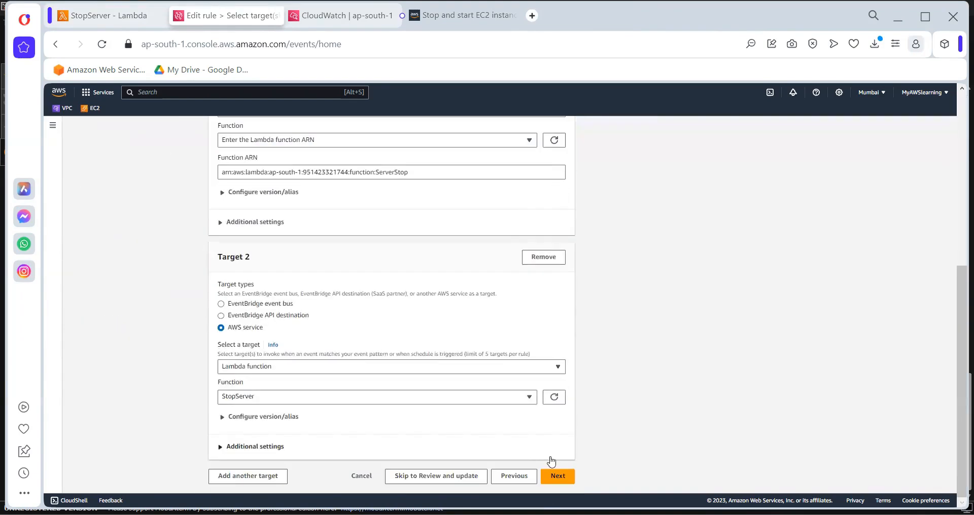
left_click(556, 477)
left_click(556, 358)
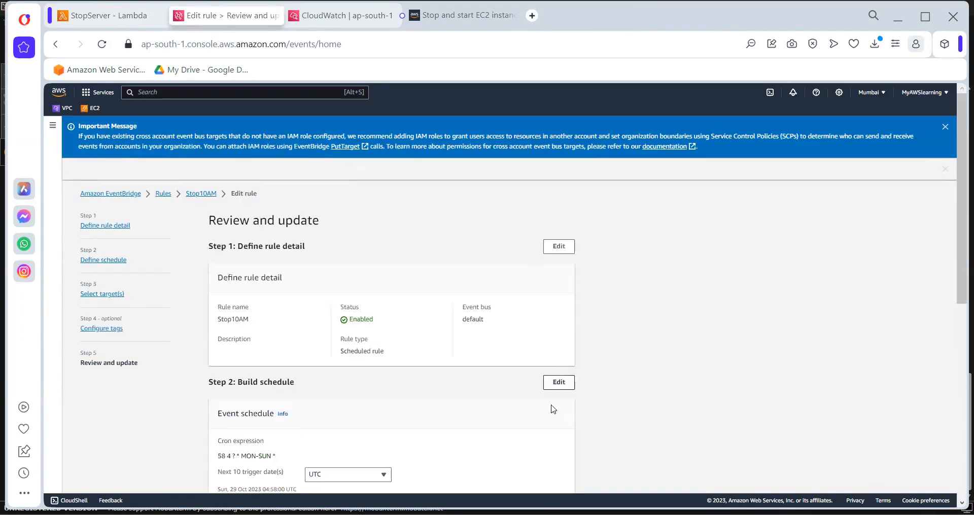
scroll(550, 407, "down", 10)
left_click(561, 479)
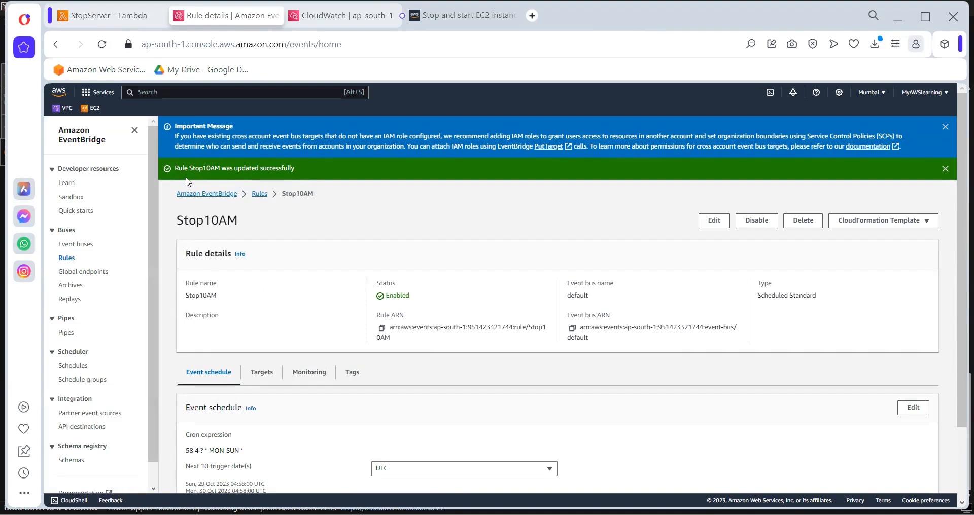
Open the running EC2 instances in a duplicate of the CloudWatch page and refresh the list to check TestingServer's state
left_click(323, 18)
right_click(323, 18)
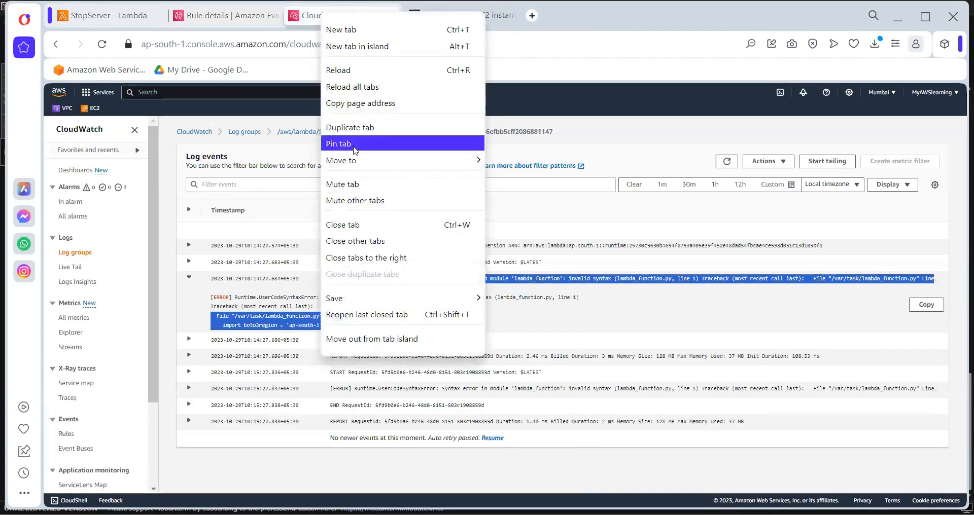
left_click(335, 128)
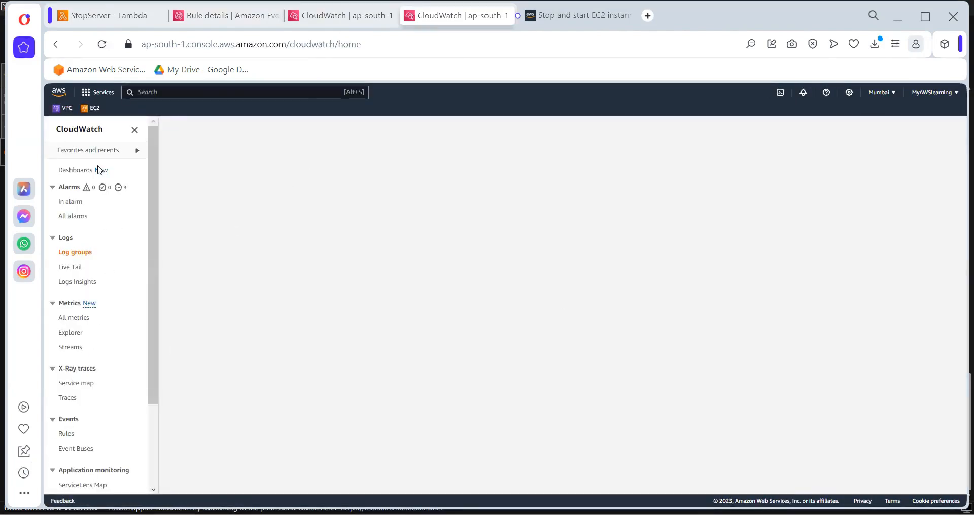
left_click(92, 109)
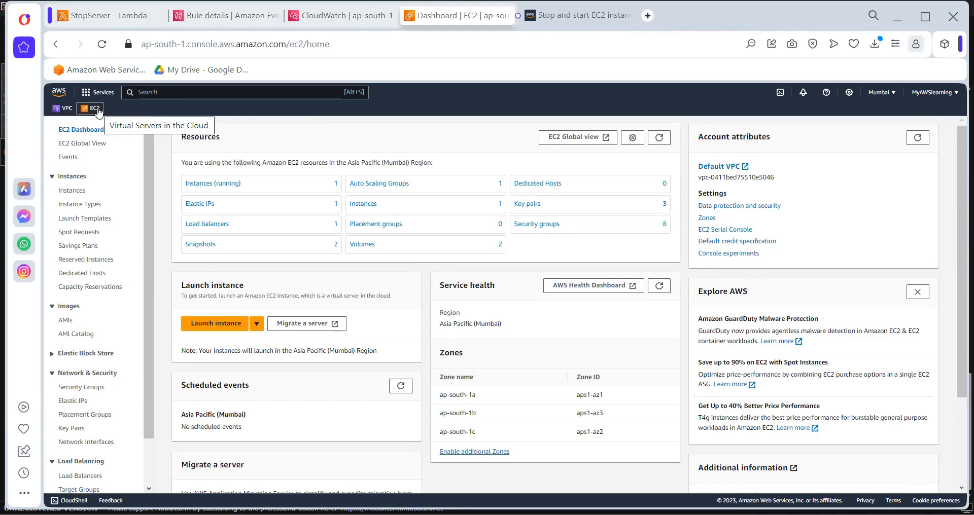
left_click(185, 186)
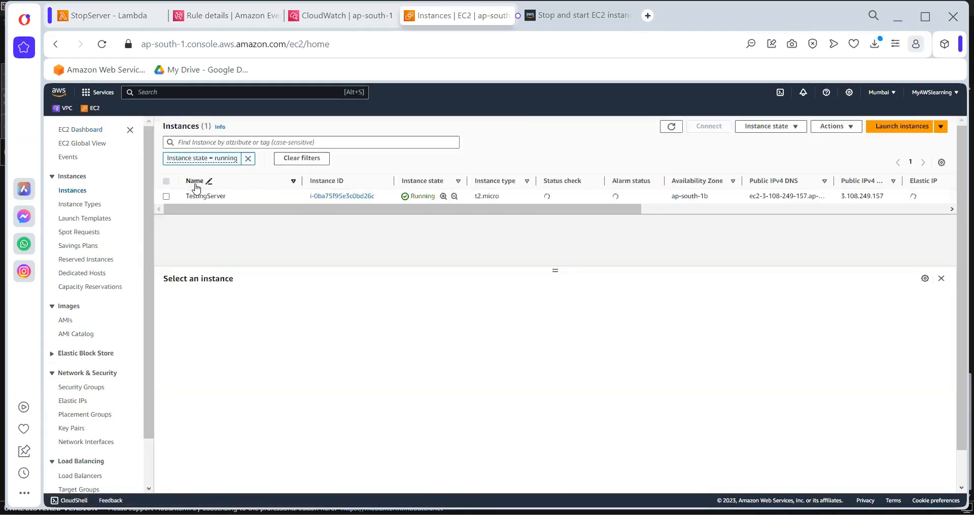
left_click(674, 130)
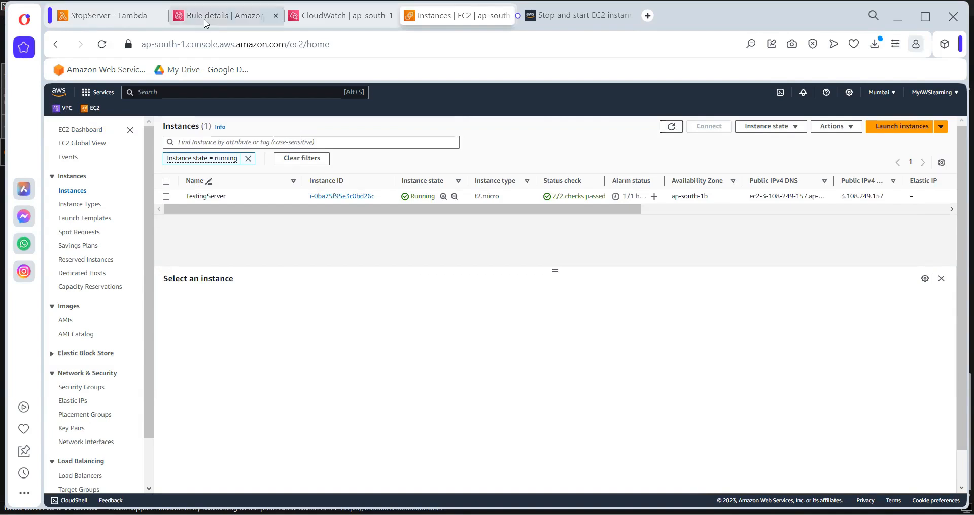
Close the old CloudWatch page, open StopServer's 2023/10/29 log stream from the function's monitoring logs, and reload its events
left_click(132, 16)
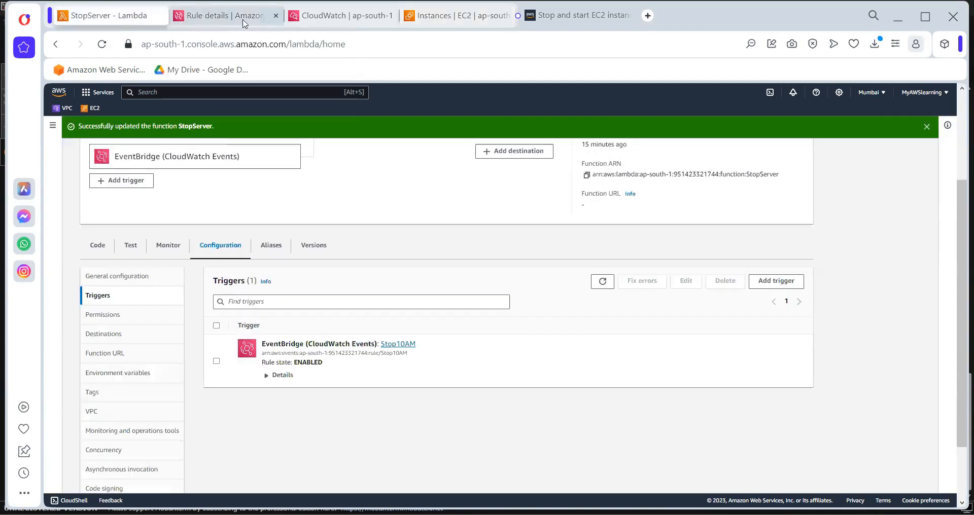
left_click(392, 17)
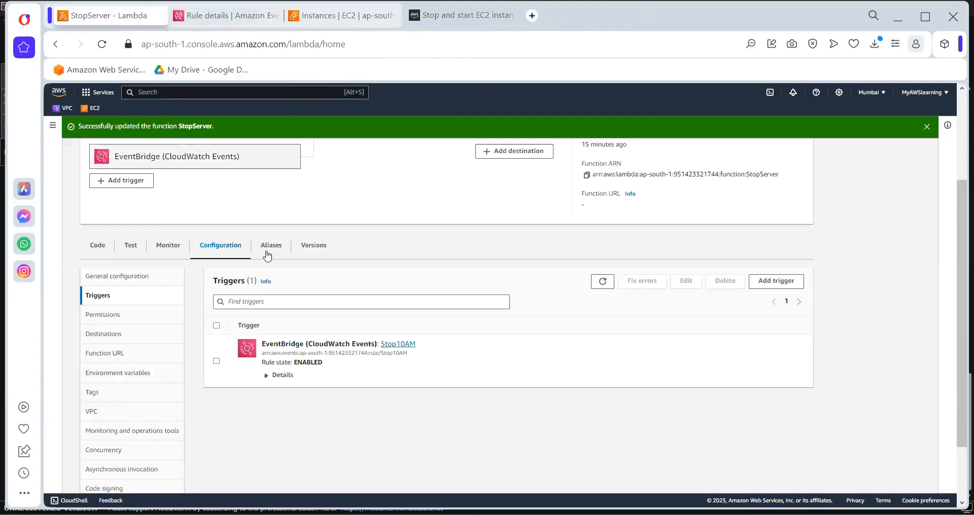
left_click(169, 249)
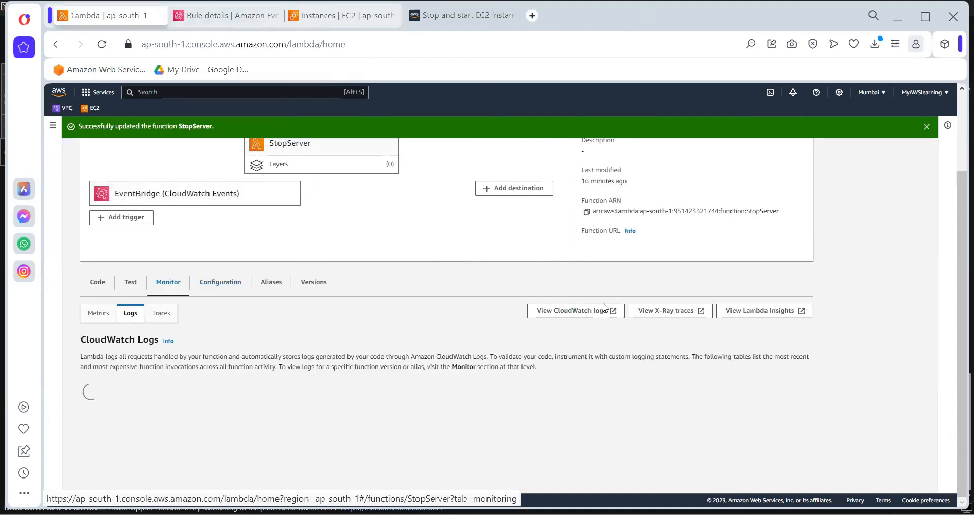
left_click(576, 311)
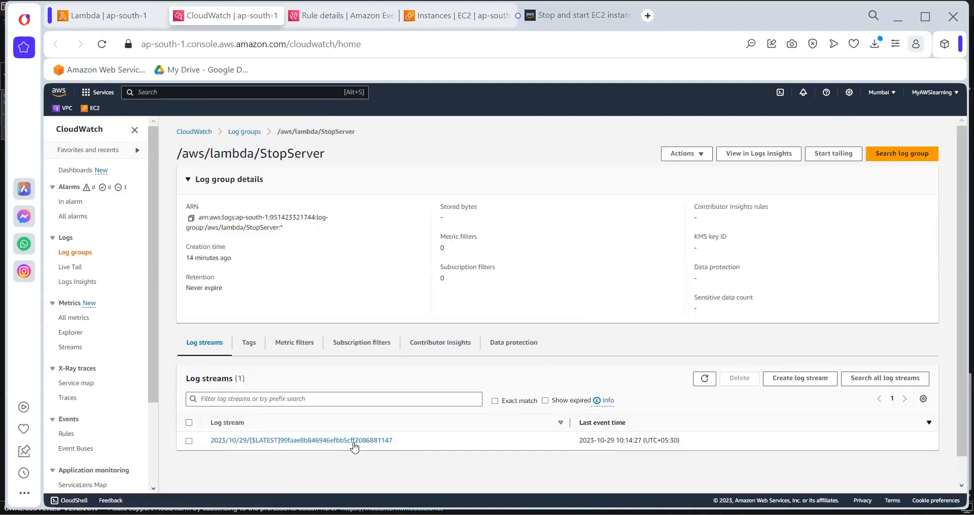
left_click(355, 441)
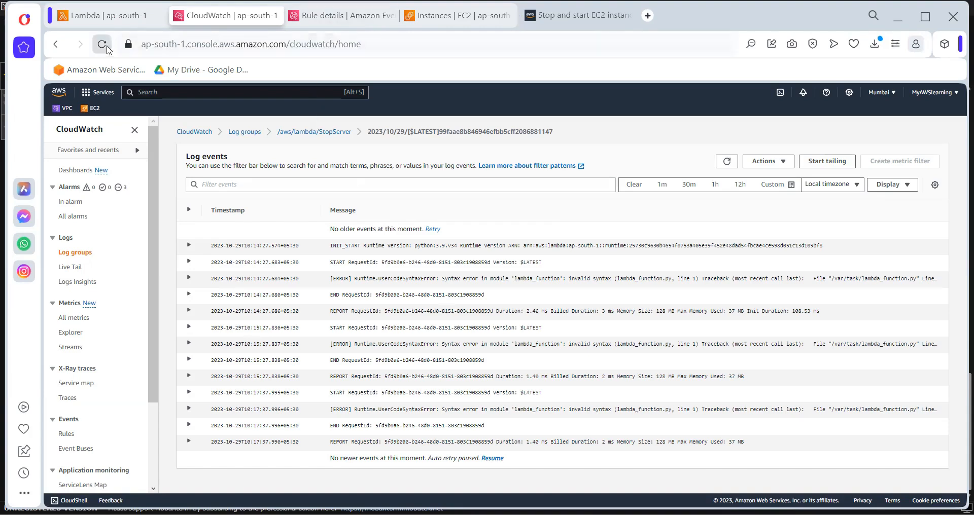
left_click(107, 48)
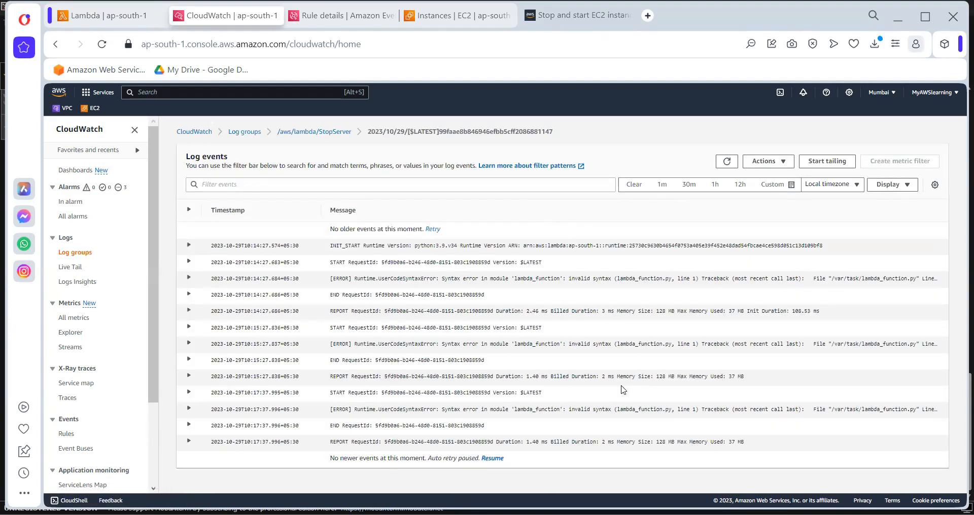
Open the newest log stream in the /aws/lambda/StopServer log group and examine the stopped-instances message
left_click(329, 133)
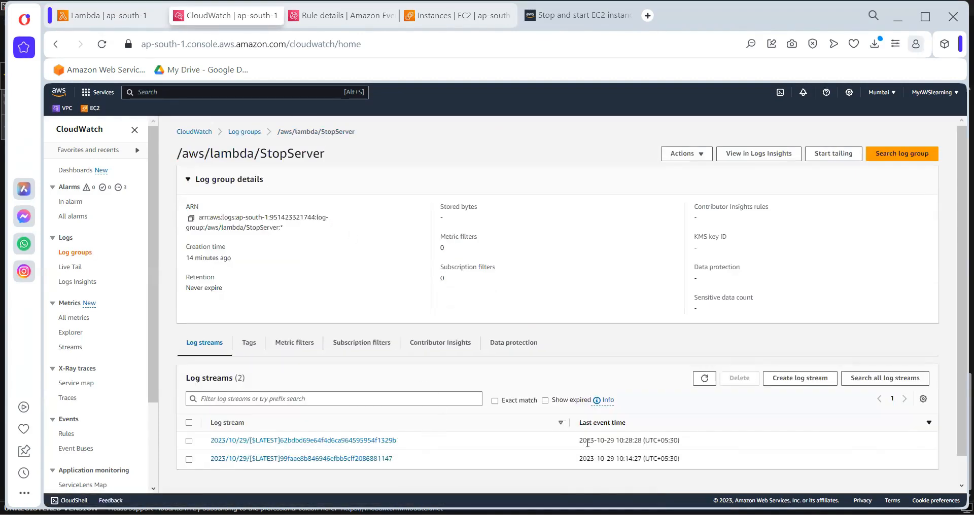
left_click(330, 441)
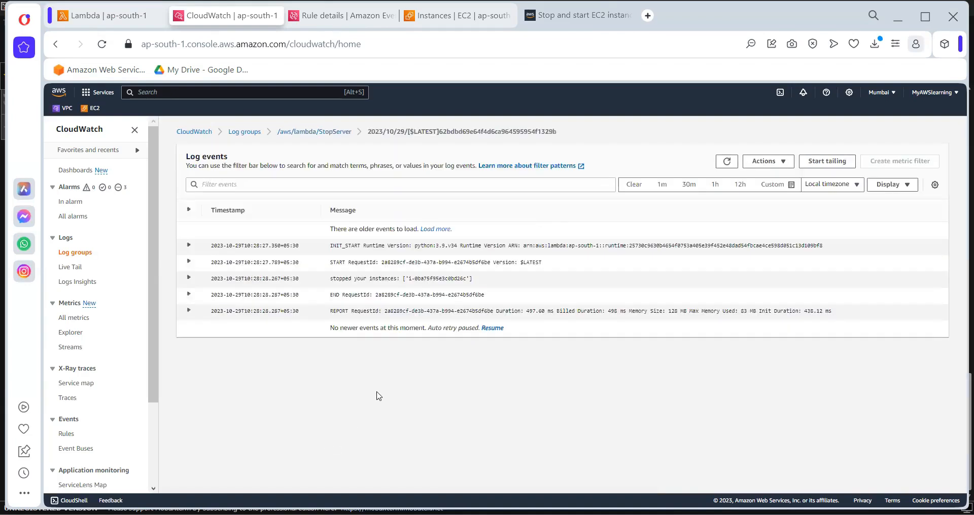
left_click_drag(330, 279, 480, 284)
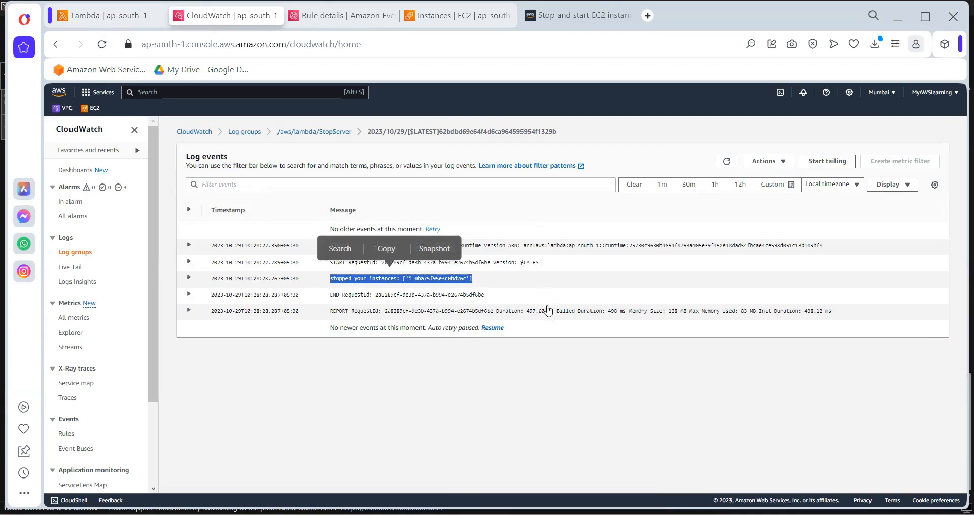
left_click(497, 281)
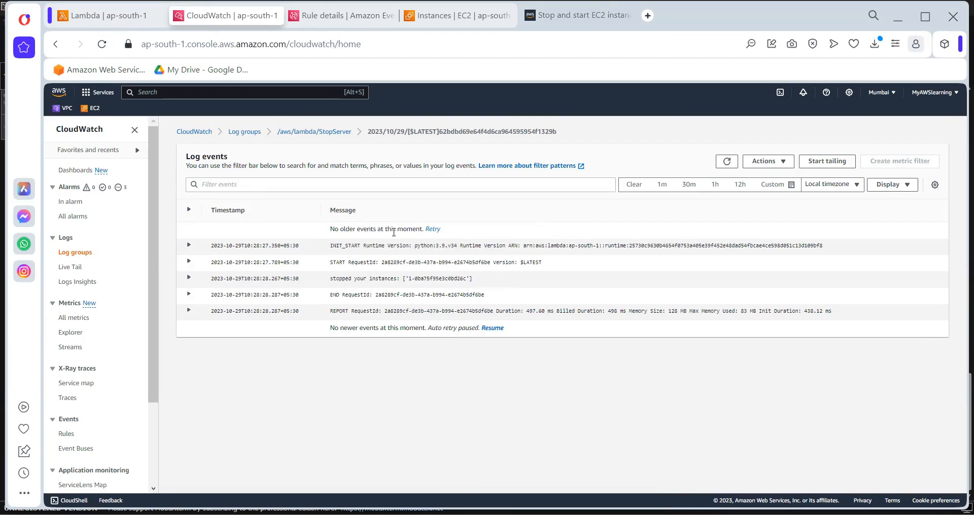
Refresh the EC2 instances list, clear its running filter to check TestingServer's state, and switch to the Paint notes
left_click(461, 16)
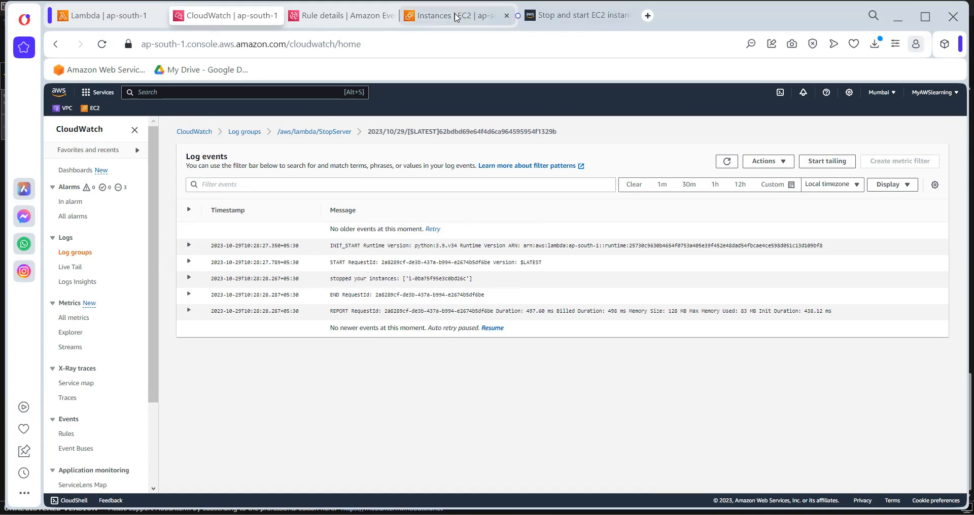
left_click(671, 126)
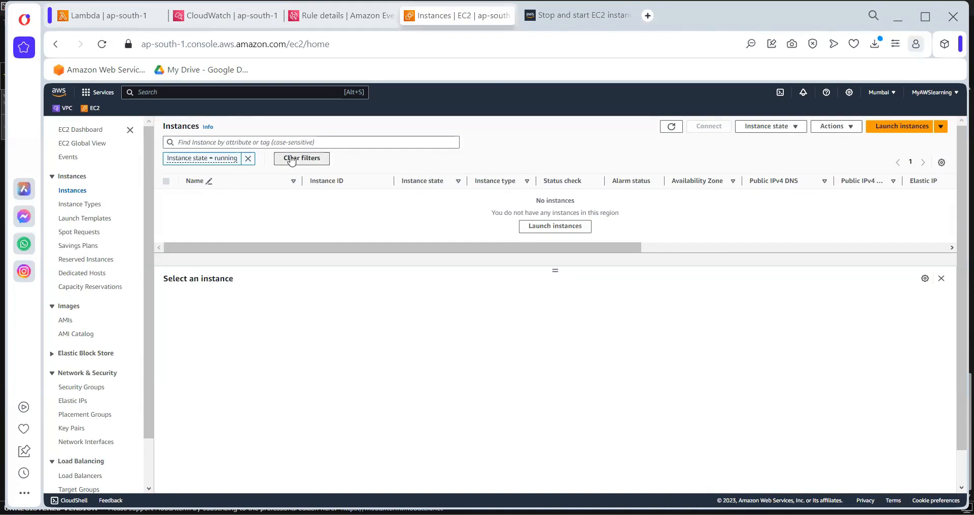
left_click(292, 158)
double_click(422, 176)
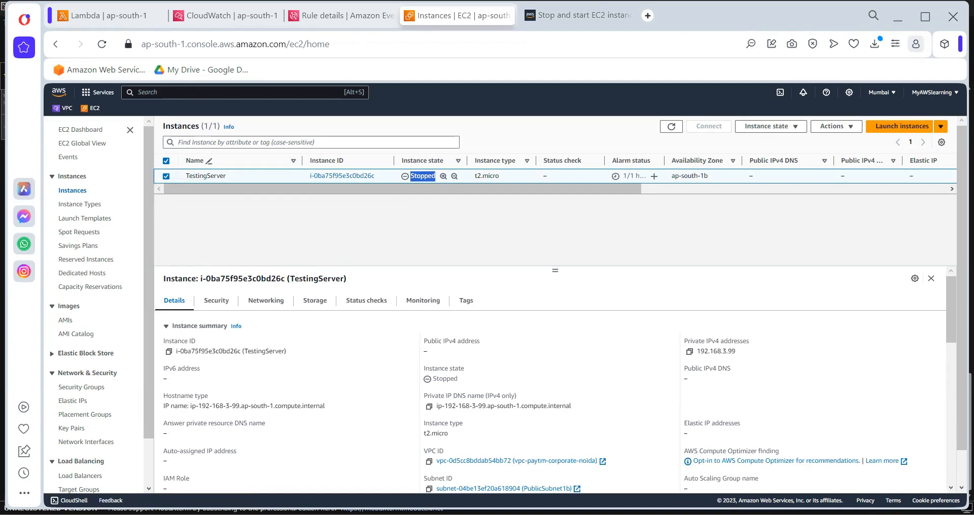
key("alt+Tab")
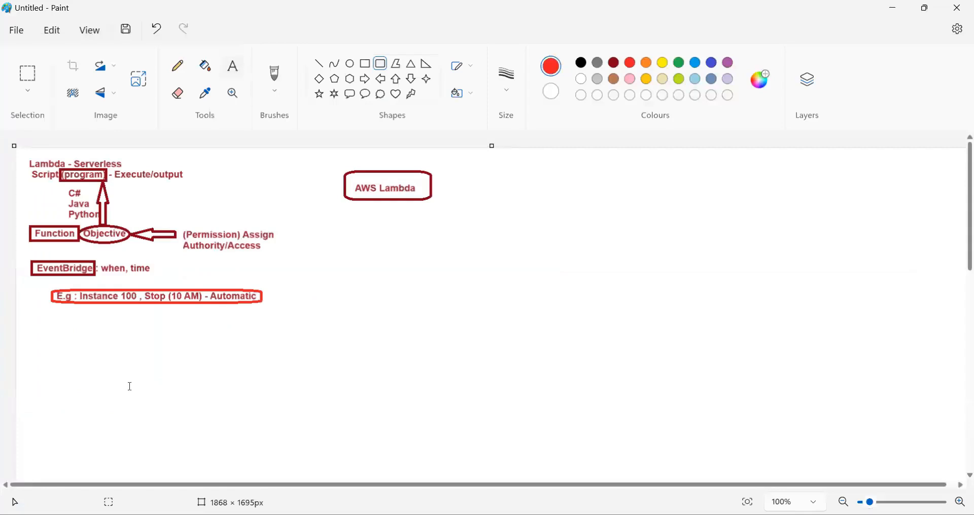
left_click_drag(31, 324, 419, 457)
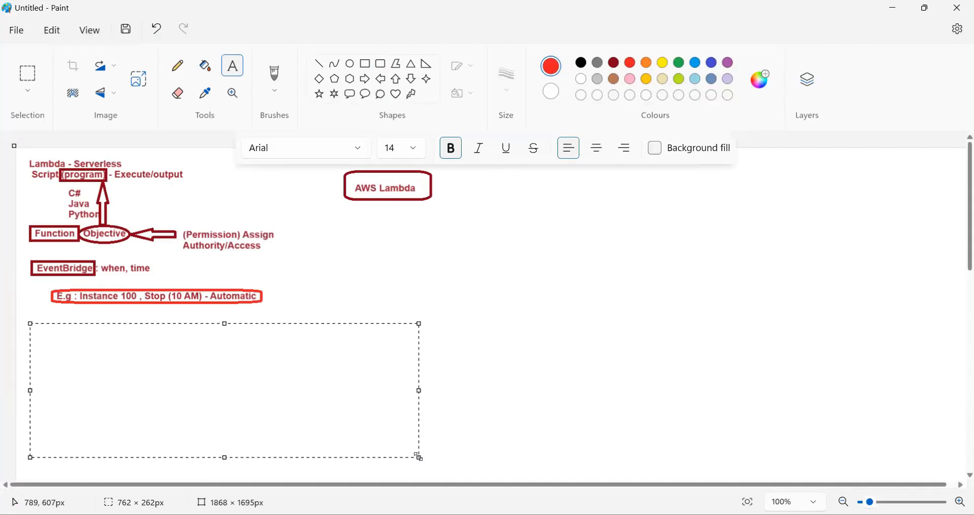
type("Serverless")
left_click(288, 299)
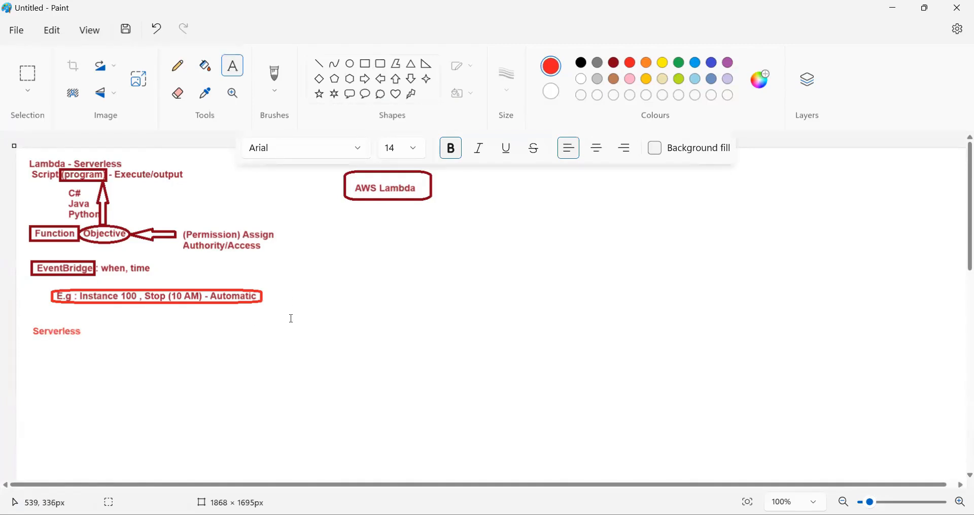
Start a text box below the example line with "Function created (phyton 3.9)" in dark red, correcting "Funtion" to the suggested spelling
left_click_drag(84, 315, 412, 464)
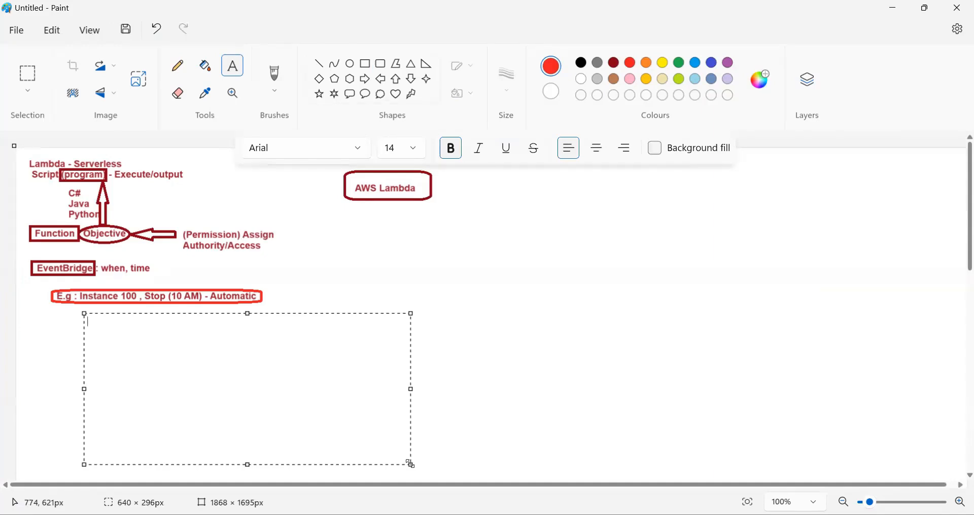
type("Funtion")
left_click_drag(123, 324, 76, 313)
left_click(614, 63)
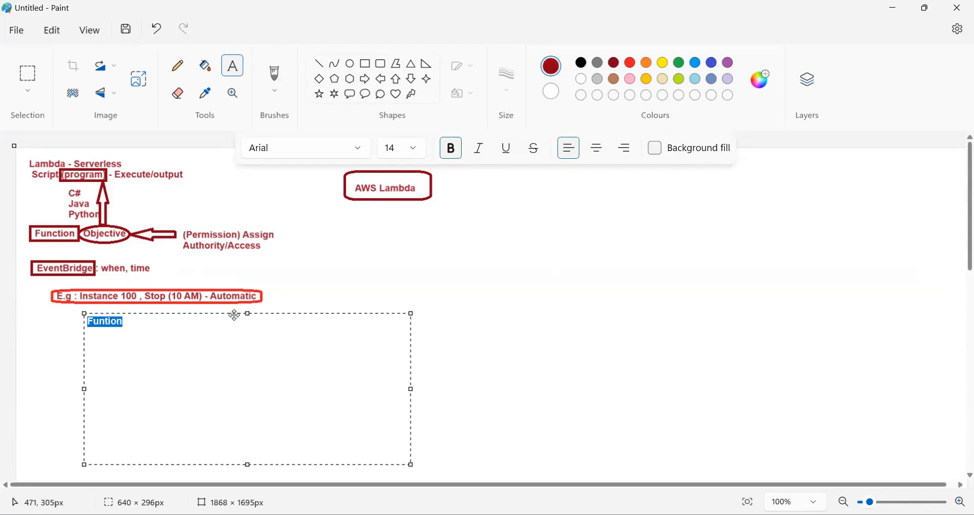
left_click(199, 323)
type("cr")
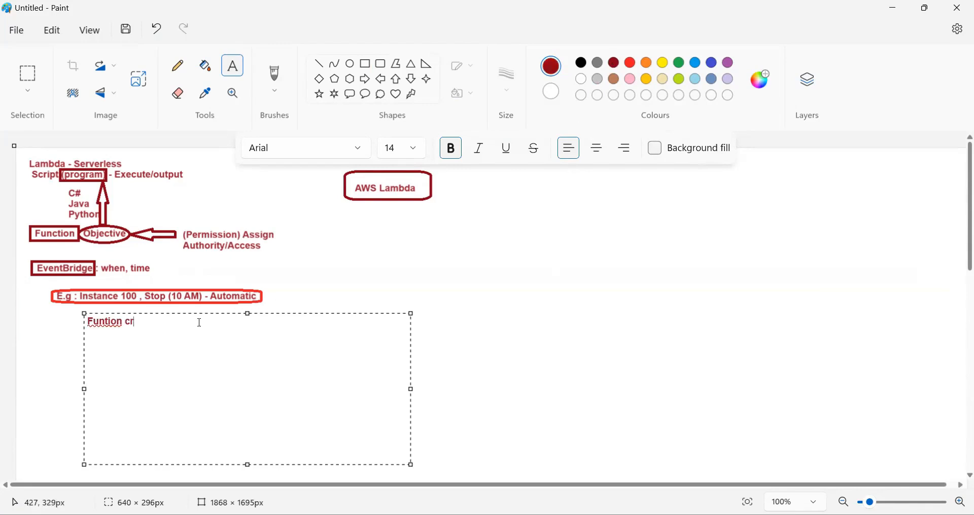
type("eated (phyton 3.9")
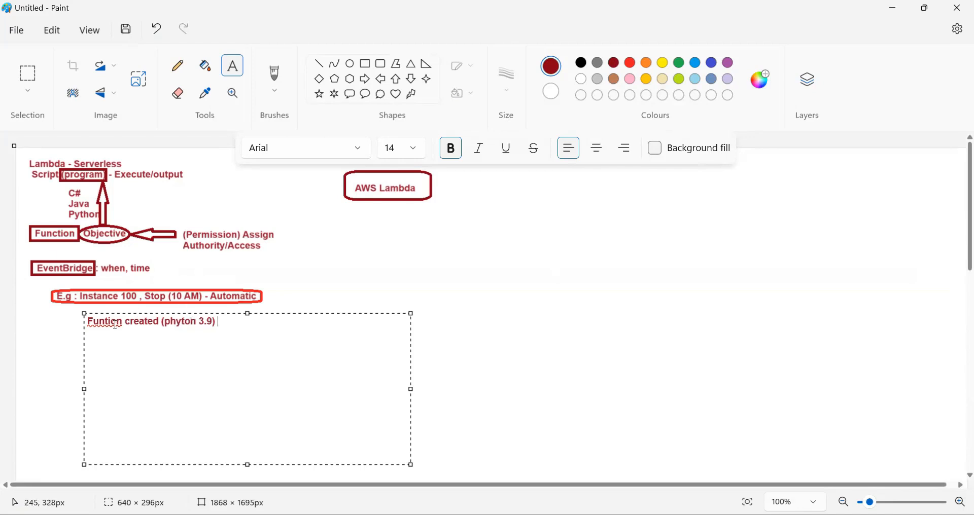
right_click(166, 350)
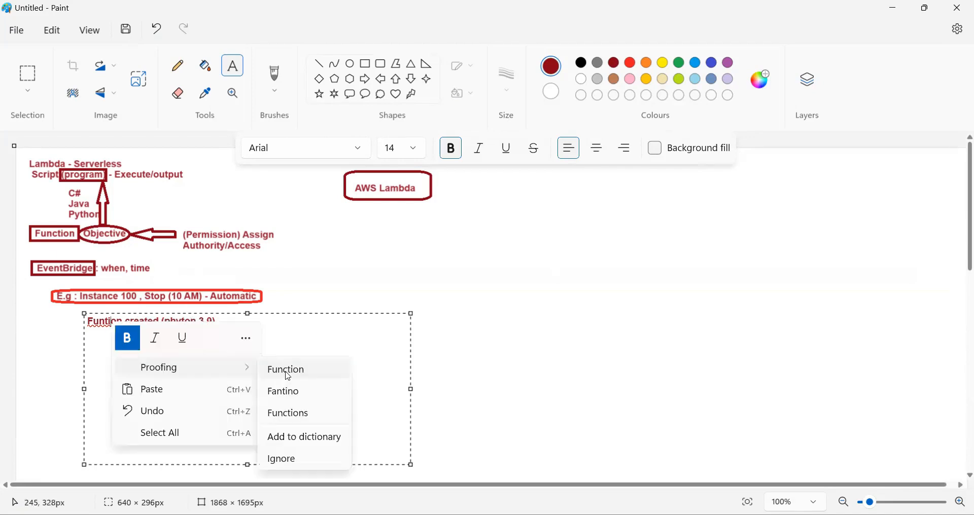
left_click(285, 374)
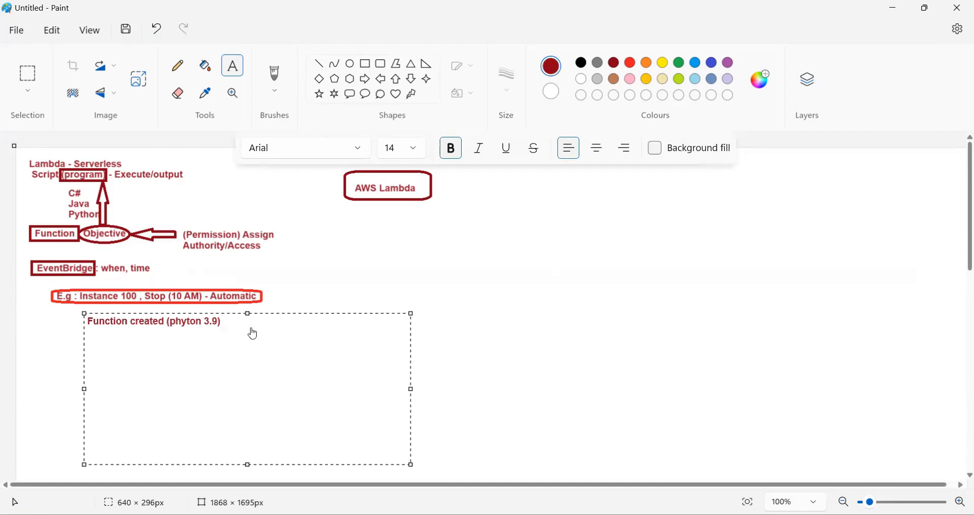
Copy the complete StopServer Lambda code from the browser into the Paint text box under the heading, and widen the box to 754 px
key("alt+Tab")
left_click(113, 17)
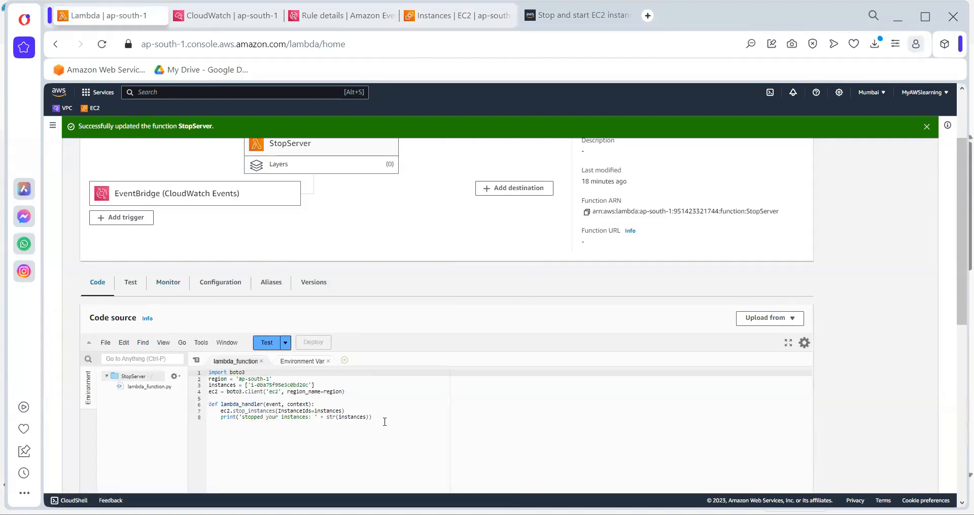
key("ctrl+a")
key("ctrl+c")
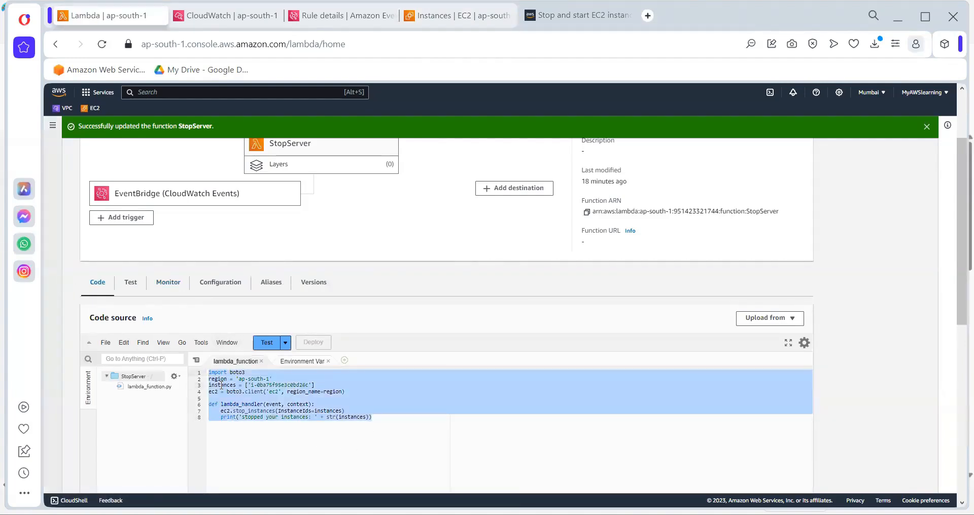
key("alt+Tab")
key("ctrl+v")
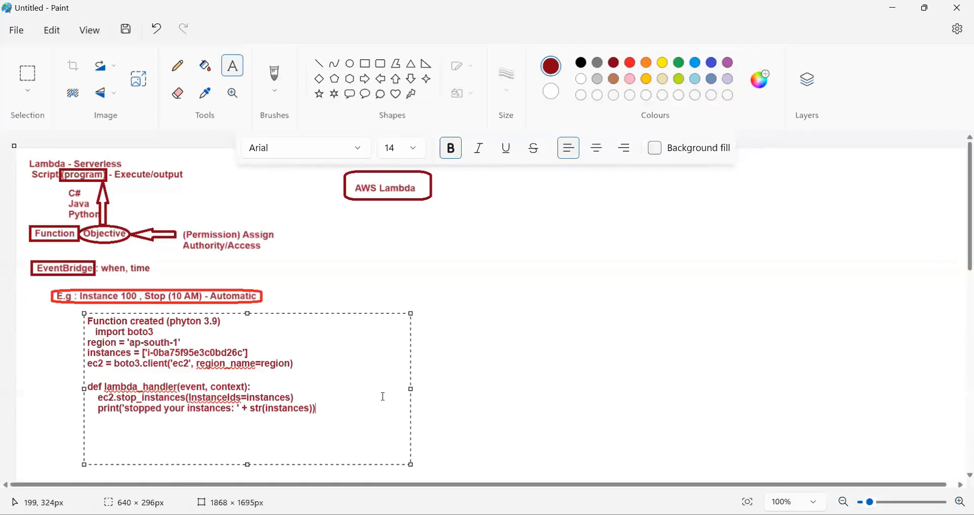
left_click_drag(411, 389, 471, 364)
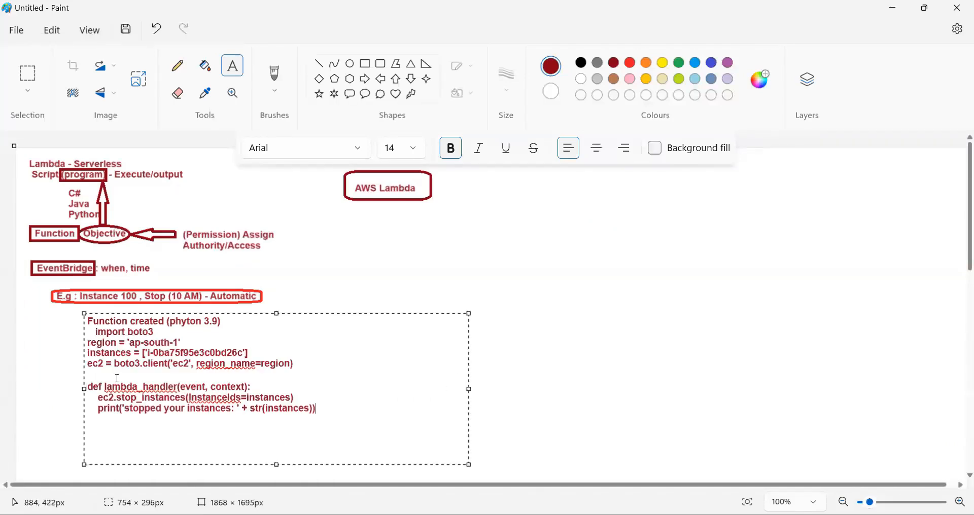
Remove the indent before "import boto3", insert a blank line above the code, and prefix the heading with "A)"
left_click(98, 333)
key("BackSpace")
key("BackSpace")
key("BackSpace")
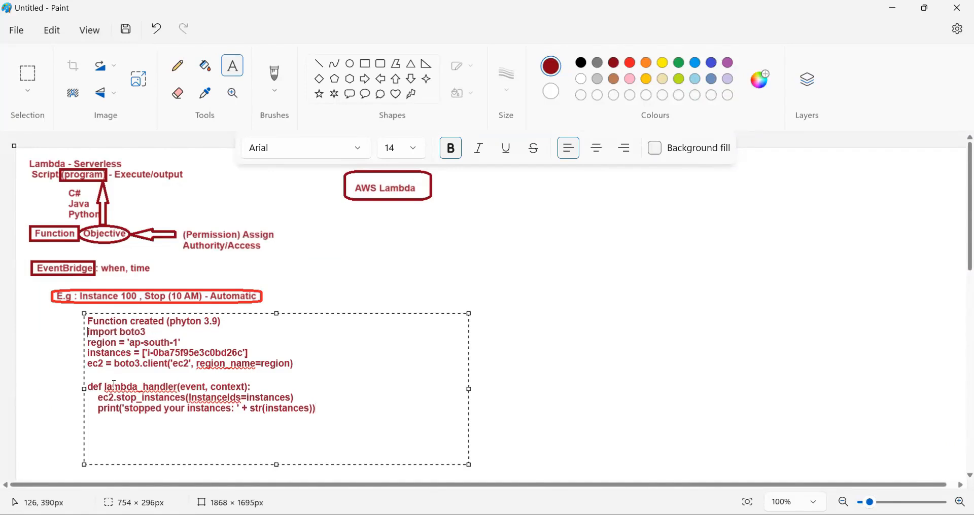
key("Return")
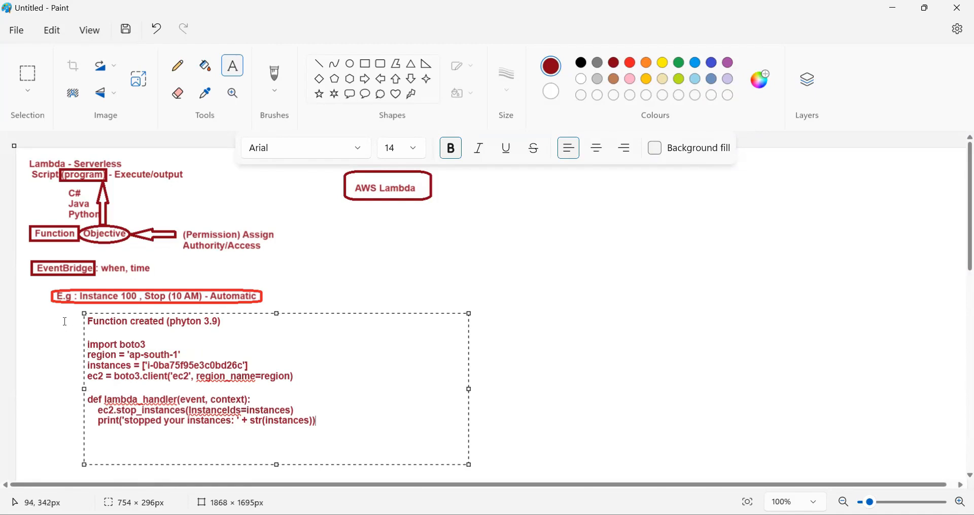
left_click(89, 326)
type("A)")
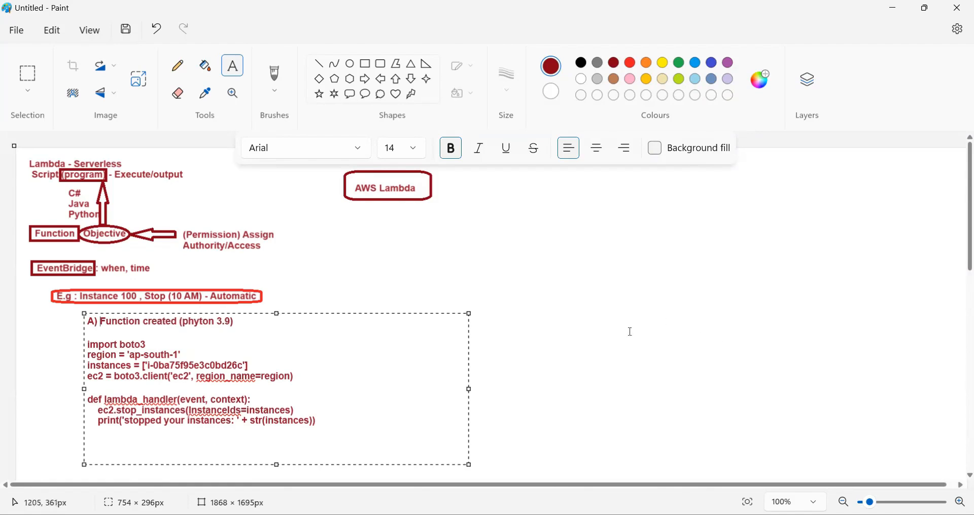
Colour the pasted code lines indigo and place the finished text on the canvas
left_click_drag(323, 425, 86, 346)
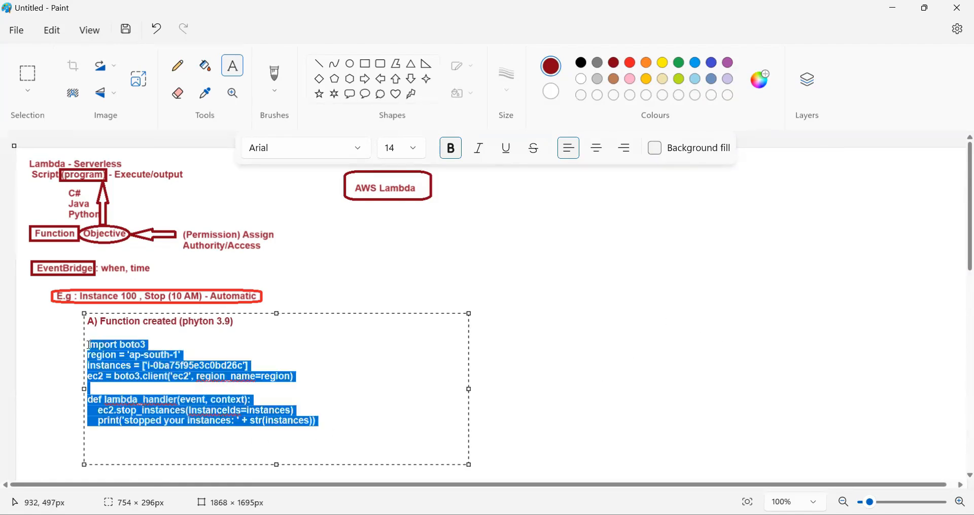
left_click(715, 63)
left_click(593, 375)
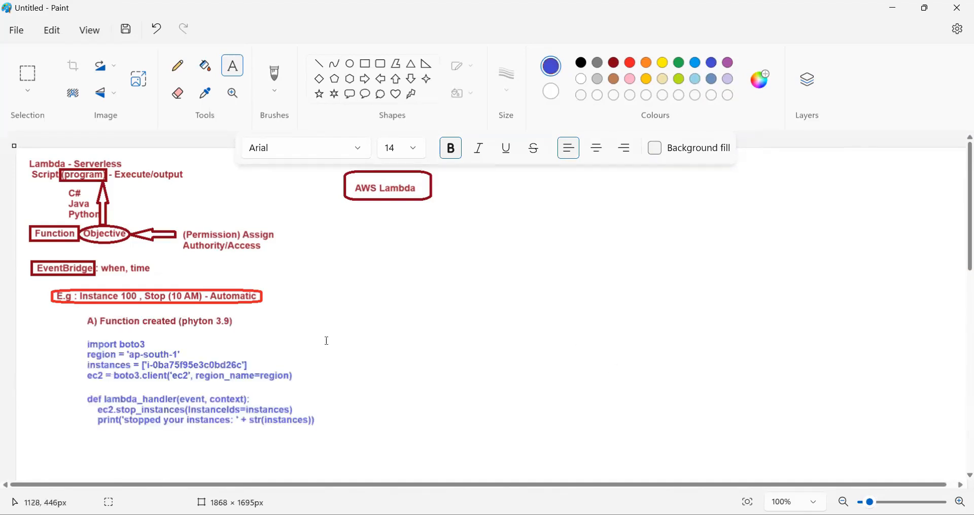
Add a text box about 514 × 305 px beside the code, with the dark red heading "B) EventBridge (CloudWatch) - Trigger"
left_click(233, 66)
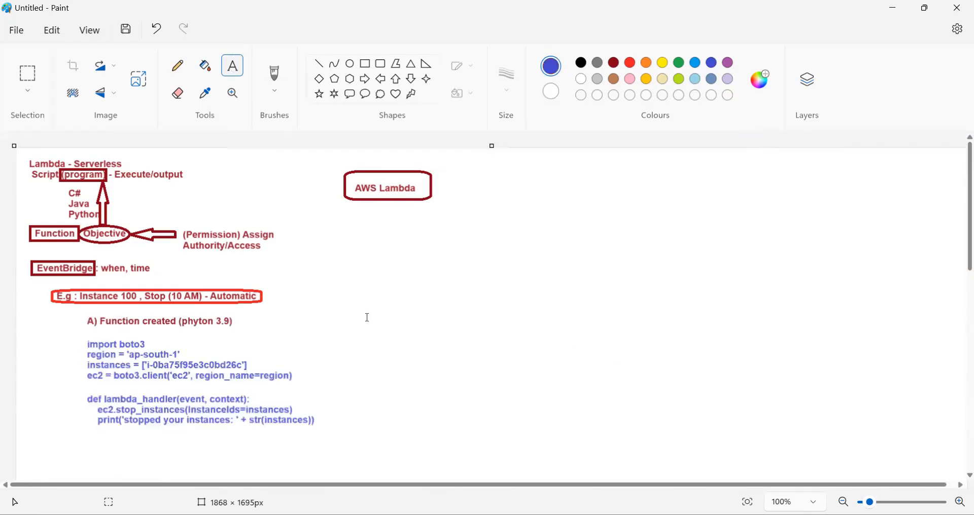
left_click_drag(361, 310, 624, 464)
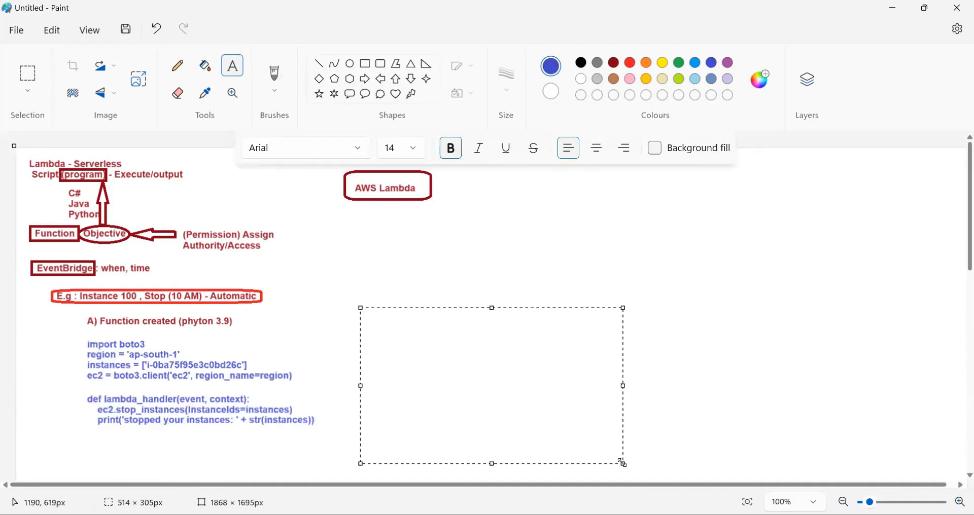
left_click(616, 63)
type("B)")
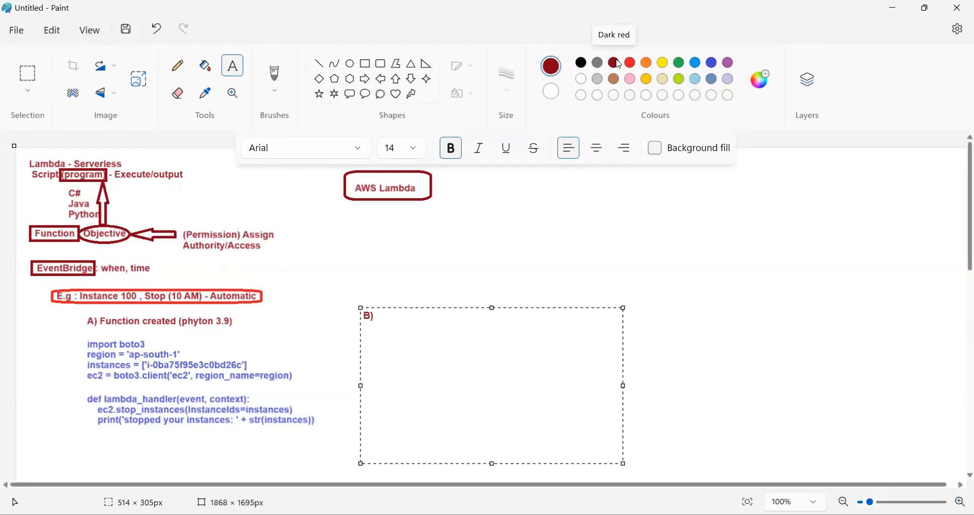
type("EventBridge (Cloud")
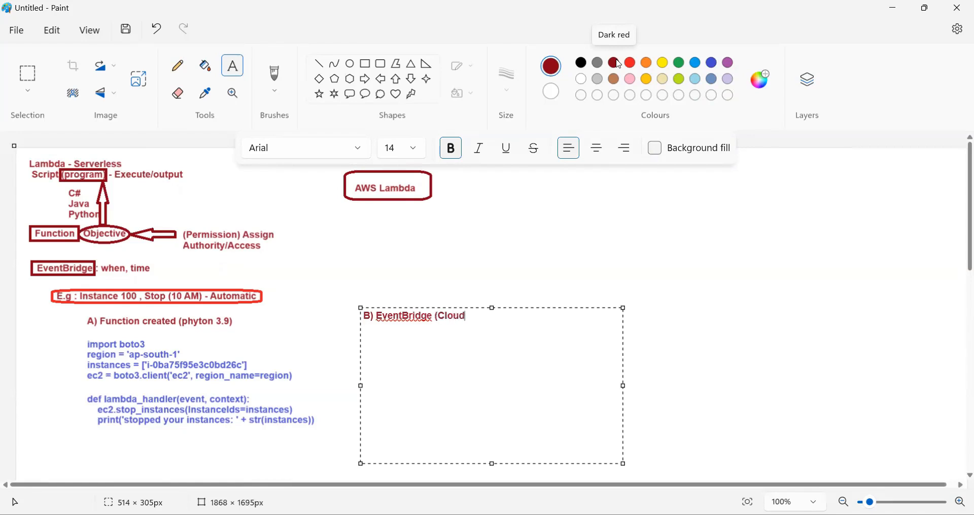
type("Watch) - Trigger")
Below the EventBridge heading, add the indented lines "Rule Created,", "Scheduling" and "Time" after a blank line
key("Return")
type("Rule ")
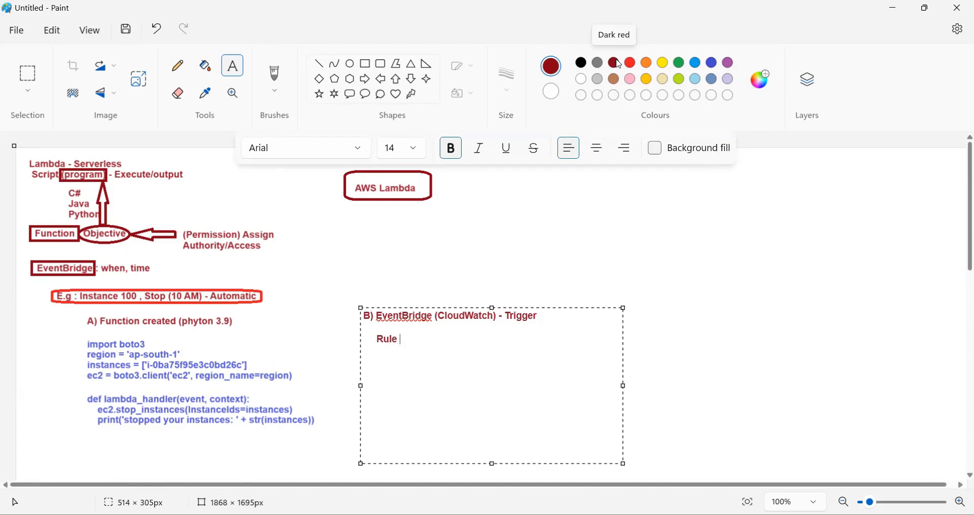
type("Creat")
key("BackSpace")
key("BackSpace")
type("ated,     Scheduling")
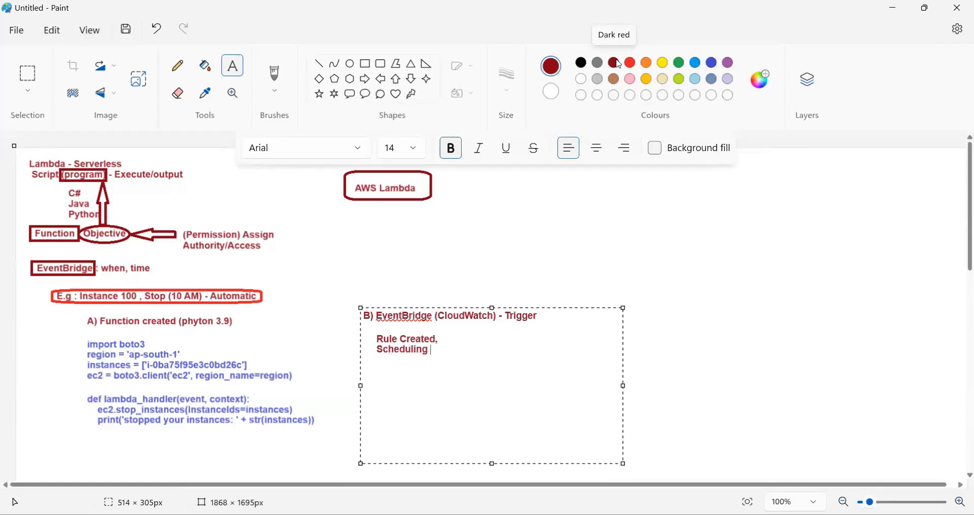
key("Return")
type("Time")
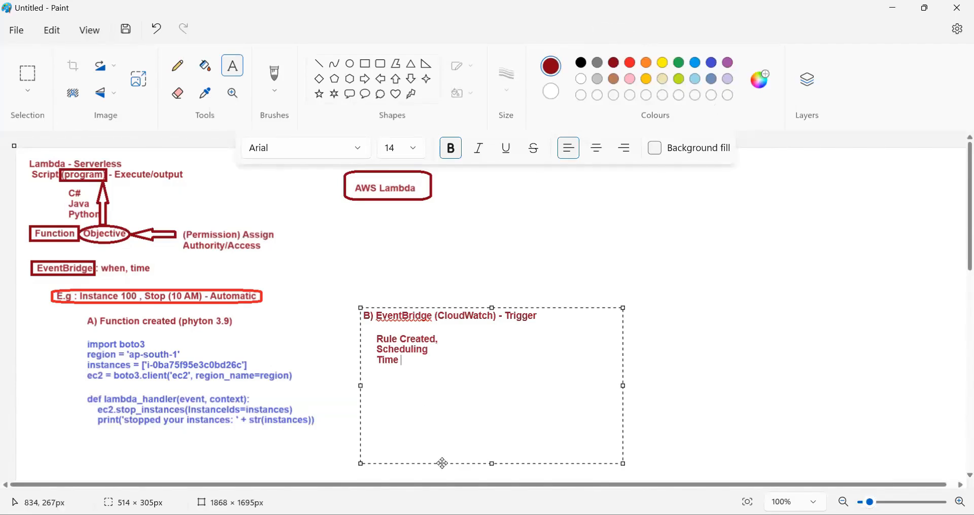
Colour the three lines under the EventBridge heading indigo, append "(Cron Template)" to "Scheduling", and place the text on the canvas
left_click_drag(417, 363, 376, 329)
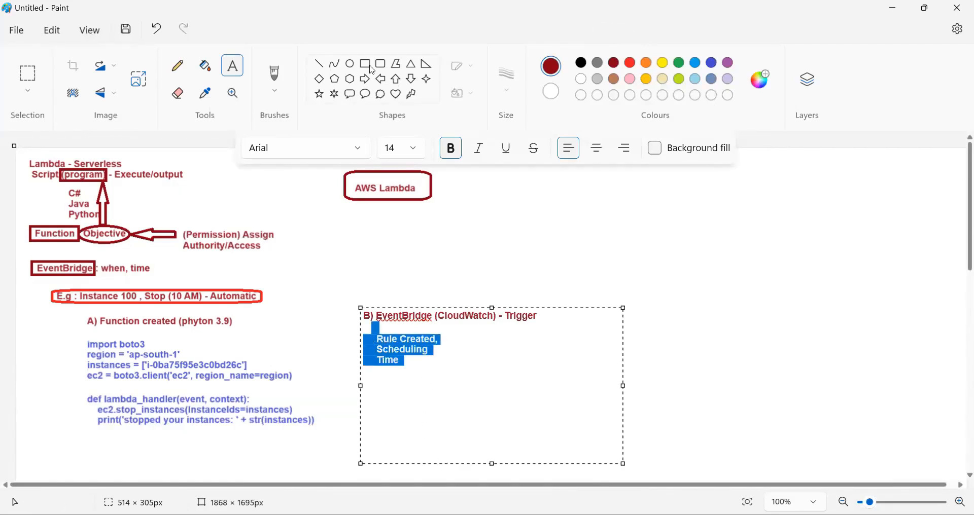
left_click(711, 63)
left_click(447, 352)
type("(")
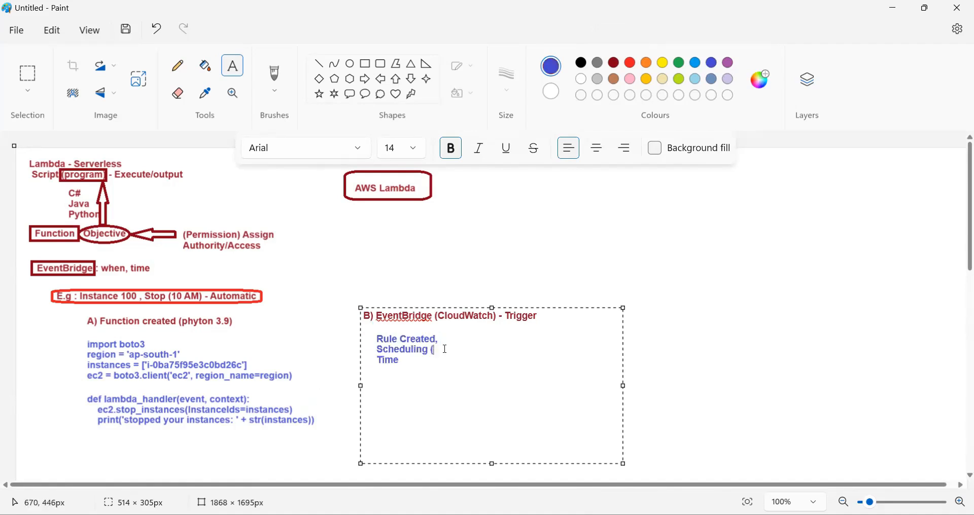
type("Cron Template)")
left_click(665, 364)
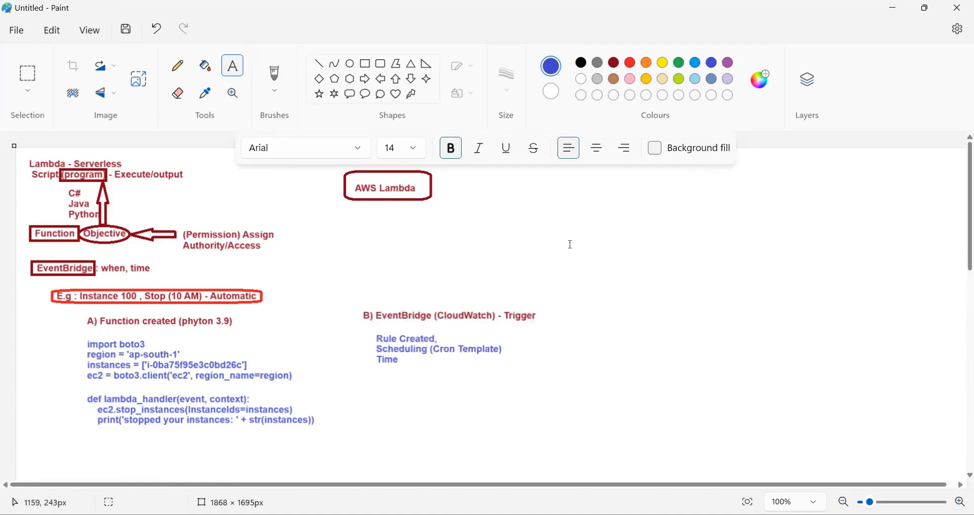
Add a text box about 382 × 414 px beside the EventBridge notes, with the dark red heading "C) Permission" after three blank lines
left_click_drag(599, 245, 792, 456)
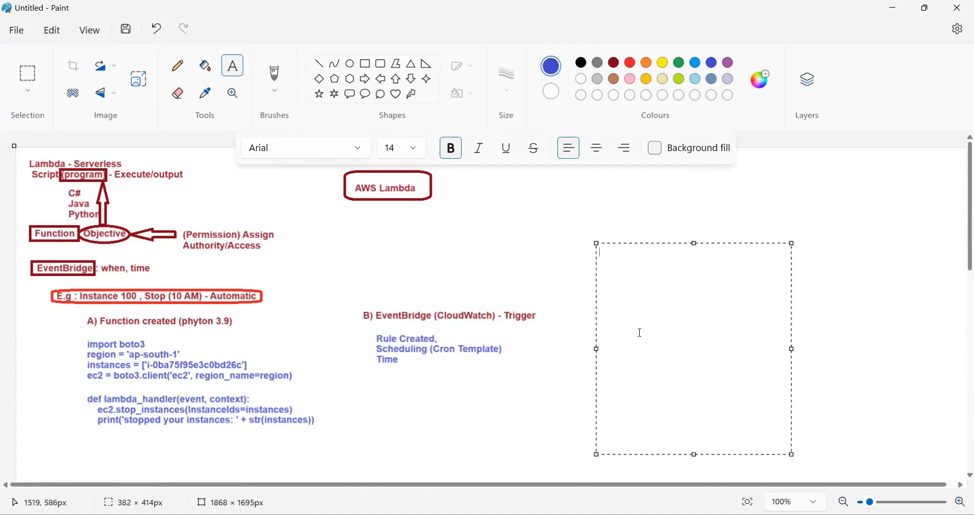
key("Return")
key("Return")
key("Return")
key("Return")
type("C)")
left_click_drag(624, 318, 601, 303)
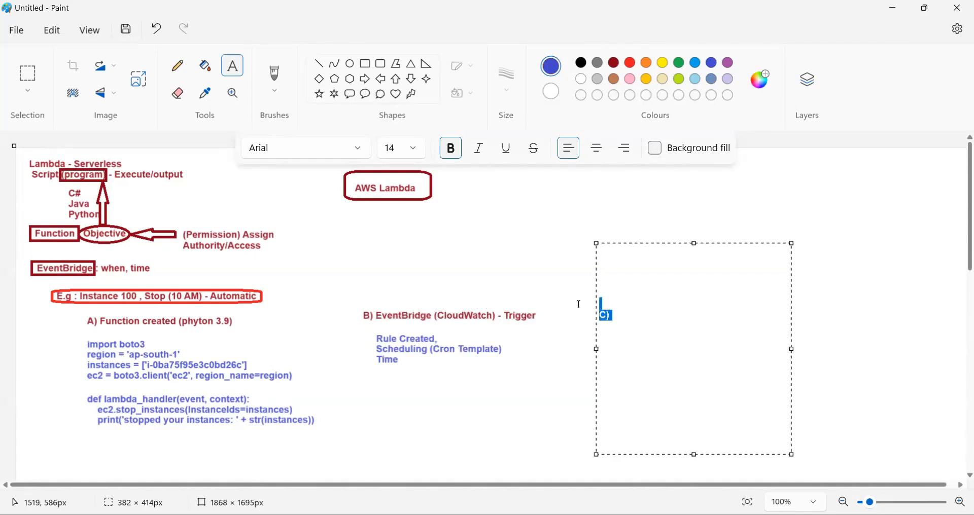
left_click(615, 63)
left_click(627, 317)
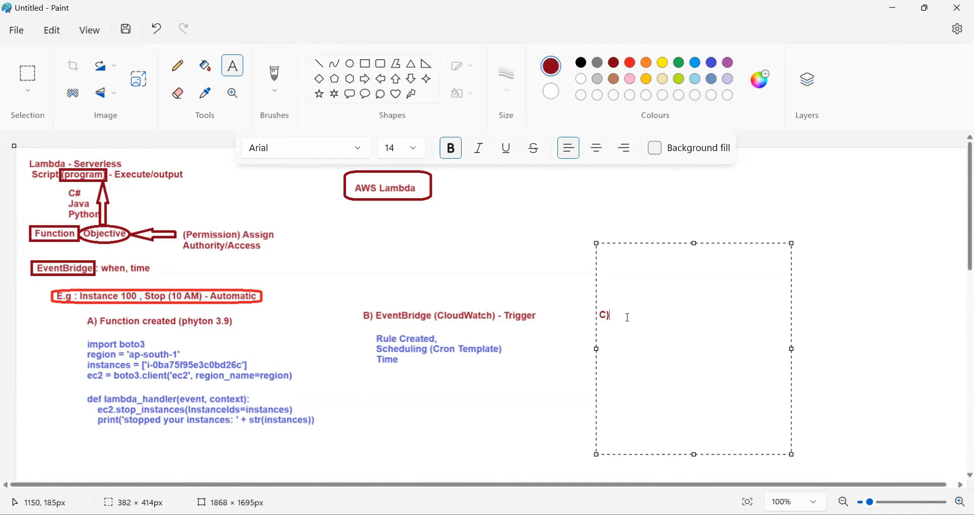
type("Permission     Add permission (Funtion")
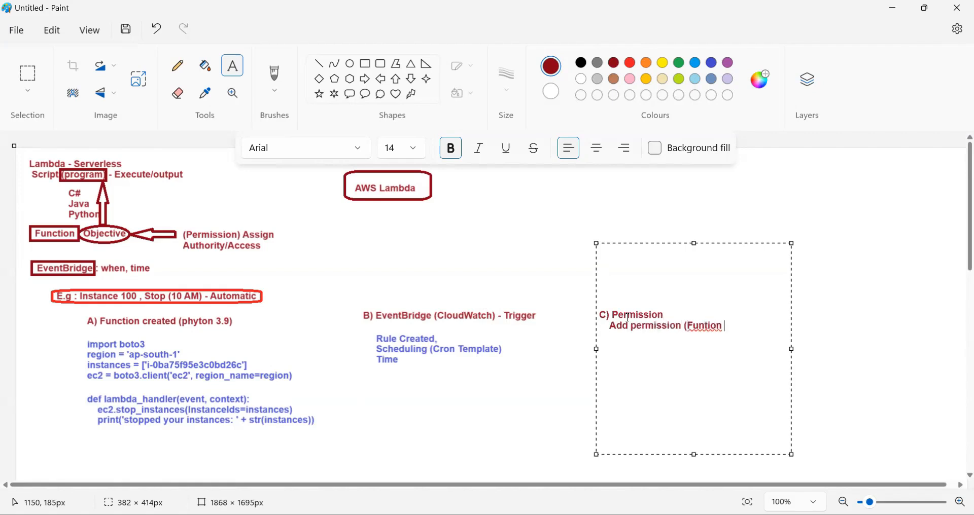
type(" Role)")
Below the Permission heading, add the indented lines "Add permission (Function Role)" and "Stop permission (Full Admin)", correcting the spelling of "Function"
right_click(700, 325)
left_click(705, 336)
left_click(785, 329)
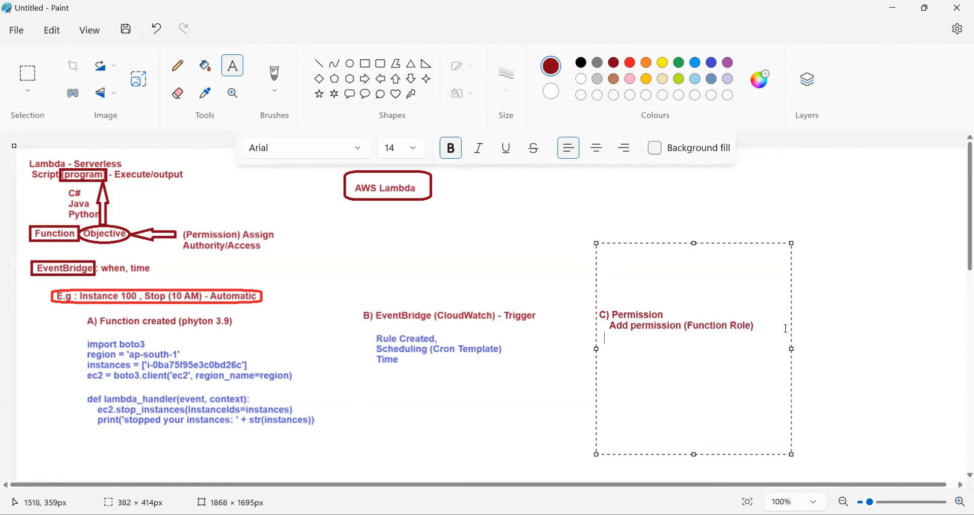
type("Stop permission (")
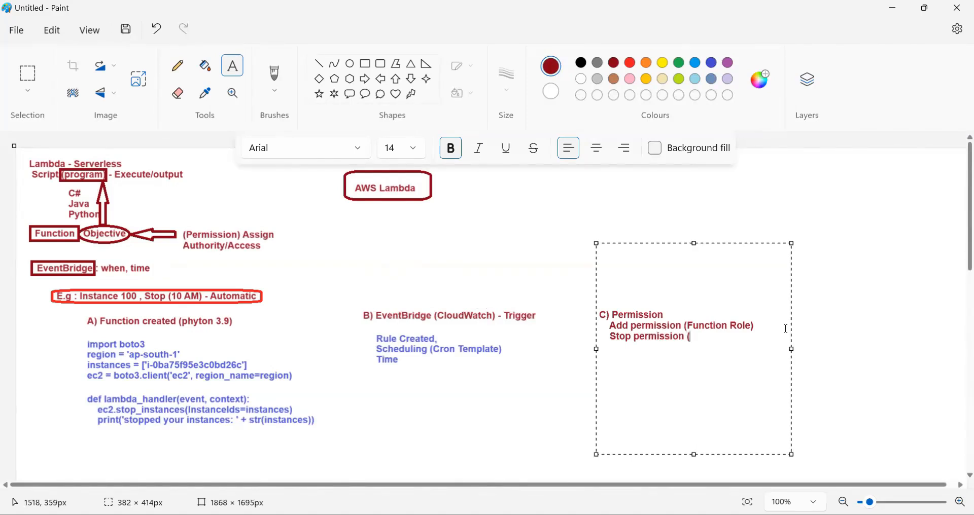
type("Full Admin)")
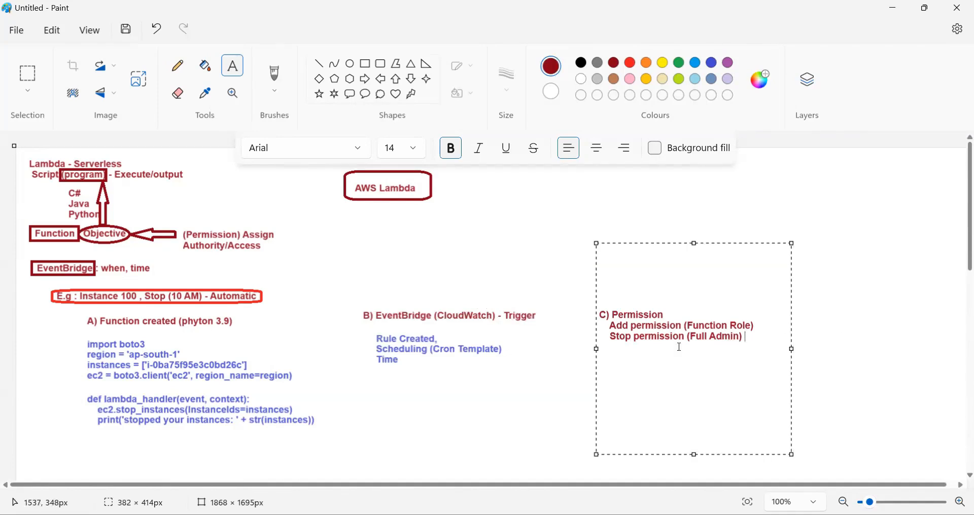
Colour the two lines under the Permission heading indigo and place the text on the canvas
left_click_drag(747, 337, 600, 325)
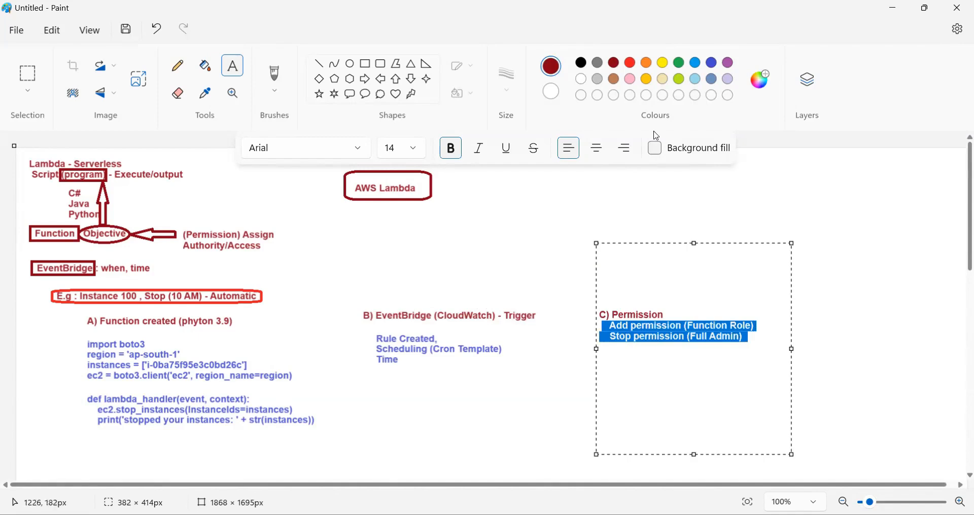
left_click(712, 63)
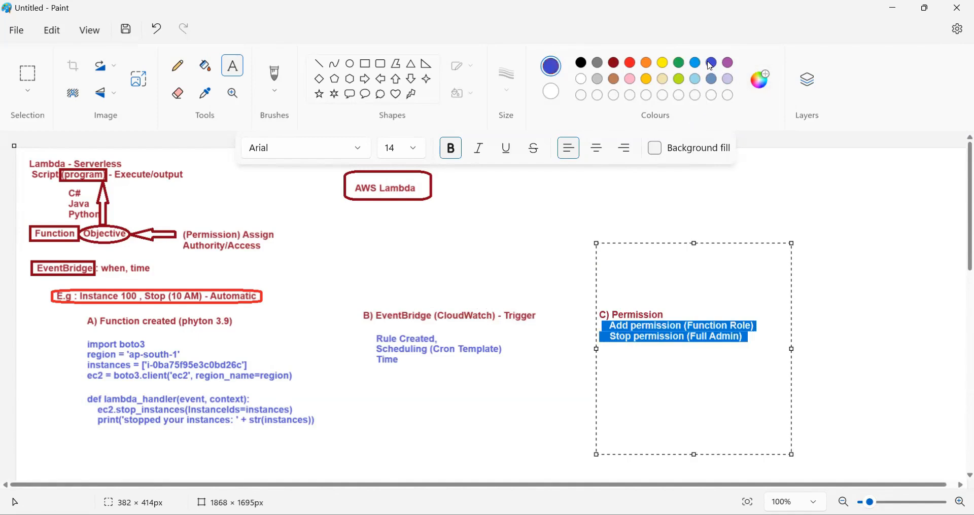
left_click(889, 280)
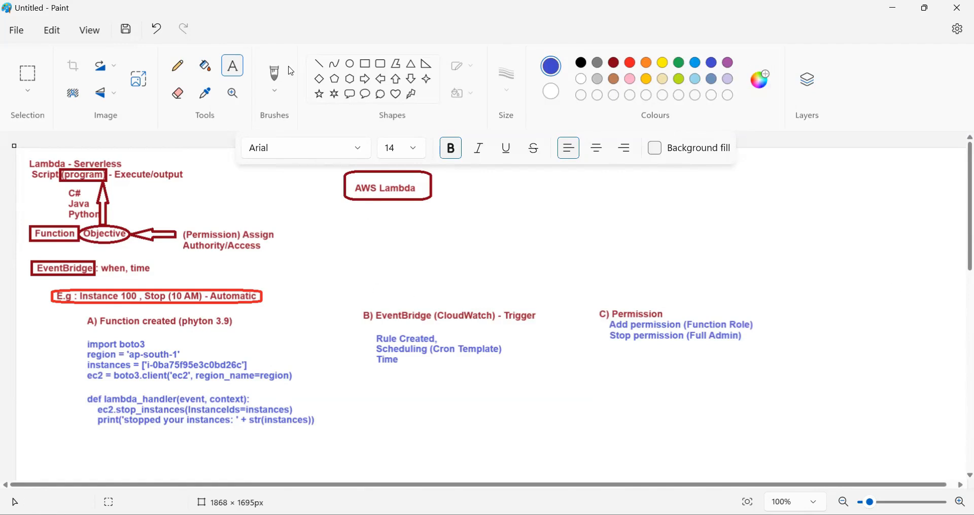
Add a text box about 494 × 131 px below the AWS Lambda title, reading "Use Case : to test the Lamba capability"
left_click_drag(349, 220, 603, 289)
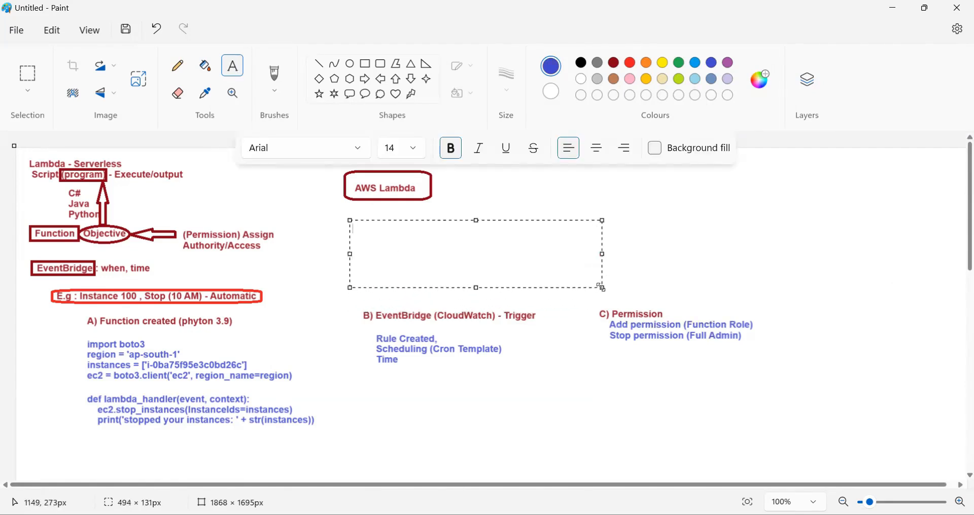
type("Use Case")
type(": to test the L")
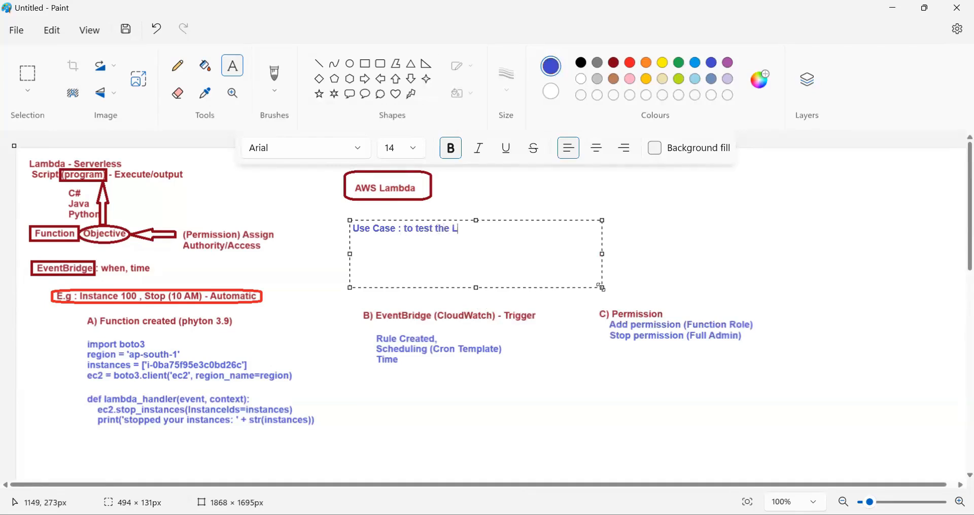
type("amba capability")
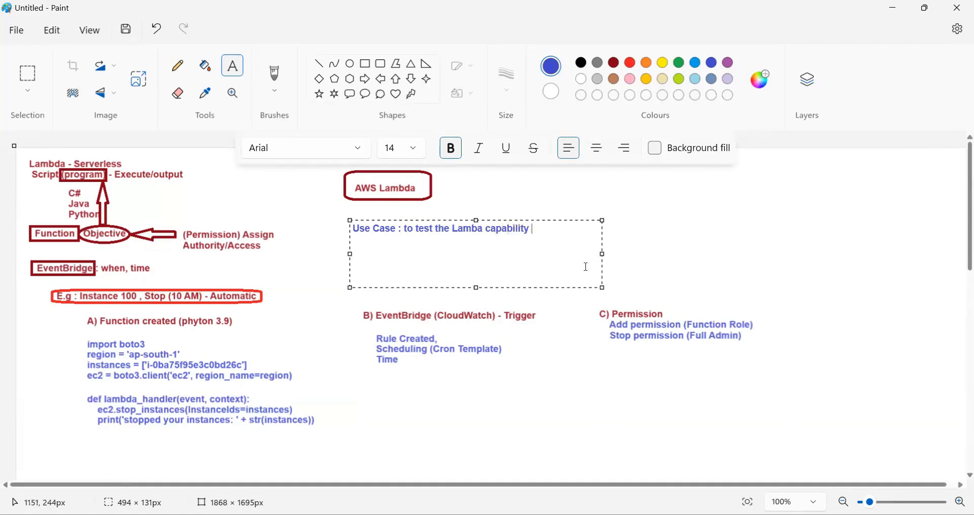
Colour the phrase "to test the Lamba capability" dark red and place the use case text on the canvas
left_click_drag(541, 231, 405, 229)
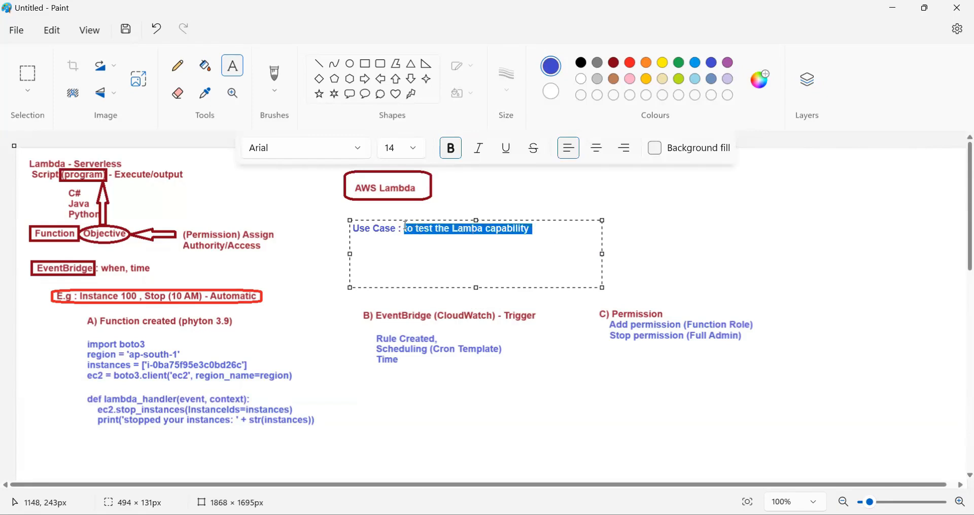
left_click(615, 65)
left_click(701, 224)
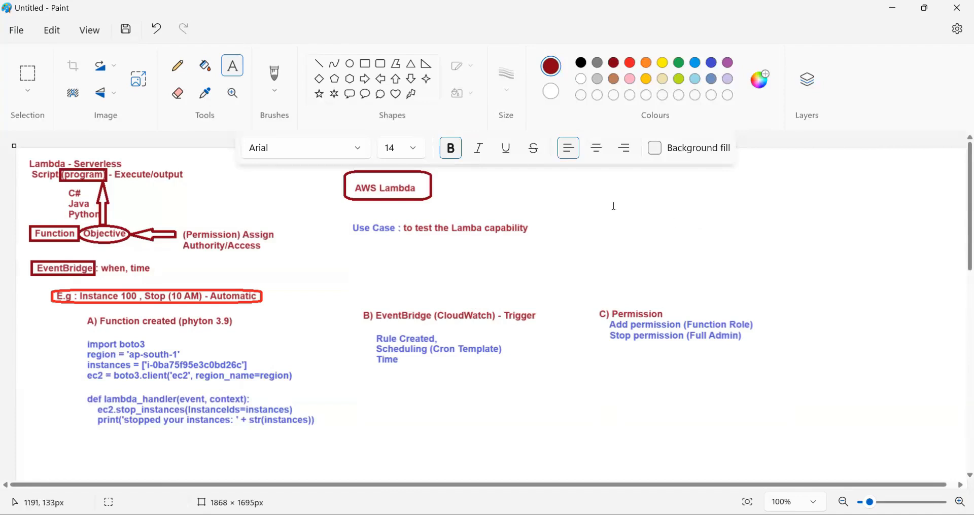
Add a text box about 440 × 197 px above the Permission notes, with the heading "Next ??" and the indented line "CloudFormation"
left_click_drag(614, 190, 840, 291)
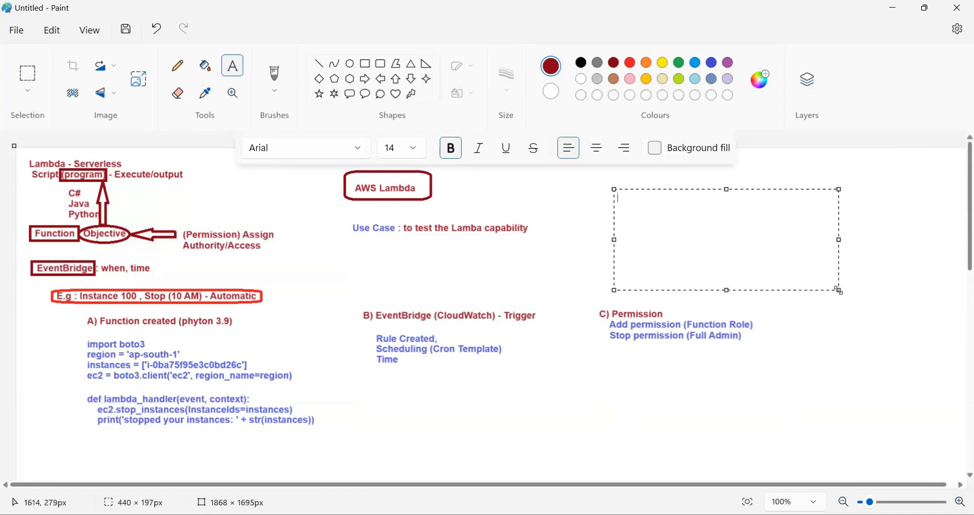
type("Next ??")
key("Return")
type("SNE")
key("BackSpace")
key("BackSpace")
key("BackSpace")
type("Cloud F")
key("BackSpace")
key("BackSpace")
type("Formation")
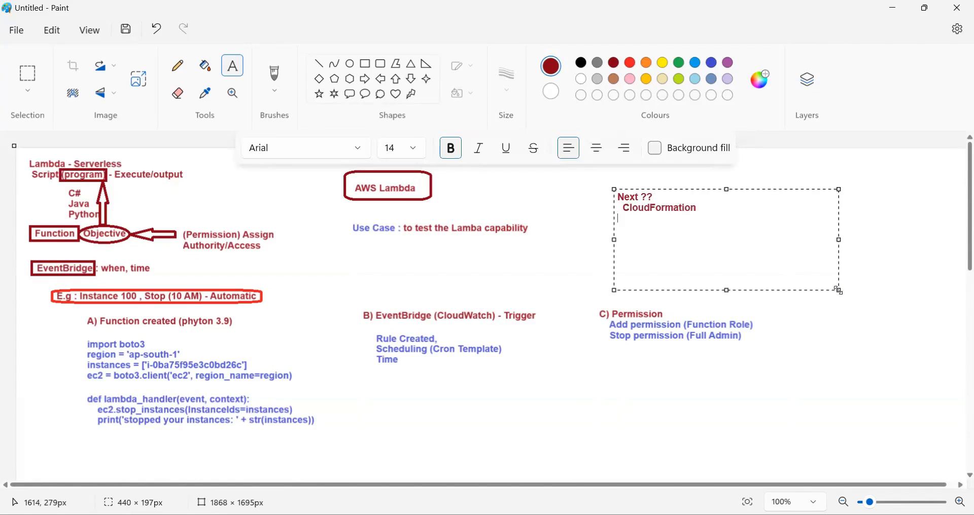
Below "CloudFormation", add the indented lines "SNS" and "Migration Project (onprim VM>>> AWS AMI)"
type("SNS   ")
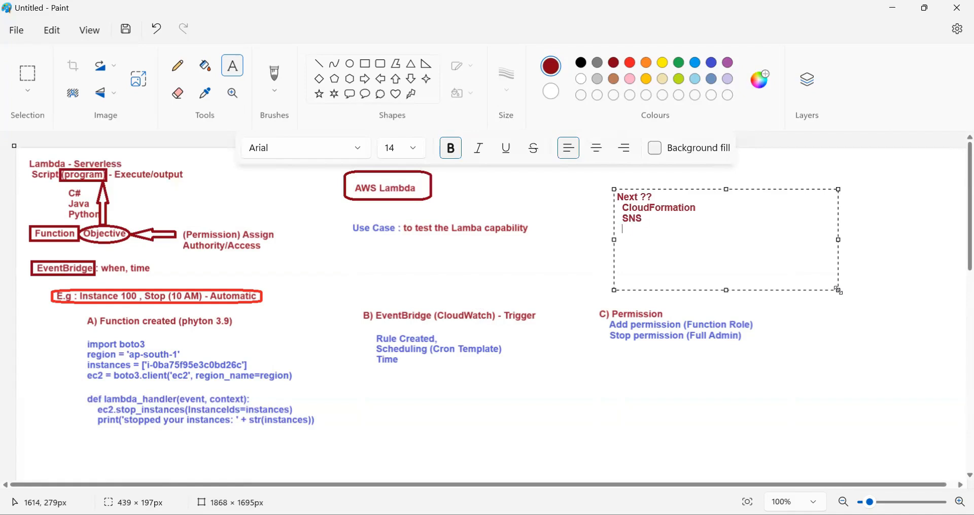
type("Migration Project ")
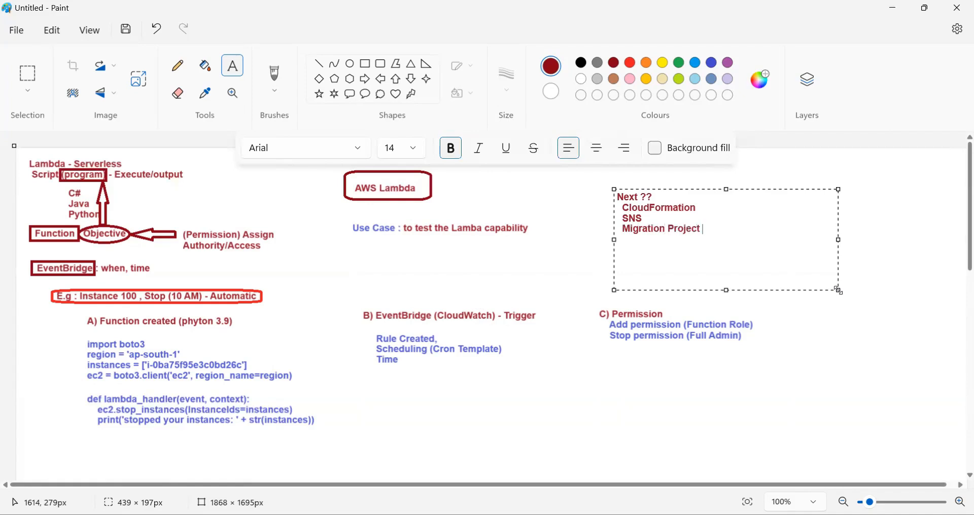
type("(D")
key("BackSpace")
type("DC")
key("BackSpace")
key("BackSpace")
type("onprim VM>>>")
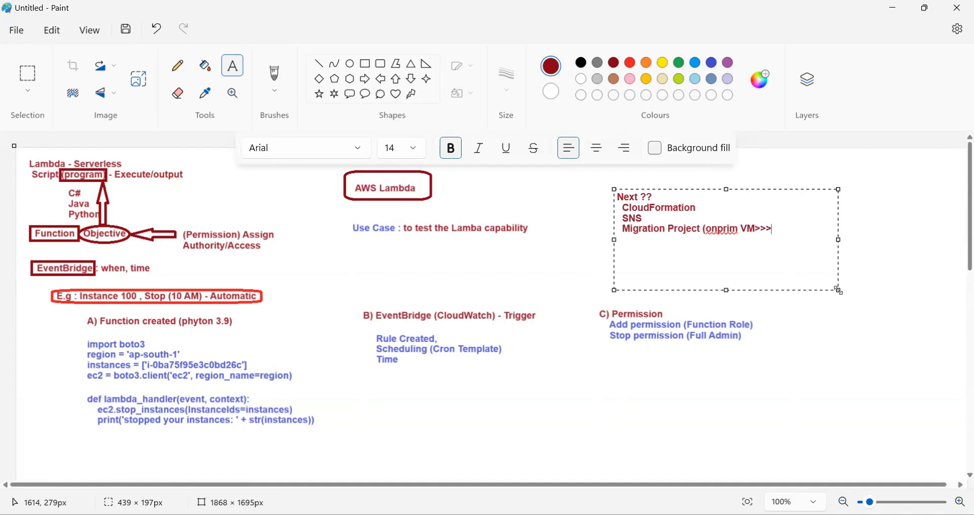
type(" AWS AMI)")
Colour the three topic lines purple and the "Next ??" heading red, placing the text on the canvas
left_click_drag(822, 230, 607, 210)
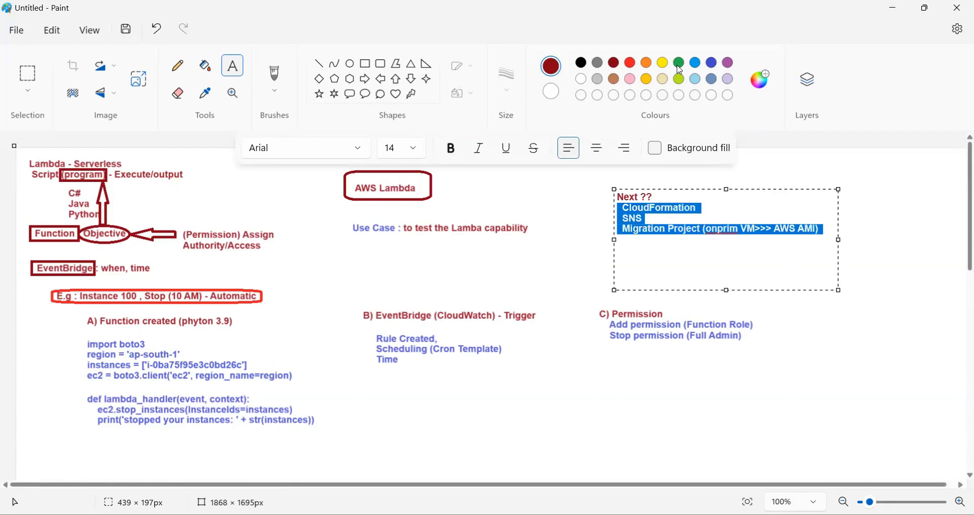
left_click(729, 62)
left_click(666, 196)
triple_click(666, 195)
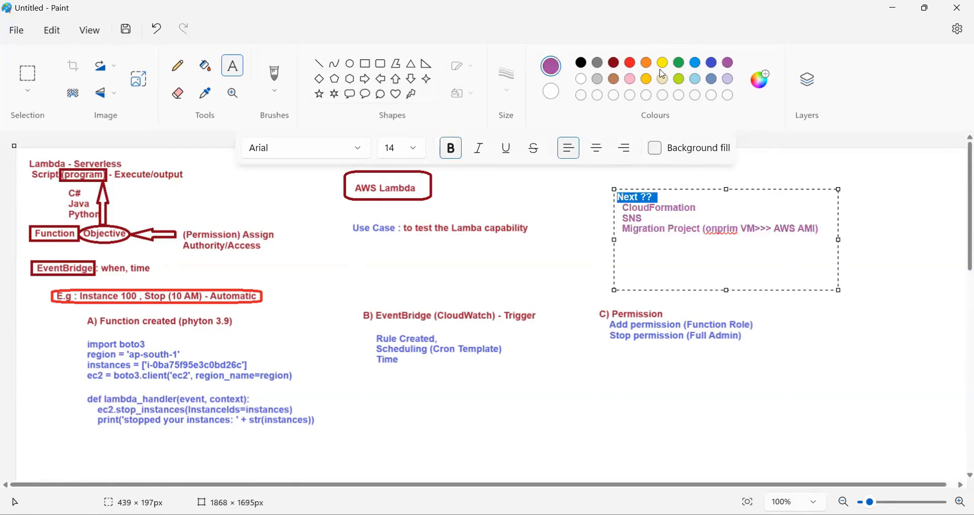
left_click(630, 63)
left_click(888, 248)
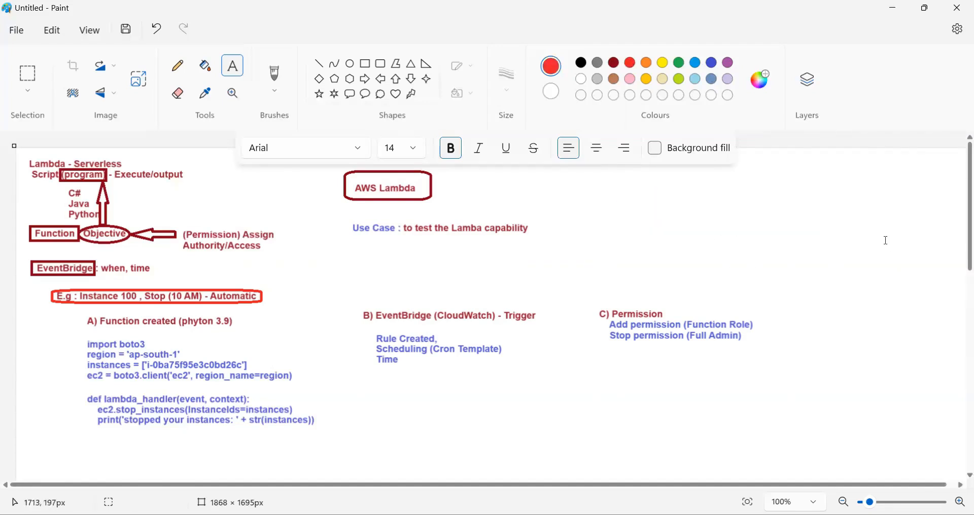
Draw a red rectangle about 451 × 112 px around the "Next ??" notes and another about 451 × 91 px just below it
left_click(365, 64)
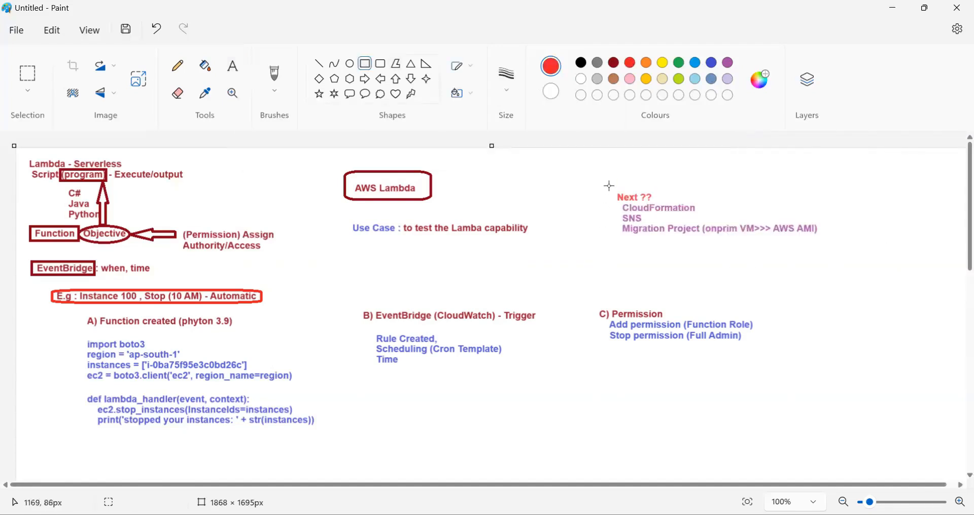
mouse_move(608, 186)
left_mouse_down()
mouse_move(702, 245)
mouse_move(837, 243)
left_mouse_up()
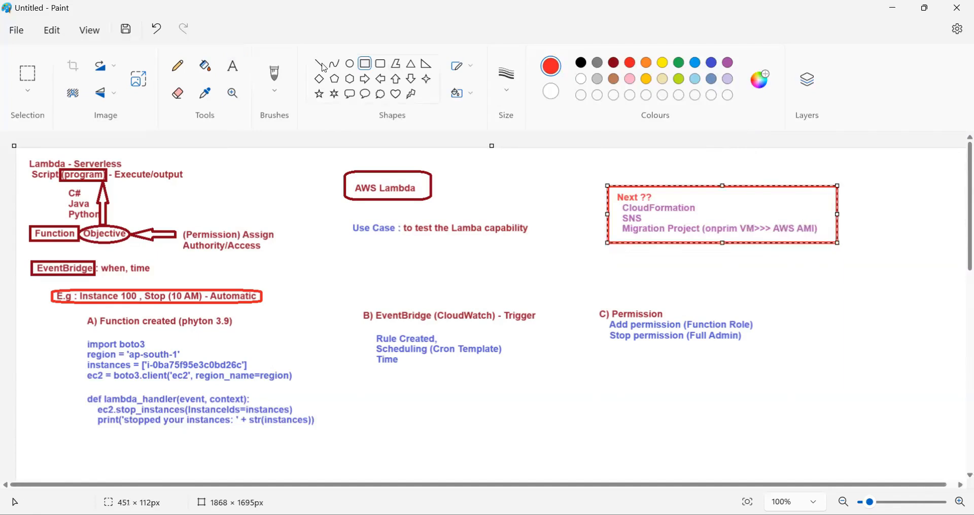
left_click(232, 66)
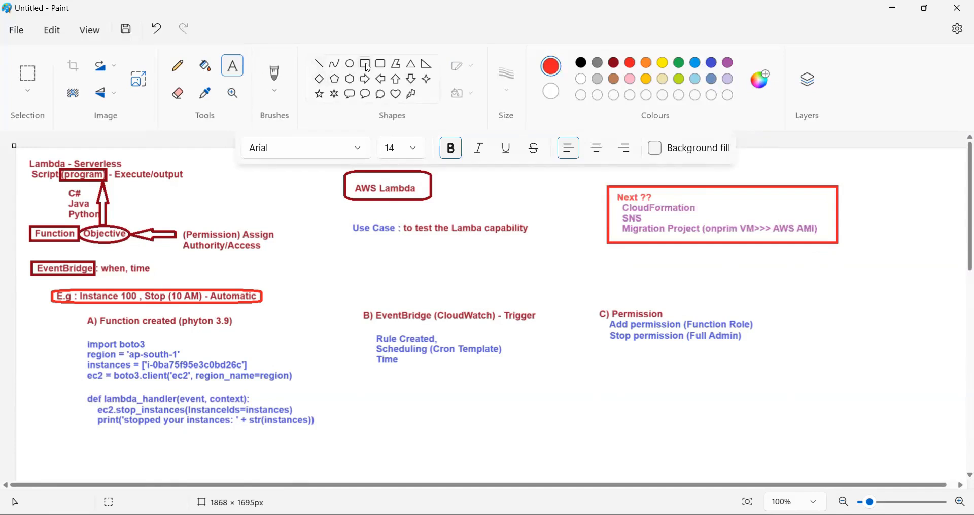
left_click(367, 64)
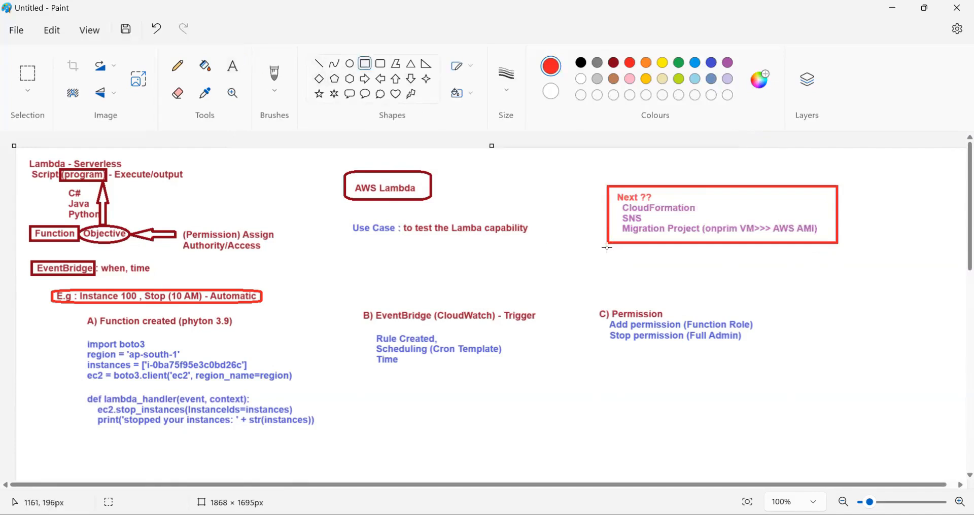
left_click_drag(608, 248, 838, 295)
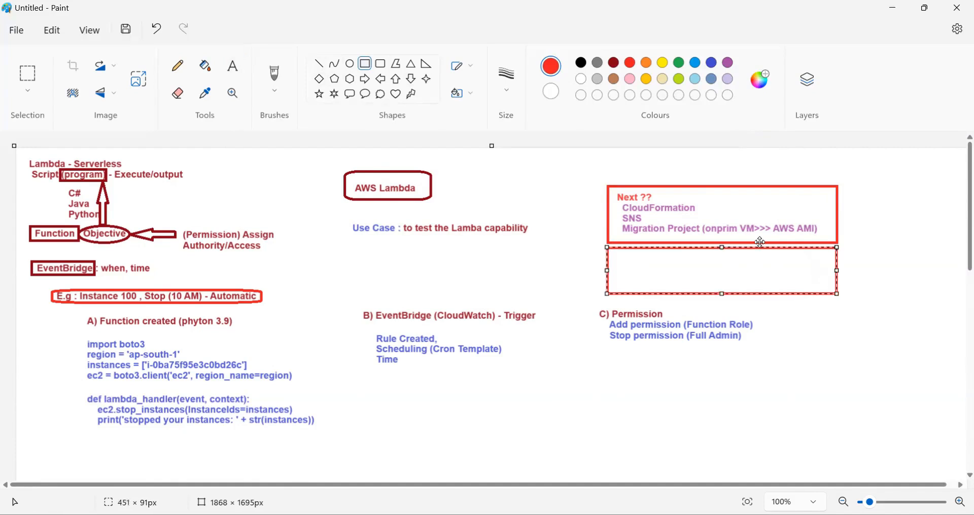
Add a red text box about 416 × 86 px in the empty rectangle, with the heading "VPN" and the indented line "ThirdParty VPN"
left_click(233, 66)
left_click_drag(614, 255, 826, 300)
type("V")
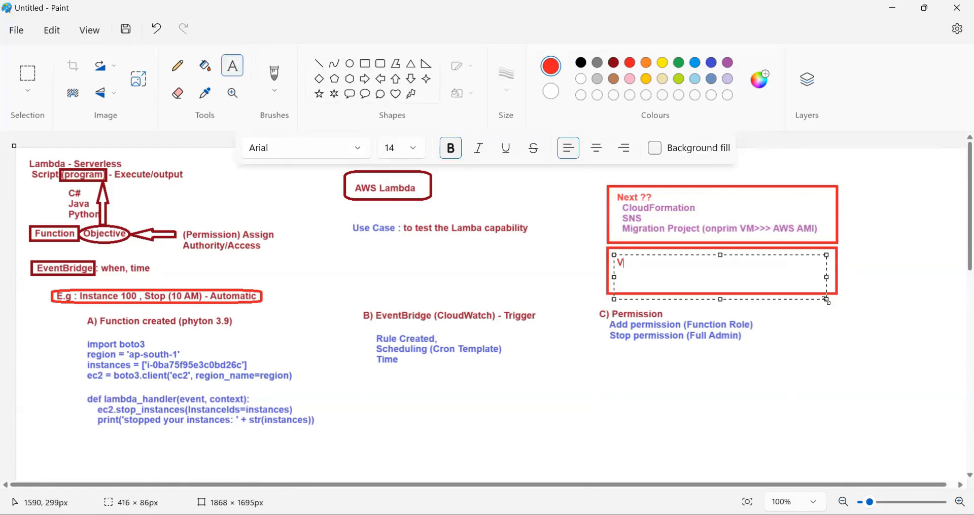
type("P")
type("N")
type("Thir")
type("dPar")
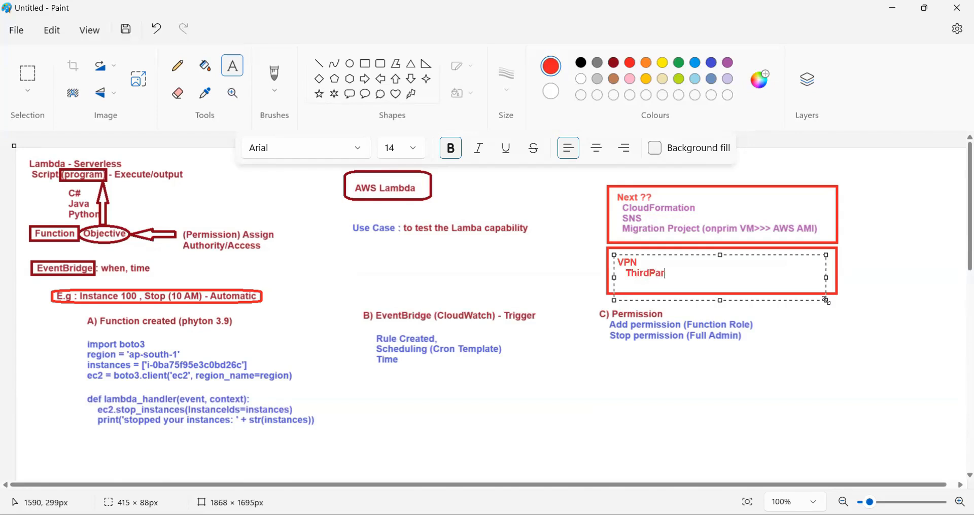
type("ty VPN   ")
type("AWS")
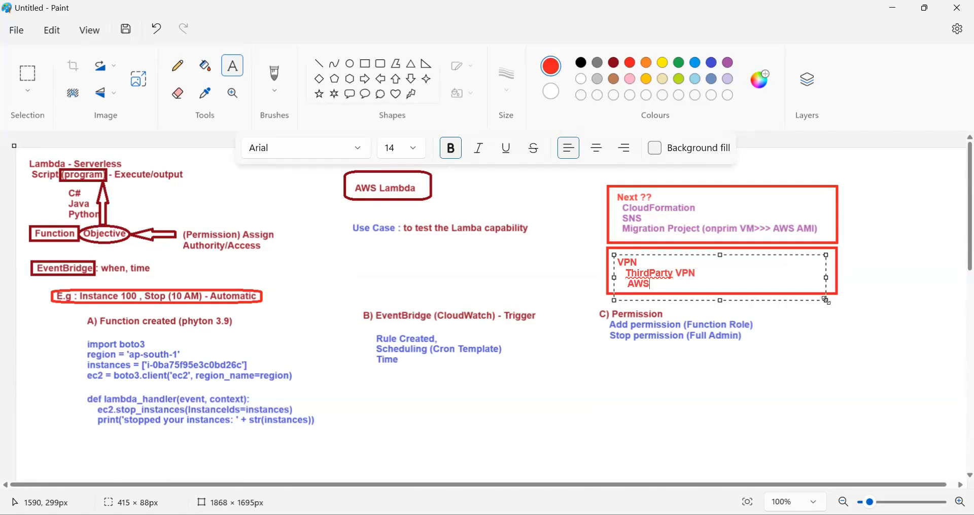
type(" VPN, Site")
Add the indented line "AWS VPN, Site-To-Site Tunnel" below "ThirdParty VPN"
key("BackSpace")
type("-To")
type("-Site VP")
key("BackSpace")
key("BackSpace")
type("Tunnel")
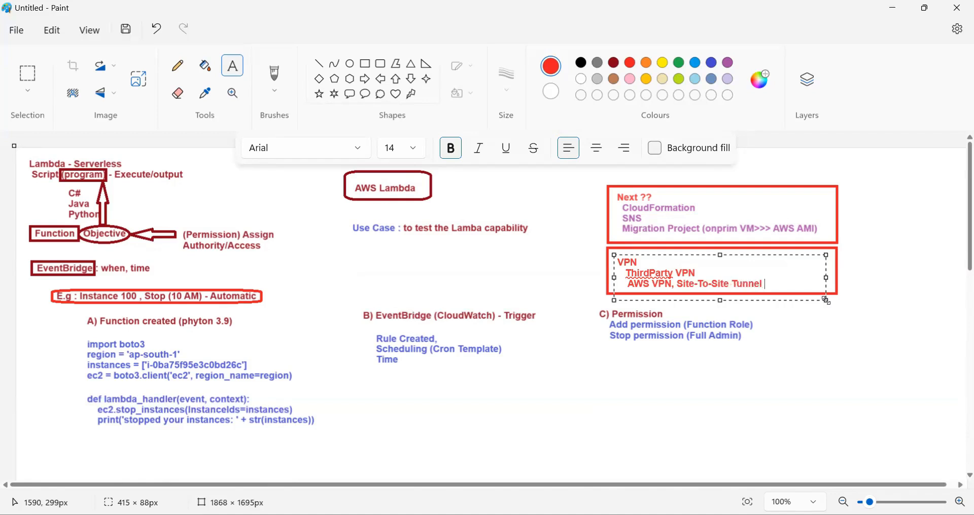
key("Return")
Append "(Complete)" to the Site-To-Site Tunnel line and place the VPN text on the canvas
left_click(783, 286)
type("(Com")
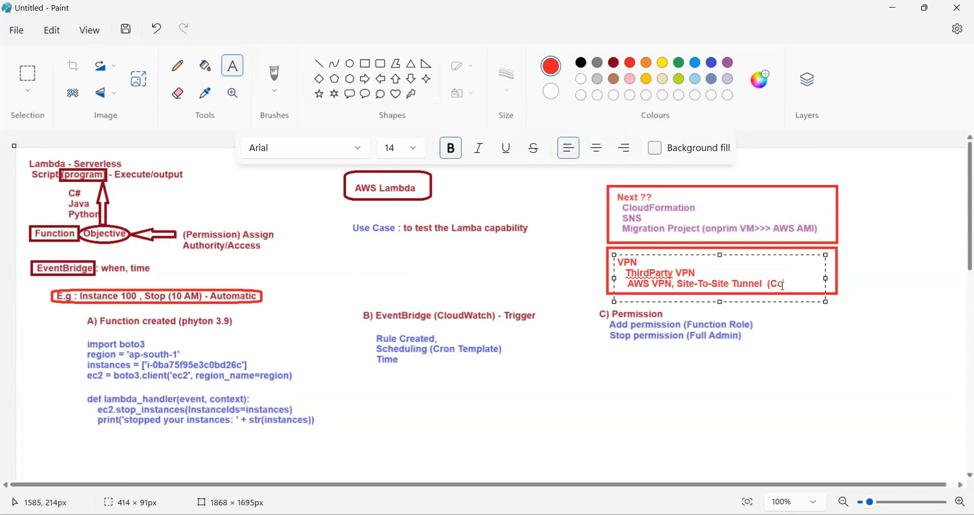
type("pleted")
key("BackSpace")
key("BackSpace")
type("e)")
left_click(831, 346)
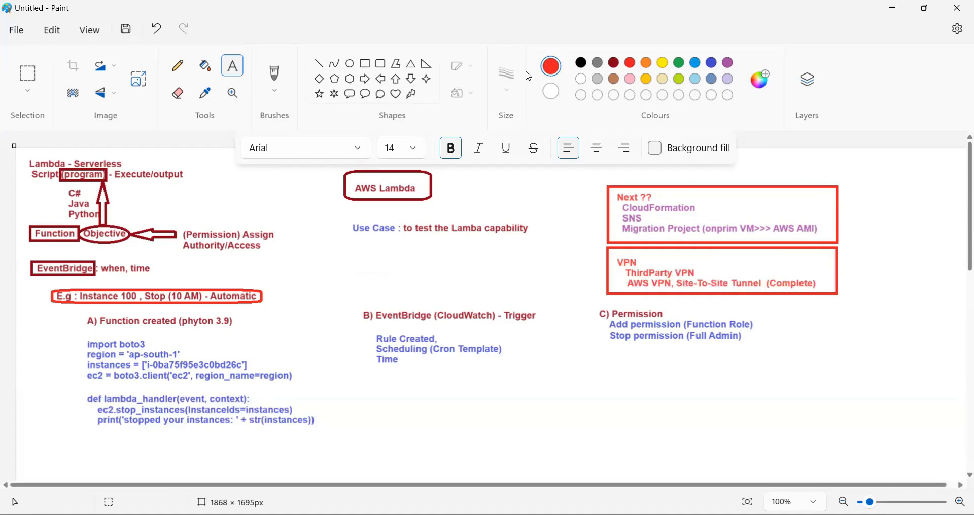
Draw two red right-pointing arrows, about 43 × 28 px at the "Next ??" box and about 47 × 33 px at the VPN box
left_click(477, 177)
left_click(365, 79)
left_click_drag(589, 202, 615, 219)
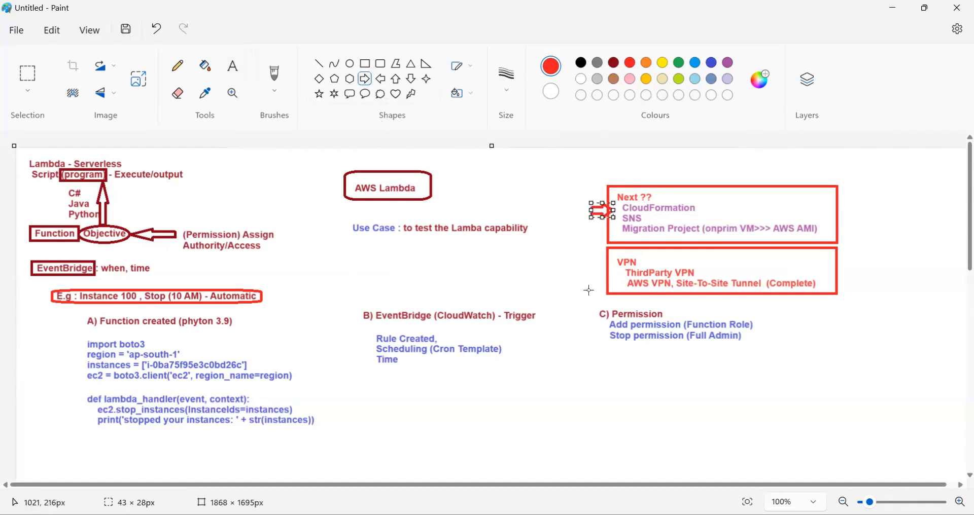
left_click_drag(590, 258, 615, 274)
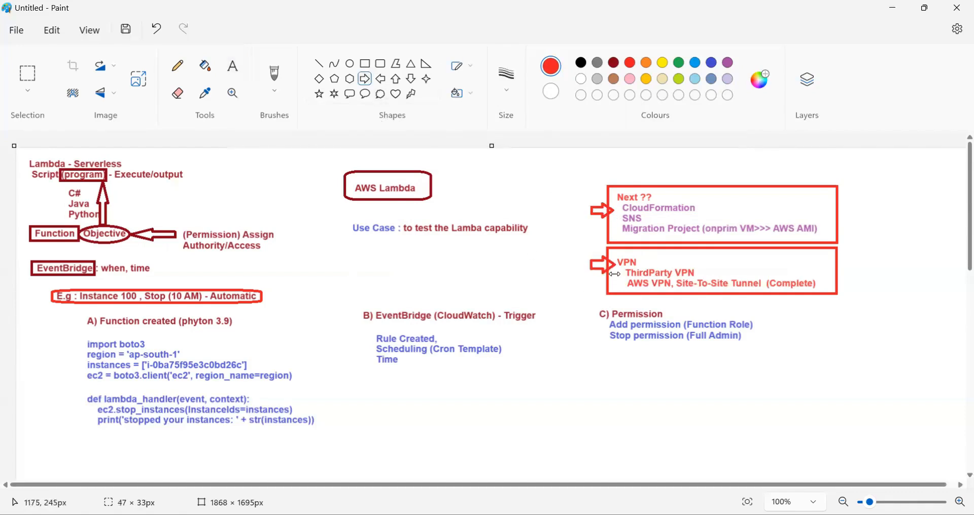
left_click(855, 297)
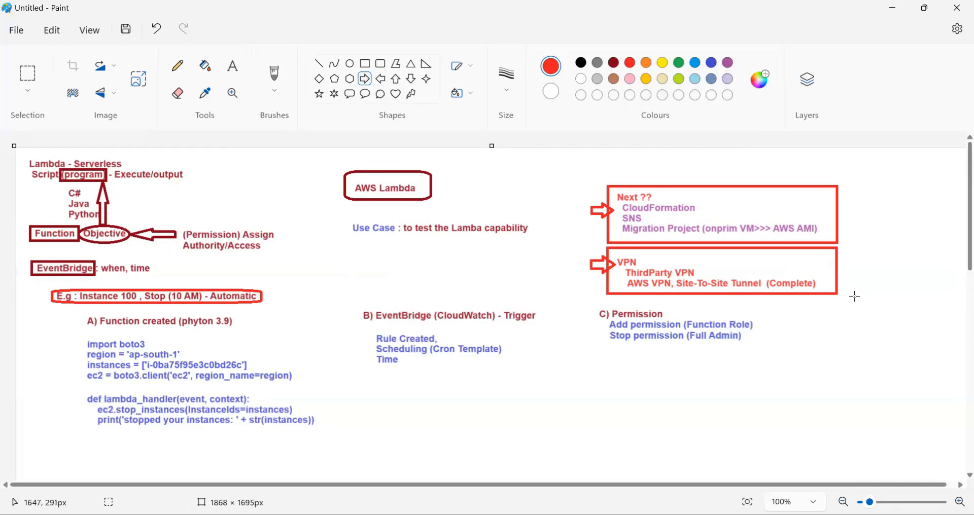